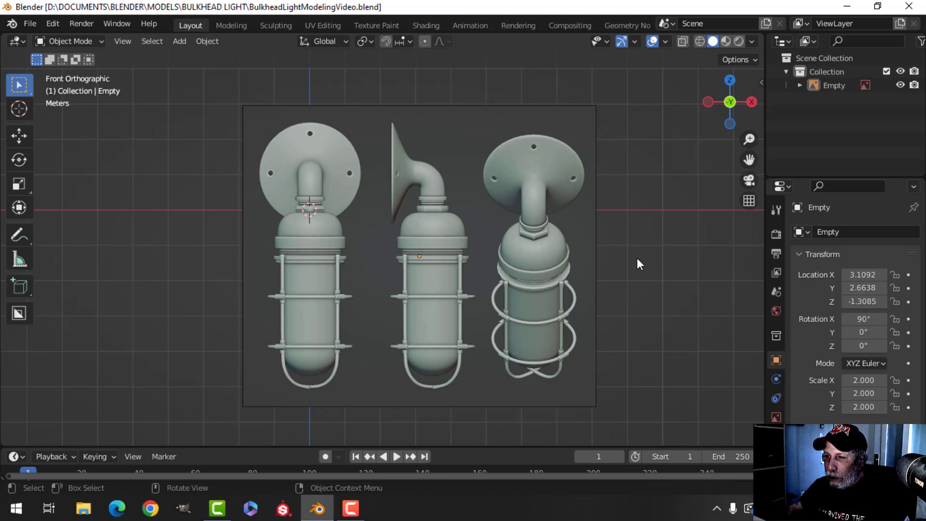
Examine the bulkhead light reference image and its three lamp views from the front and in perspective.
scroll(637, 265, "up", 1)
scroll(403, 280, "up", 3)
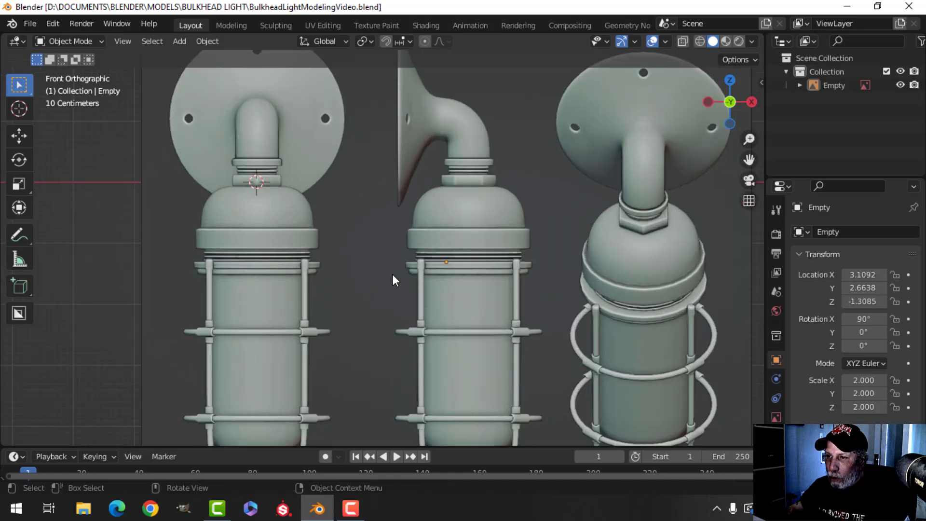
scroll(391, 276, "down", 1)
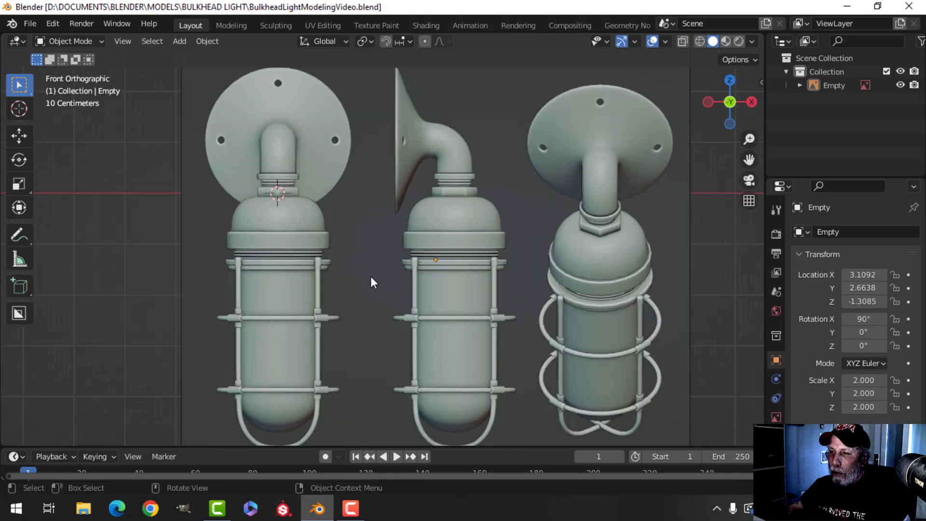
scroll(371, 276, "down", 1)
middle_click_drag(380, 273, 405, 280, "shift")
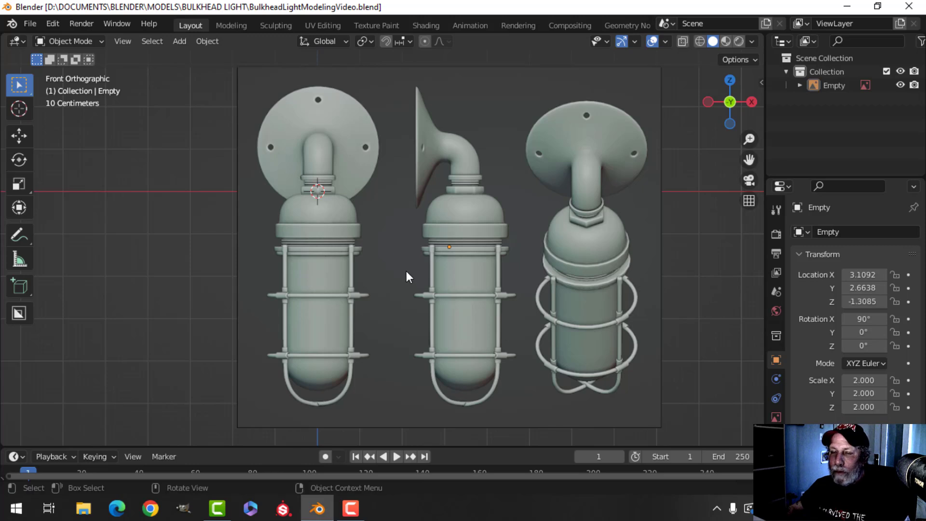
left_click(427, 244)
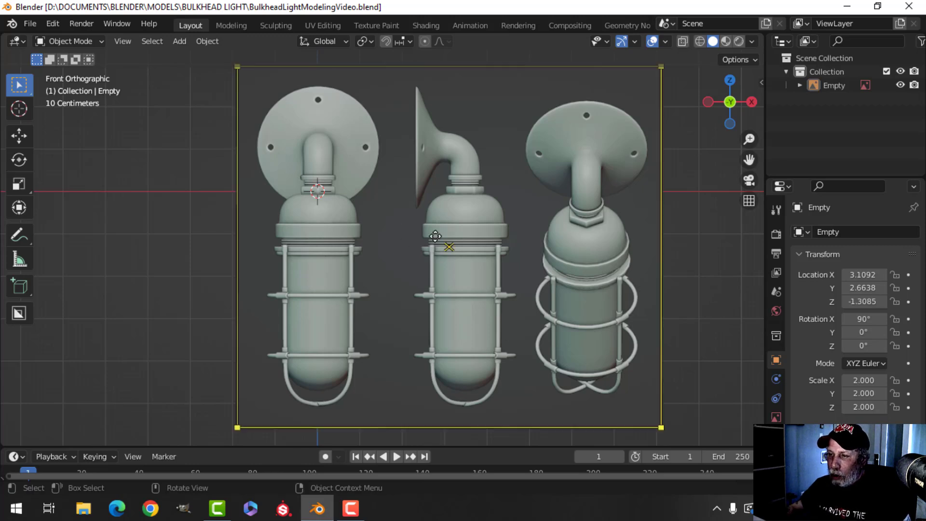
key("alt+a")
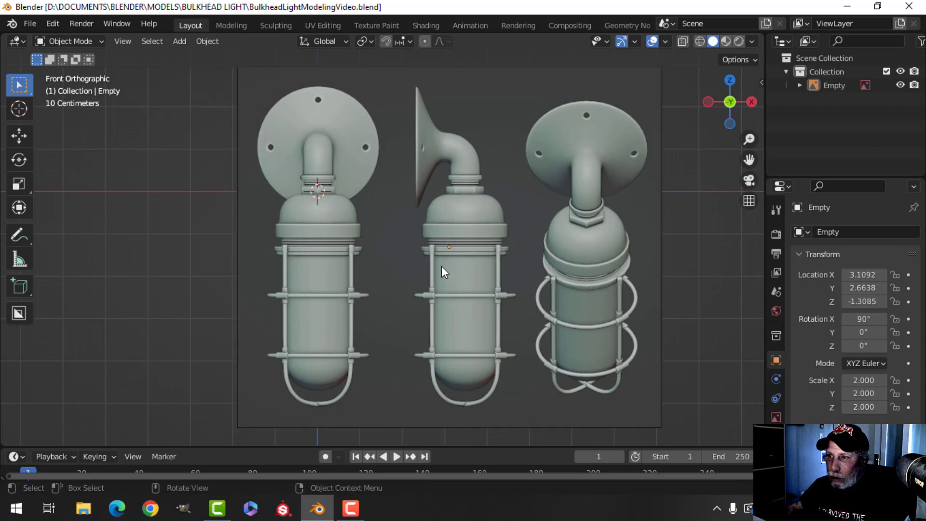
middle_click_drag(441, 266, 499, 265)
left_click(634, 42)
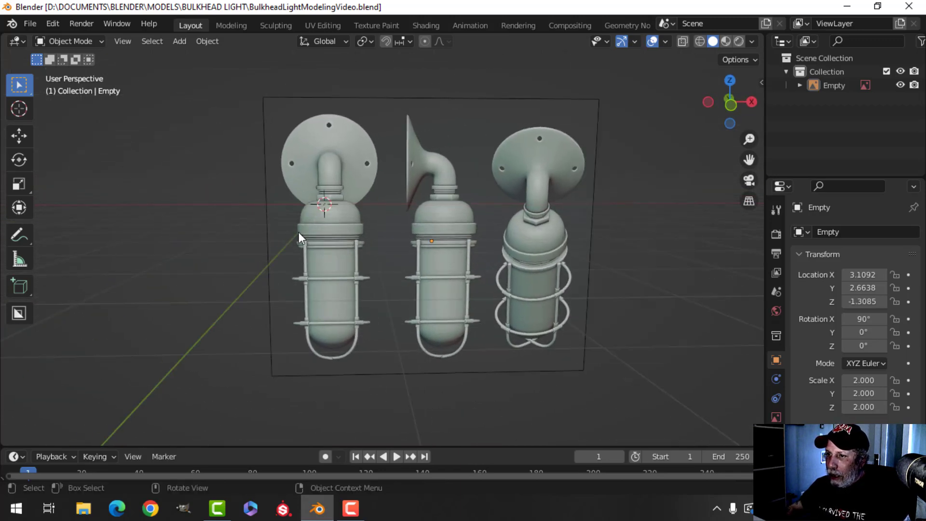
left_click(362, 228)
scroll(384, 239, "down", 1)
scroll(380, 239, "up", 4)
scroll(337, 233, "up", 2)
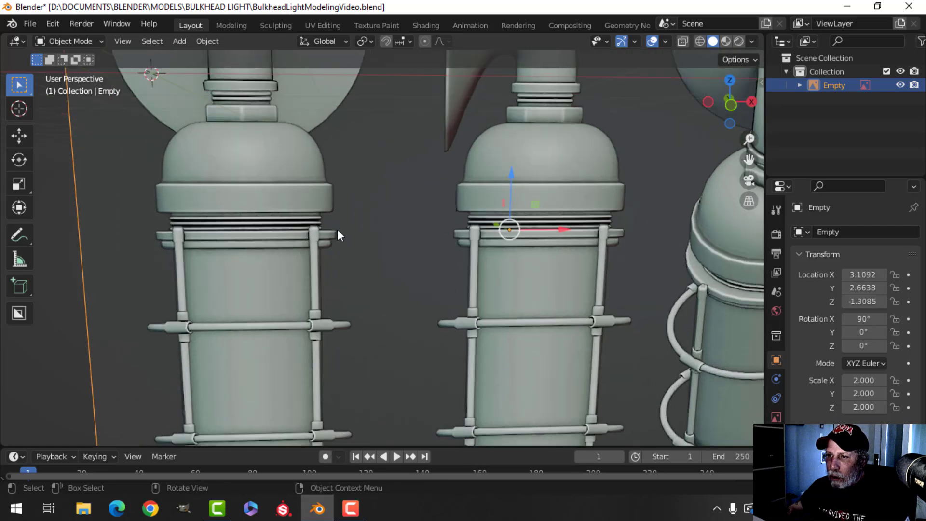
key("alt+a")
middle_click_drag(288, 174, 394, 238, "shift")
scroll(391, 236, "down", 1)
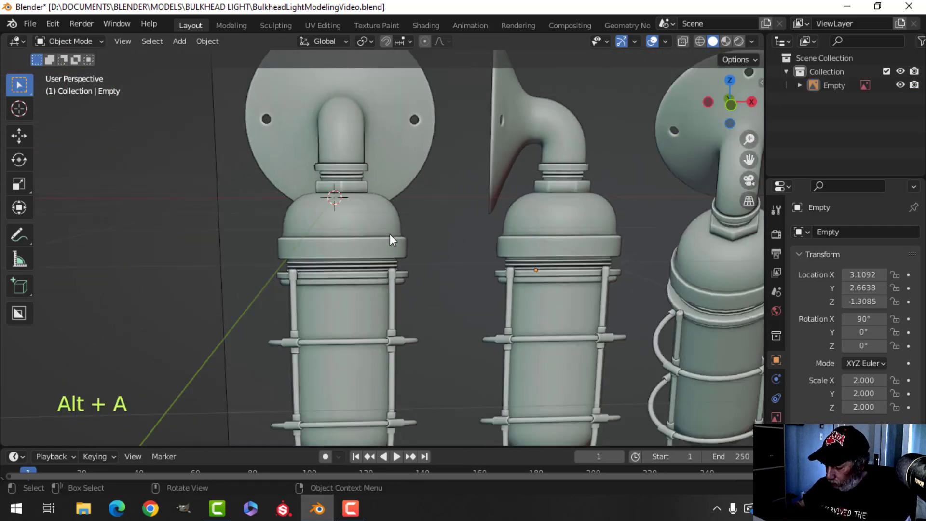
Check in front view how the first lamp's neck and dome in the reference line up with the world origin.
key("KP_1")
scroll(388, 234, "up", 4)
middle_click_drag(326, 184, 336, 335, "shift")
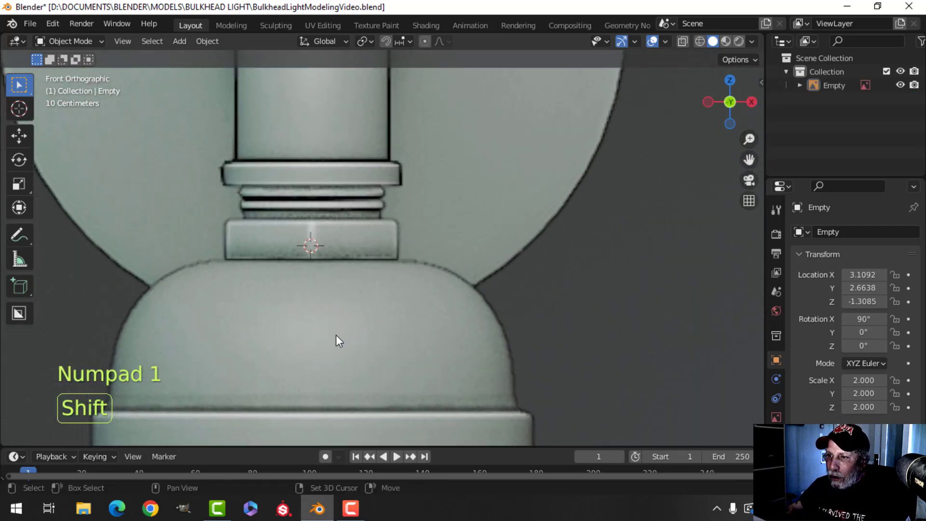
scroll(279, 251, "up", 3)
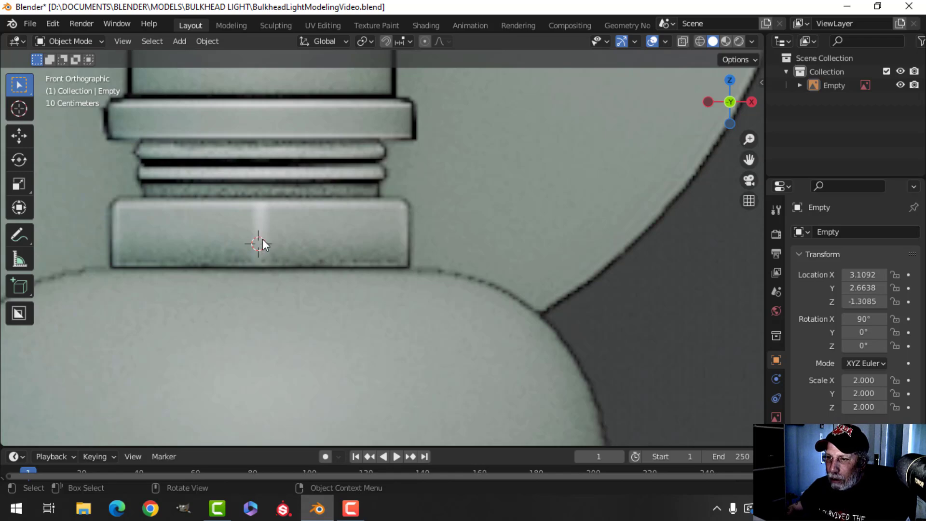
scroll(318, 314, "down", 10)
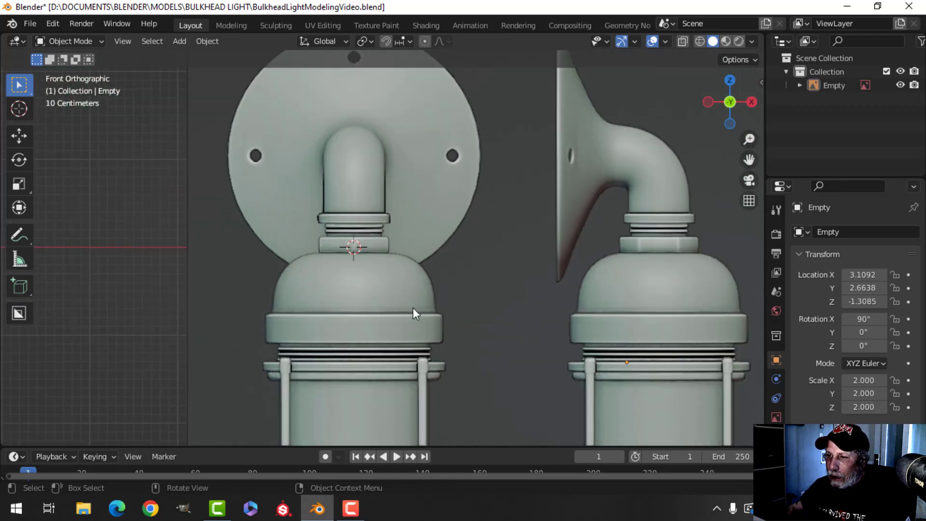
middle_click_drag(408, 320, 342, 275, "shift")
scroll(358, 289, "down", 1)
scroll(352, 287, "down", 1)
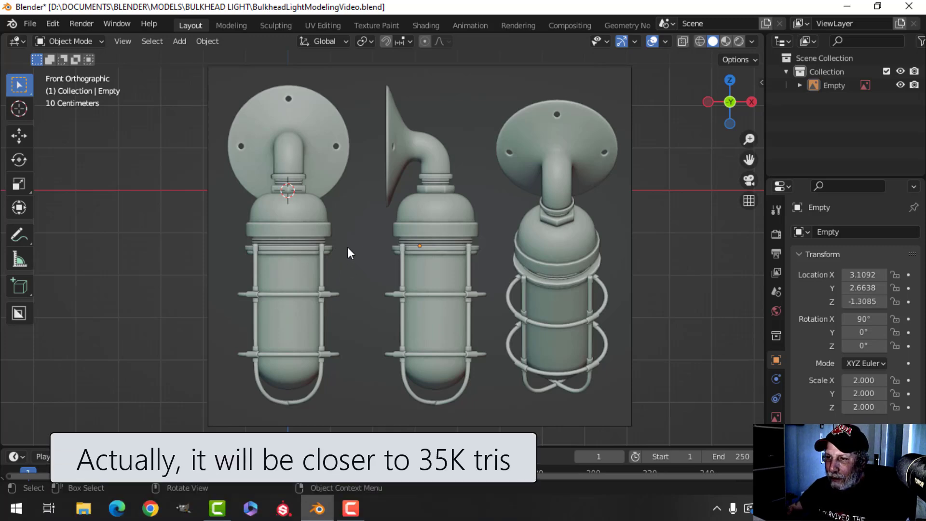
scroll(347, 247, "down", 1)
middle_click_drag(353, 221, 357, 228, "shift")
scroll(372, 232, "up", 1)
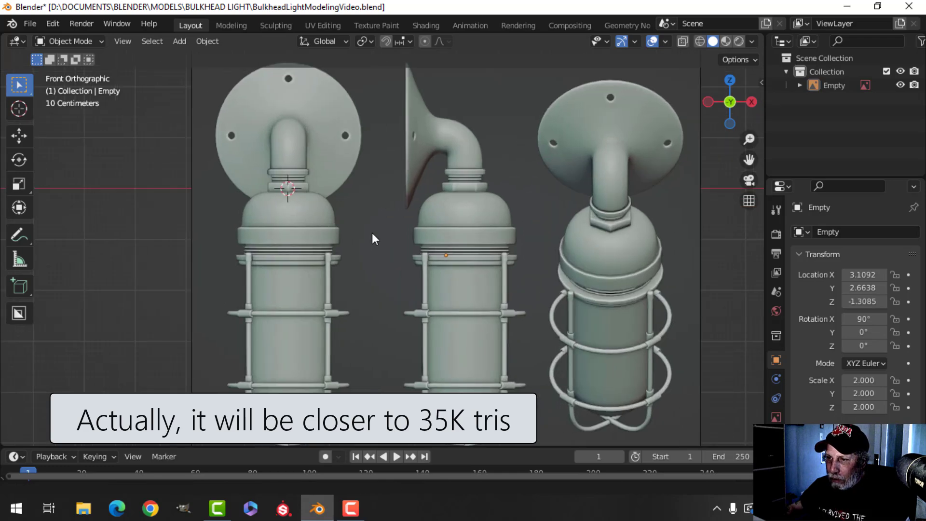
Add a mesh circle with 20 vertices at the world origin.
key("shift+a")
mouse_move(329, 85)
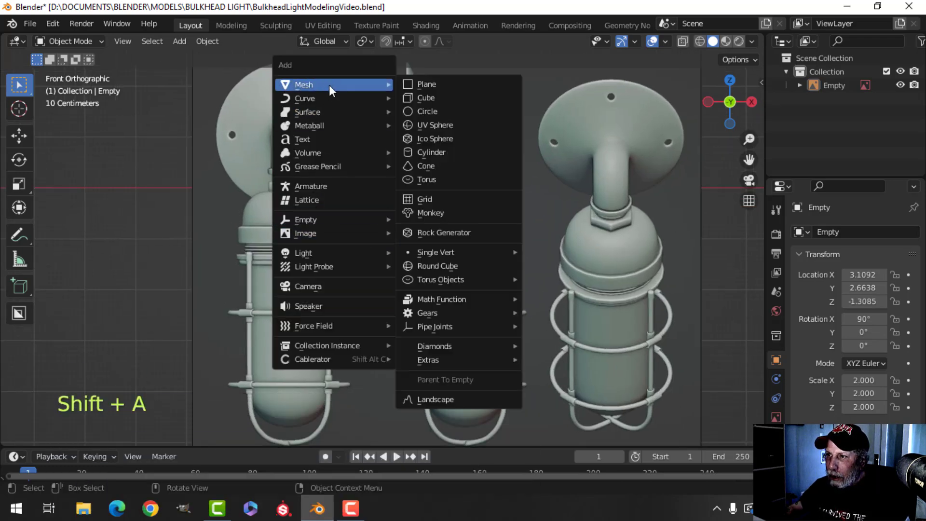
left_click(448, 110)
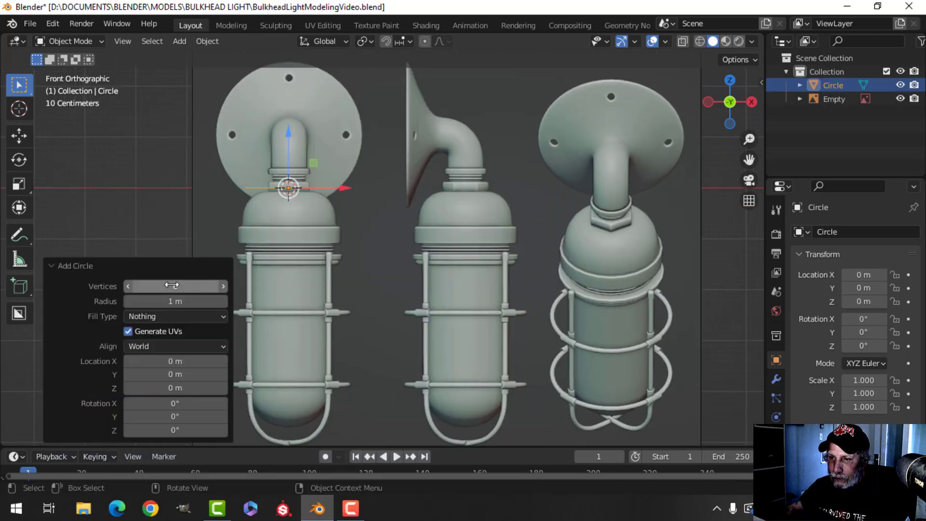
left_click(199, 284)
type("20")
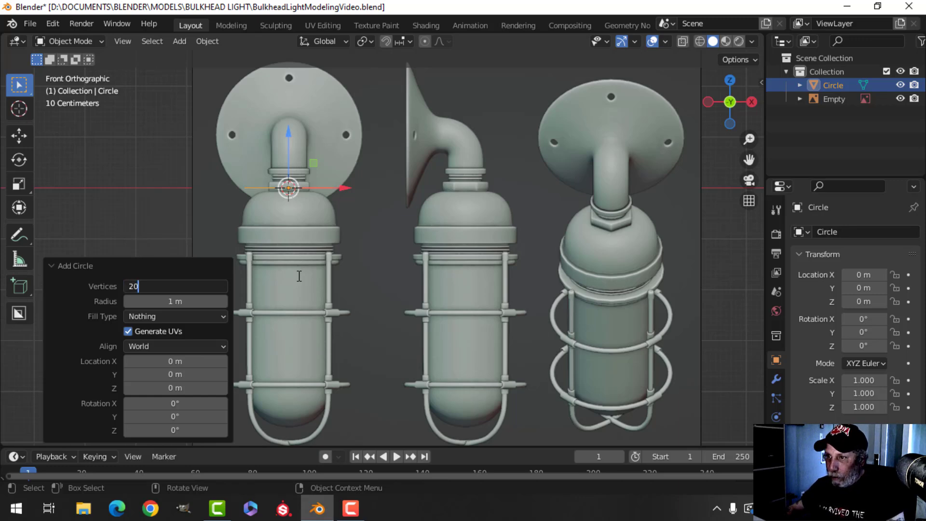
key("Return")
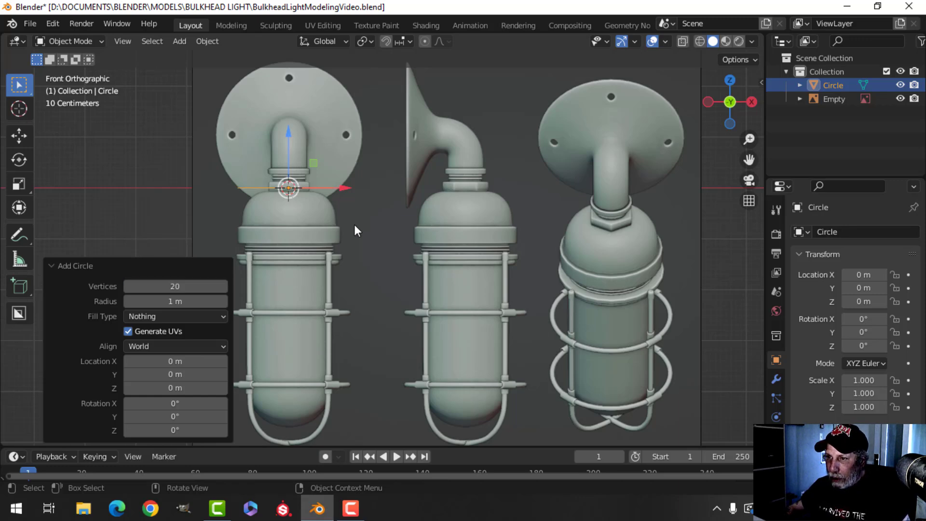
In Edit Mode, move the circle's vertices down along Z about 1.06 m to the lower edge of the first lamp's collar.
scroll(354, 224, "up", 3)
middle_click_drag(327, 210, 464, 228, "shift")
key("Tab")
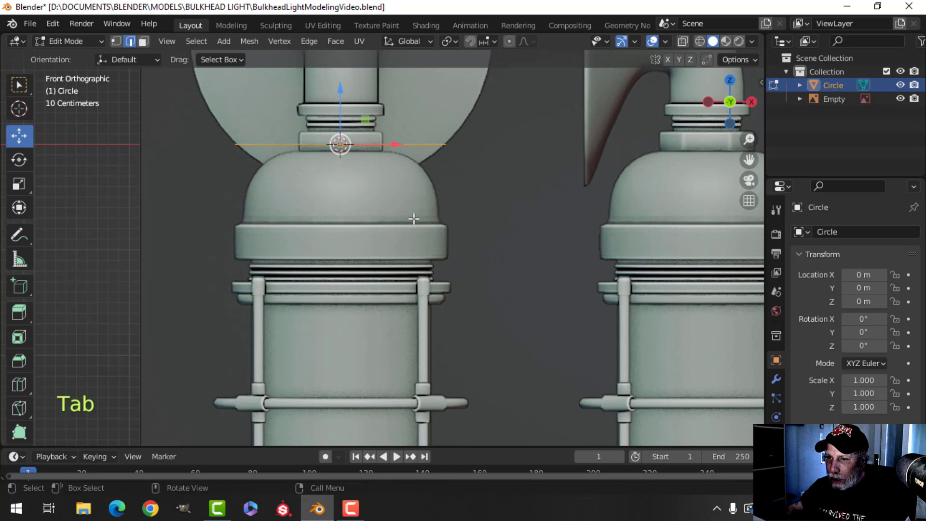
key("1")
scroll(408, 215, "up", 2)
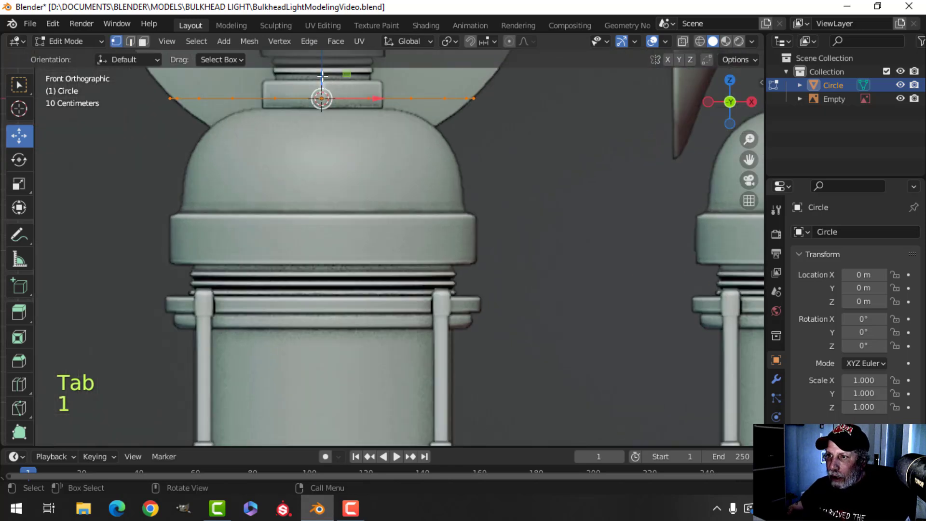
key("g")
key("z")
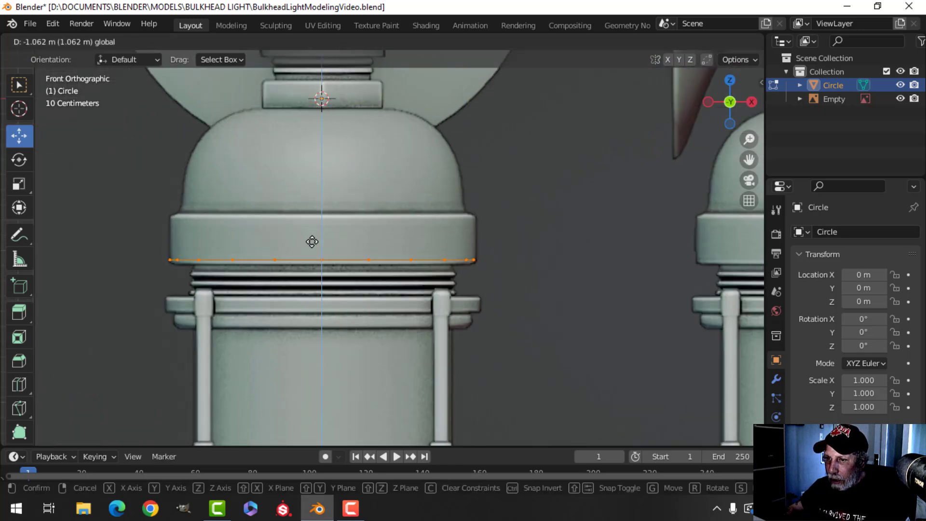
left_click(313, 243)
key("Tab")
Nudge the reference image along X by about -0.008 m so the collar edges line up with the circle.
left_click(483, 221)
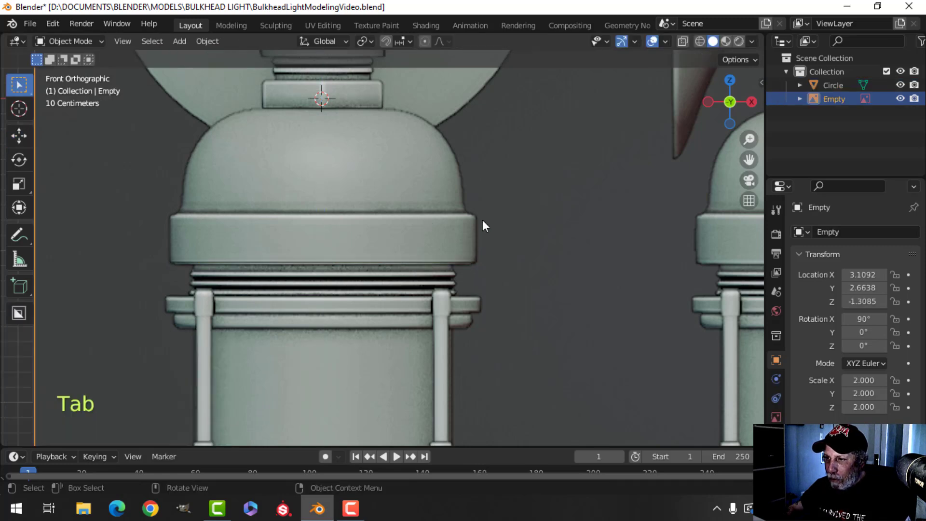
key("g")
key("x")
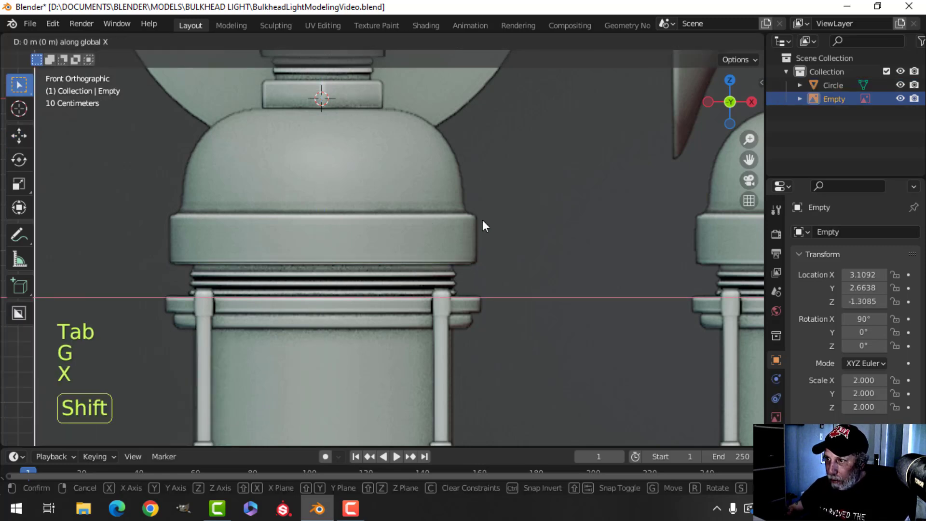
left_click(429, 253)
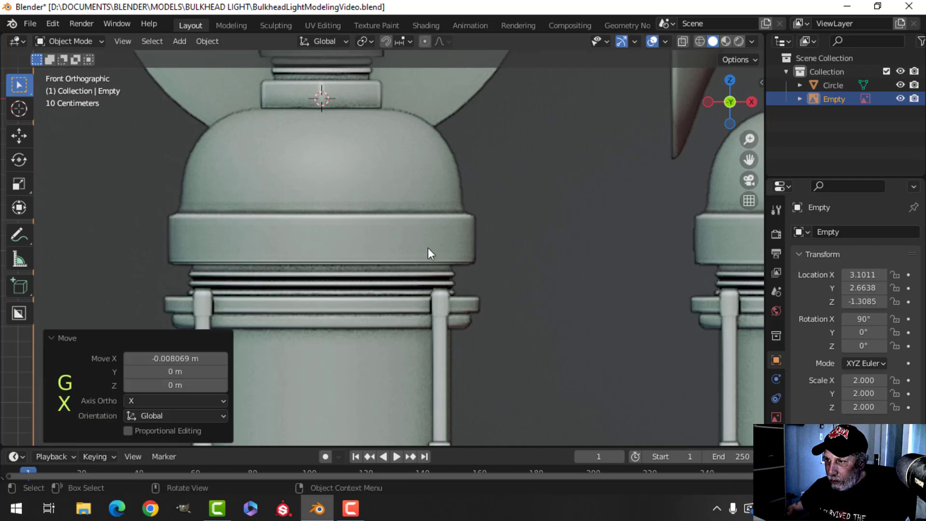
Select all of the circle's vertices and lower them along Z by about 0.009 m.
left_click(469, 261)
key("Tab")
key("a")
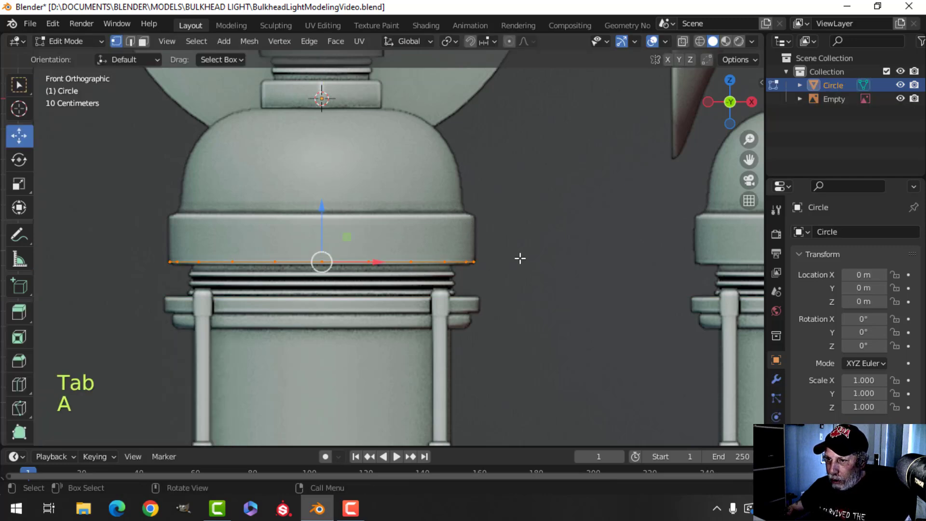
left_click_drag(323, 210, 320, 215)
Extrude the circle upward about 0.339 m to the collar's top edge.
middle_click_drag(320, 215, 411, 223, "shift")
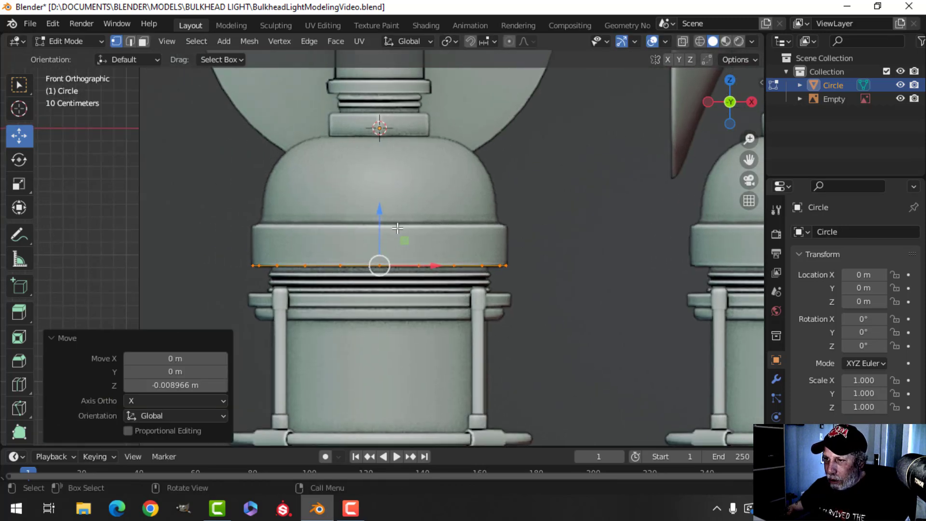
key("e")
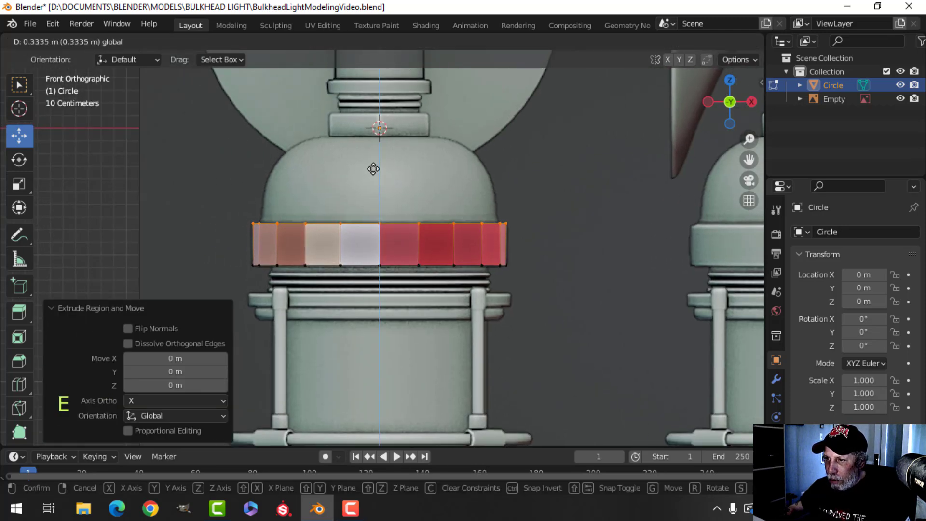
left_click(374, 169)
Switch the viewport to wireframe shading and lower the extruded ring slightly to match the collar's top edge.
left_click(751, 42)
left_click(693, 108)
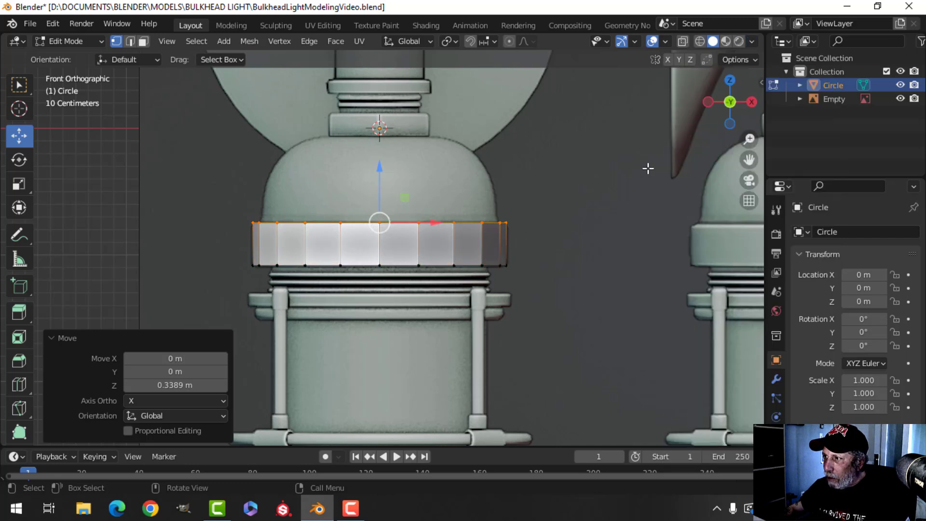
key("z")
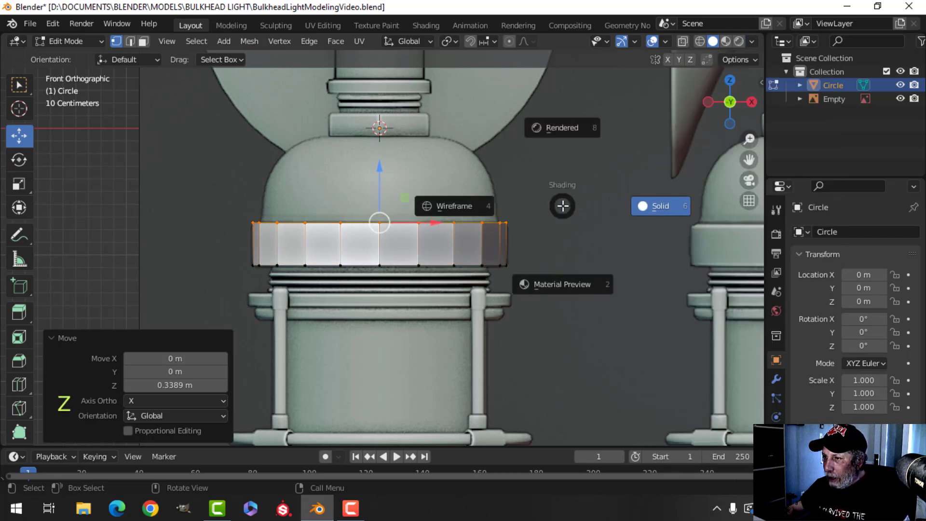
left_click(453, 203)
scroll(488, 199, "up", 2)
middle_click_drag(488, 196, 489, 204, "shift")
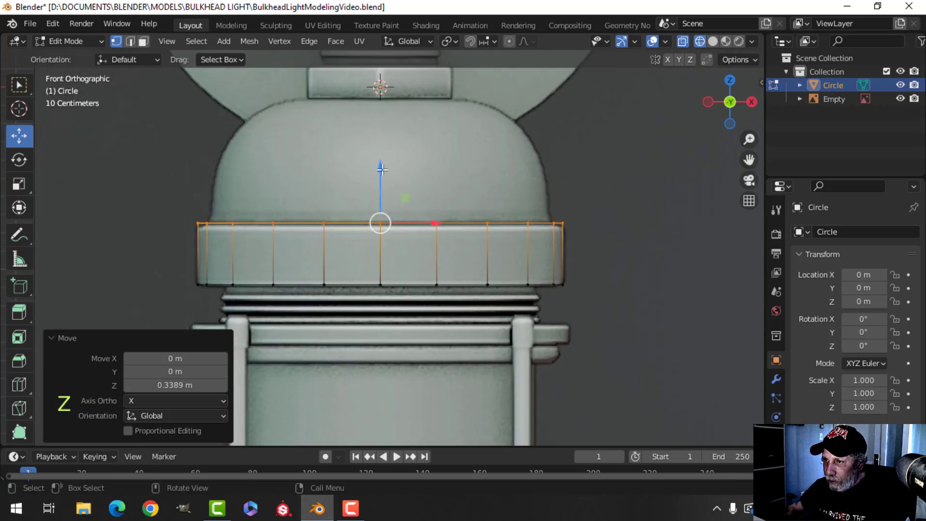
left_click_drag(381, 170, 381, 173)
Extrude the top ring in place and scale it inward to about 0.935, matching the dome's base width.
key("e")
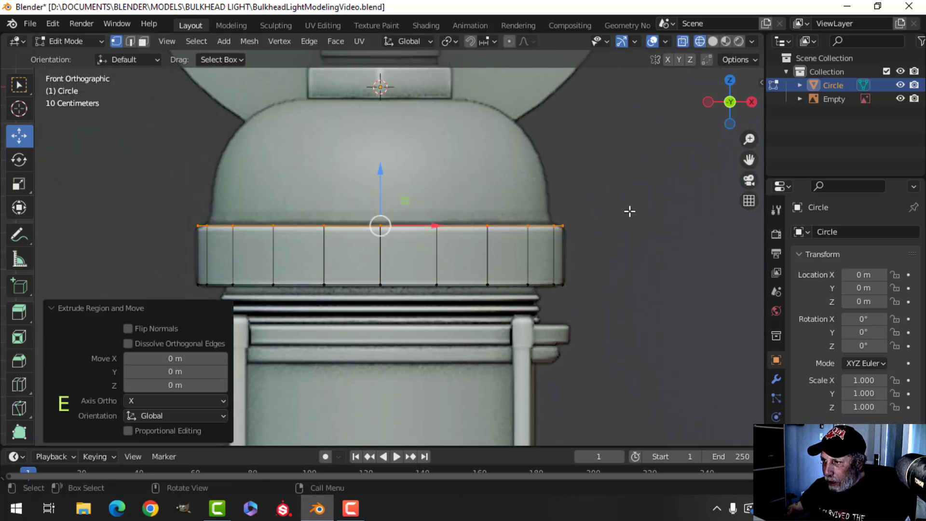
key("s")
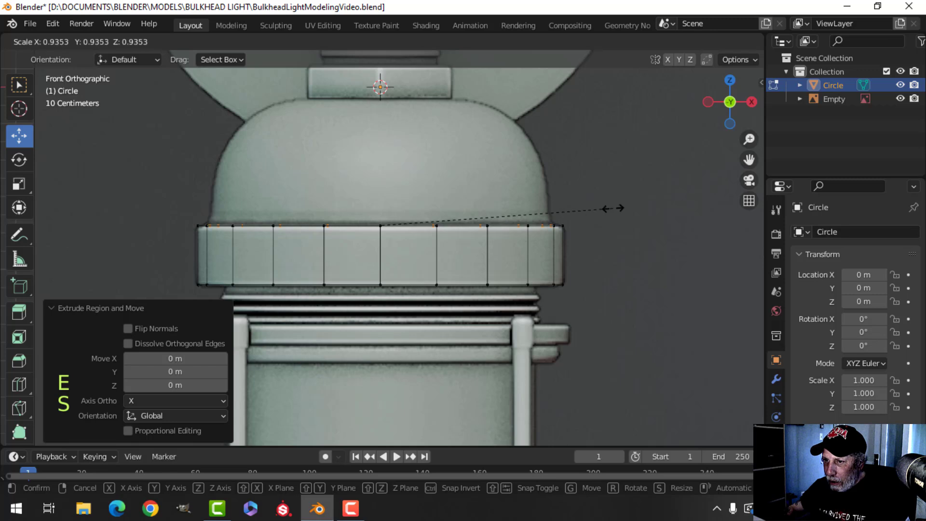
left_click(612, 207)
Extrude the inner ring straight up to the top of the dome and fill it with a face.
middle_click_drag(513, 185, 511, 245, "shift")
key("e")
right_click(492, 238)
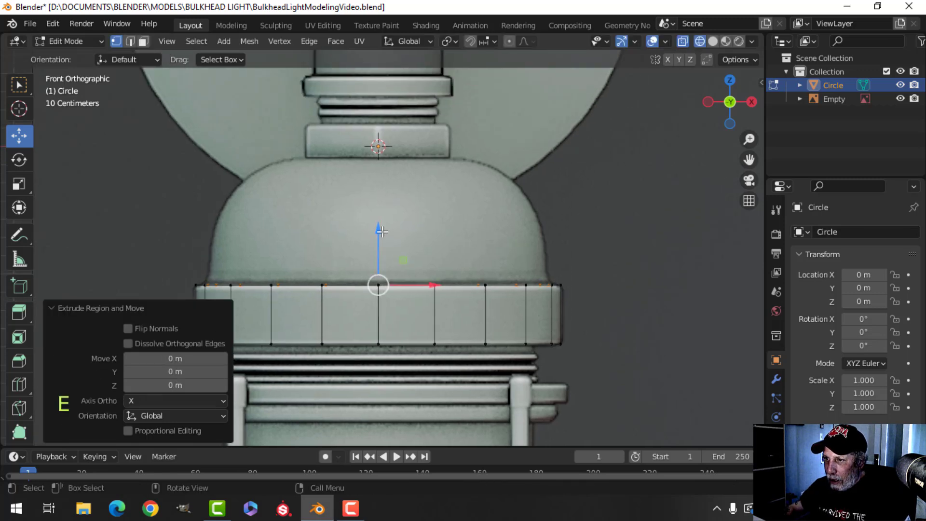
left_click_drag(379, 225, 390, 99)
key("f")
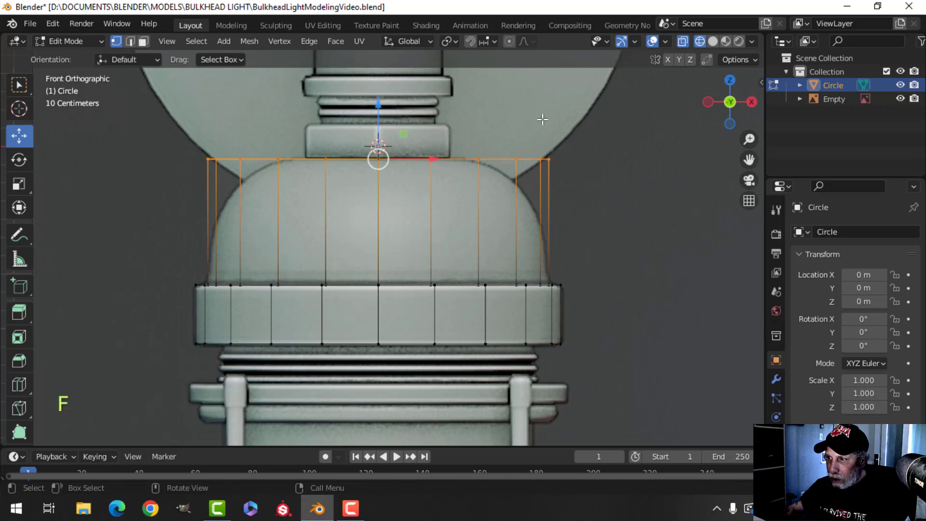
Return the viewport to solid shading, switch to face selection mode, and view the capped mesh in perspective.
key("z")
left_click(643, 114)
mouse_move(643, 114)
middle_mouse_down()
mouse_move(623, 166)
mouse_move(510, 254)
mouse_move(528, 231)
middle_mouse_up()
scroll(465, 253, "down", 2)
key("3")
scroll(419, 274, "up", 4)
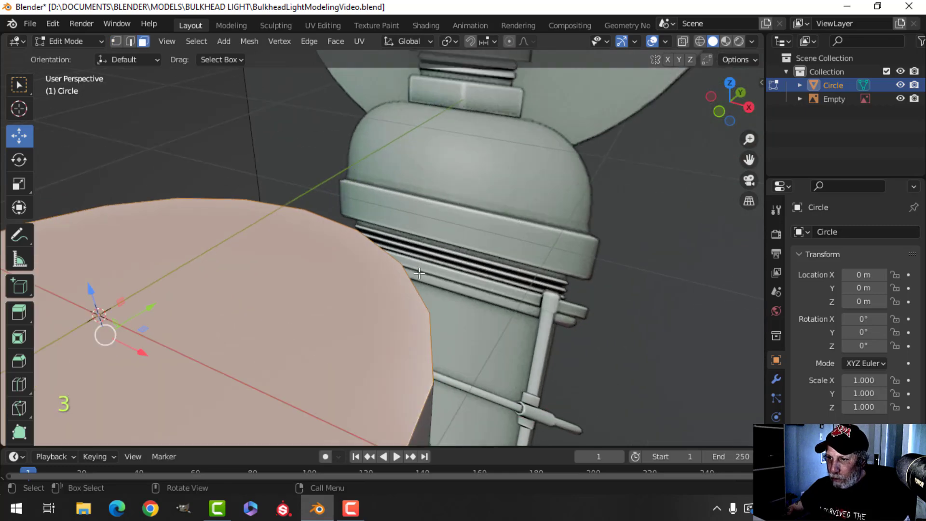
middle_click_drag(420, 274, 483, 235)
scroll(483, 235, "down", 6)
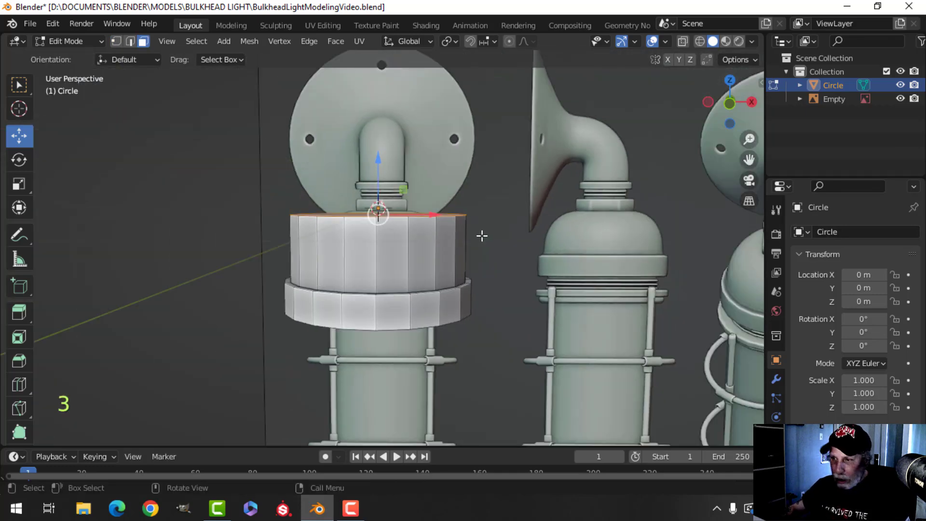
In wireframe front view, bevel the dome's capped top edge about 0.484 m with 4 segments to follow the reference curve.
key("z")
left_click(378, 237)
key("KP_1")
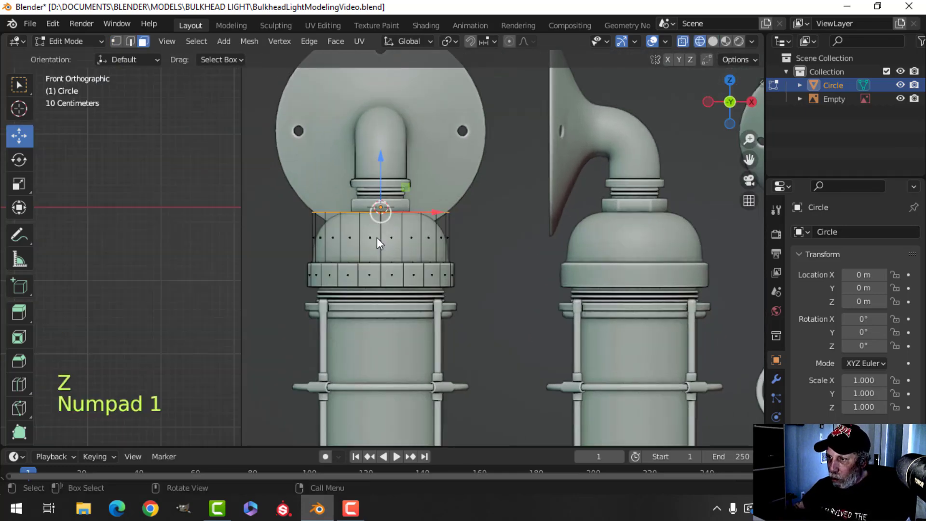
scroll(380, 171, "up", 3)
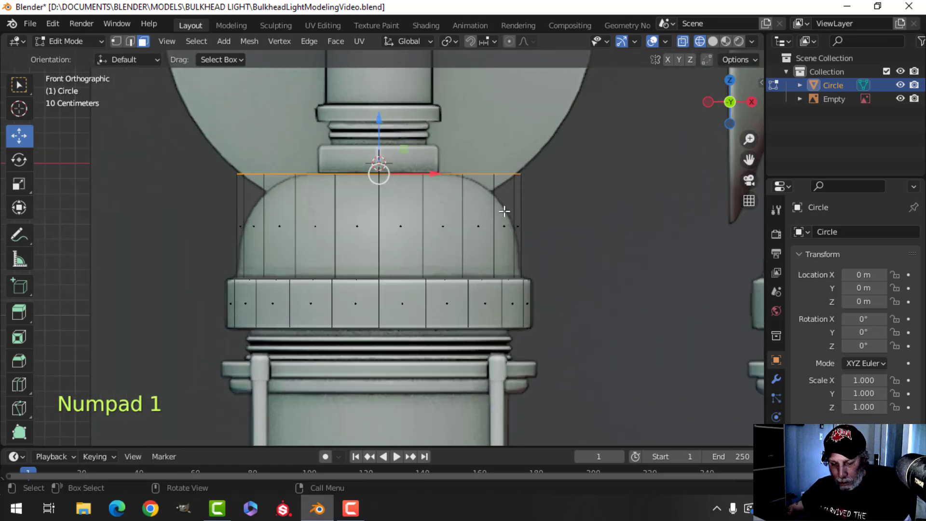
key("ctrl+b")
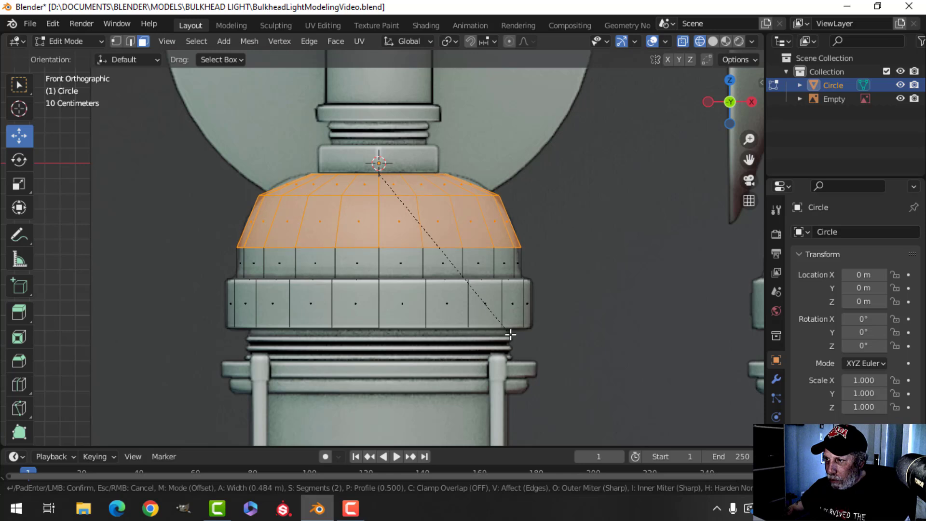
scroll(510, 334, "up", 1)
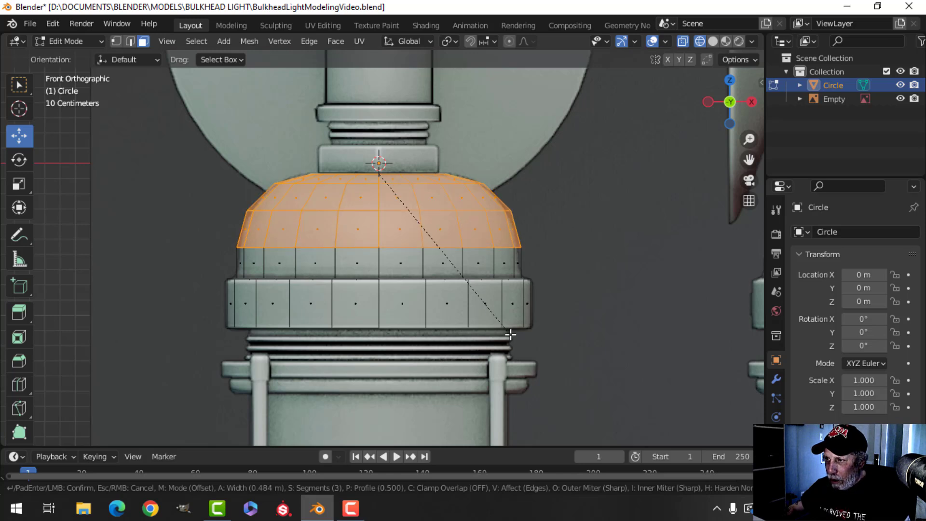
scroll(510, 334, "up", 1)
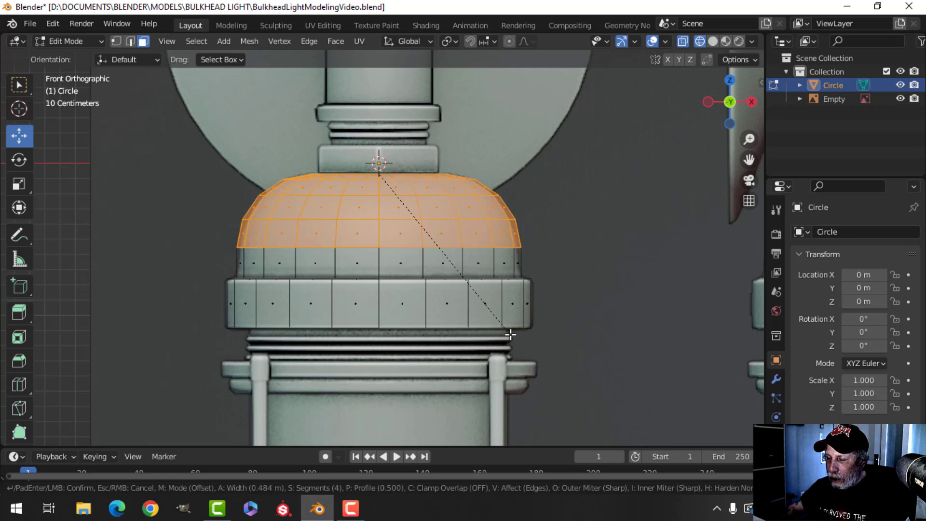
left_click(511, 334)
key("alt+a")
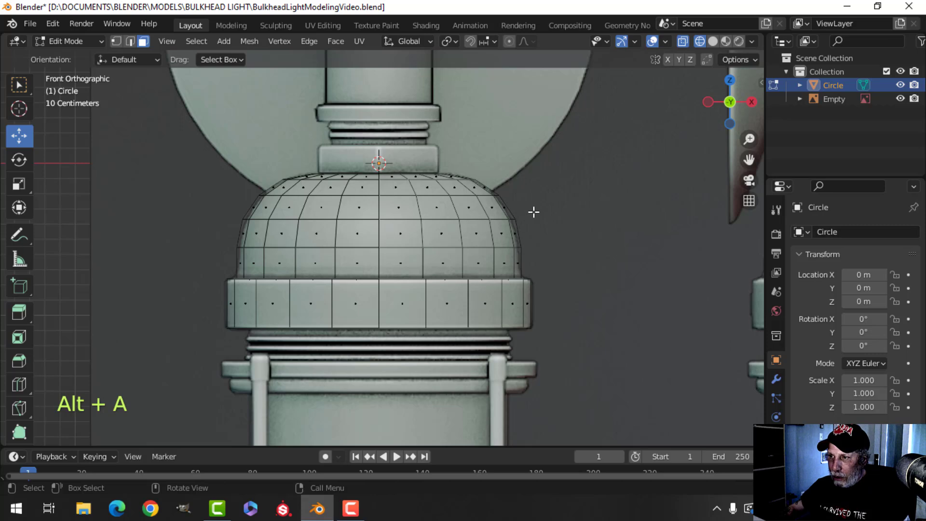
Return to solid shading, select the collar's open bottom edge loop and fill it with a face.
middle_click_drag(534, 212, 482, 270)
key("z")
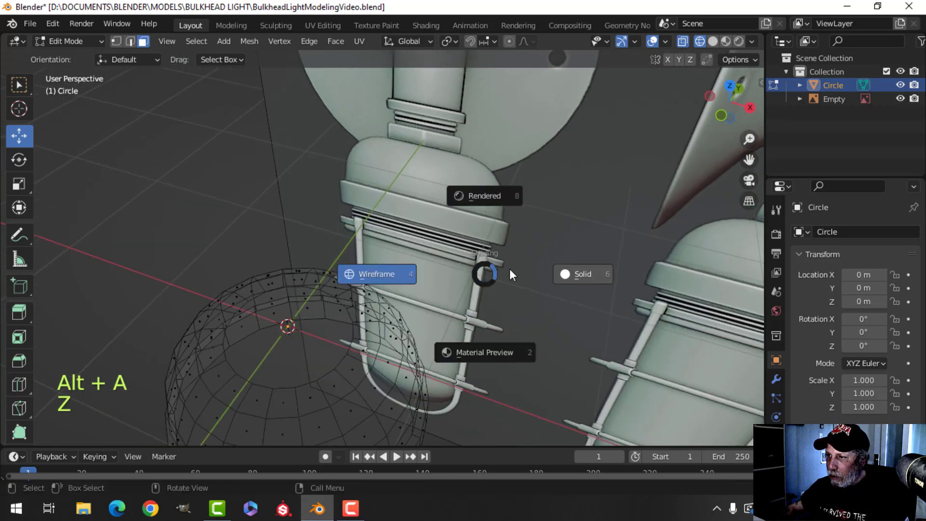
left_click(510, 268)
middle_click_drag(472, 314, 463, 159)
scroll(467, 193, "up", 3)
scroll(313, 275, "up", 2)
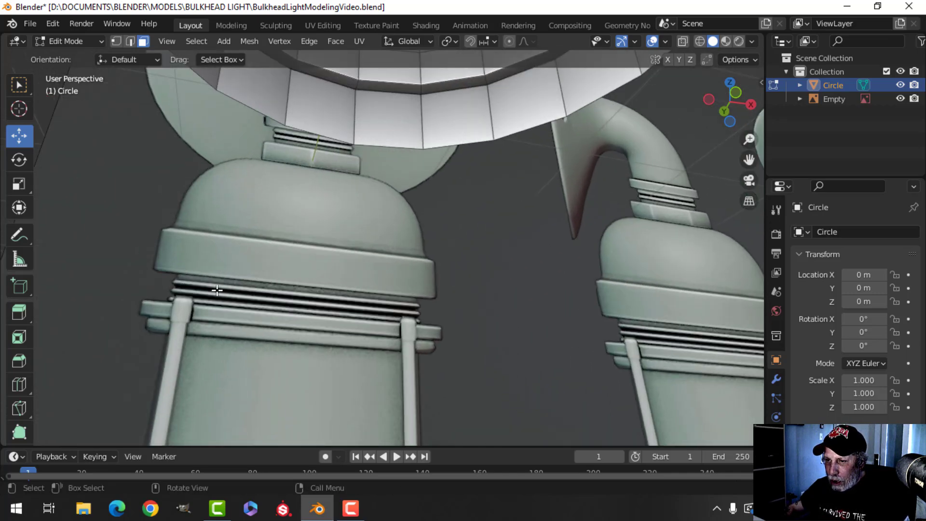
scroll(389, 275, "down", 1)
middle_click_drag(389, 275, 442, 314, "shift")
scroll(430, 324, "down", 1)
key("2")
left_click(439, 183, "alt+shift")
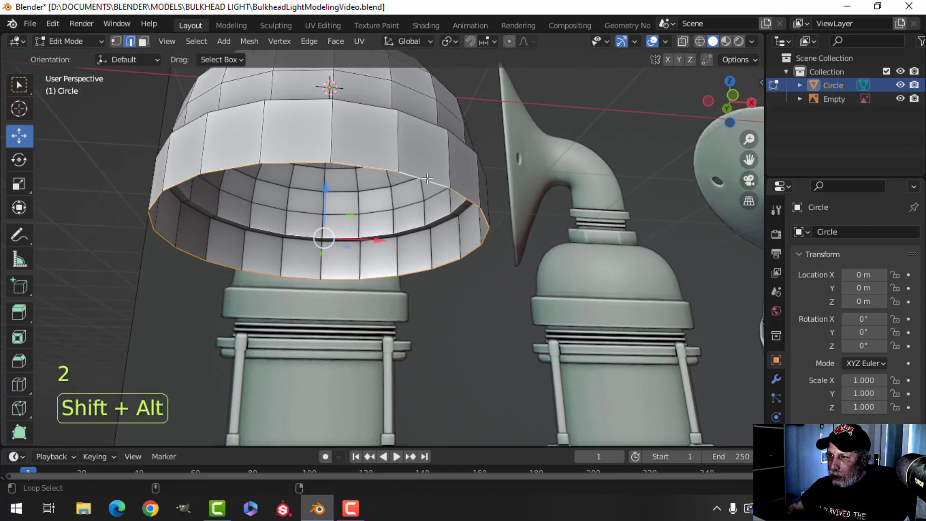
key("f")
Bevel the collar's upper and lower outer edge loops about 0.024 m with one segment.
middle_click_drag(389, 259, 400, 238)
scroll(380, 222, "up", 1)
scroll(386, 224, "down", 1)
middle_click_drag(400, 238, 403, 271)
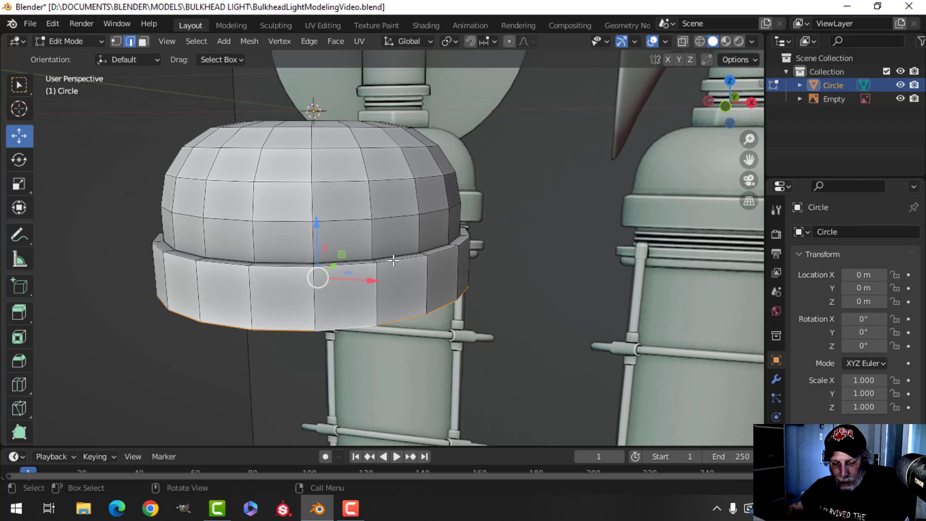
left_click(394, 259, "alt+shift")
middle_click_drag(394, 259, 488, 248)
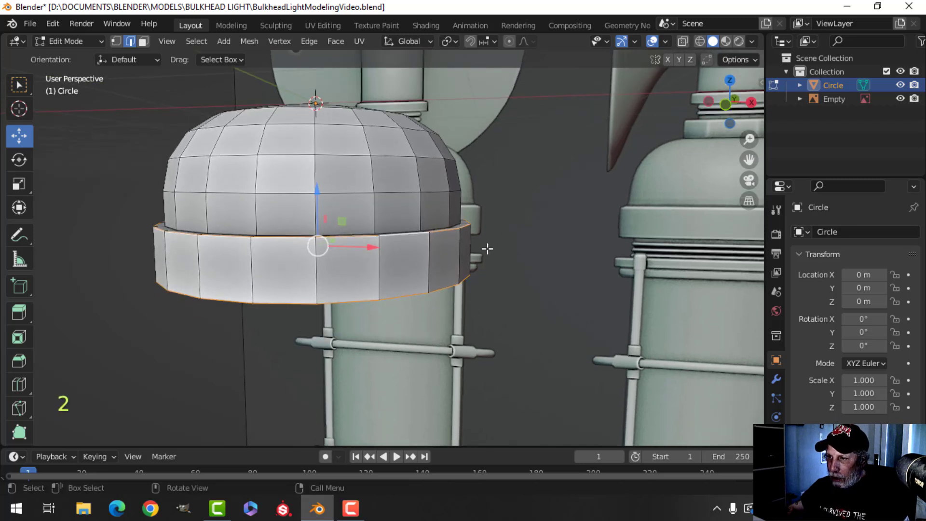
key("ctrl+b")
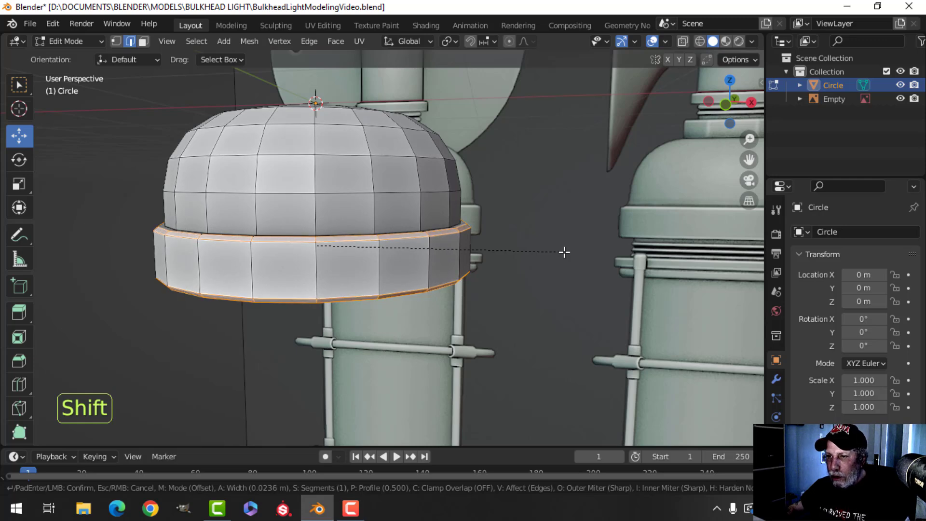
scroll(564, 251, "down", 1, "shift")
left_click(564, 252)
key("alt+a")
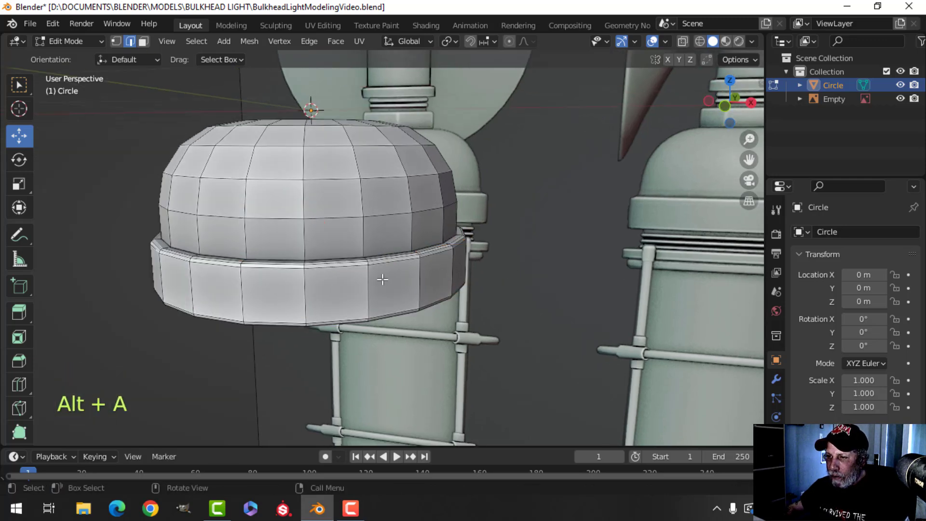
Add a supporting loop cut at the dome's base and slide it down close to the collar.
scroll(454, 209, "up", 4)
key("ctrl+r")
left_click(453, 209)
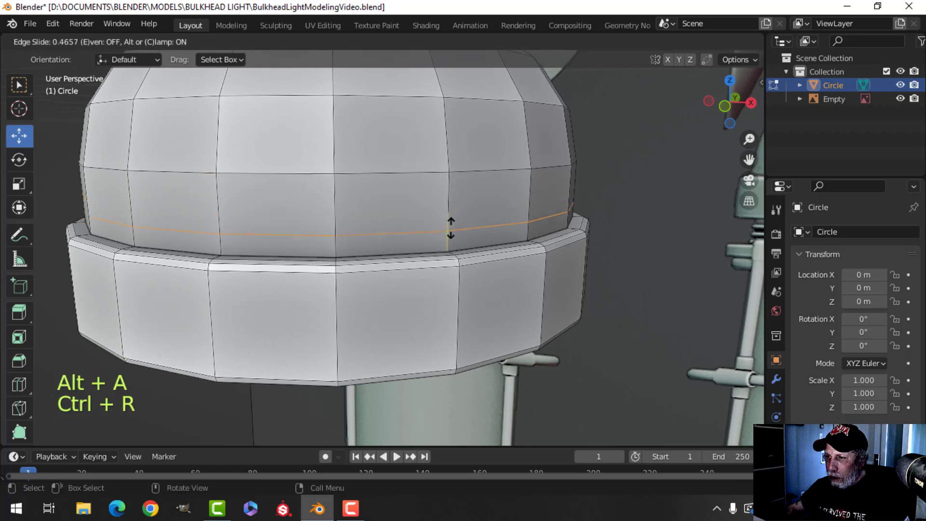
left_click(497, 242)
Shade the dome and collar object smooth and add a level 1 subdivision surface in Object Mode.
key("Tab")
right_click(343, 152)
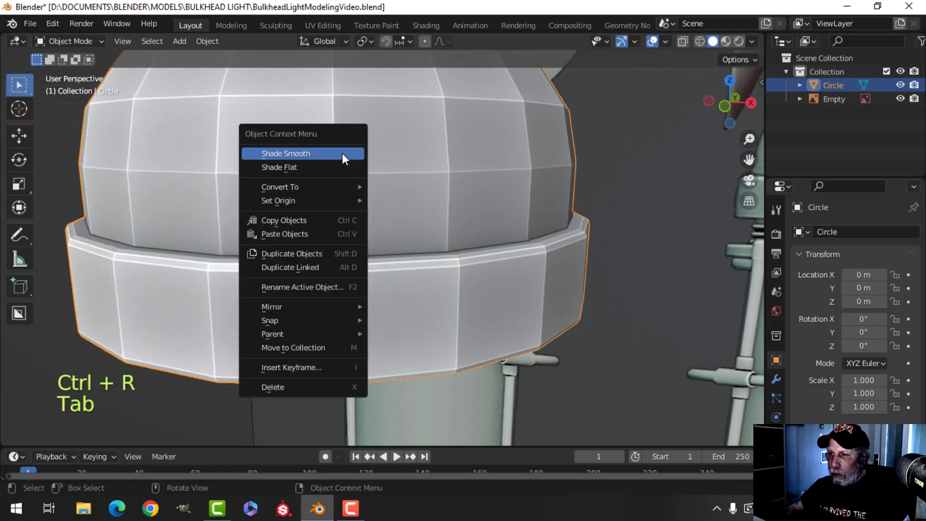
left_click(343, 153)
scroll(365, 209, "down", 5)
key("ctrl+1")
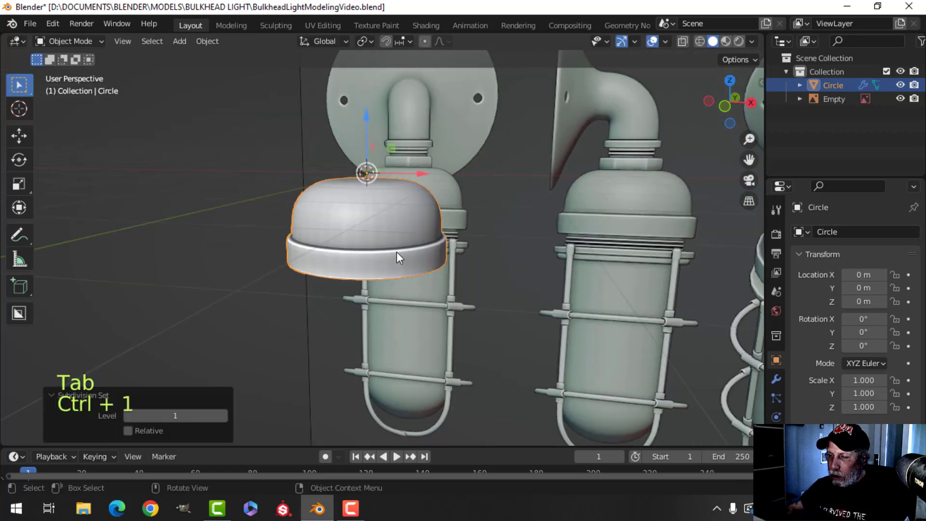
middle_click_drag(396, 252, 355, 255)
key("alt+a")
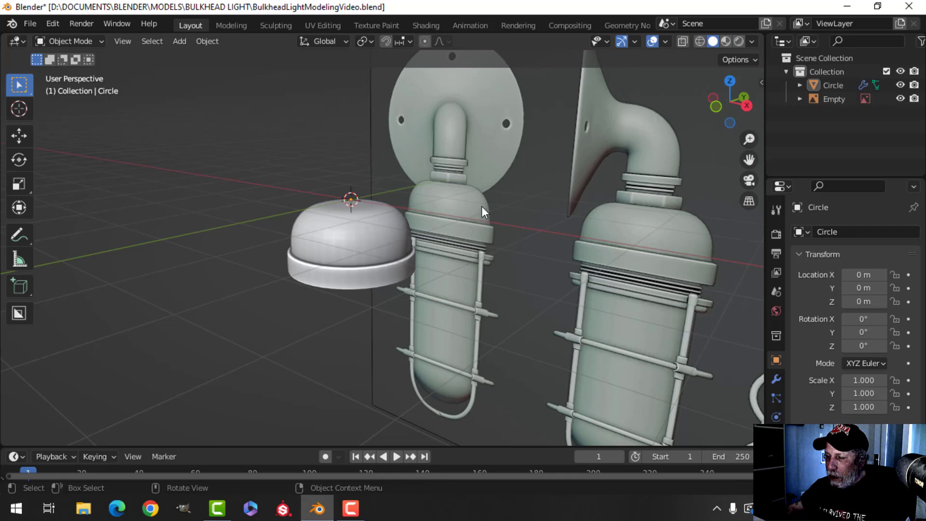
Duplicate the dome's flat top face and raise the copy about 0.346 m straight up, working in front view.
scroll(453, 179, "up", 2)
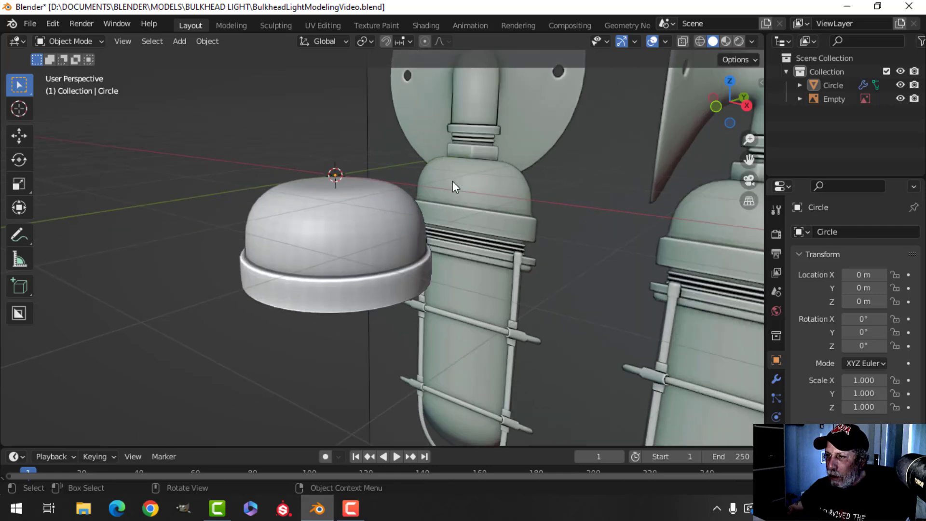
middle_click_drag(418, 198, 381, 221, "shift")
scroll(438, 170, "up", 3)
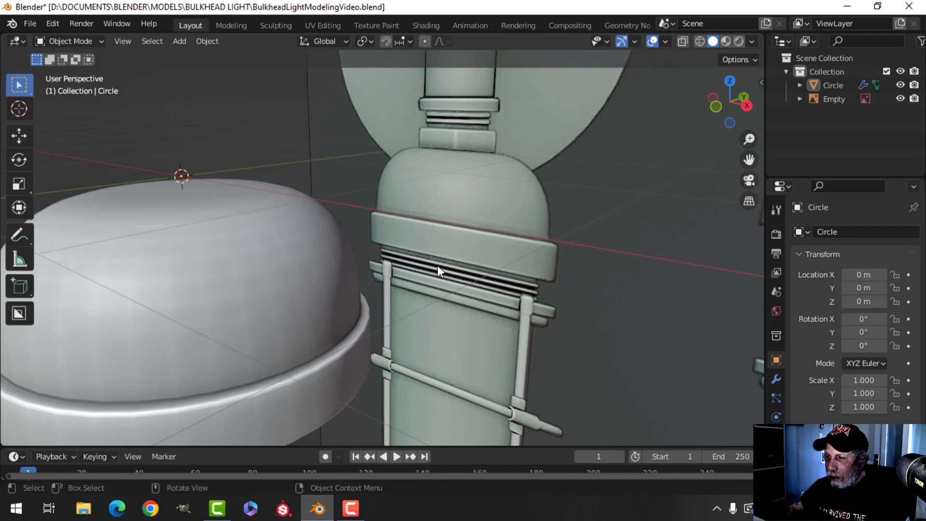
scroll(482, 256, "down", 3)
middle_click_drag(401, 274, 484, 256, "shift")
middle_click_drag(484, 255, 469, 291)
scroll(487, 268, "up", 3)
left_click(461, 222)
key("Tab")
middle_click_drag(461, 222, 449, 241)
key("alt+a")
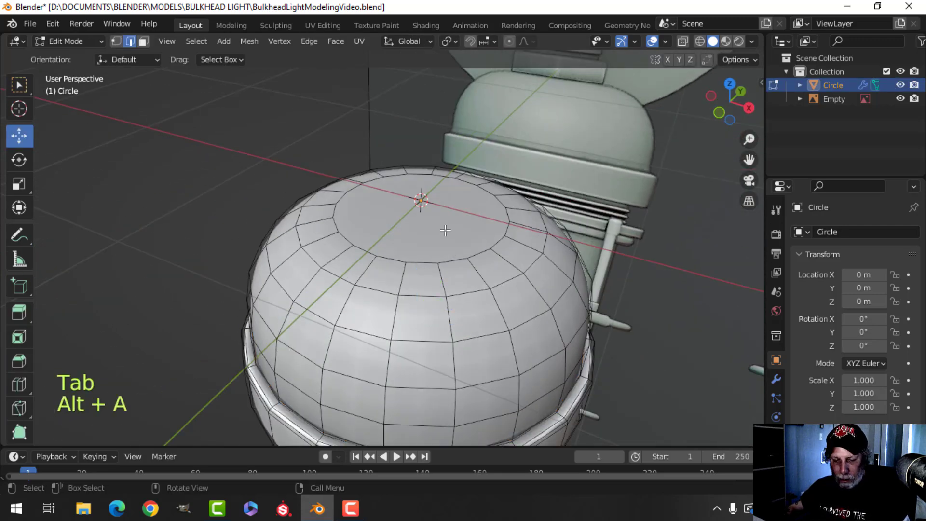
key("3")
left_click(431, 226)
key("KP_1")
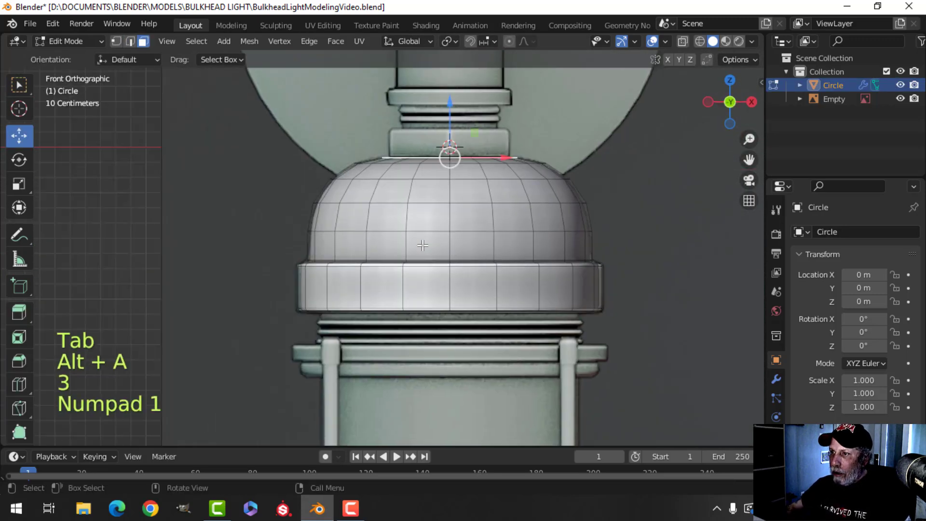
middle_click_drag(422, 246, 407, 304, "shift")
scroll(395, 270, "up", 2)
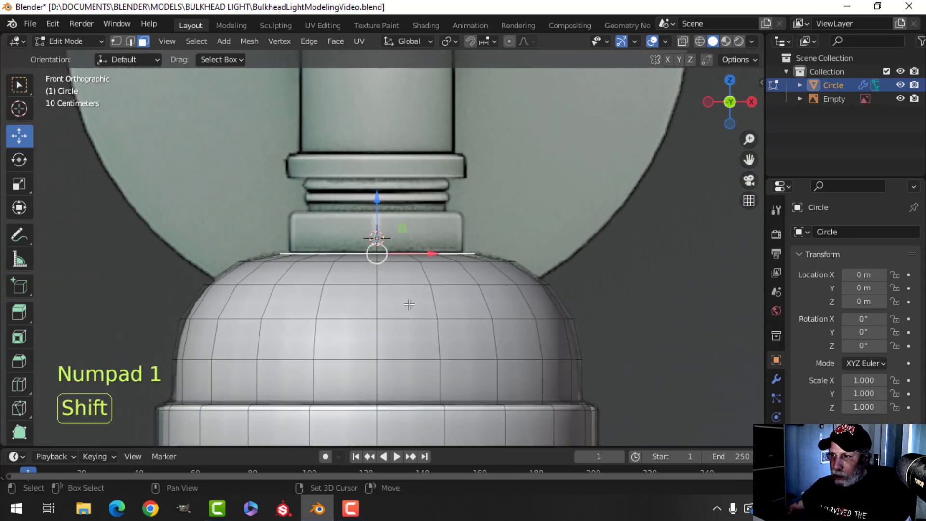
key("shift+d")
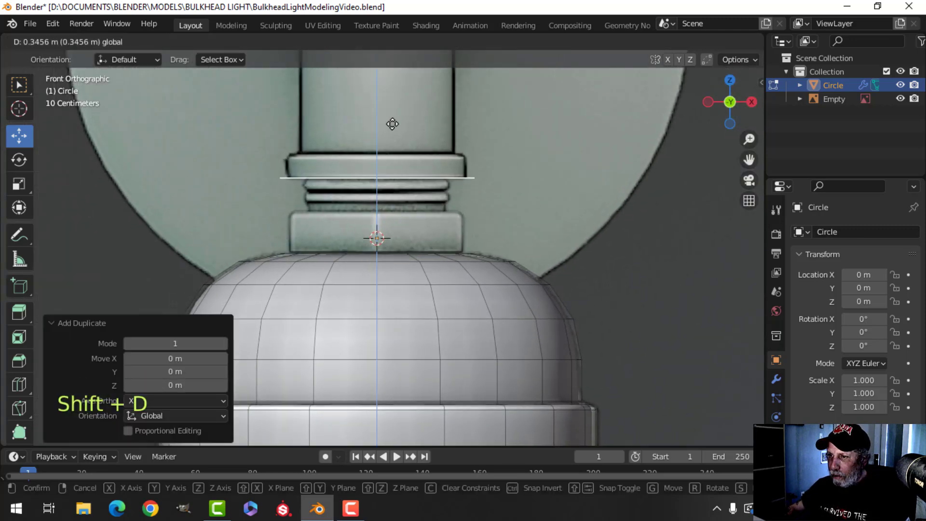
left_click(393, 124)
Scale the duplicated face to about 0.719 and raise it about 0.137 m above the upper fitting ring.
key("s")
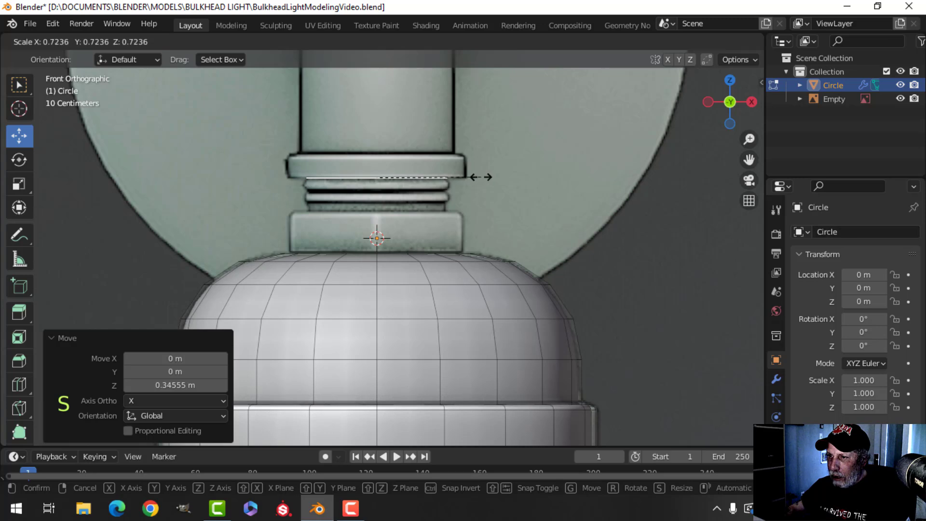
left_click(480, 177)
key("g")
key("z")
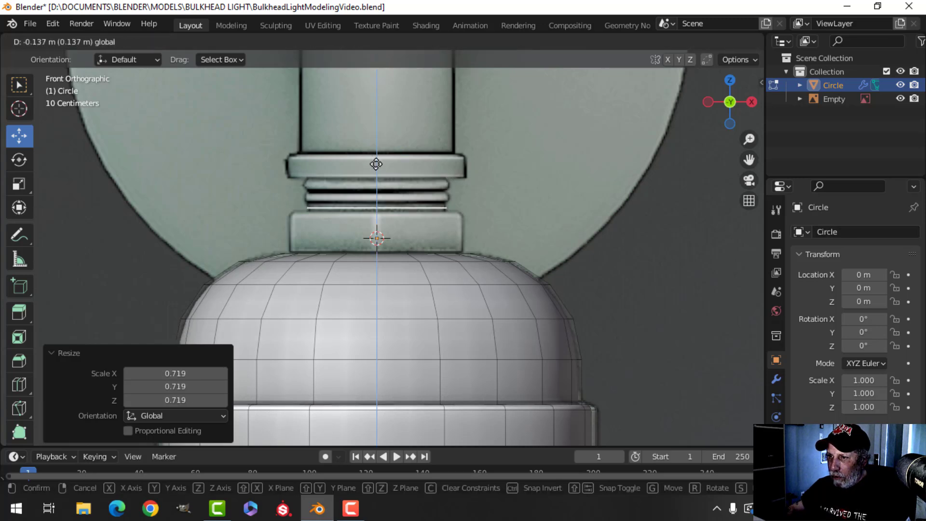
left_click(389, 103)
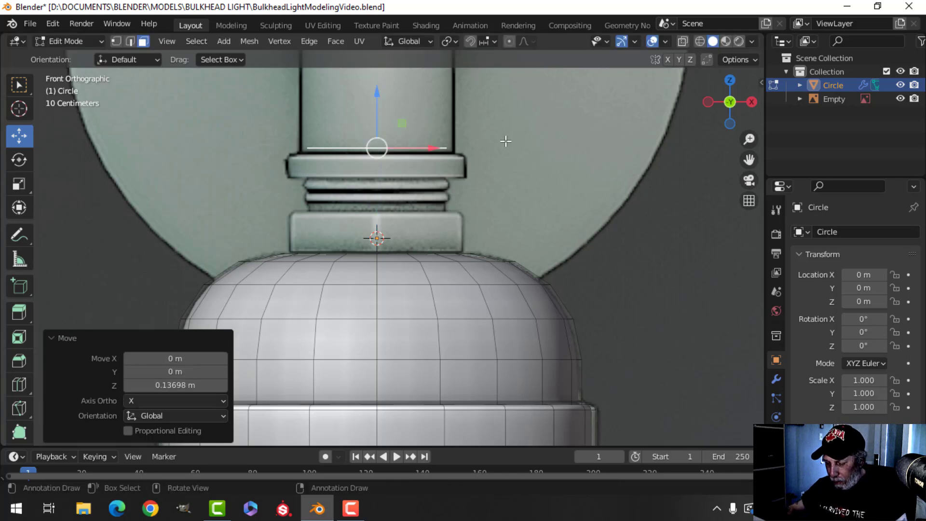
Separate the duplicated face into its own object, select all its geometry in Edit Mode and turn off its Subdivision modifier's viewport display.
key("p")
left_click(506, 140)
key("Tab")
left_click(388, 147)
middle_click_drag(388, 146, 433, 141)
key("KP_1")
key("Tab")
key("a")
scroll(427, 173, "down", 2)
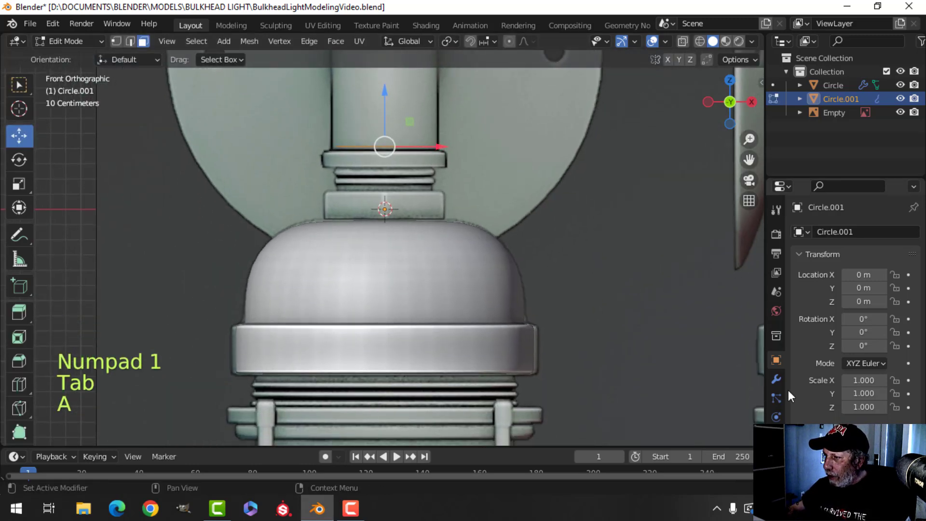
left_click(777, 378)
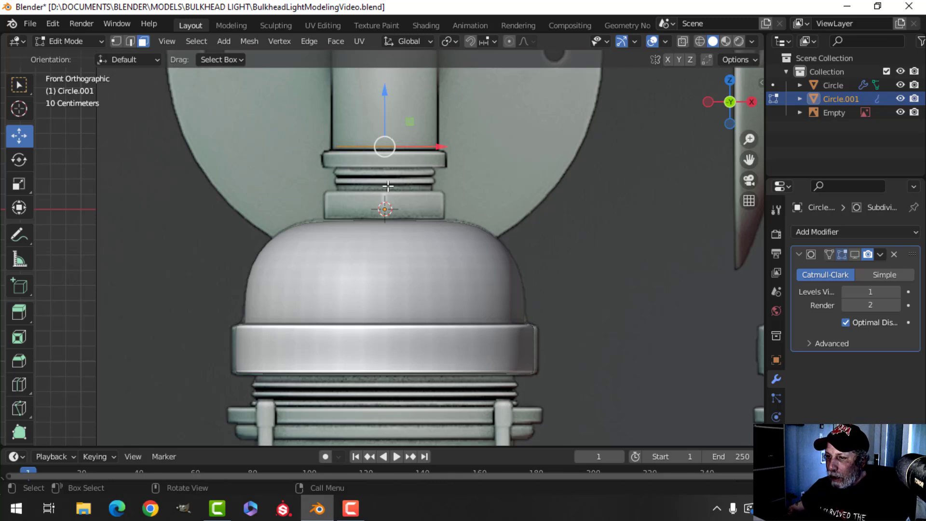
Extrude the face about 1.28 m straight down, then in wireframe lower its end another 0.159 m to near the collar's bottom edge.
key("e")
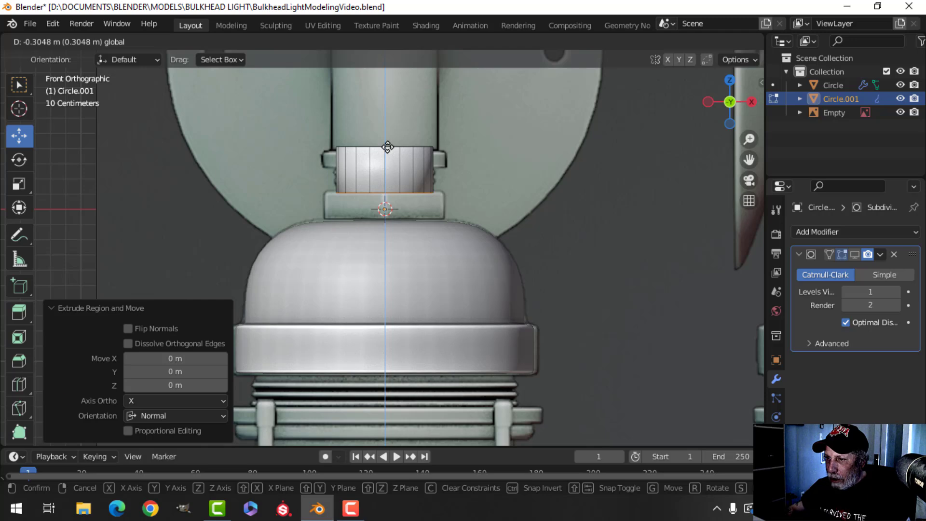
left_click(372, 295)
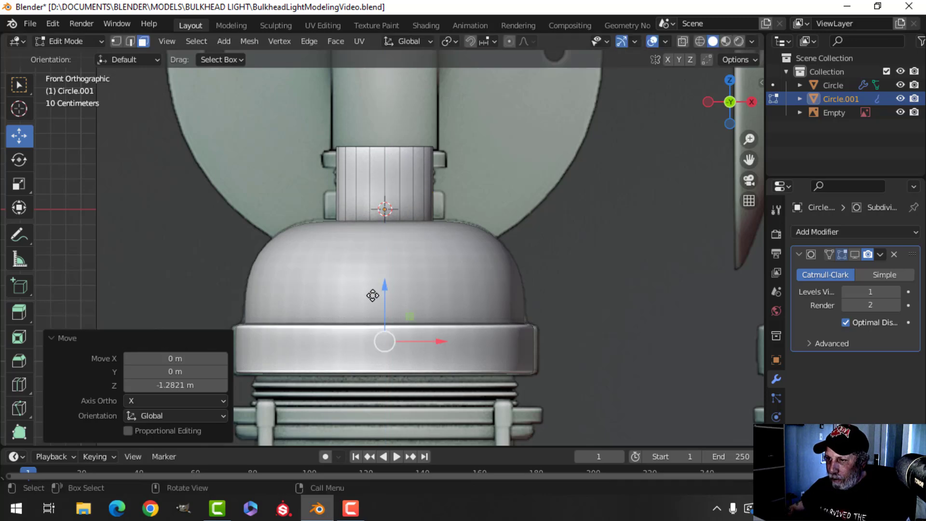
key("z")
left_click(303, 293)
middle_click_drag(442, 295, 443, 211, "shift")
scroll(443, 211, "up", 2)
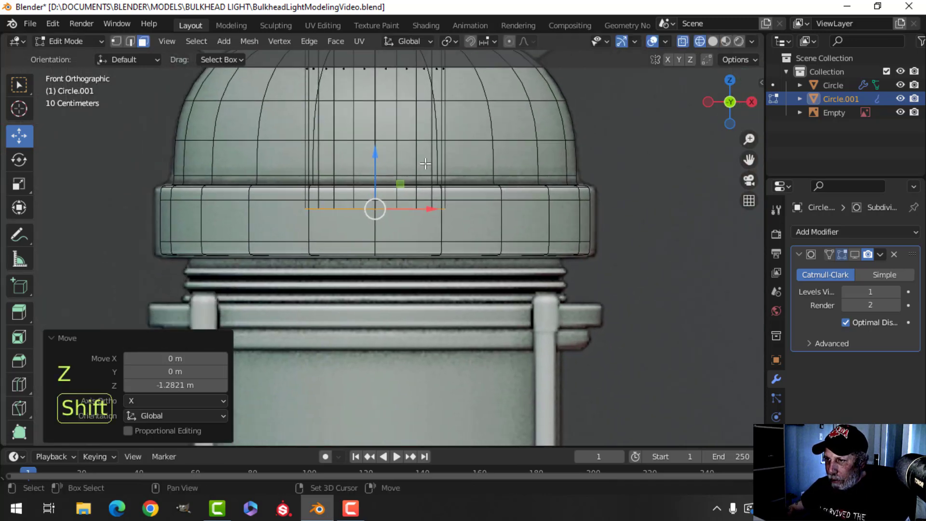
key("g")
key("z")
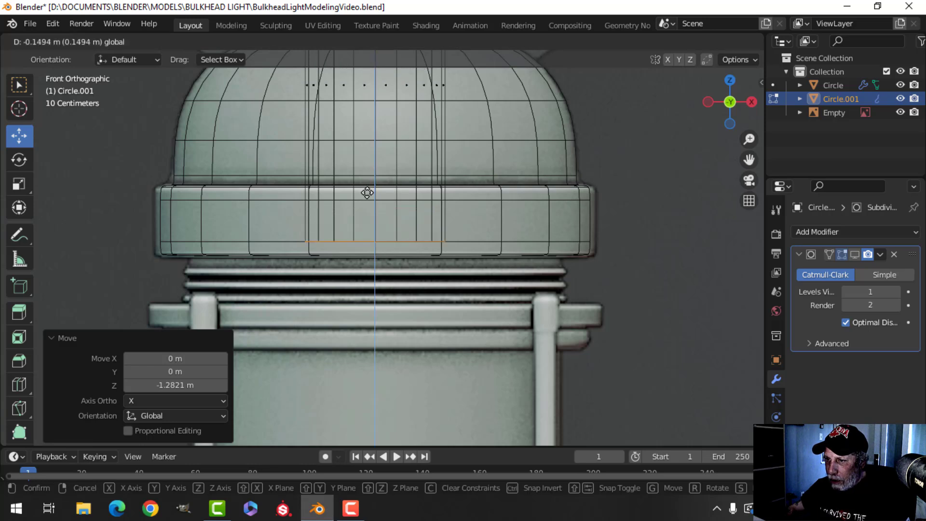
left_click(367, 195)
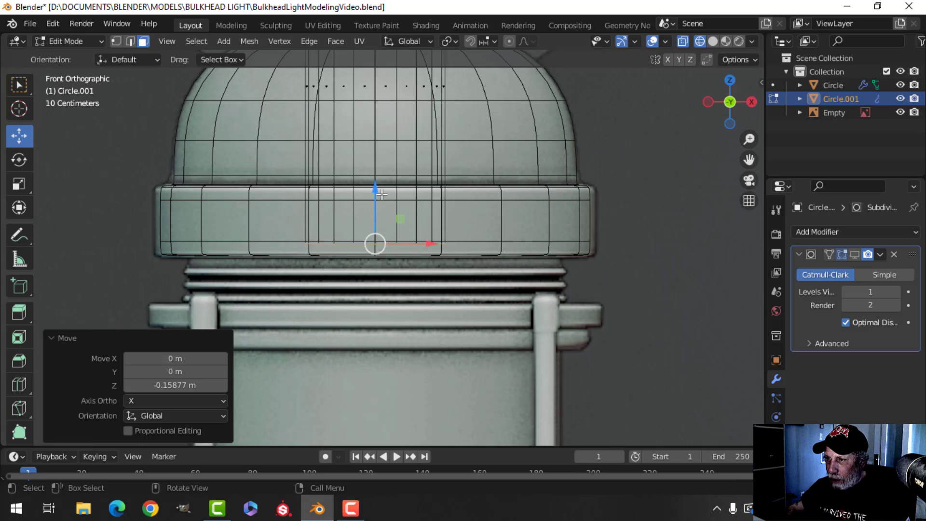
left_click_drag(381, 194, 373, 194)
Extrude the inner cylinder's bottom loop in place and scale it outward to about 2.63, matching the threaded neck's width beneath the collar.
middle_click_drag(518, 230, 483, 190, "shift")
key("1")
scroll(488, 205, "down", 1)
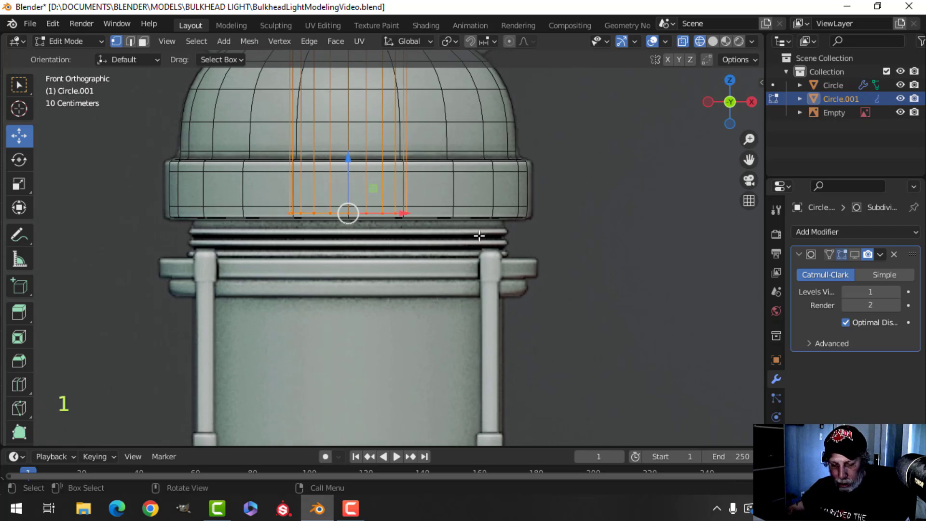
key("e")
key("s")
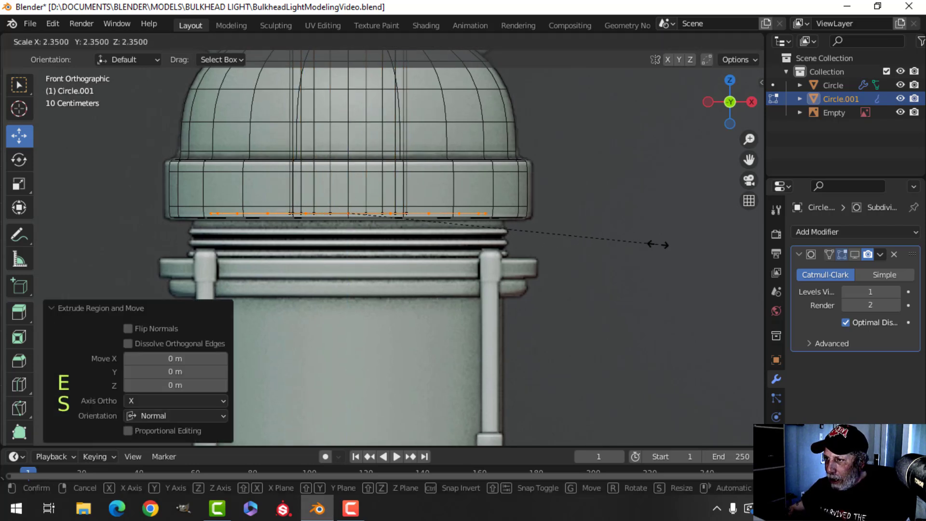
left_click(694, 250)
middle_click_drag(410, 239, 433, 201, "shift")
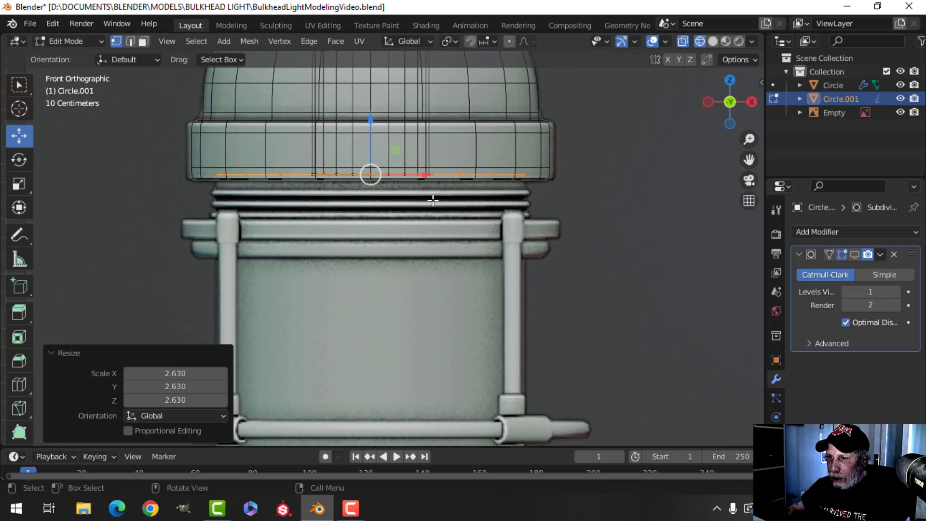
Extrude the widened loop about 0.284 m straight down, then lower it another 0.075 m to the top of the lower flange.
key("e")
right_click(377, 155)
key("g")
key("z")
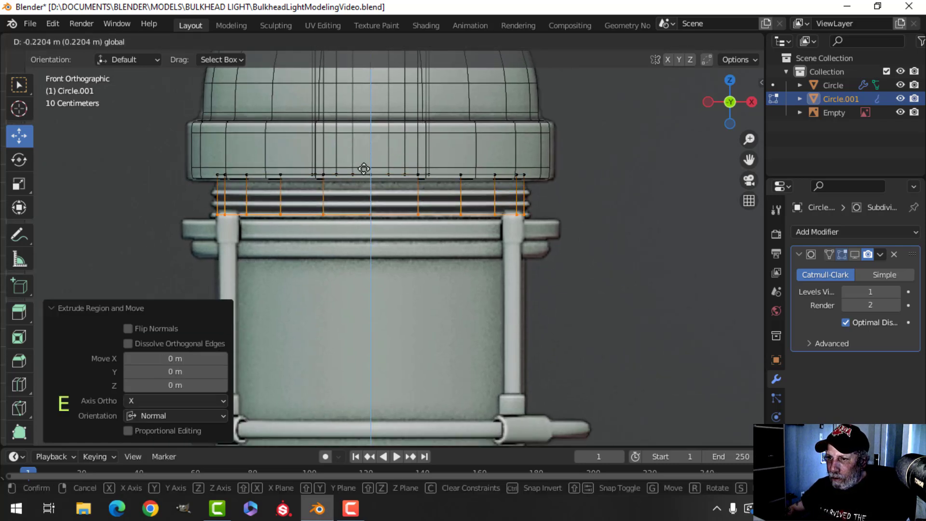
left_click(363, 180)
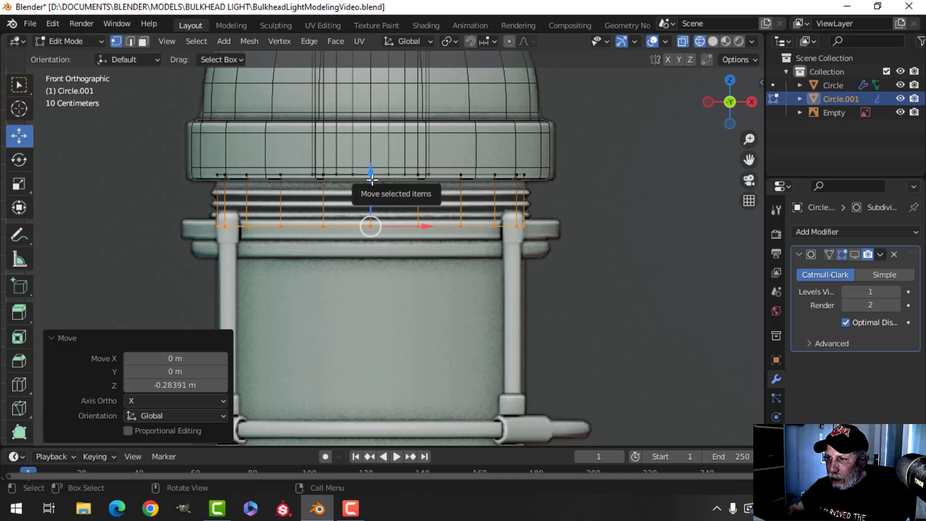
left_click_drag(373, 185, 371, 195)
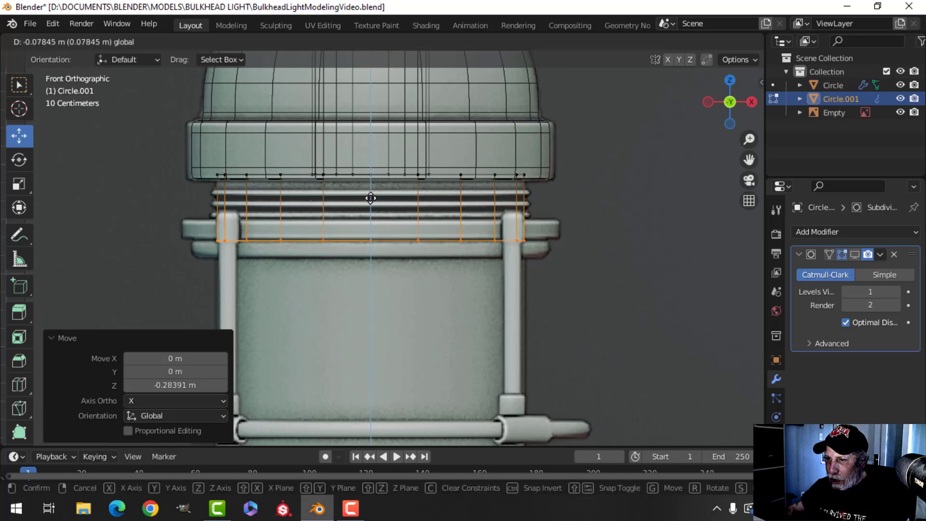
left_click_drag(371, 197, 371, 198)
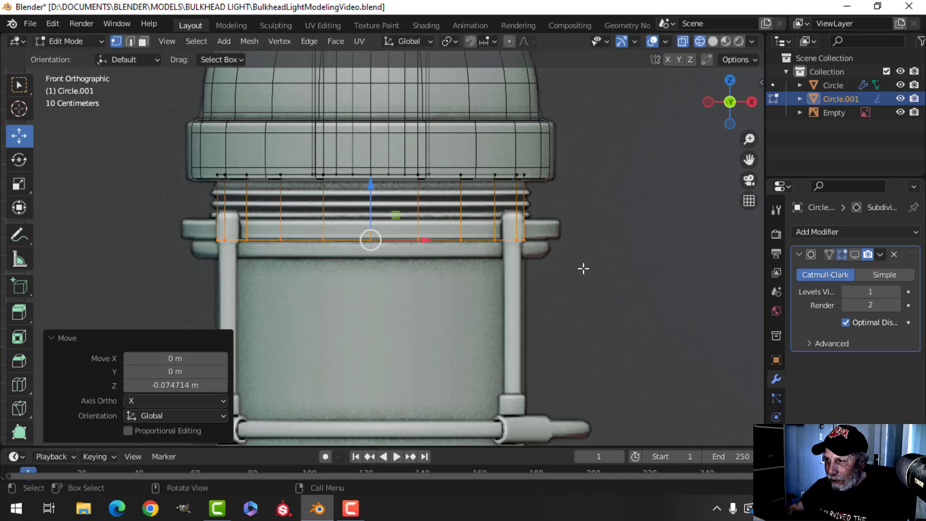
Extrude the bottom loop in place, scale it to about 1.157 and extrude it about 0.1 m down to form the lower flange.
middle_click_drag(584, 265, 558, 234, "shift")
key("e")
right_click(558, 234)
key("s")
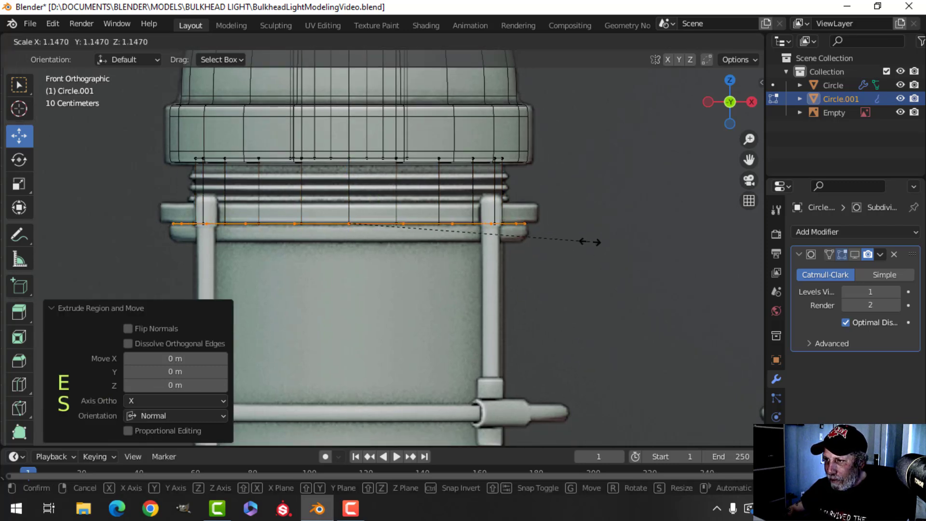
left_click(593, 242)
middle_click_drag(379, 238, 388, 220, "shift")
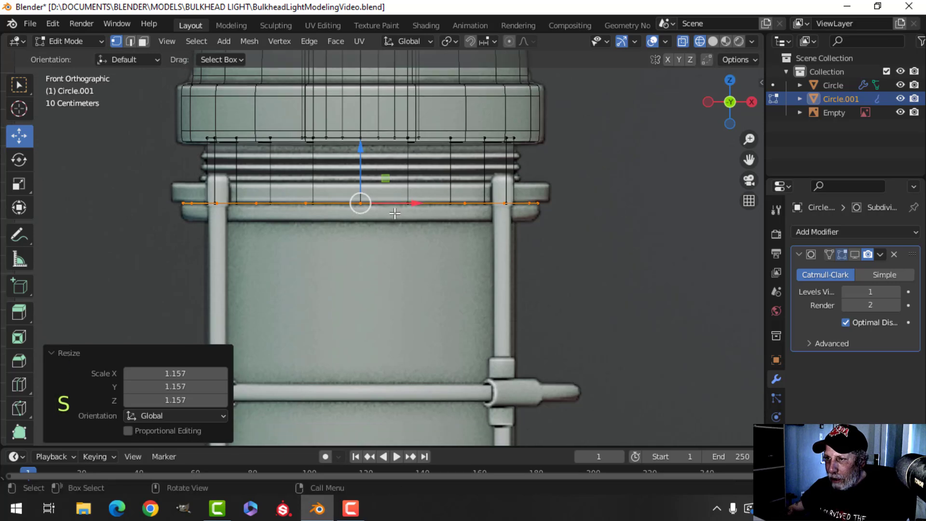
key("e")
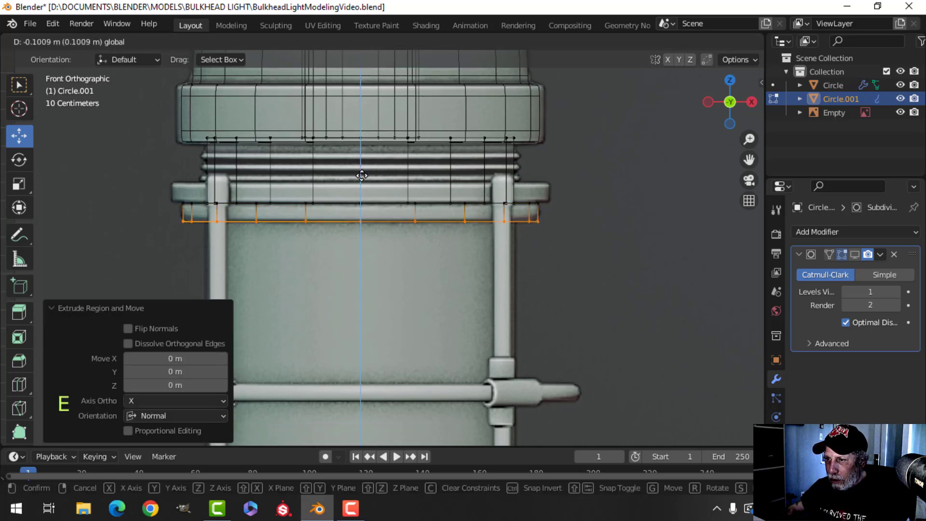
left_click(366, 177)
Examine the deselected inner body in solid shading, from the lower flange up to the neck above the dome.
key("z")
left_click(579, 231)
mouse_move(588, 236)
middle_mouse_down()
mouse_move(554, 188)
mouse_move(432, 209)
mouse_move(442, 300)
mouse_move(445, 282)
mouse_move(432, 269)
mouse_move(418, 320)
mouse_move(416, 294)
middle_mouse_up()
key("alt+a")
scroll(444, 281, "down", 5)
scroll(432, 269, "up", 6)
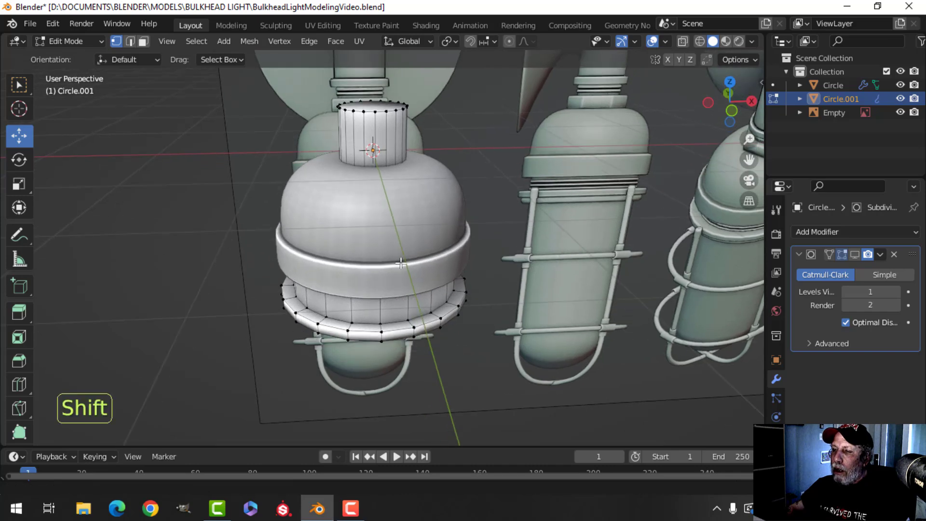
scroll(392, 289, "up", 4)
middle_click_drag(408, 237, 369, 242, "shift")
scroll(395, 266, "down", 4)
middle_click_drag(372, 278, 386, 338, "shift")
scroll(348, 203, "up", 4)
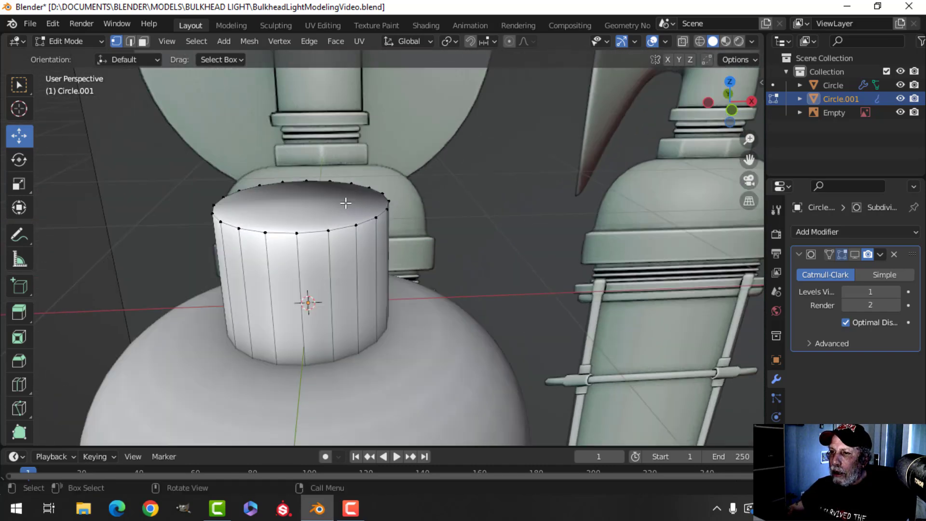
middle_click_drag(305, 128, 330, 189, "shift")
In wireframe front view, add a loop cut around the upper neck, slid to about 0.774 to match the upper thread ridge.
key("KP_1")
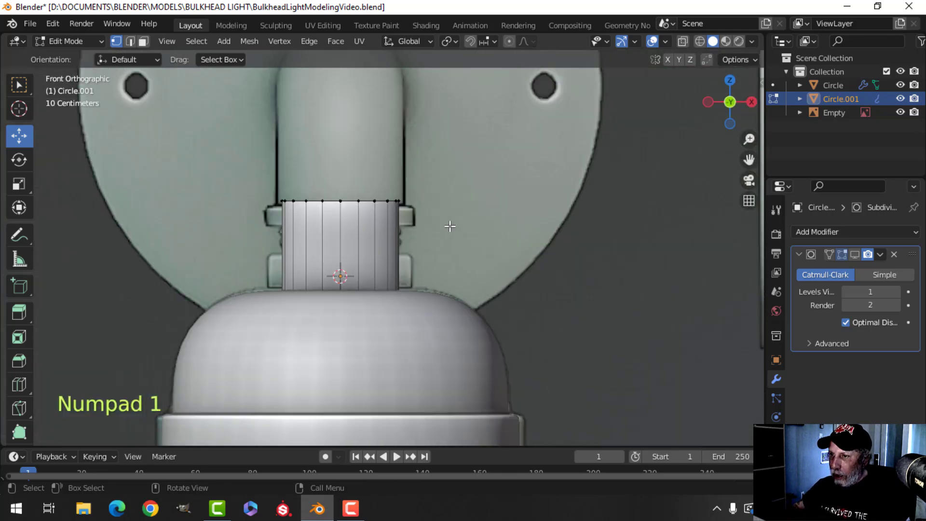
key("z")
left_click(387, 227)
scroll(391, 229, "up", 1)
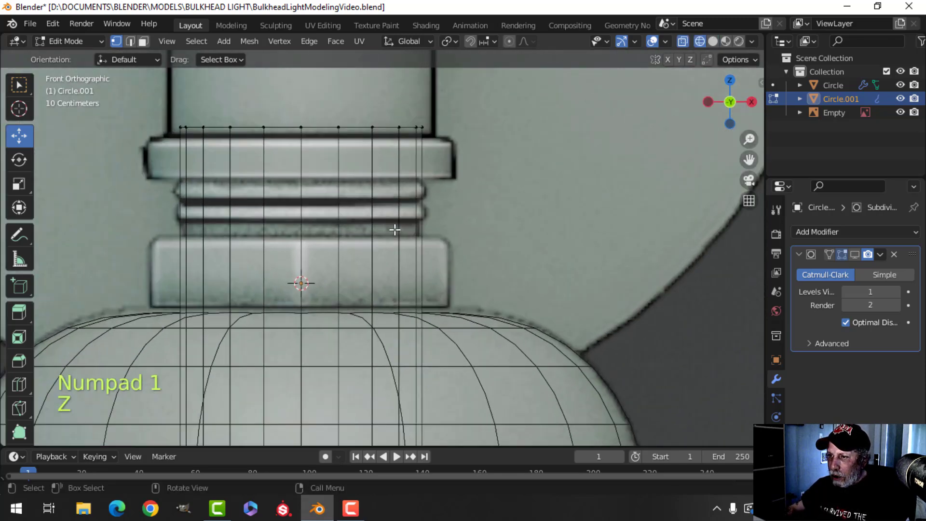
key("ctrl+r")
left_click(424, 231)
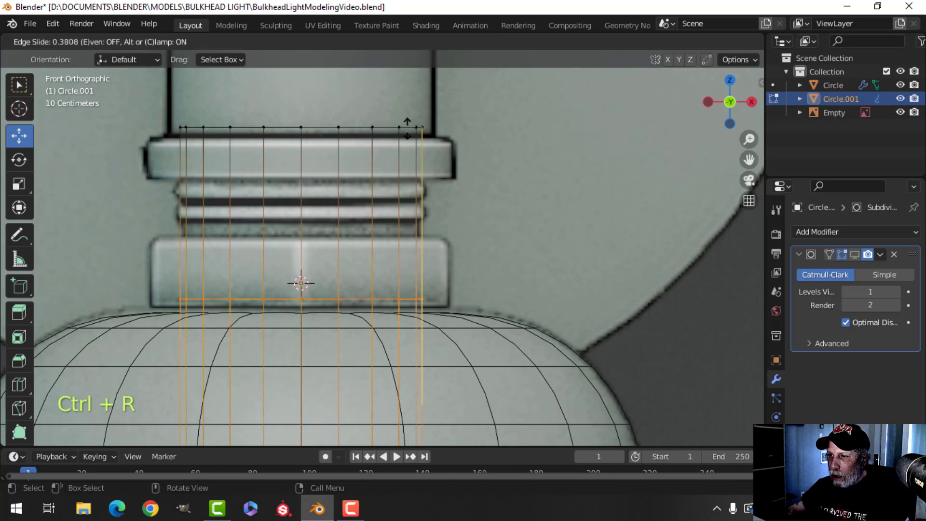
left_click(431, 413)
Add another loop cut around the upper neck, slid to the center of the lower thread ridge.
scroll(443, 309, "up", 4)
middle_click_drag(475, 239, 475, 306, "shift")
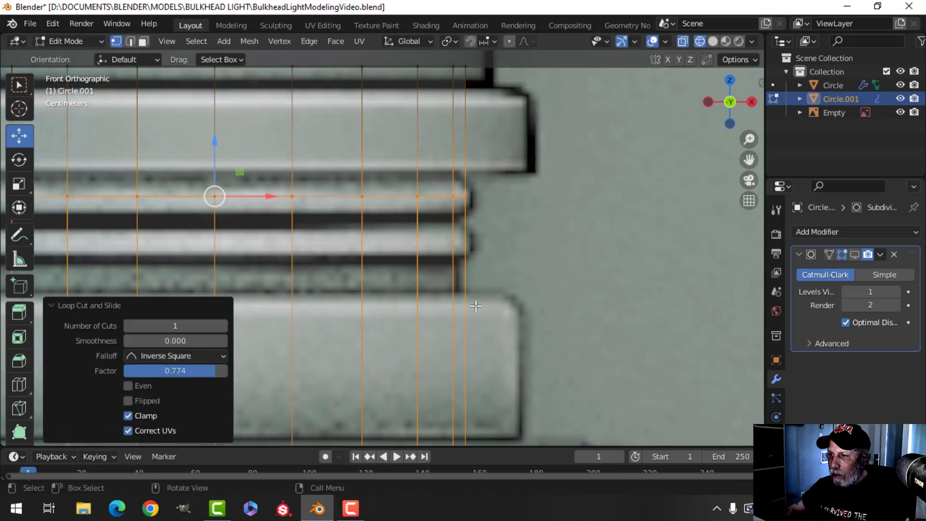
key("ctrl+r")
left_click(453, 223)
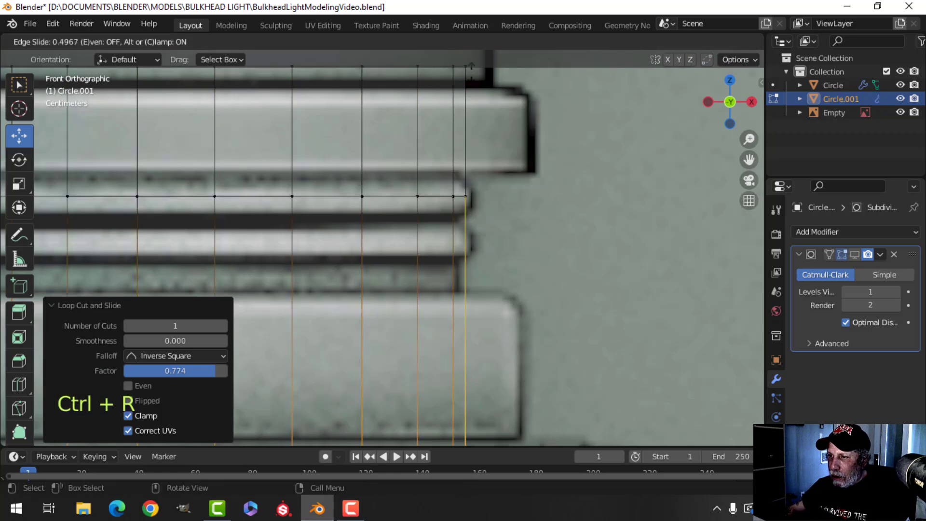
left_click(485, 254)
Select both ridge loops on the upper neck and bevel them about 0.0144 m with one segment.
key("2")
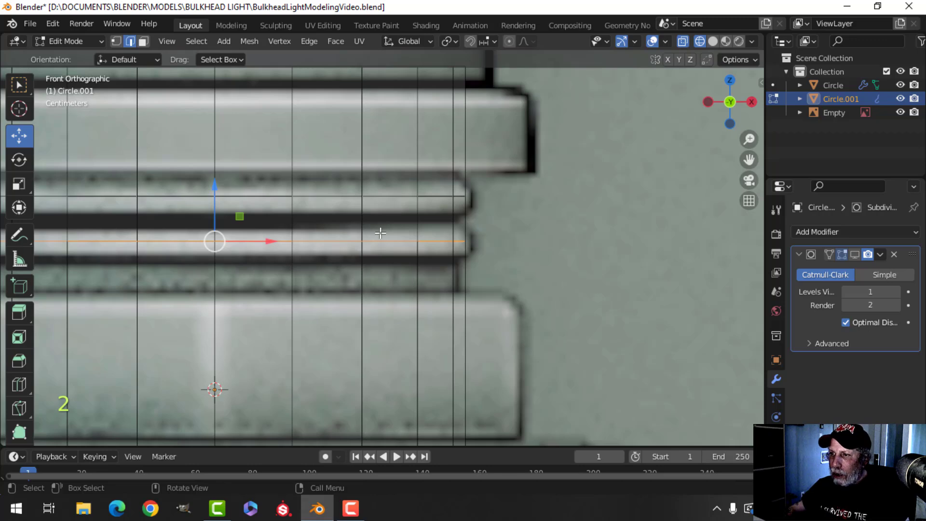
scroll(383, 226, "down", 1)
middle_click_drag(381, 252, 474, 227, "shift")
left_click(432, 187, "alt+shift")
key("ctrl+b")
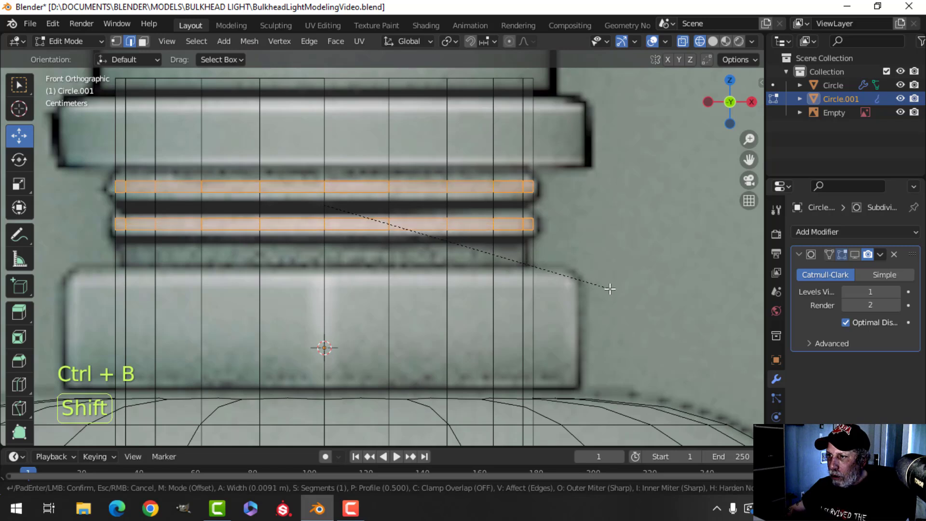
left_click(639, 307)
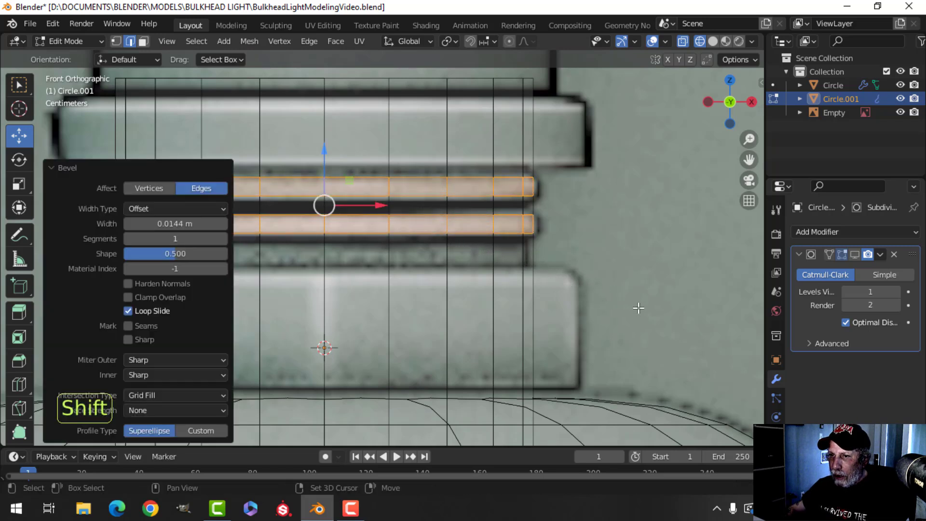
Extrude the two beveled bands and fatten them outward along their normals to the reference ridges' width.
left_click(155, 170)
key("e")
key("alt+s")
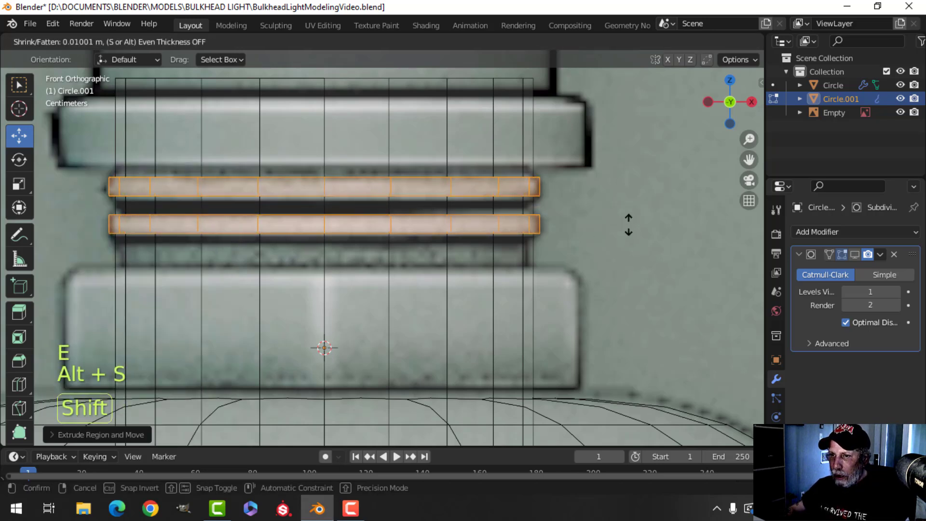
left_click(628, 206)
Switch to solid shading with the Subdivision modifier's viewport display on, then delete the cap face at the top of the neck.
key("z")
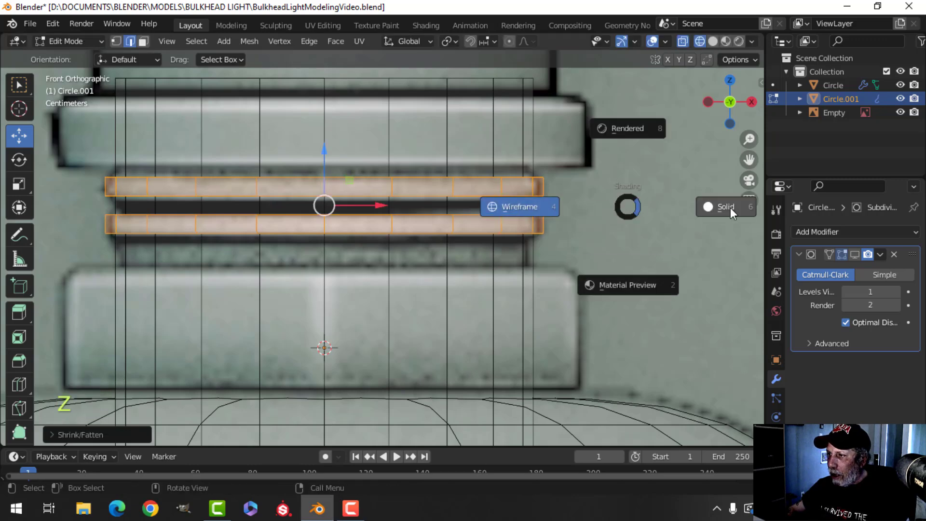
left_click(730, 208)
scroll(730, 208, "down", 3)
left_click(853, 254)
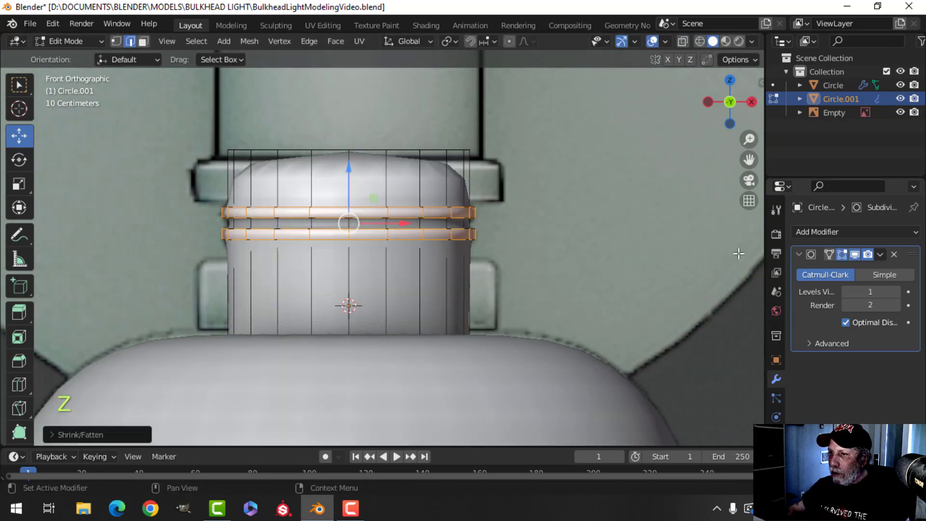
middle_click_drag(738, 254, 447, 277)
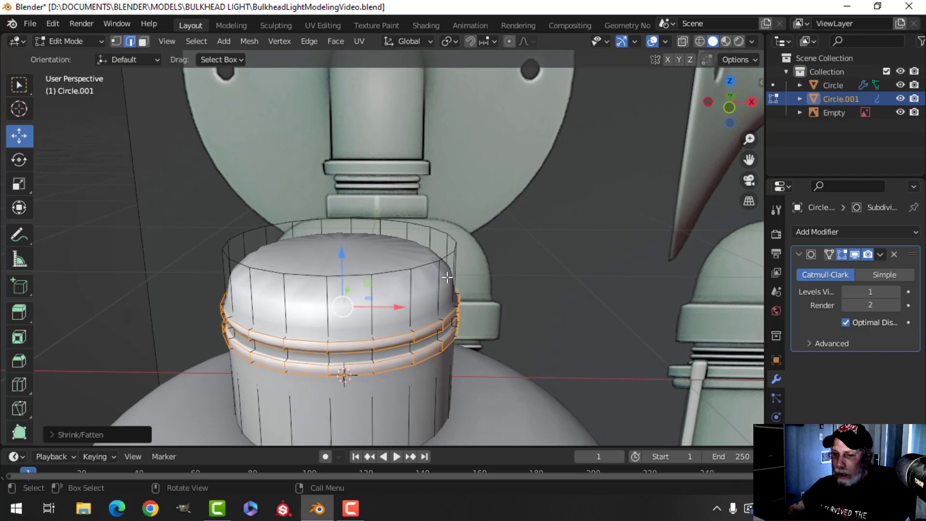
key("3")
left_click(362, 271)
middle_click_drag(362, 271, 405, 247)
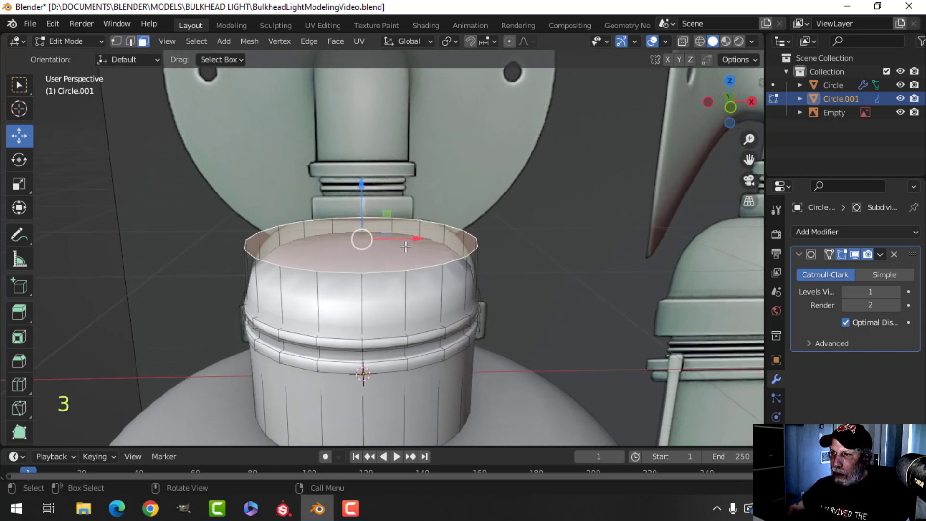
key("x")
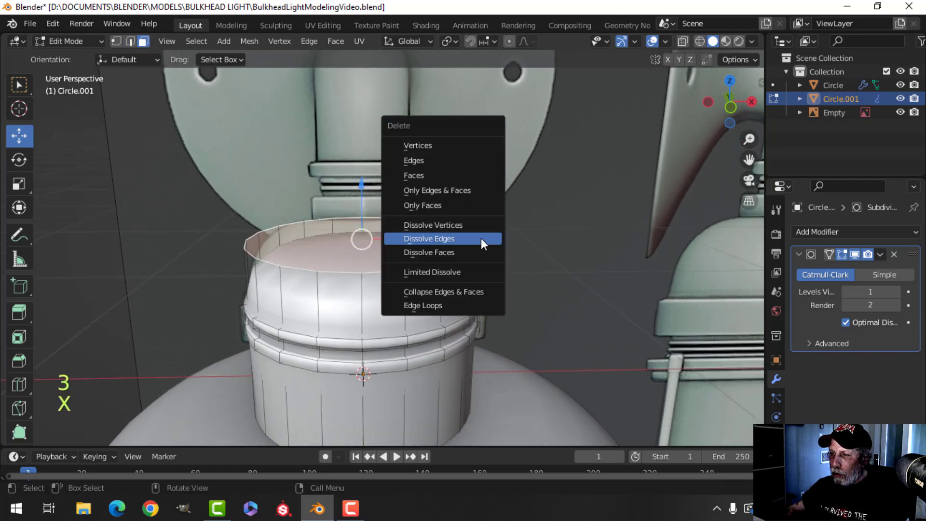
left_click(433, 175)
Examine the open-topped neck and the subdivided flange beneath the collar, ending in front view.
middle_click_drag(433, 174, 435, 225)
scroll(444, 242, "down", 1)
scroll(422, 232, "up", 2)
middle_click_drag(419, 260, 417, 246)
scroll(416, 251, "down", 5)
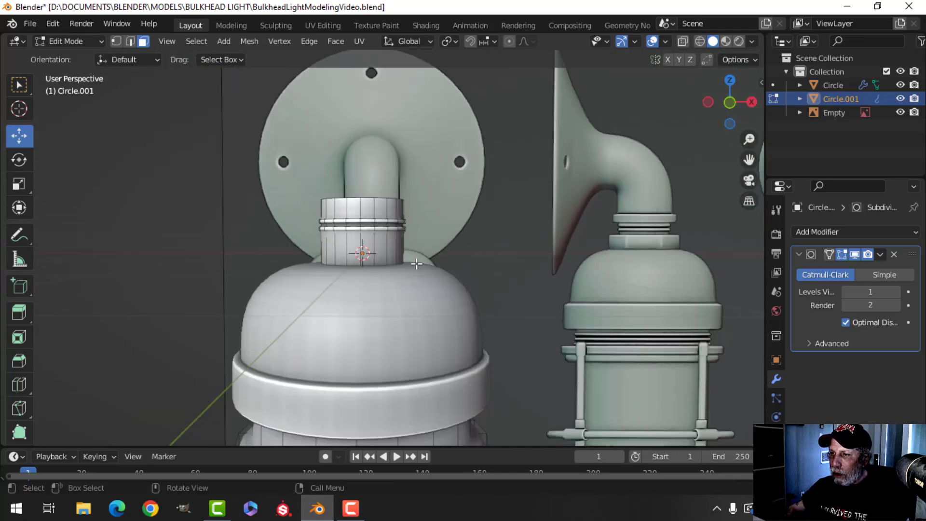
middle_click_drag(440, 288, 449, 189, "shift")
middle_click_drag(458, 249, 455, 211, "shift")
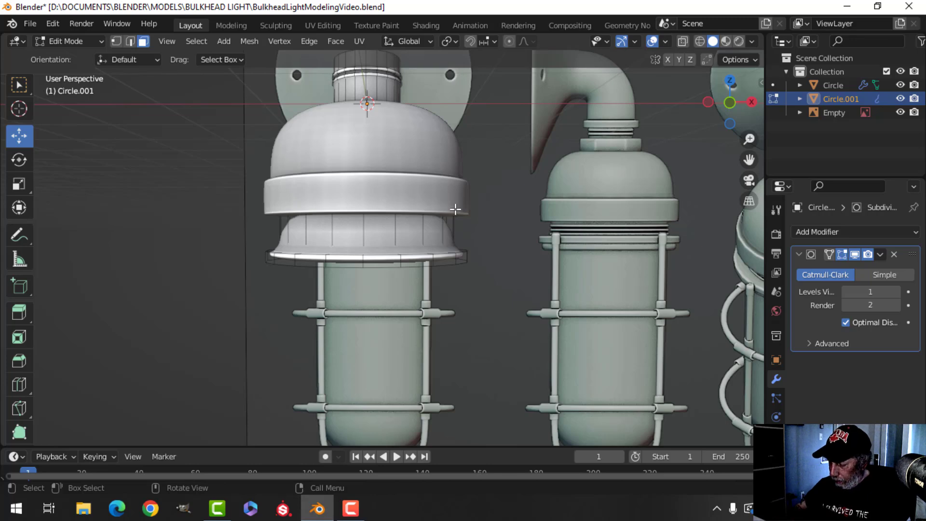
key("KP_1")
scroll(456, 209, "up", 3)
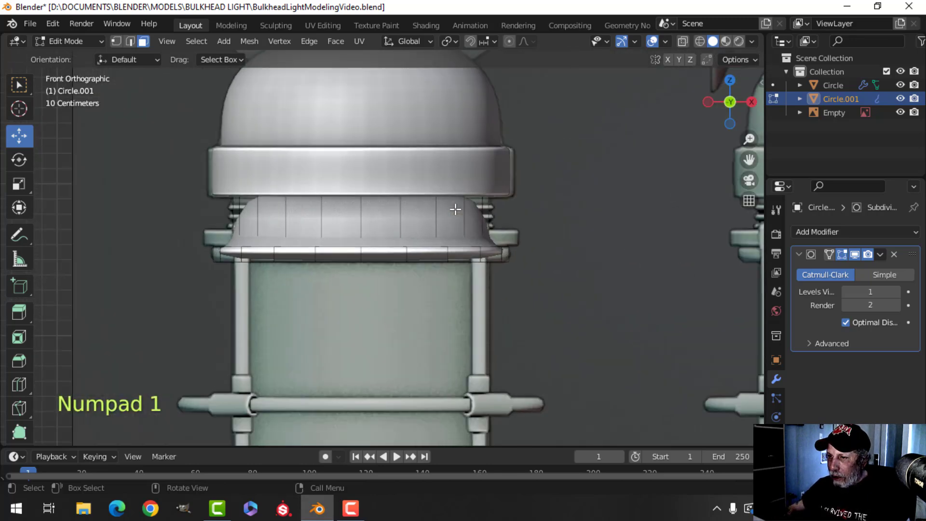
Turn off the Subdivision modifier's viewport display and, in wireframe, add a loop cut beneath the collar aligned with the lowest thread ridge.
left_click(857, 256)
scroll(431, 233, "up", 1)
key("z")
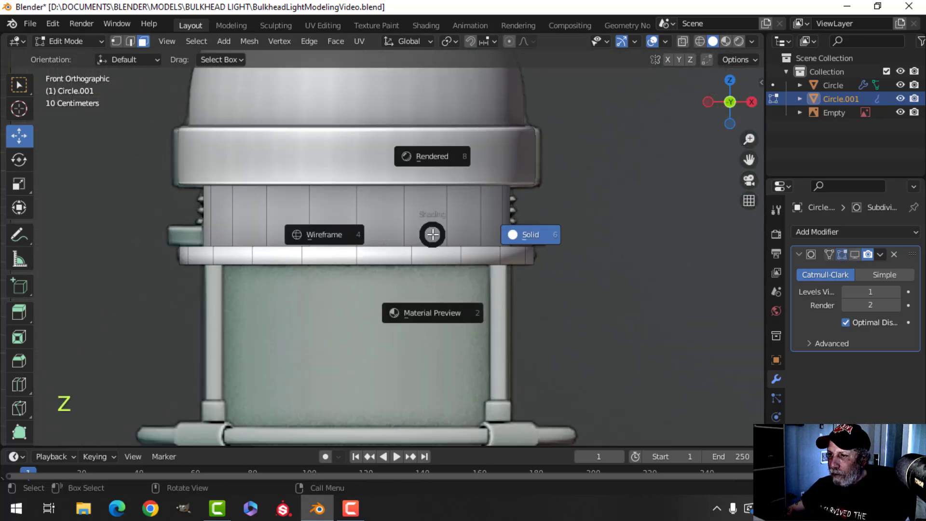
left_click(337, 240)
middle_click_drag(483, 235, 450, 221, "shift")
key("ctrl+r")
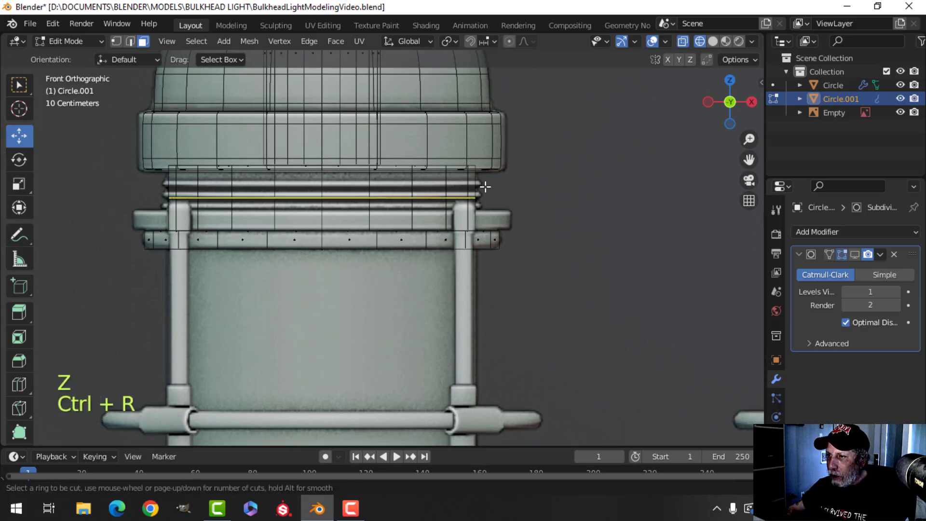
left_click(482, 190)
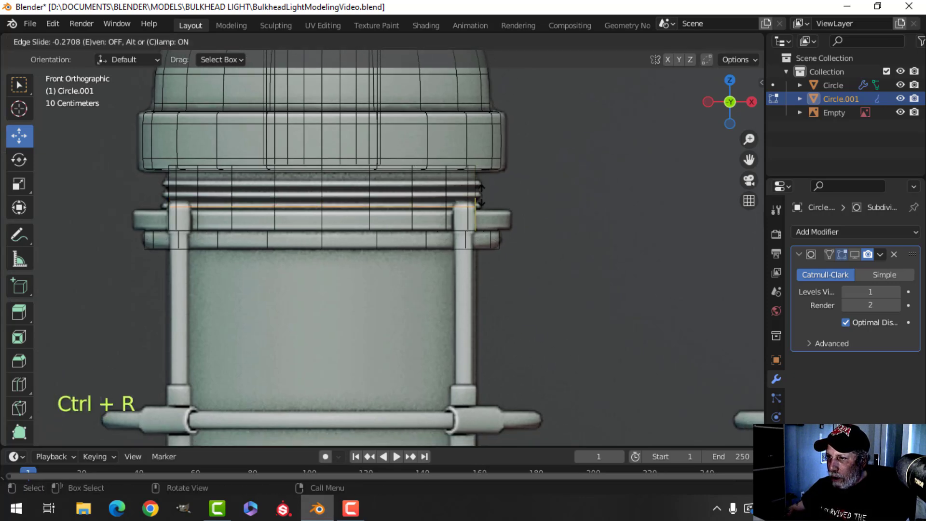
left_click(479, 196)
scroll(396, 188, "up", 4)
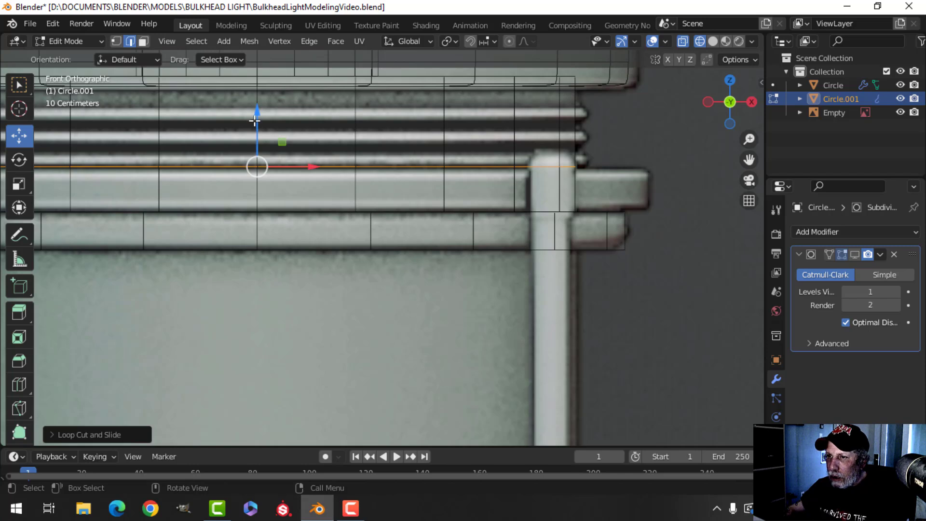
left_click_drag(255, 121, 255, 114)
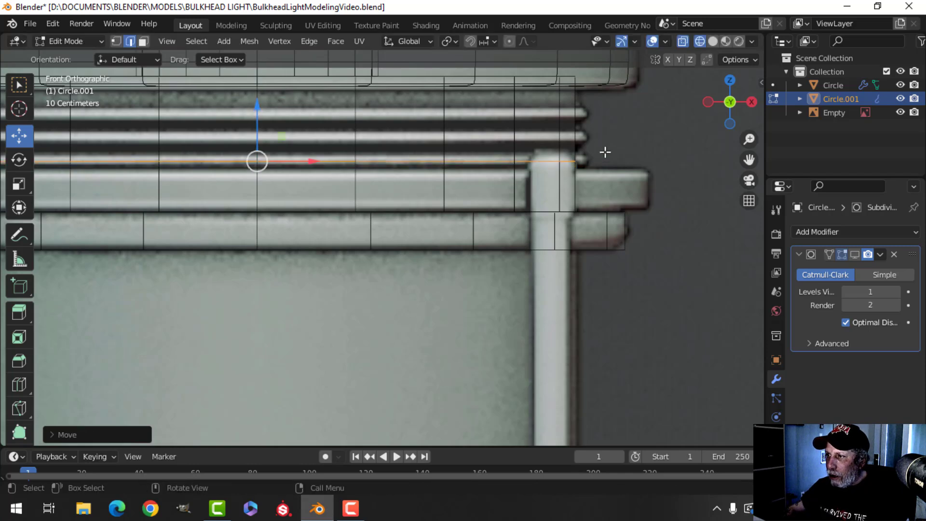
Add a loop cut beneath the collar on the middle thread ridge.
key("ctrl+r")
left_click(584, 141)
left_click(584, 151)
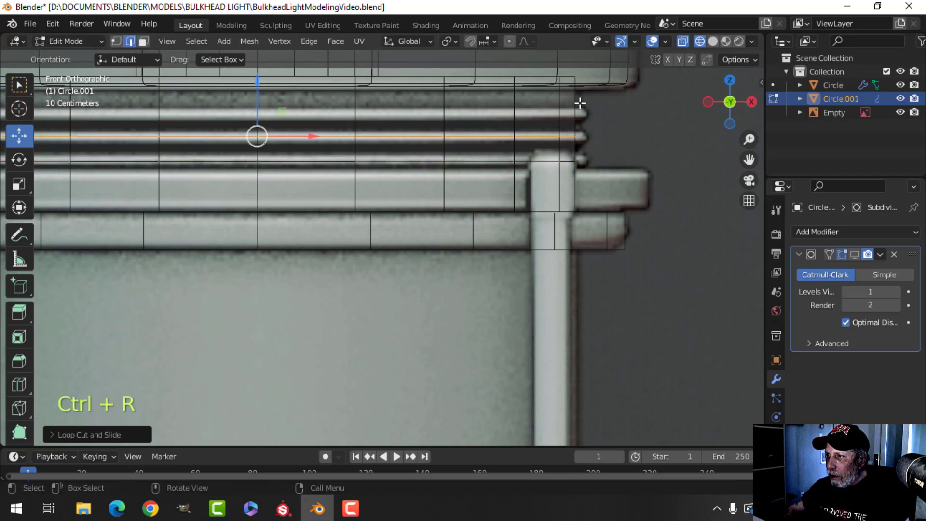
Add a loop cut beneath the collar aligned with the uppermost thread ridge.
key("ctrl+r")
left_click(582, 115)
left_click(579, 109)
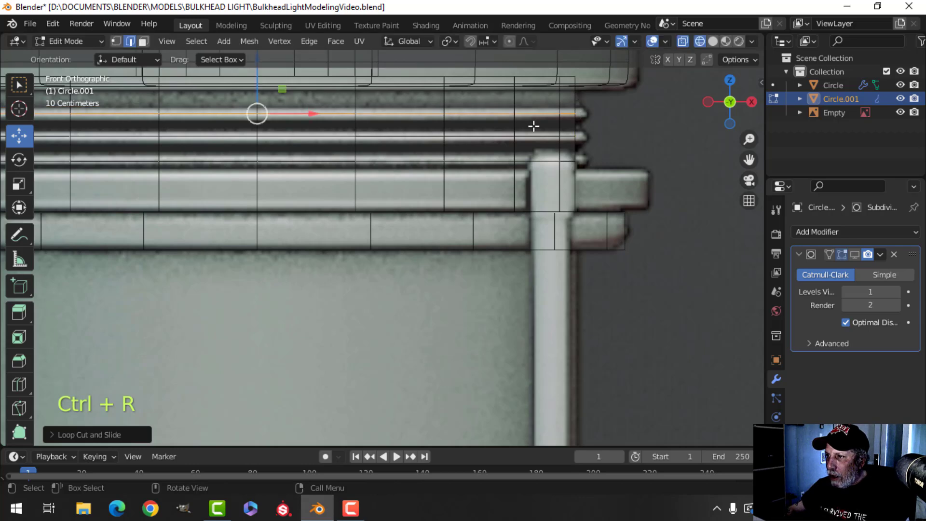
Bevel the three thread loops beneath the collar together into narrow bands about 0.01 m wide, using one segment.
left_click(487, 138, "alt+shift")
left_click(476, 161, "alt+shift")
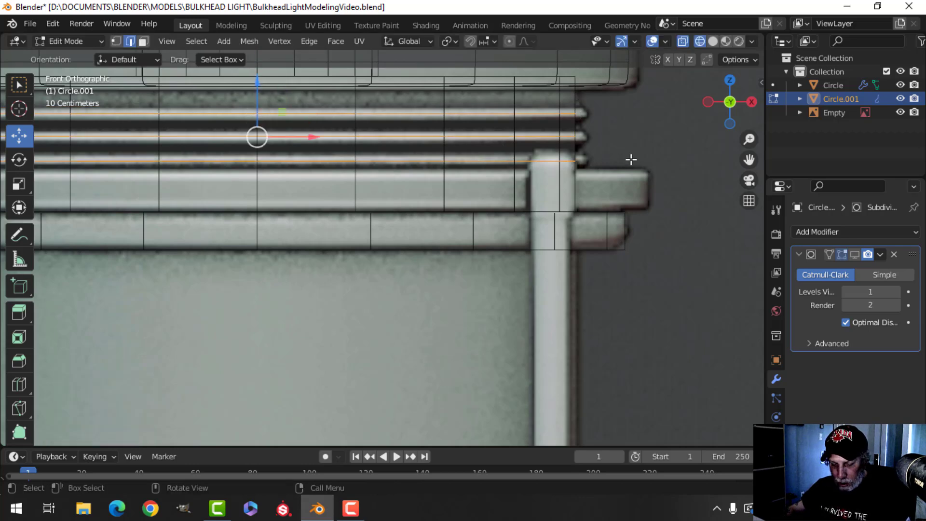
key("ctrl+b")
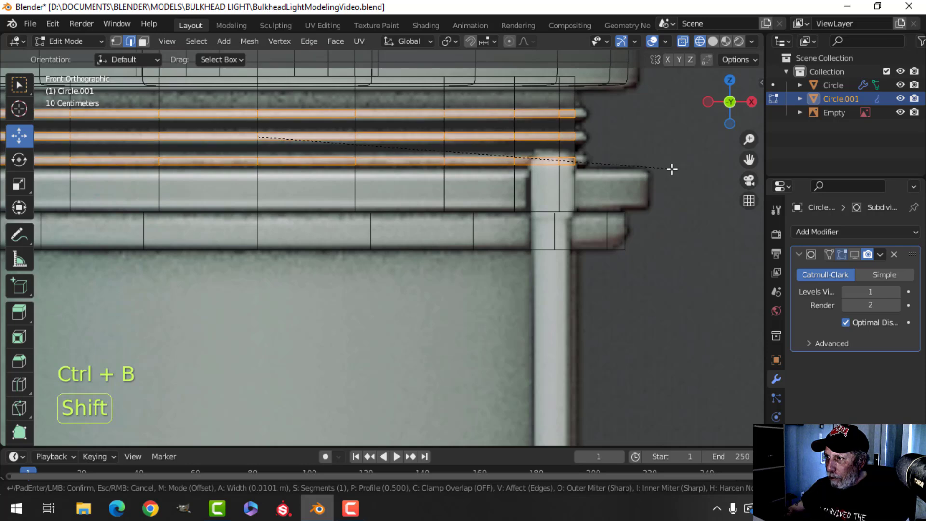
left_click(665, 176)
Extrude the three beveled bands and fatten them outward to match the thread ridges in the reference.
key("e")
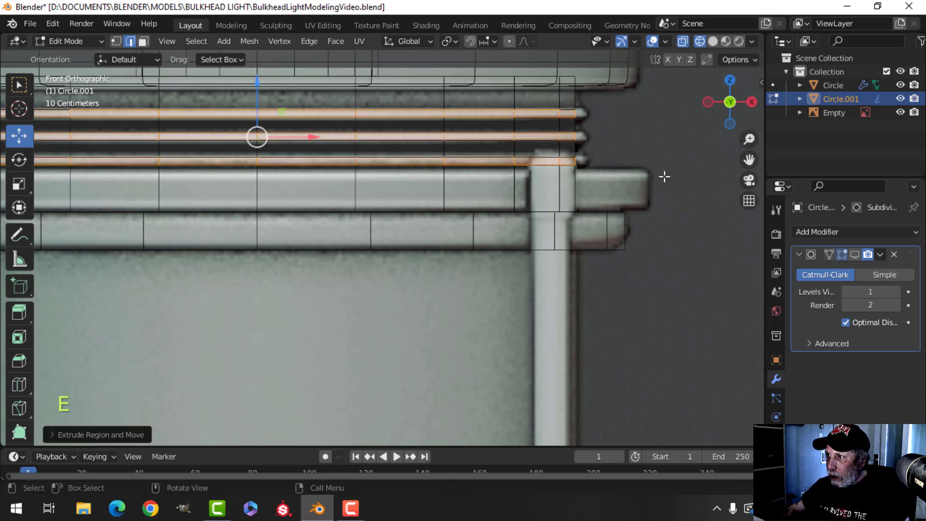
key("alt+s")
left_click(657, 126)
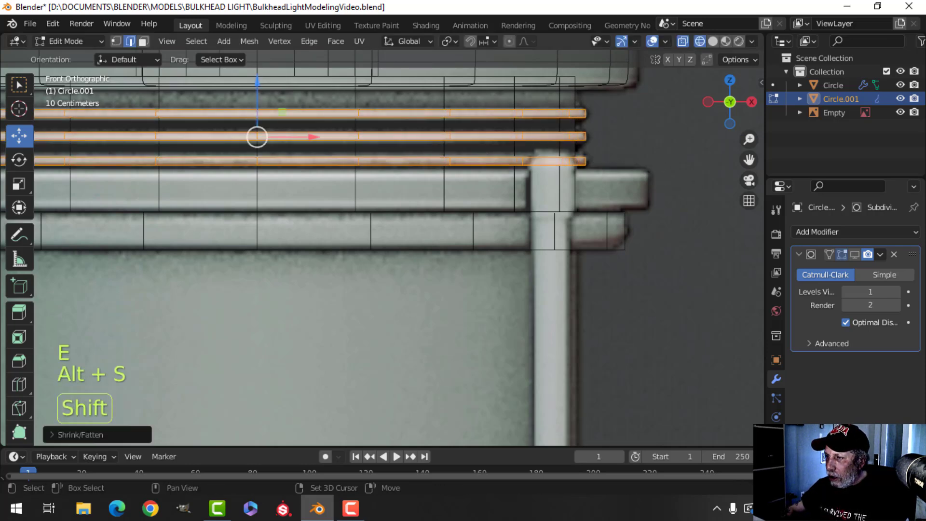
Switch to solid shading in Object Mode and turn on the Subdivision modifier's viewport display.
key("z")
left_click(609, 166)
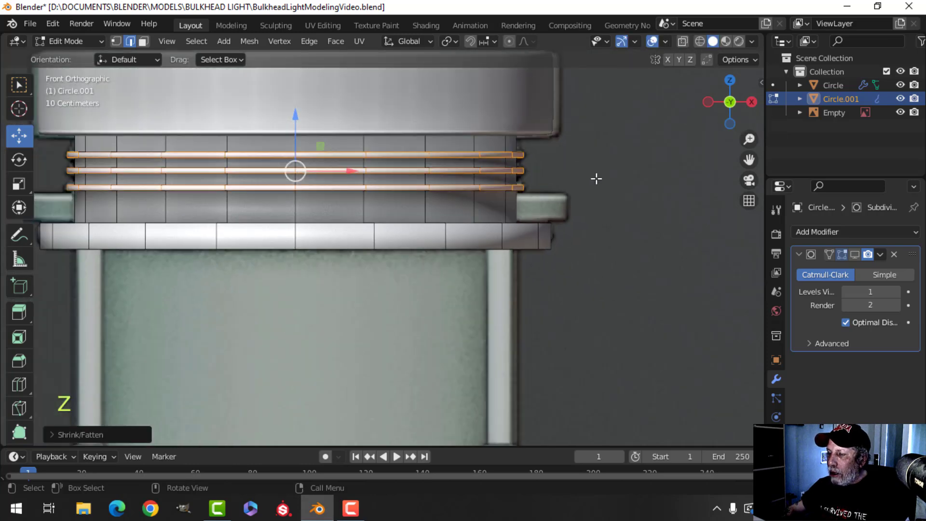
middle_click_drag(596, 179, 595, 185)
key("Tab")
scroll(594, 185, "down", 3)
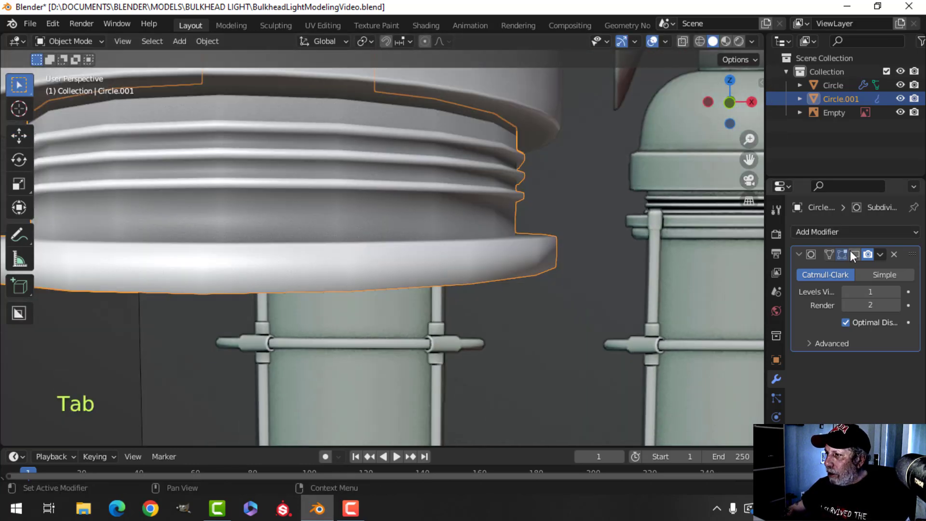
left_click(851, 252)
scroll(473, 207, "down", 4)
middle_click_drag(463, 207, 424, 207)
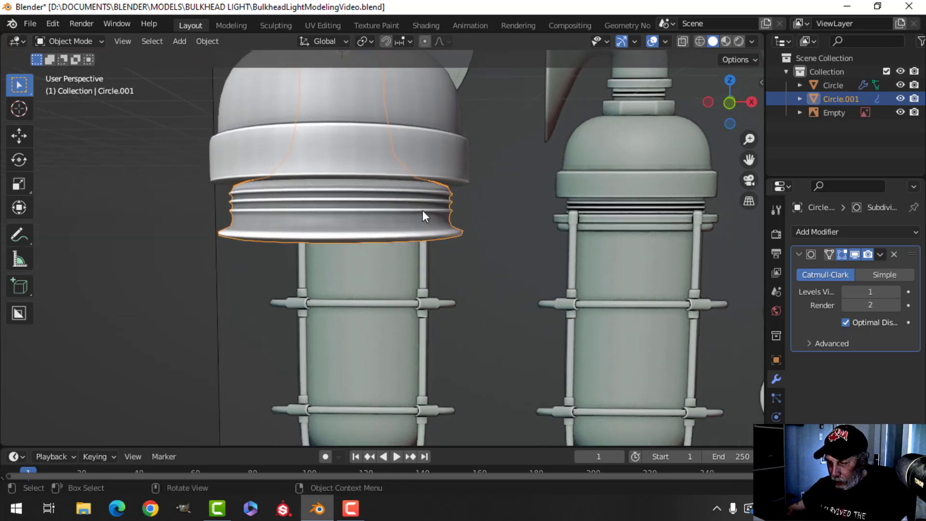
Isolate the inner neck in local view and add a loop cut low on the tube, just above its flared base.
key("slash")
key("Tab")
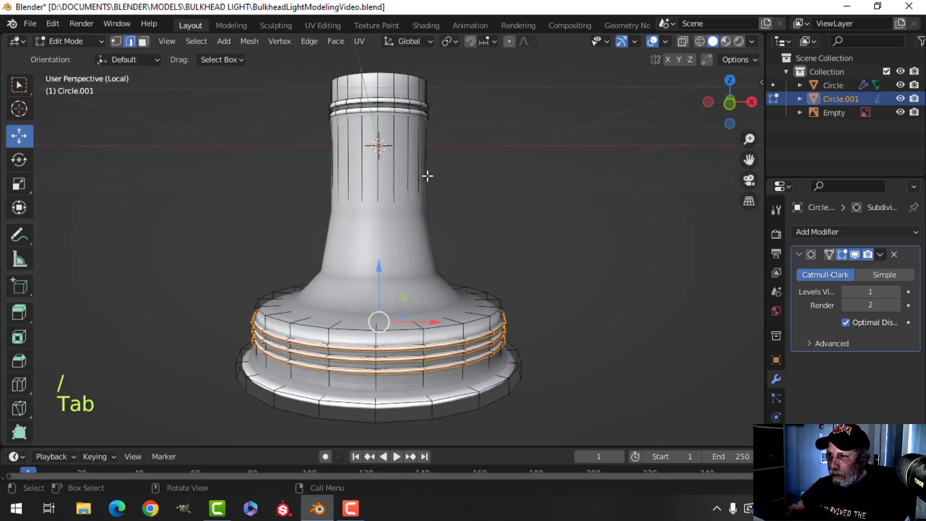
key("ctrl+r")
left_click(420, 159)
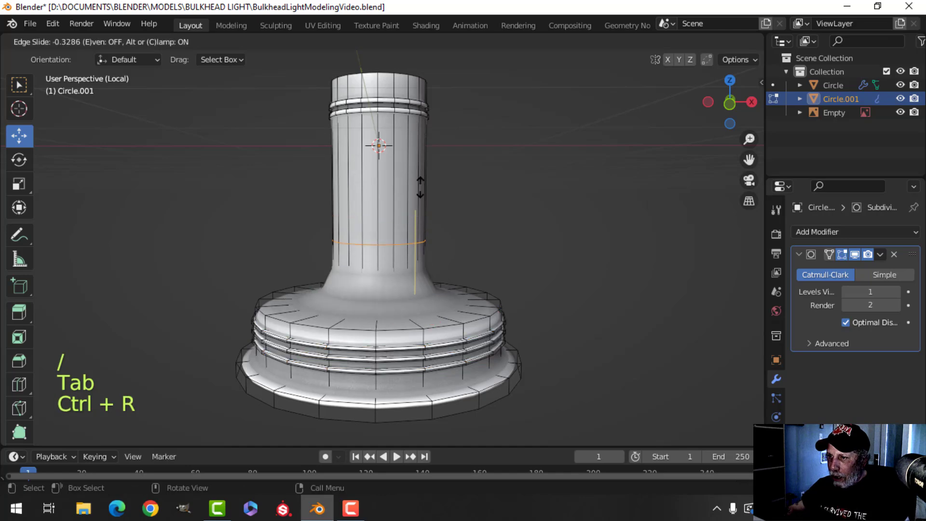
left_click(421, 233)
middle_click_drag(421, 233, 441, 281)
Add a loop cut on the flat shoulder, slid inward close to the base of the tube.
key("ctrl+r")
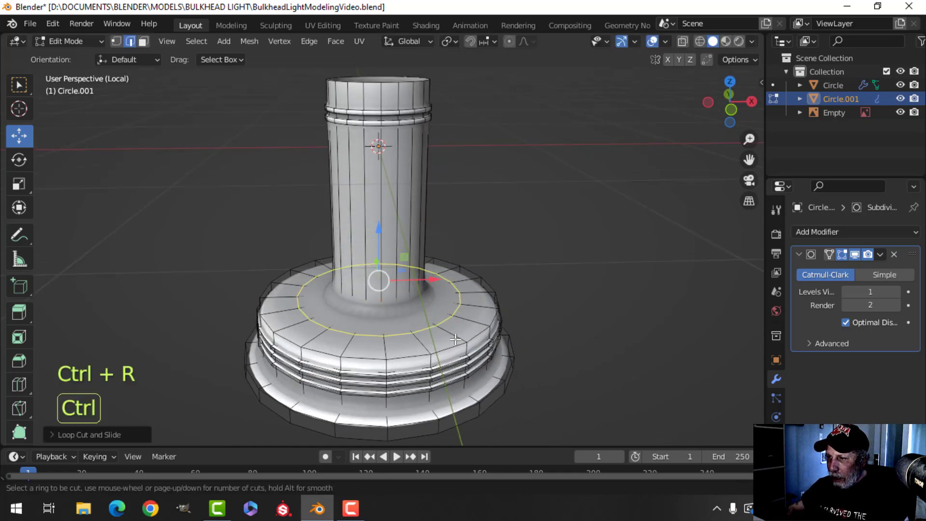
left_click(451, 334)
left_click(438, 328)
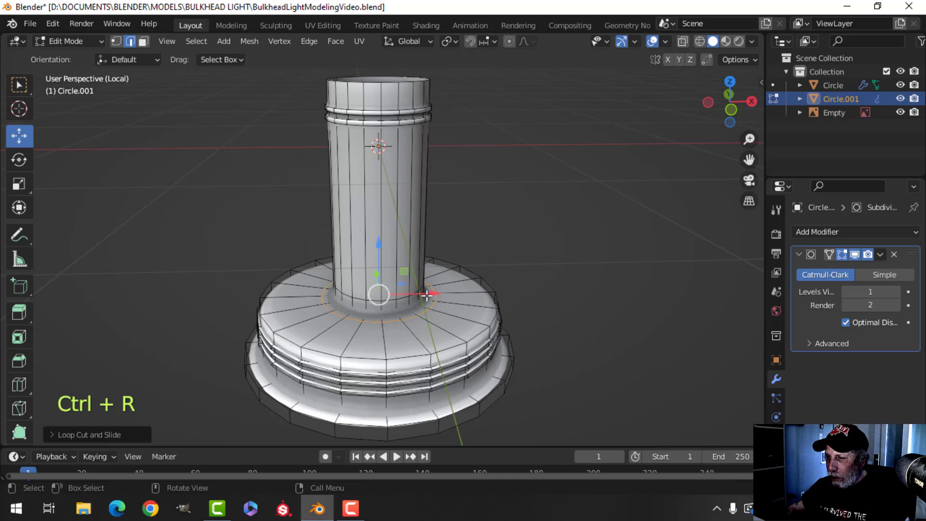
key("Tab")
middle_click_drag(427, 296, 429, 243)
scroll(438, 317, "up", 3)
Bevel the shoulder's outer top edge loop narrowly with 2 segments.
key("Tab")
key("alt+a")
key("2")
left_click(519, 236, "alt")
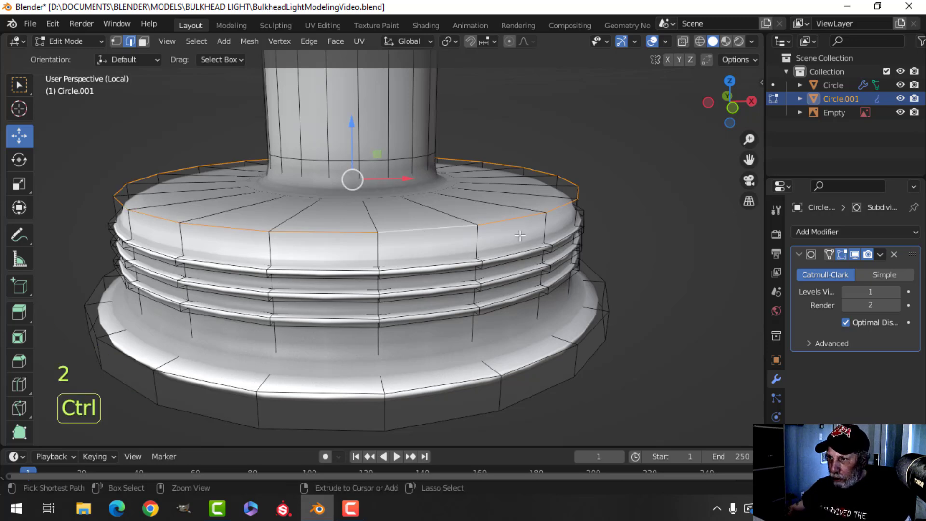
key("ctrl+b")
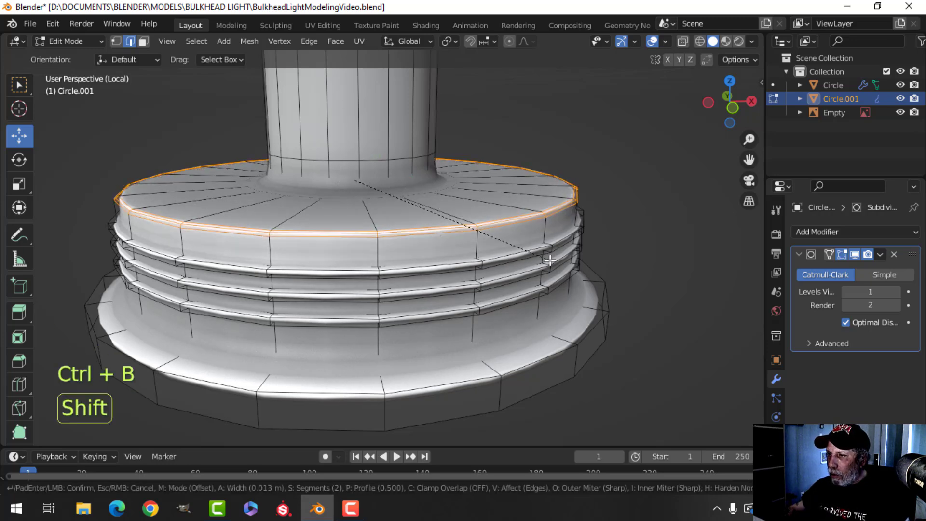
left_click(352, 180)
middle_click_drag(352, 180, 453, 239)
Bevel the upper and lower outer edge loops of the bottom flange with 2 segments.
key("alt+a")
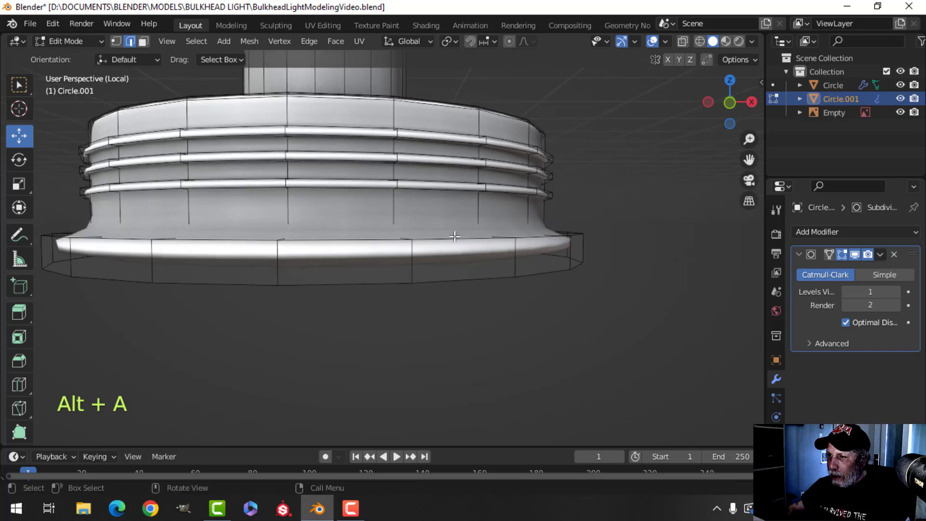
key("alt+a")
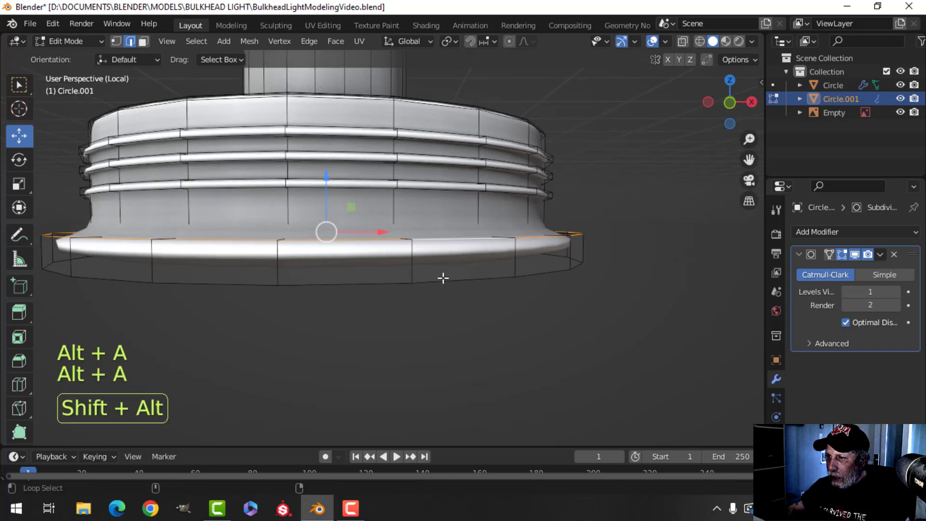
left_click(527, 268, "alt+shift")
middle_click_drag(528, 269, 602, 283)
key("ctrl+b")
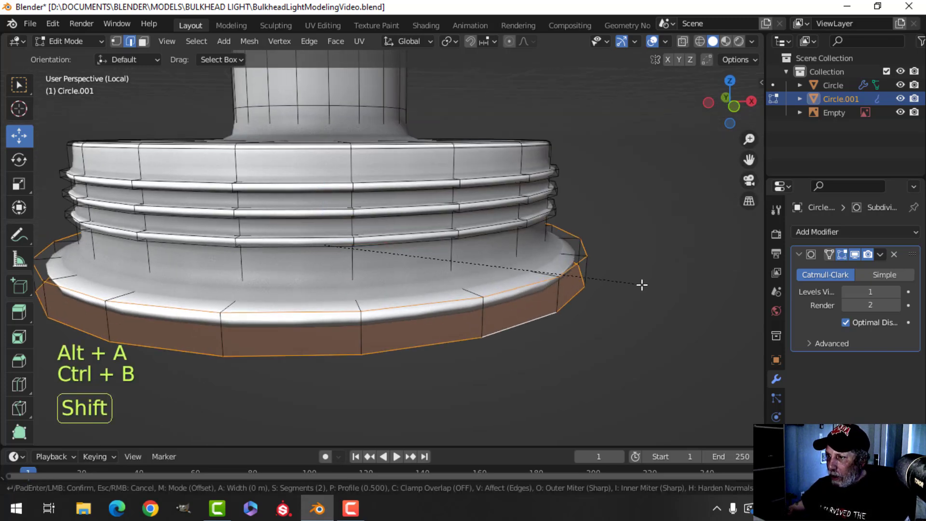
left_click(675, 298)
Add a loop cut around the wall just above the bottom flange to sharpen that corner, then return to Object Mode.
middle_click_drag(531, 281, 497, 263)
key("alt+a")
key("ctrl+r")
left_click(405, 211)
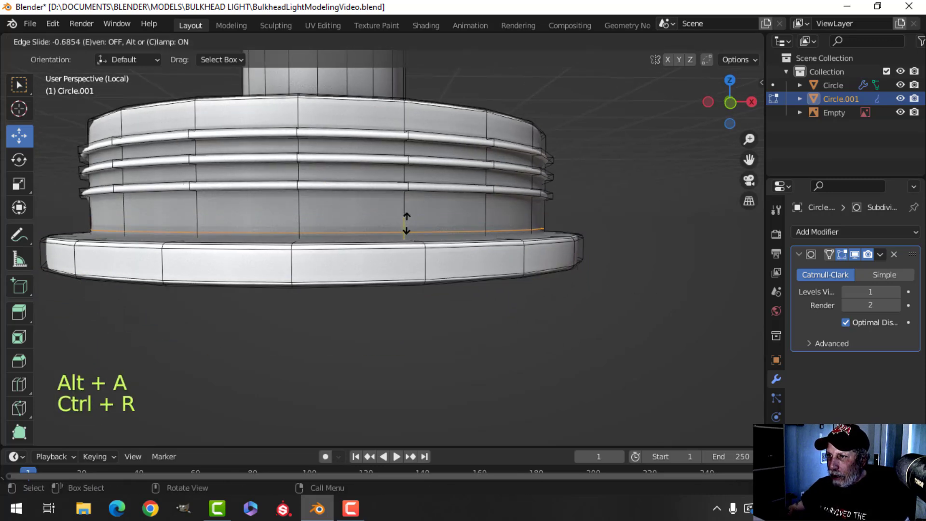
left_click(417, 217)
middle_click_drag(419, 217, 431, 228)
key("Tab")
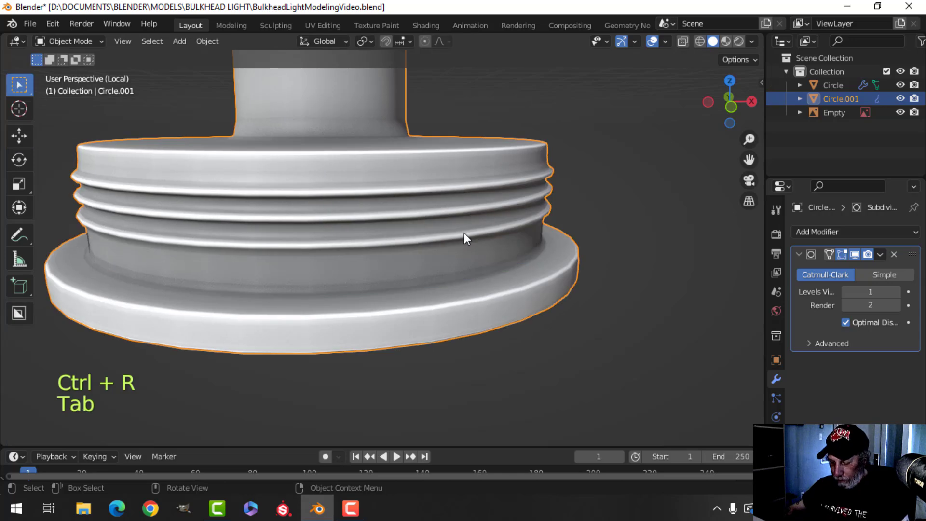
Leave local view and examine the neck piece together with the dome and collar.
key("slash")
key("alt+a")
middle_click_drag(386, 221, 358, 231)
scroll(385, 226, "up", 2)
scroll(356, 212, "down", 4)
middle_click_drag(358, 231, 368, 270)
scroll(381, 239, "up", 3)
scroll(377, 247, "down", 4)
scroll(361, 211, "up", 5)
Add a loop cut on the neck above the dome, slid up tight beneath the lower thread ridge.
left_click(337, 158)
middle_click_drag(337, 158, 341, 151)
key("Tab")
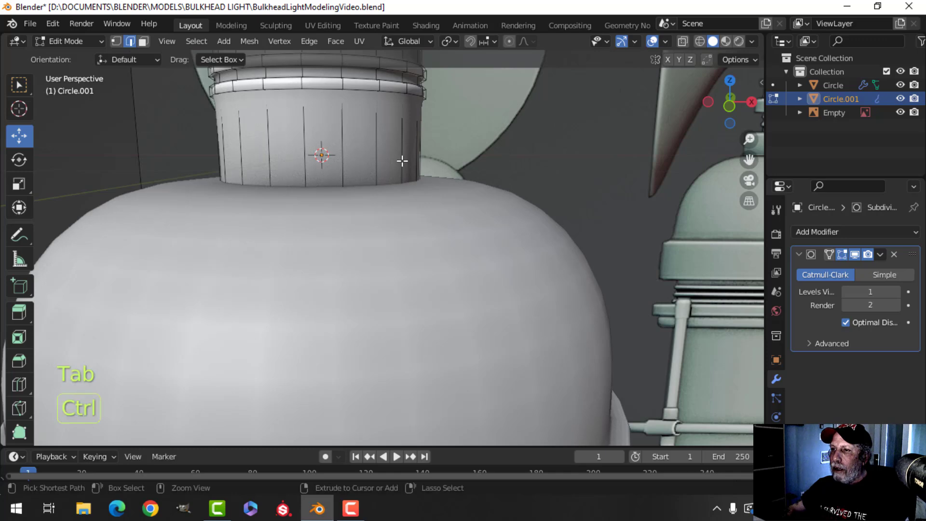
key("ctrl+r")
left_click(392, 144)
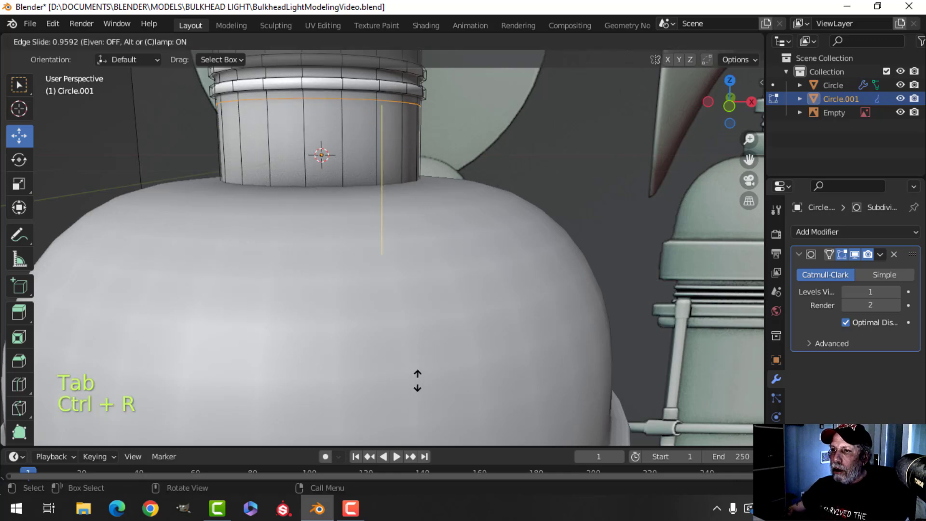
left_click(418, 374)
Add a loop cut on the top section of the neck, slid down close above the upper thread ridge.
scroll(410, 198, "down", 2)
middle_click_drag(403, 192, 403, 266, "shift")
scroll(391, 273, "up", 4)
key("ctrl+r")
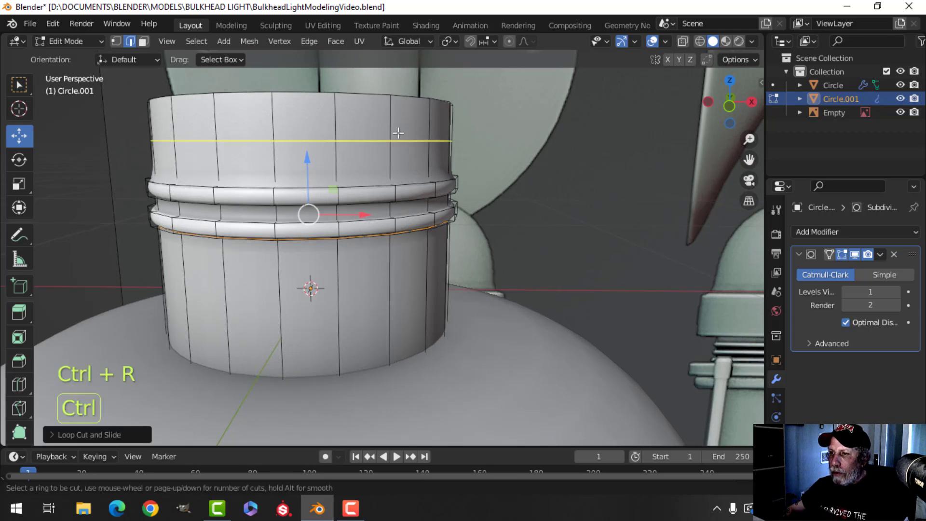
left_click(399, 138)
left_click(400, 170)
key("Tab")
Add a loop cut beneath the collar, slid up close under the lowest thread ridge.
scroll(416, 275, "down", 6)
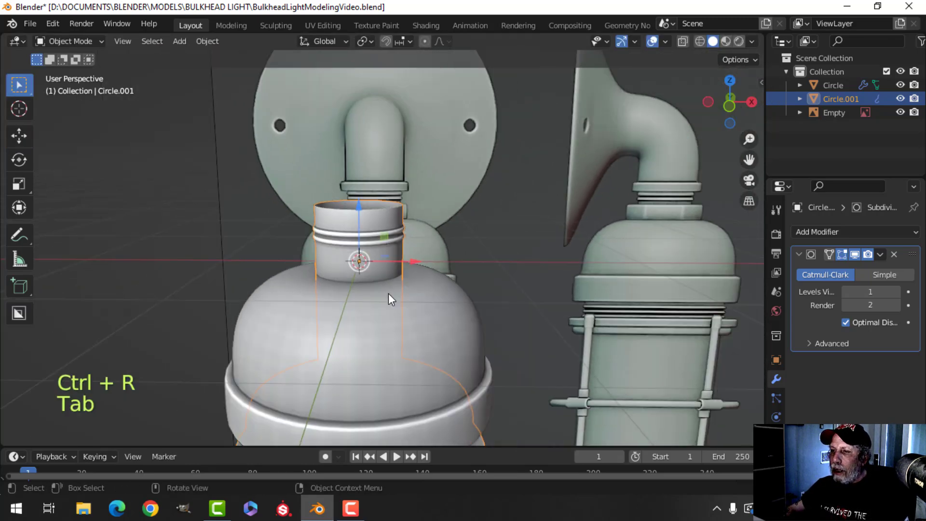
key("alt+a")
middle_click_drag(395, 344, 393, 237, "shift")
middle_click_drag(418, 323, 385, 267)
scroll(415, 308, "up", 3)
key("Tab")
key("alt+a")
middle_click_drag(325, 263, 327, 263)
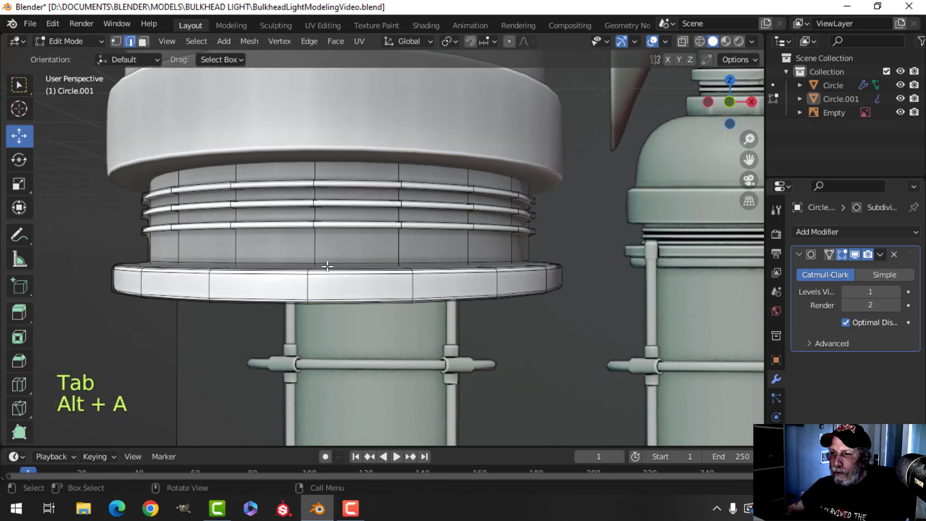
key("ctrl+r")
left_click(398, 251)
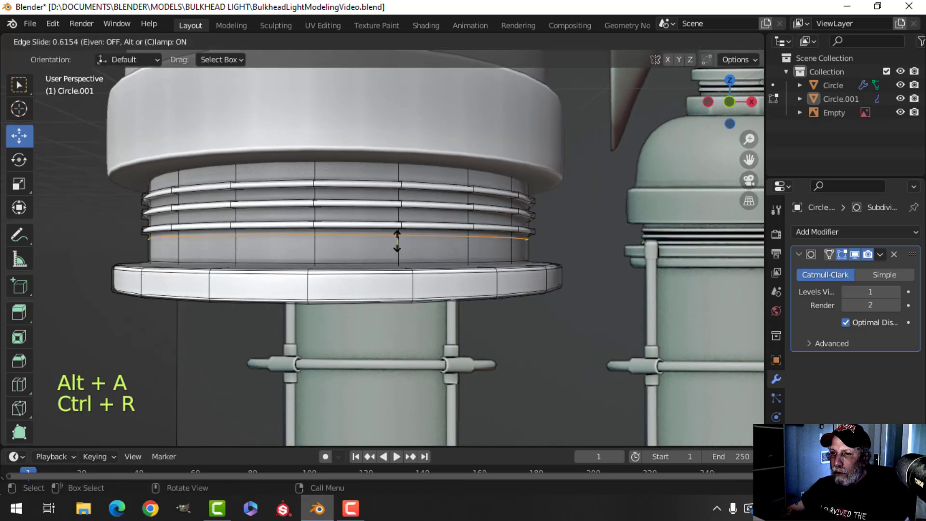
left_click(398, 242)
Add a loop cut just above the uppermost thread ridge beneath the collar and return to Object Mode.
key("ctrl+r")
left_click(399, 192)
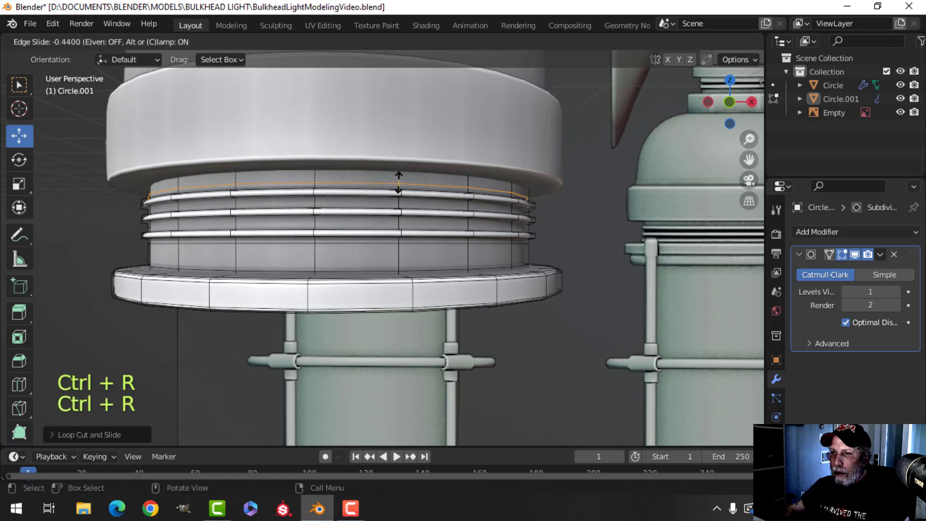
left_click(399, 182)
key("Tab")
scroll(446, 247, "down", 5)
key("alt+a")
middle_click_drag(422, 261, 420, 275)
scroll(420, 276, "down", 1)
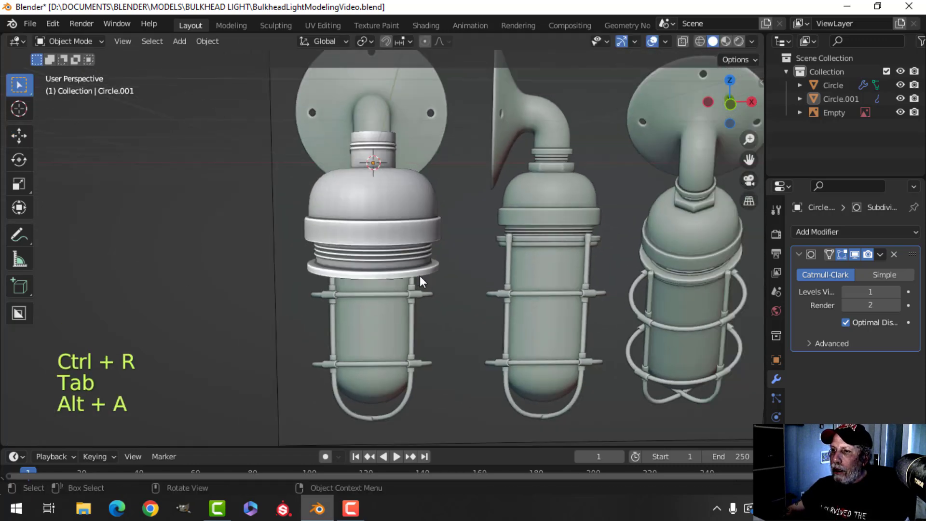
scroll(420, 276, "down", 1)
Turn on the Face Orientation overlay and flip all of the dome's normals to face outward.
left_click(665, 42)
left_click(598, 287)
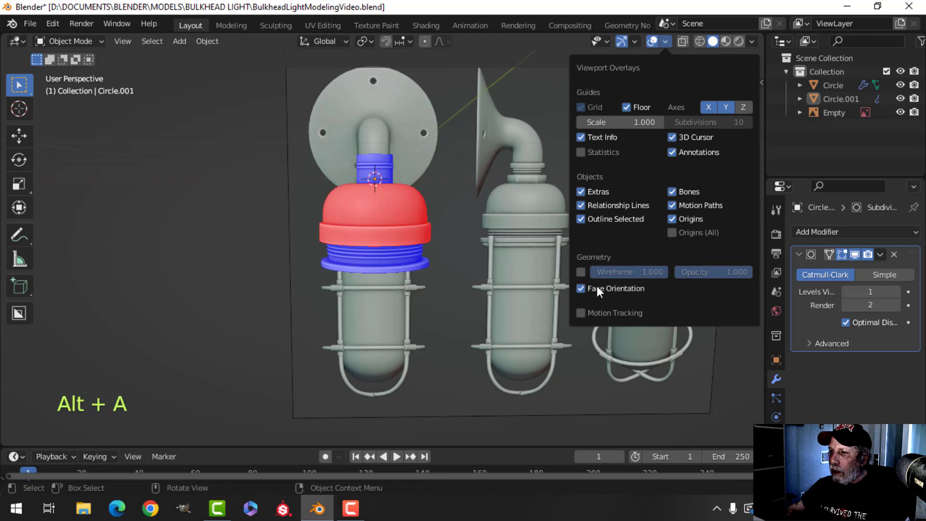
left_click(366, 218)
key("Tab")
key("a")
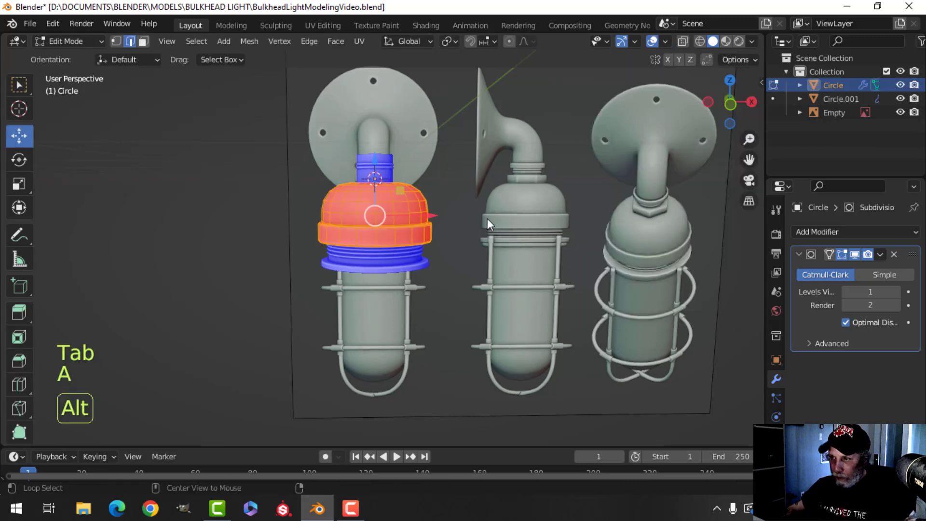
key("alt+n")
left_click(487, 219)
key("Tab")
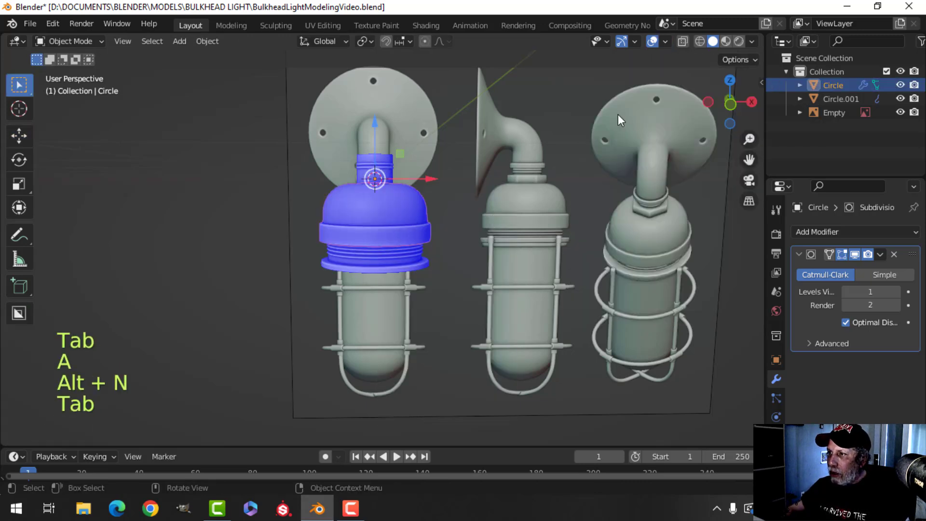
Turn off the Face Orientation overlay, deselect everything and save the file.
left_click(666, 41)
left_click(604, 216)
left_click(604, 217)
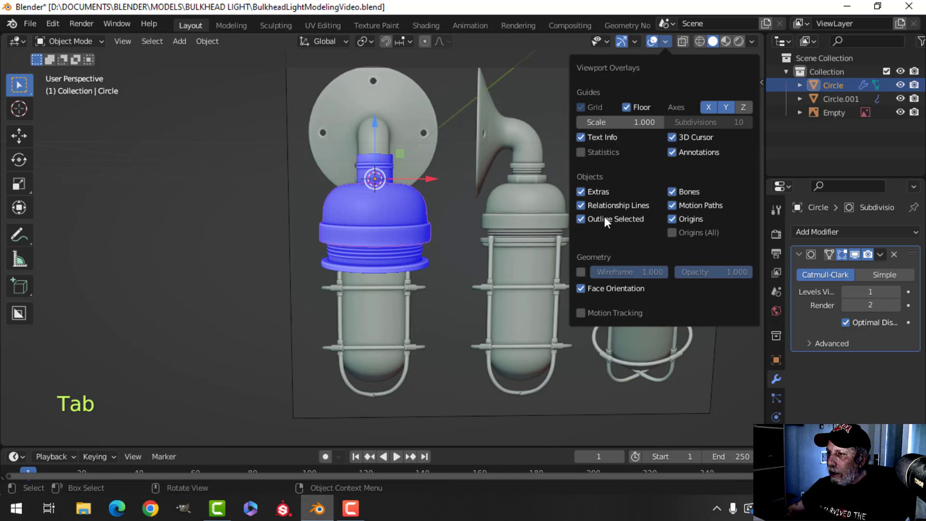
left_click(597, 286)
key("alt+a")
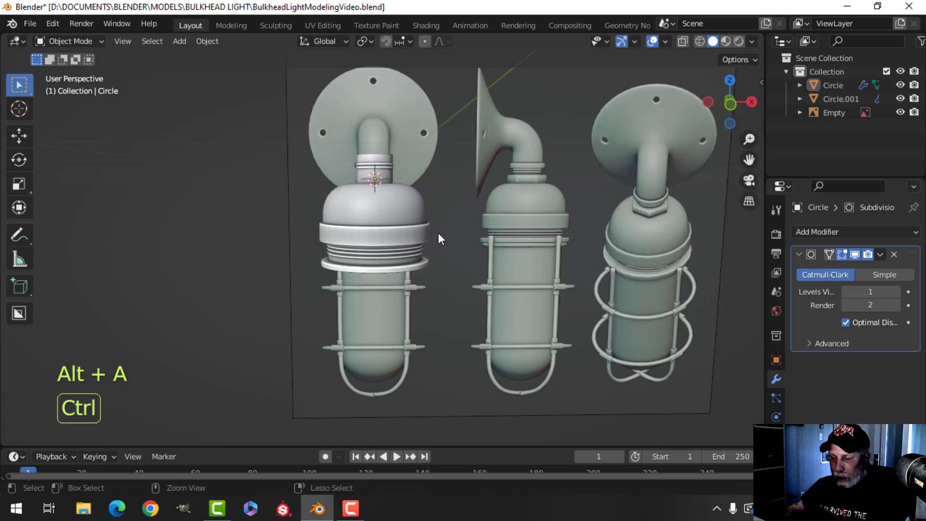
key("ctrl+s")
Examine the modeled dome, collar, threads and flange from several angles against the reference image.
middle_click_drag(438, 230, 446, 226)
middle_click_drag(452, 222, 447, 253)
scroll(457, 201, "up", 2)
scroll(432, 202, "down", 2)
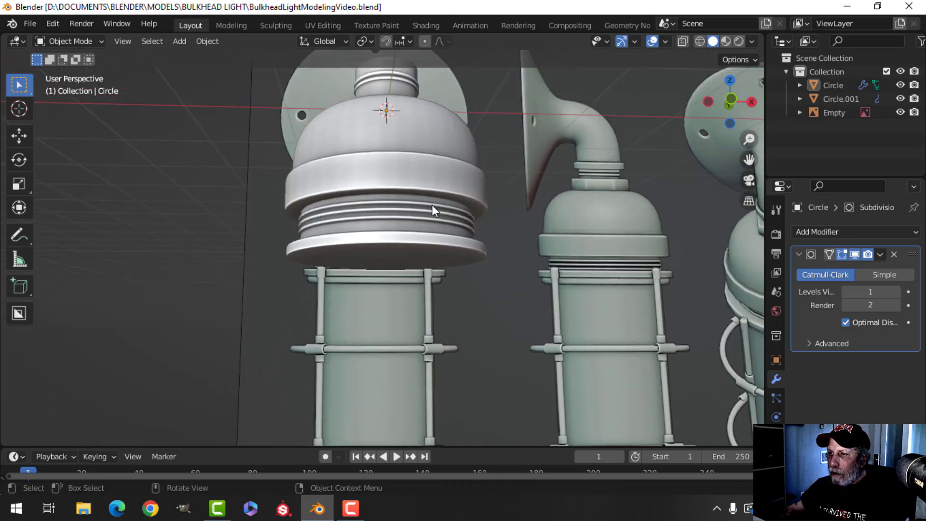
middle_click_drag(432, 204, 422, 247)
middle_click_drag(394, 144, 474, 145)
scroll(400, 195, "up", 3)
scroll(405, 79, "down", 3)
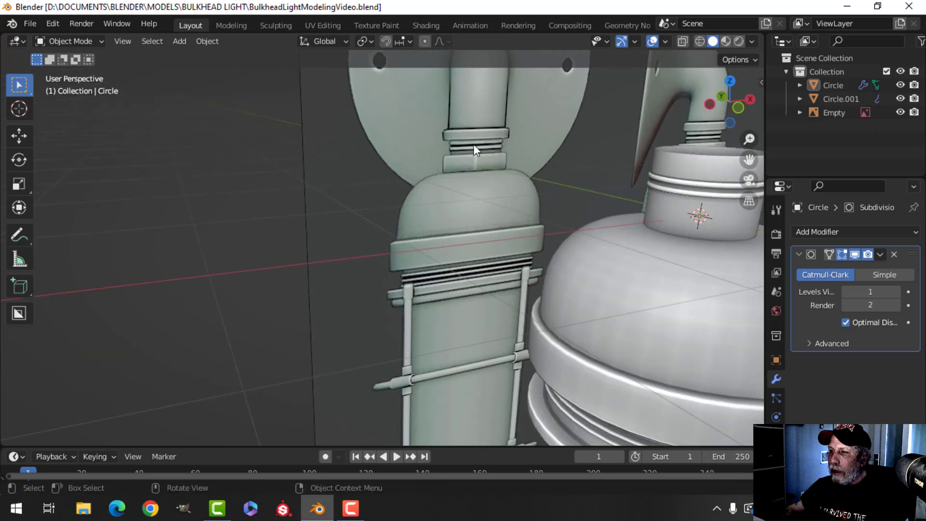
scroll(488, 162, "up", 1)
scroll(504, 182, "down", 2)
middle_click_drag(504, 182, 421, 184, "shift")
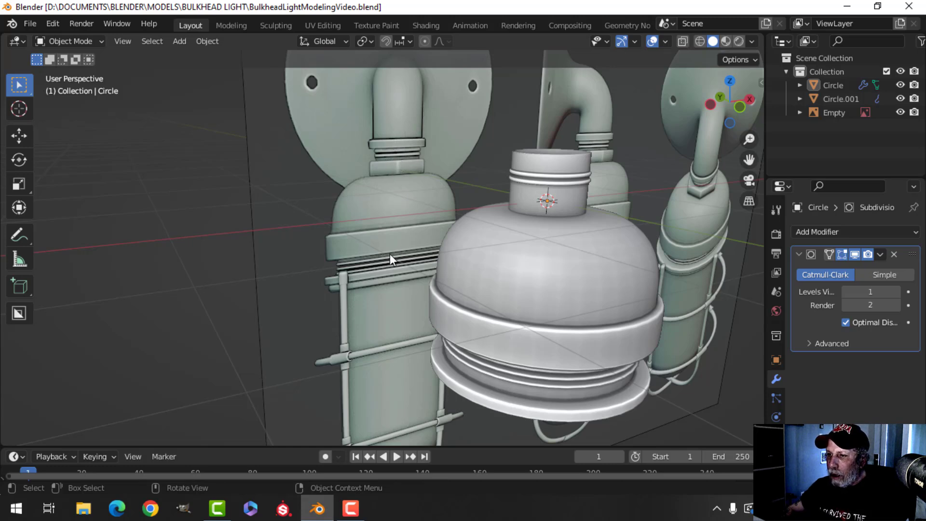
Compare the modeled dome and neck with the reference's cage and pipe fitting, ending in a straight front view.
scroll(390, 254, "up", 2)
middle_click_drag(390, 254, 296, 162, "shift")
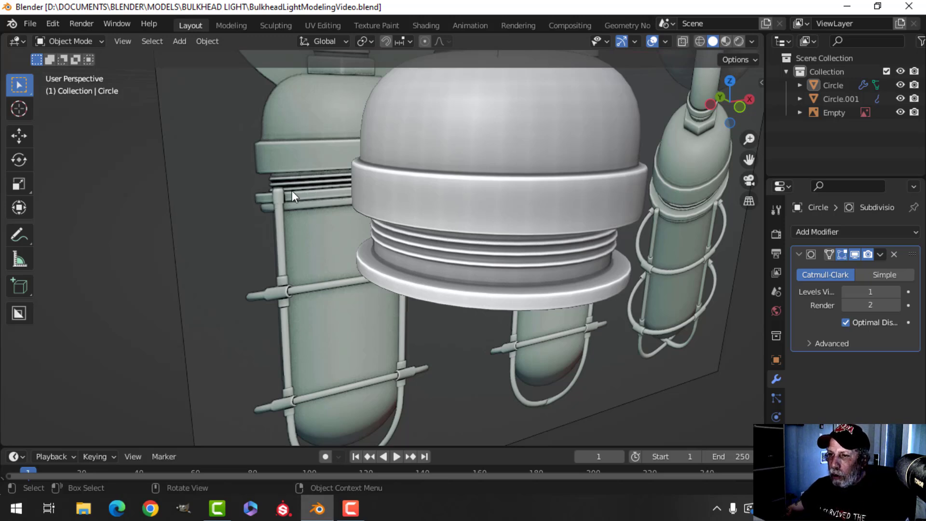
scroll(290, 299, "down", 2)
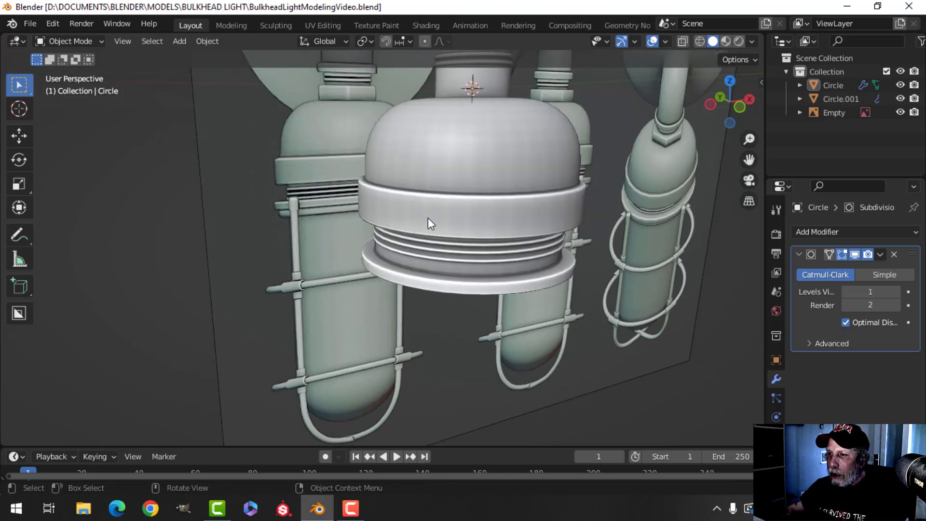
middle_click_drag(428, 218, 359, 144, "shift")
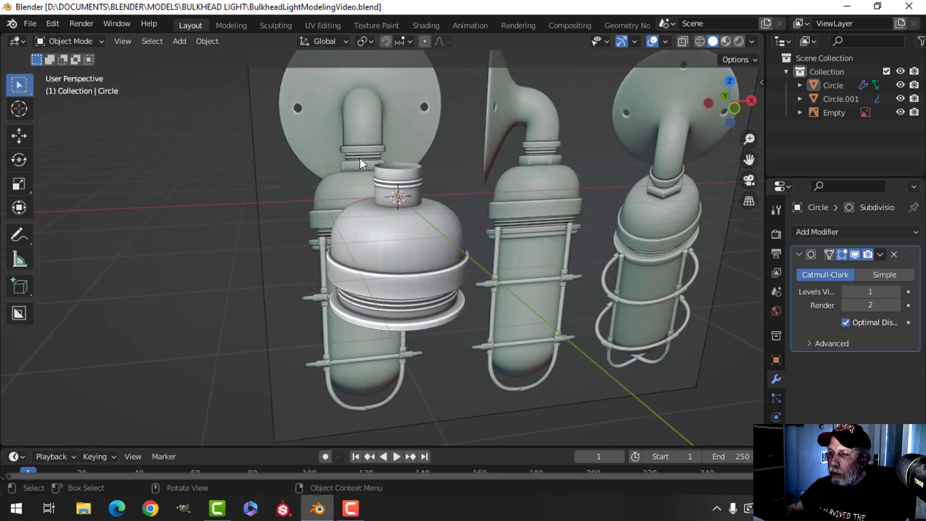
scroll(369, 212, "up", 3)
mouse_move(369, 213)
middle_mouse_down("shift")
mouse_move(434, 204)
mouse_move(438, 193)
mouse_move(382, 202)
middle_mouse_up("shift")
middle_click_drag(381, 202, 368, 245, "shift")
scroll(421, 207, "up", 3)
key("KP_1")
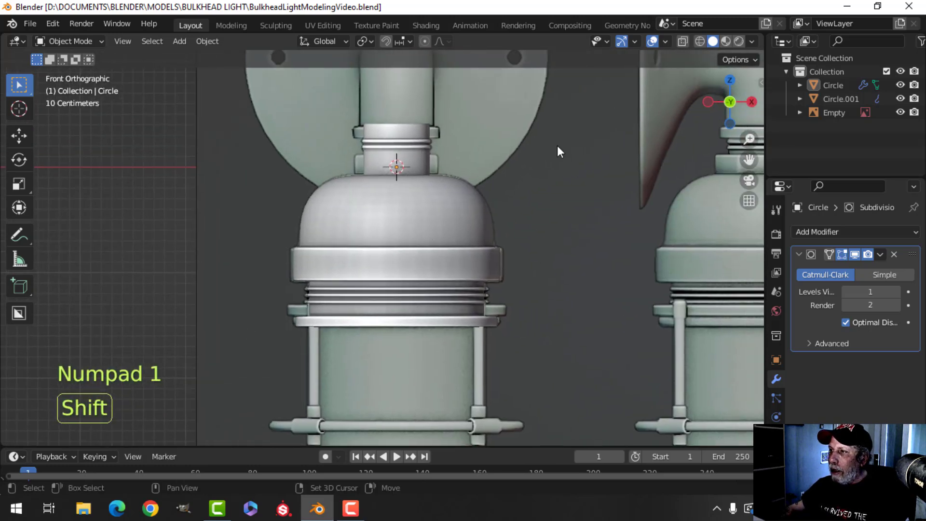
Adjust the viewport's cavity shading by changing the screen-space ridge and valley and lowering the world-space ridge.
left_click(751, 42)
mouse_move(780, 407)
left_mouse_down()
mouse_move(772, 407)
mouse_move(794, 407)
mouse_move(781, 407)
left_mouse_up()
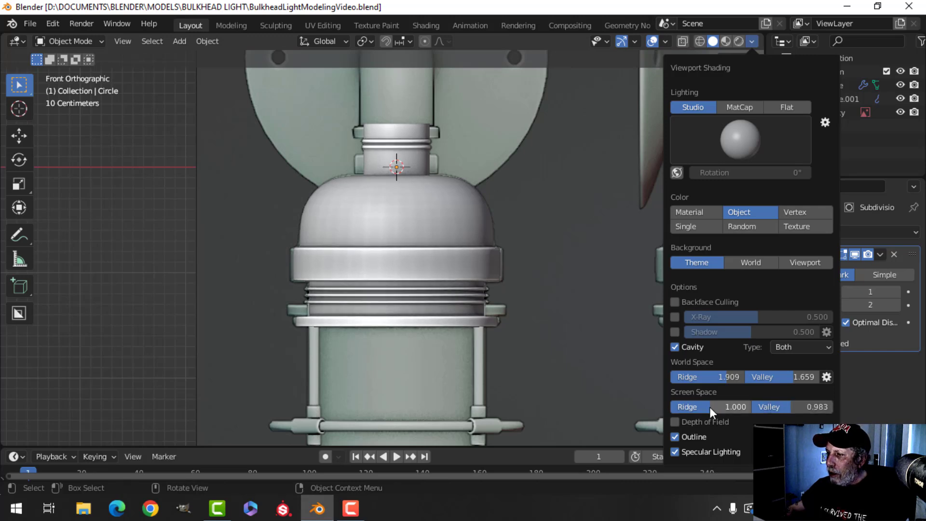
mouse_move(710, 407)
left_mouse_down()
mouse_move(676, 407)
mouse_move(720, 407)
left_mouse_up()
left_click_drag(725, 375, 687, 376)
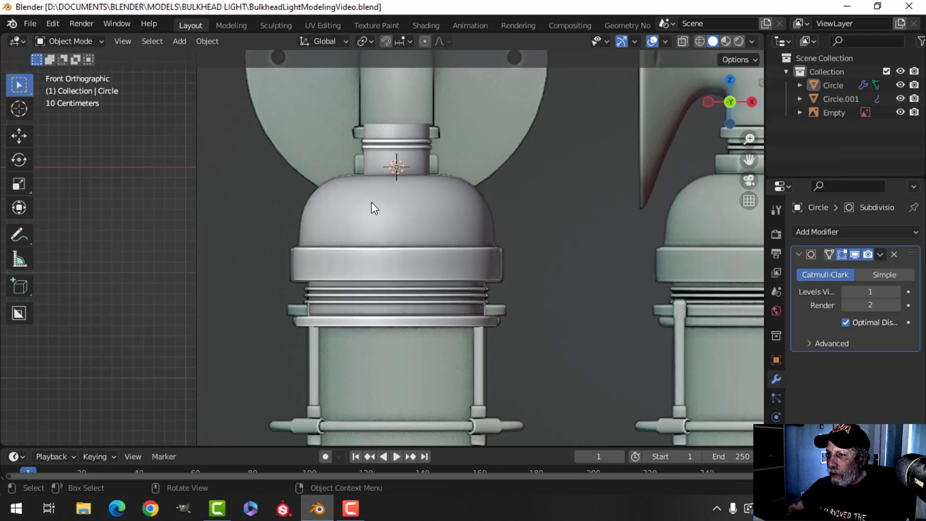
Add a six-vertex mesh circle at the base of the neck for the hex nut.
scroll(398, 219, "down", 1)
middle_click_drag(459, 204, 443, 277, "shift")
scroll(442, 191, "up", 2)
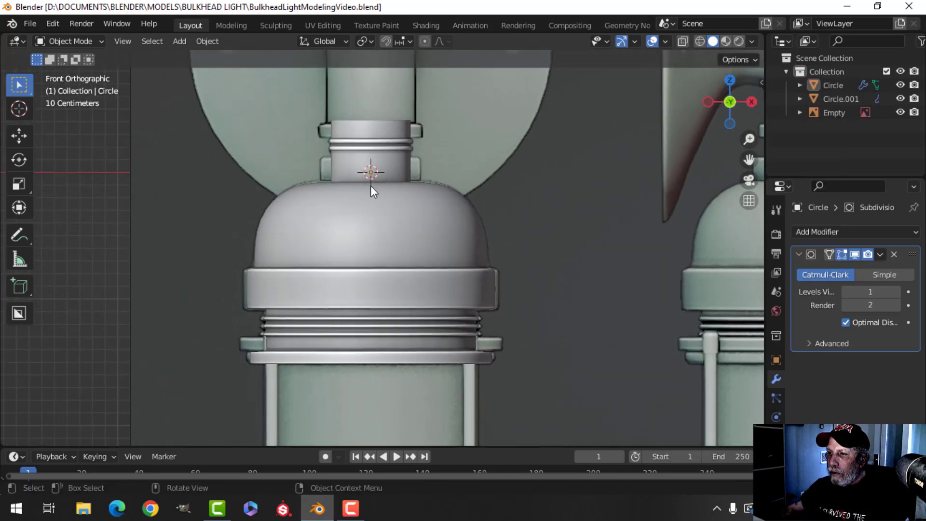
middle_click_drag(383, 180, 387, 183, "shift")
key("shift+a")
mouse_move(407, 184)
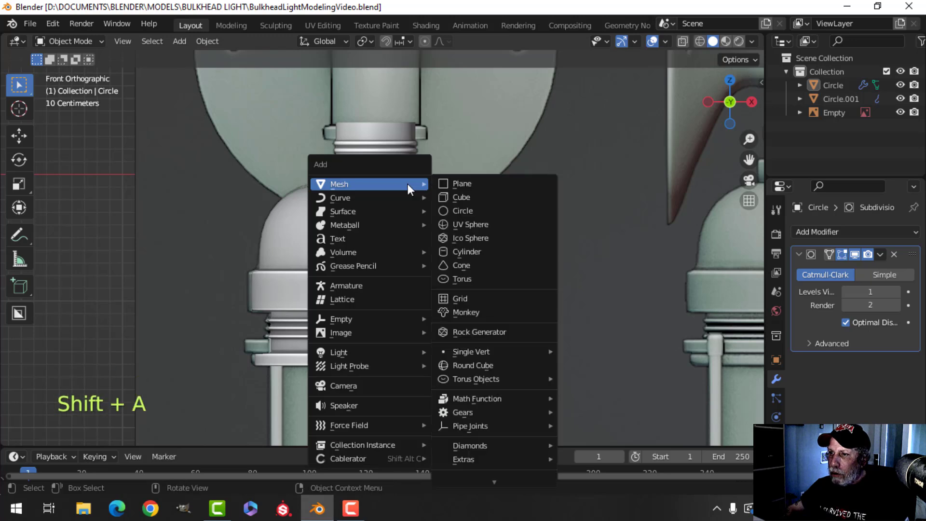
left_click(470, 210)
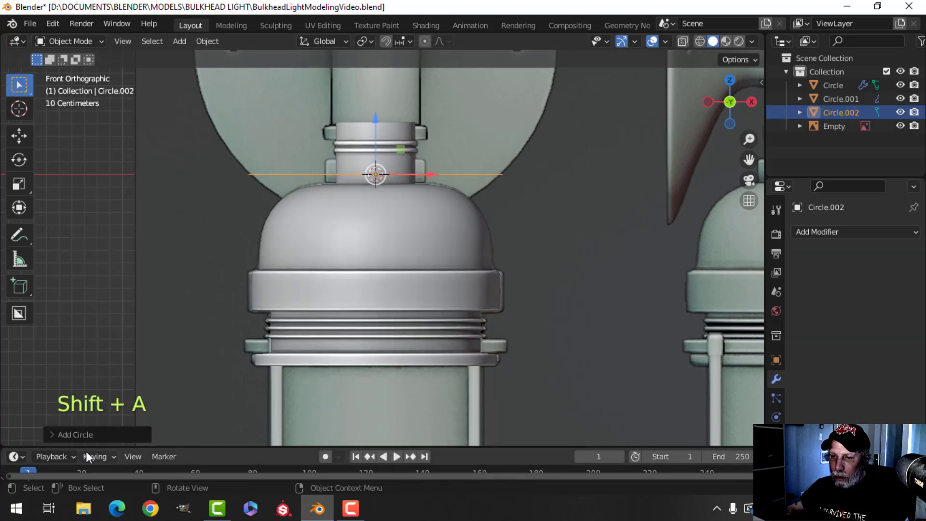
left_click(91, 435)
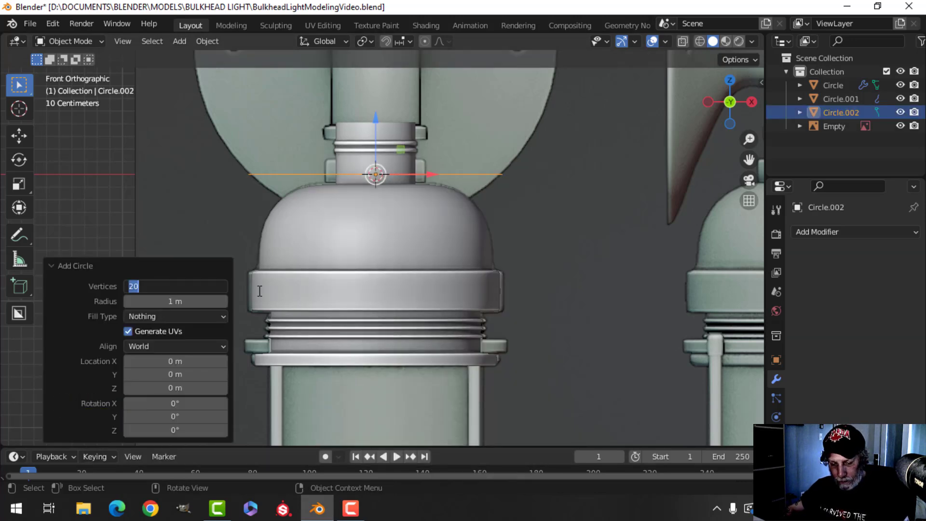
key("Return")
Scale the hexagon by about 0.445 in Edit Mode to match the reference nut and fill it with a face.
scroll(531, 221, "down", 2)
key("Tab")
key("s")
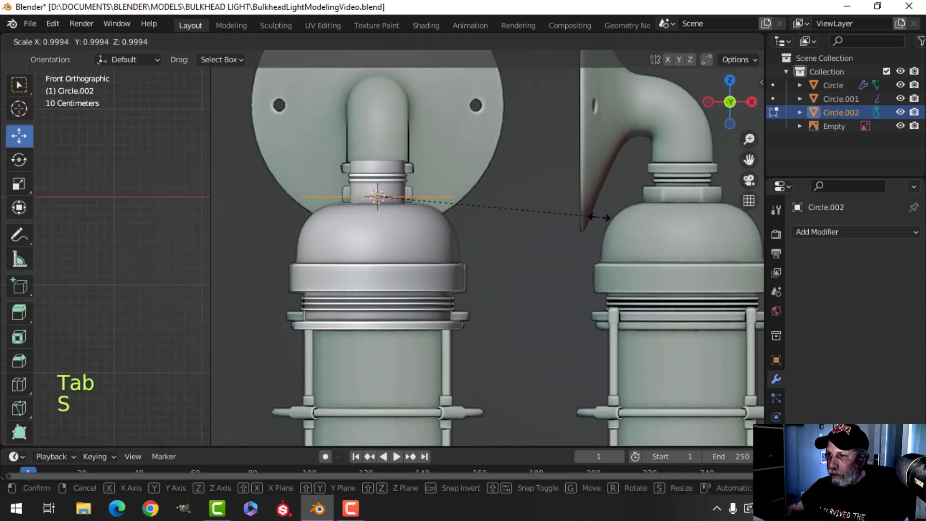
left_click(472, 211)
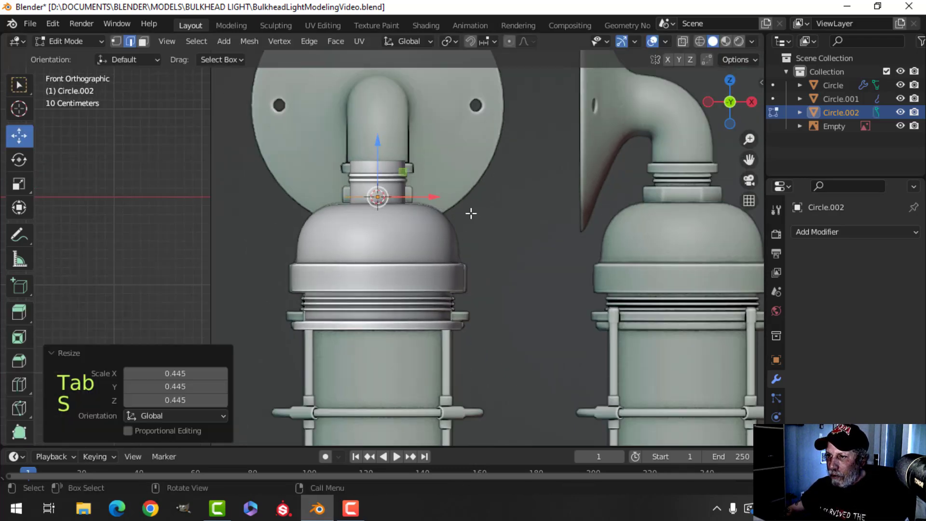
scroll(463, 211, "up", 3)
key("f")
Lower the hexagon about 0.084 m onto the dome and extrude it upward about 0.19 m to the reference nut's height.
middle_click_drag(463, 210, 379, 212)
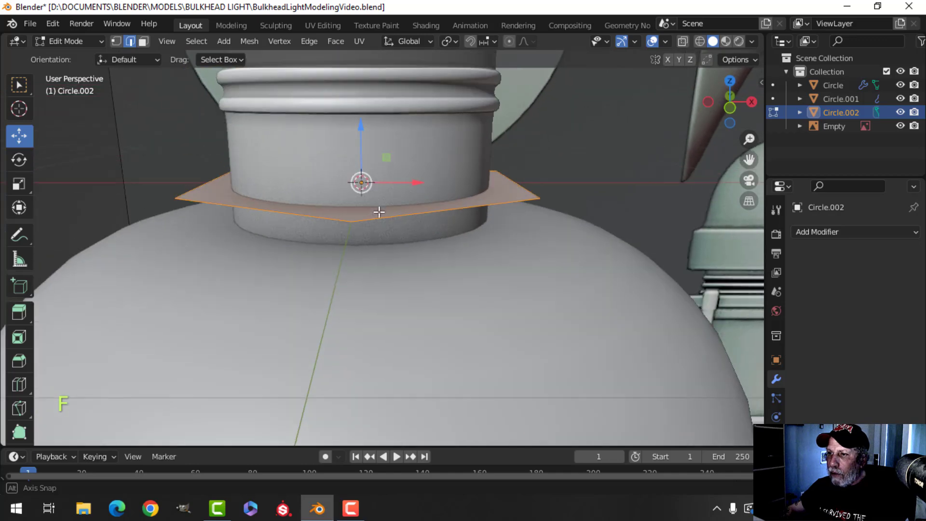
left_click_drag(360, 145, 356, 171)
key("KP_1")
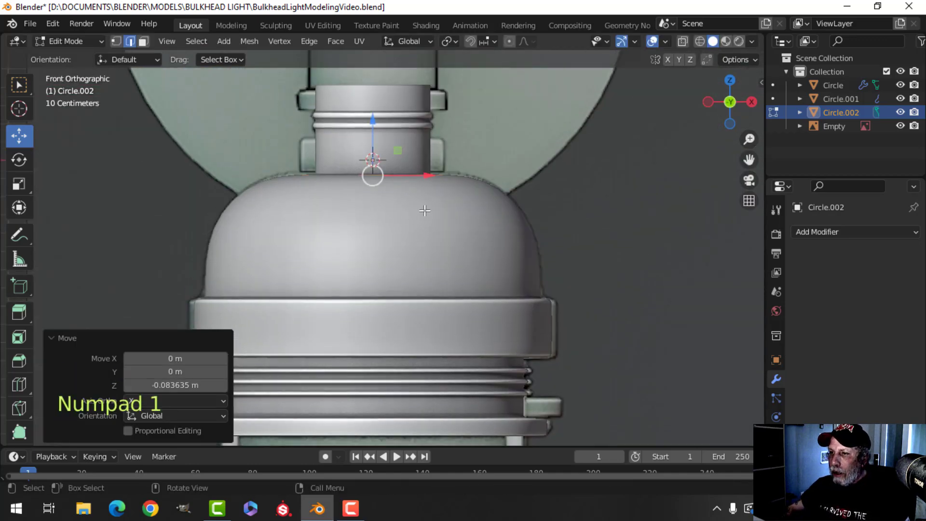
key("e")
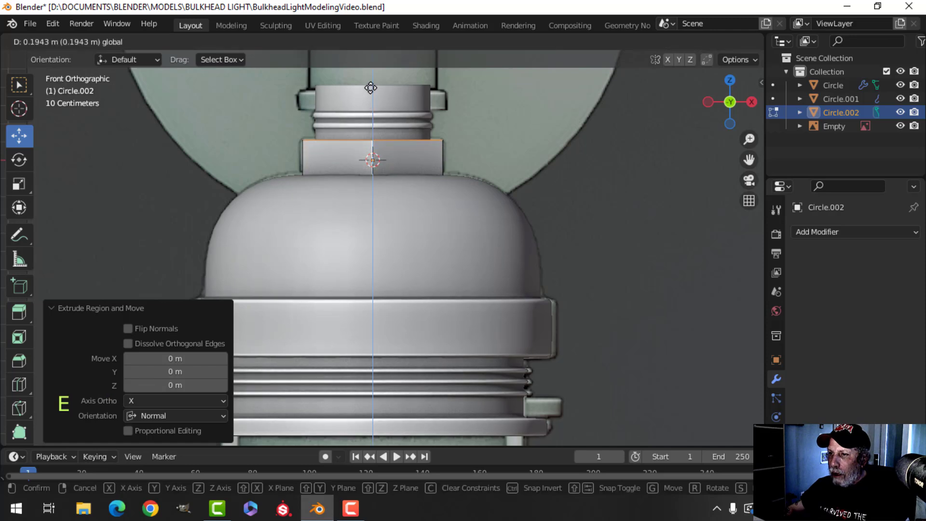
left_click(370, 87)
Scale the whole hex nut by 1.036 in X and Y only, keeping its height.
key("a")
key("s")
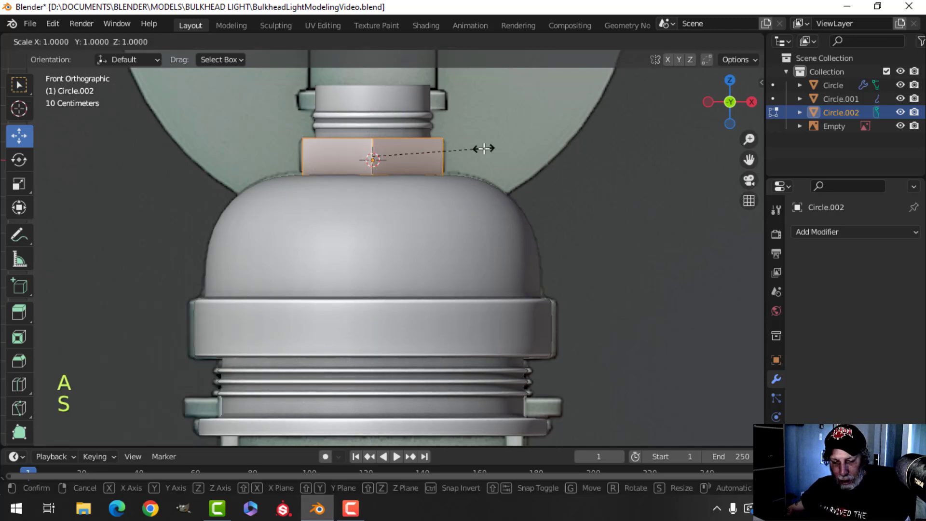
key("shift+z")
left_click(488, 149)
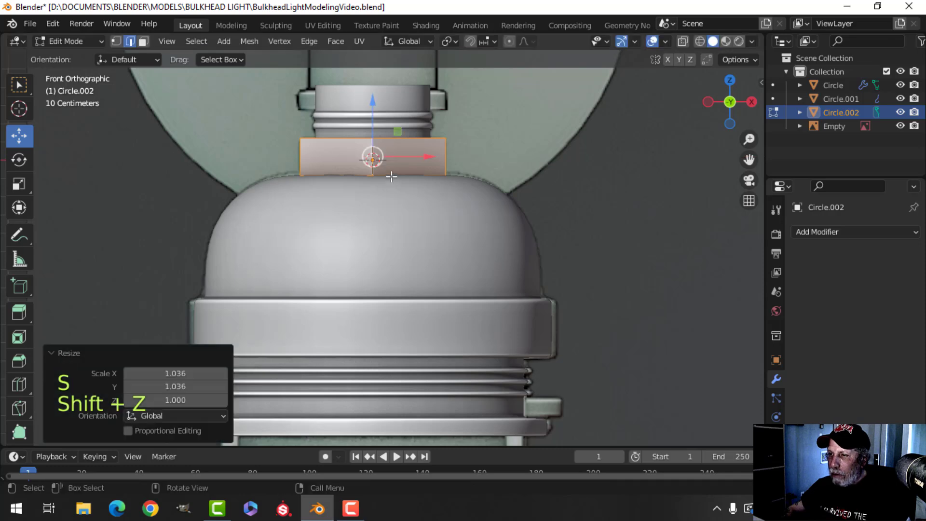
Bevel all edges of the hex nut narrowly with two segments, return to Object Mode and deselect it.
scroll(391, 176, "up", 5)
middle_click_drag(391, 176, 406, 192)
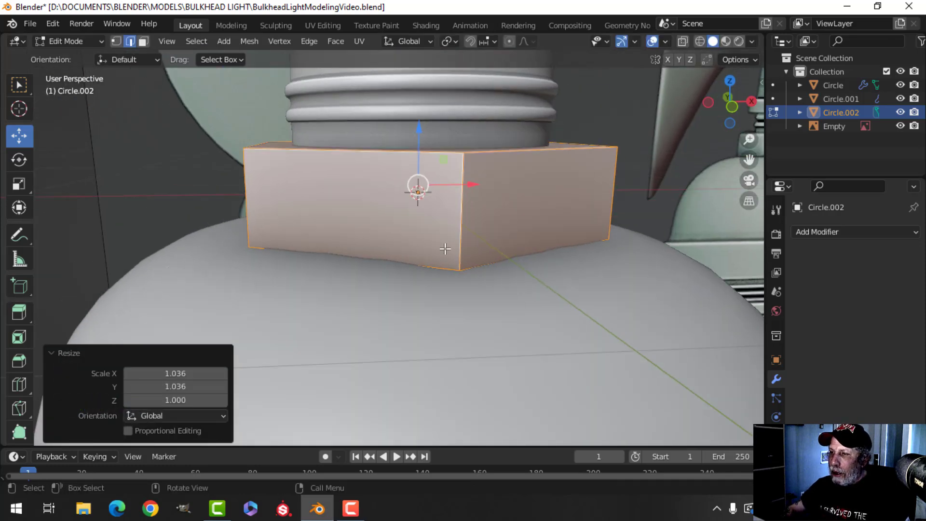
scroll(445, 249, "down", 4)
key("ctrl+b")
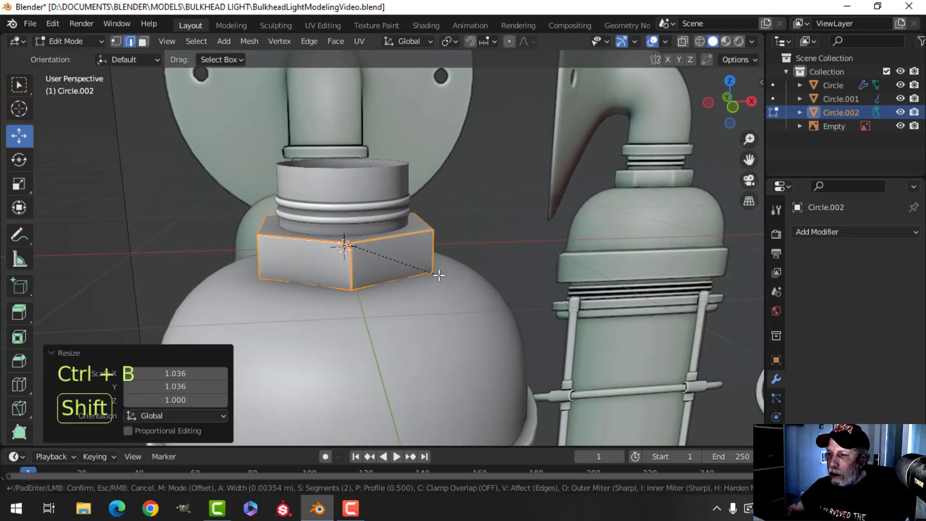
left_click(431, 275)
key("Tab")
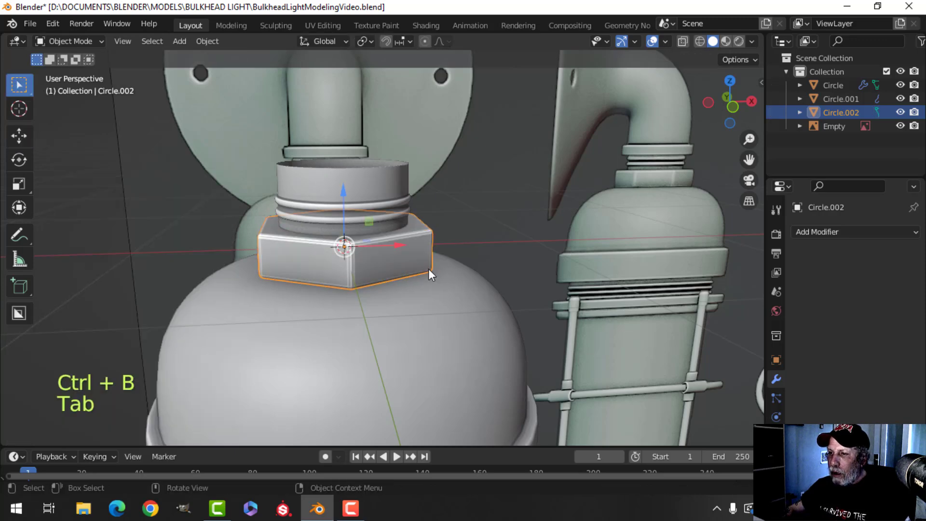
key("alt+a")
middle_click_drag(403, 266, 395, 257)
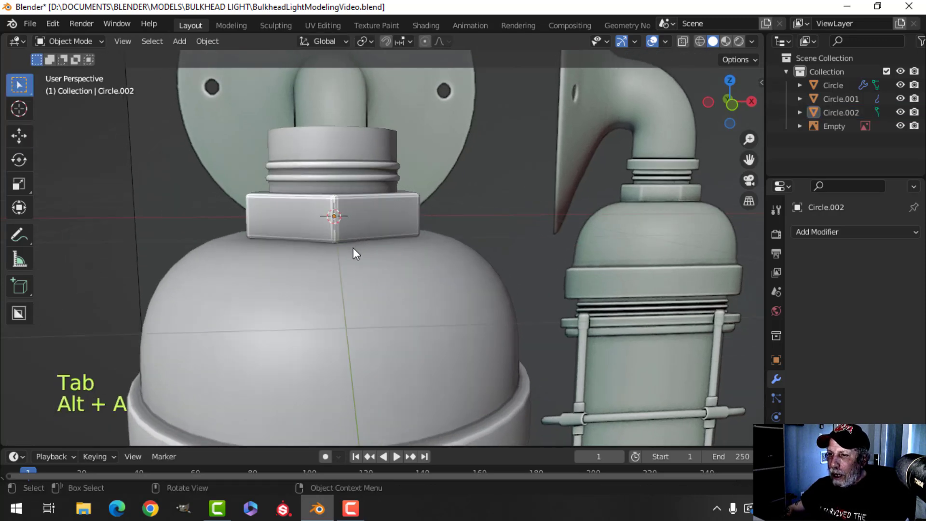
Shade the hex nut smooth and deselect everything.
right_click(374, 210)
left_click(373, 211)
scroll(400, 231, "down", 3)
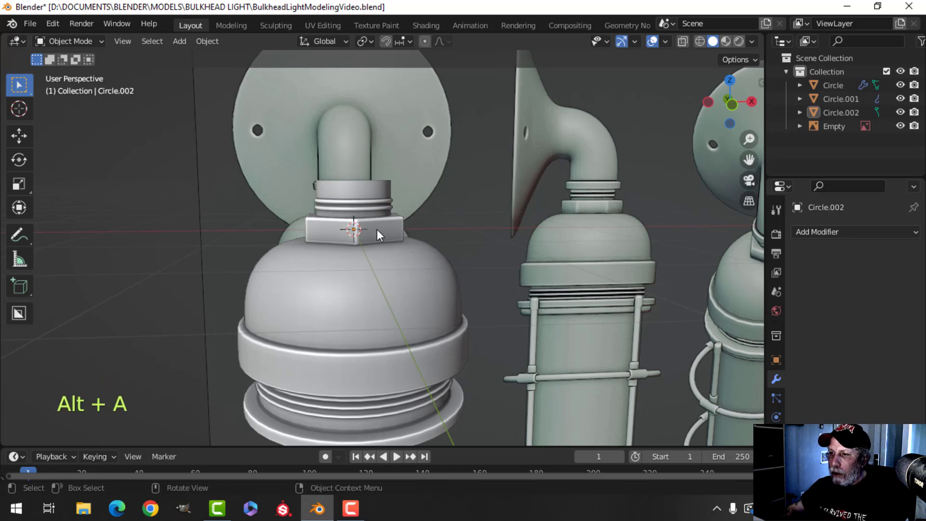
right_click(377, 229)
left_click(377, 230)
key("alt+a")
Inspect the nut with overlays hidden, and check the model's normals with the Face Orientation overlay.
middle_click_drag(437, 247, 418, 220)
left_click(654, 41)
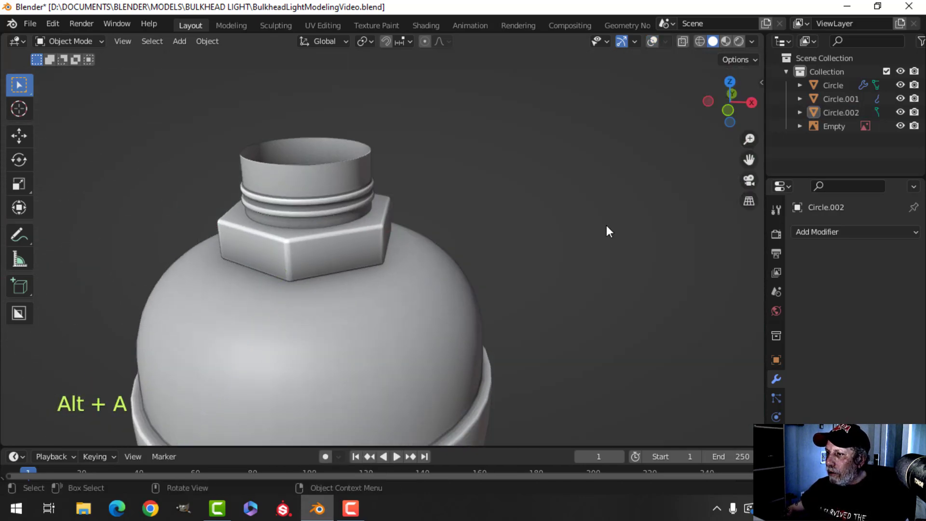
left_click(653, 41)
left_click(665, 42)
left_click(609, 289)
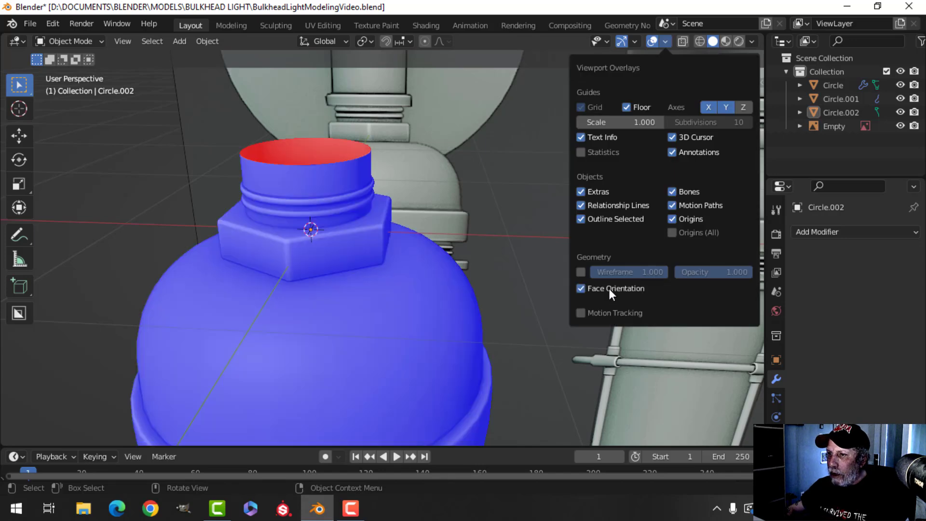
left_click(609, 289)
Examine the reference's threads, flange tabs and cage bars below the collar.
scroll(394, 289, "down", 4)
middle_click_drag(394, 288, 402, 253, "shift")
scroll(436, 241, "down", 1)
scroll(402, 253, "up", 4)
scroll(391, 222, "up", 1)
scroll(391, 227, "up", 2)
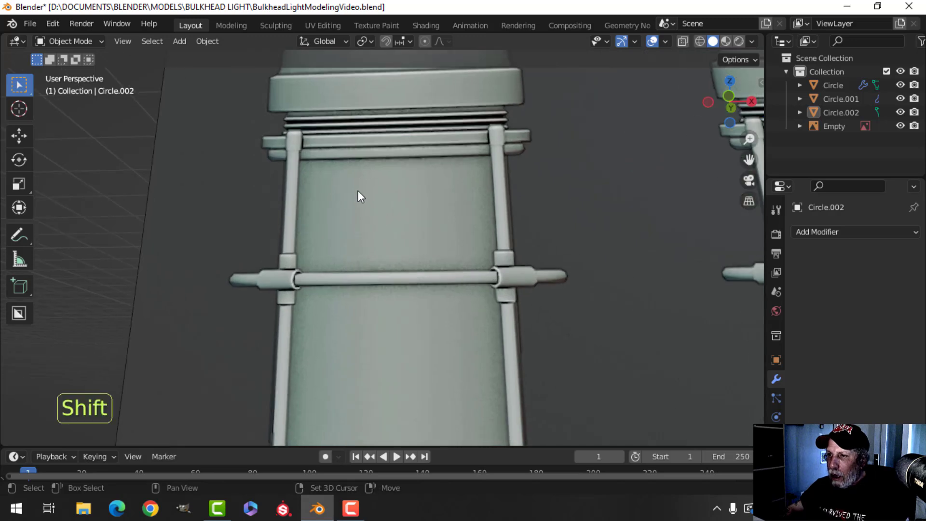
middle_click_drag(360, 197, 362, 223, "shift")
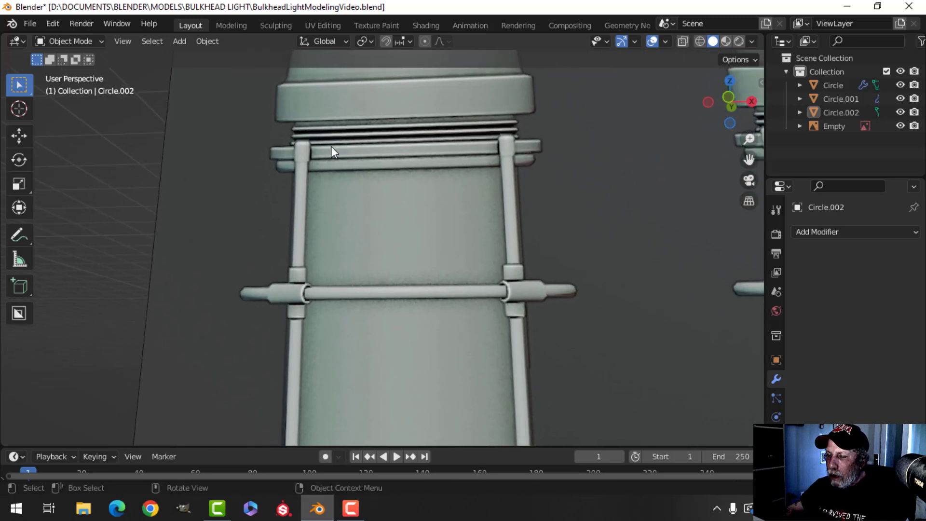
scroll(358, 152, "down", 1)
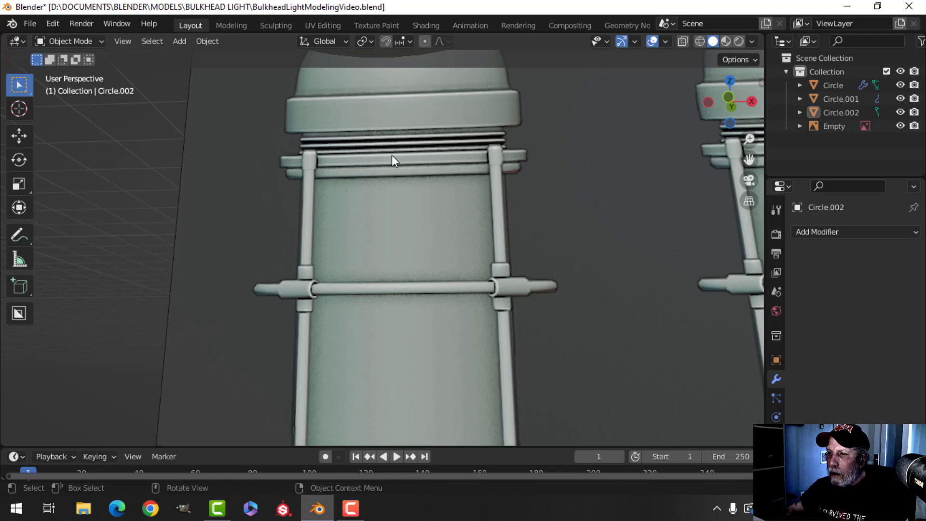
scroll(339, 169, "down", 2)
middle_click_drag(346, 172, 405, 175)
scroll(401, 214, "down", 2)
scroll(392, 235, "up", 4)
Scale the large underside face of the threaded piece's flange to about 0.96 and return to Object Mode.
left_click(438, 143)
middle_click_drag(410, 76, 358, 337)
key("Tab")
scroll(436, 140, "up", 3)
scroll(431, 194, "down", 3)
key("KP_1")
scroll(436, 188, "up", 3)
scroll(375, 278, "down", 4)
middle_click_drag(375, 280, 396, 372, "shift")
scroll(381, 307, "up", 3)
middle_click_drag(378, 300, 382, 300, "shift")
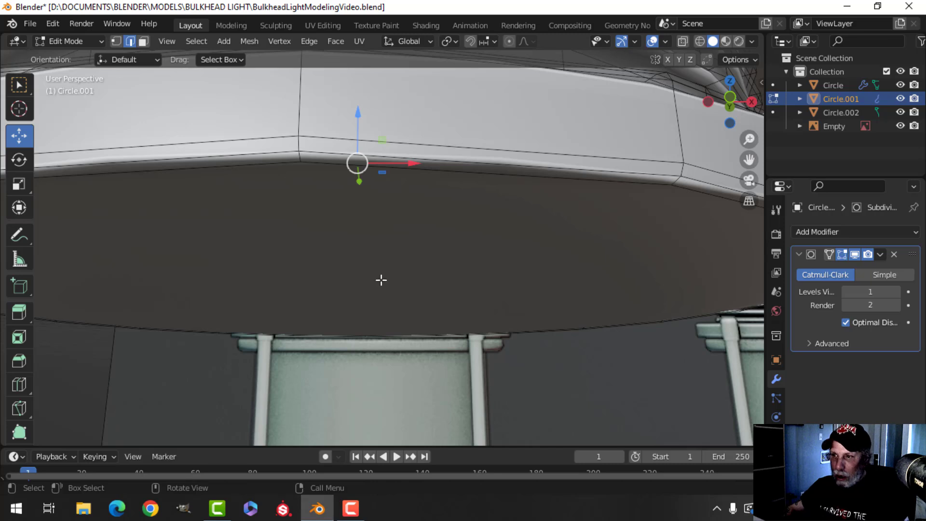
key("3")
left_click(386, 273)
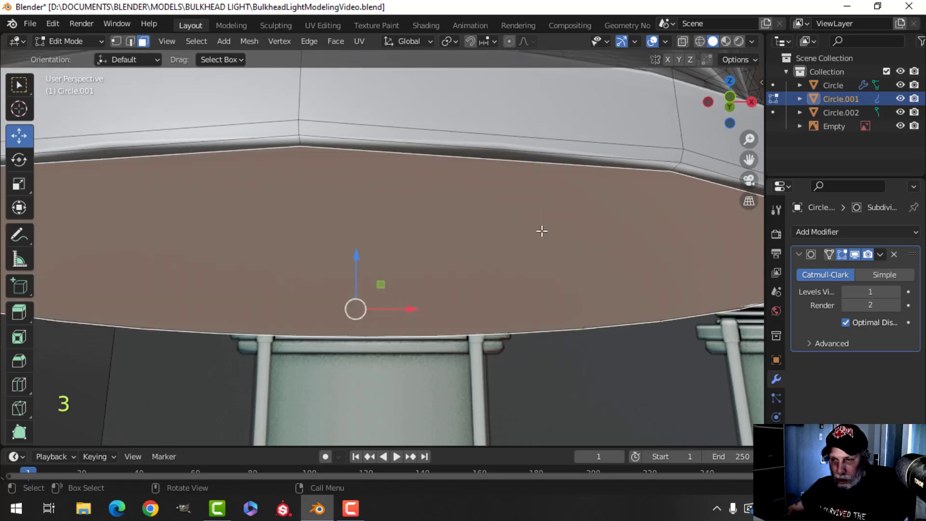
key("s")
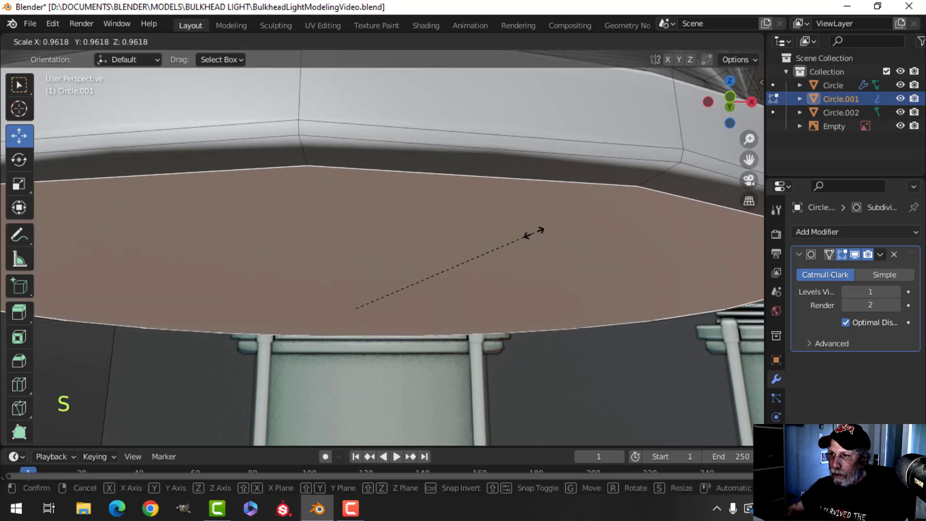
left_click(535, 232)
key("Tab")
Scale the edge loop on the flange's upper outer rim slightly inward in X and Y only, then return to Object Mode.
scroll(351, 175, "down", 5)
middle_click_drag(350, 174, 367, 316)
scroll(367, 315, "up", 5)
key("Tab")
key("alt+a")
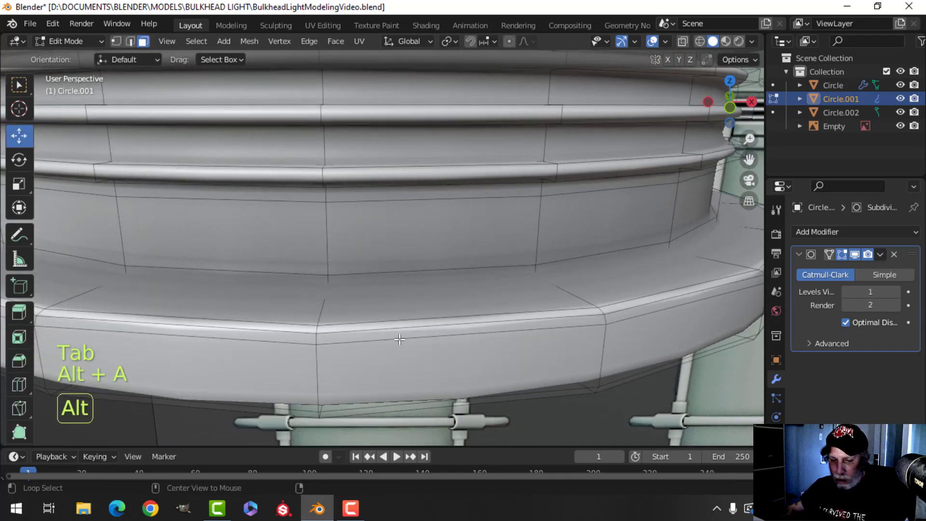
key("2")
left_click(379, 318, "alt+shift")
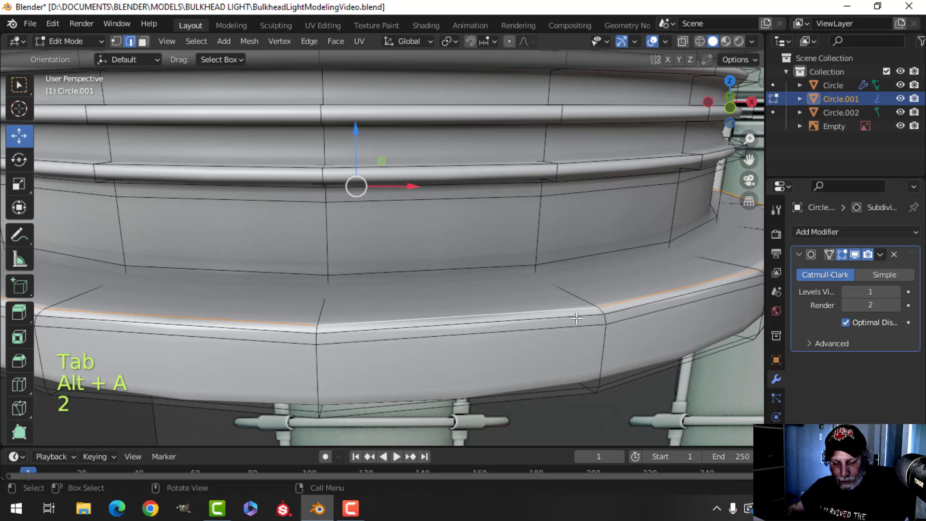
key("s")
key("shift+z")
left_click(562, 314)
key("Tab")
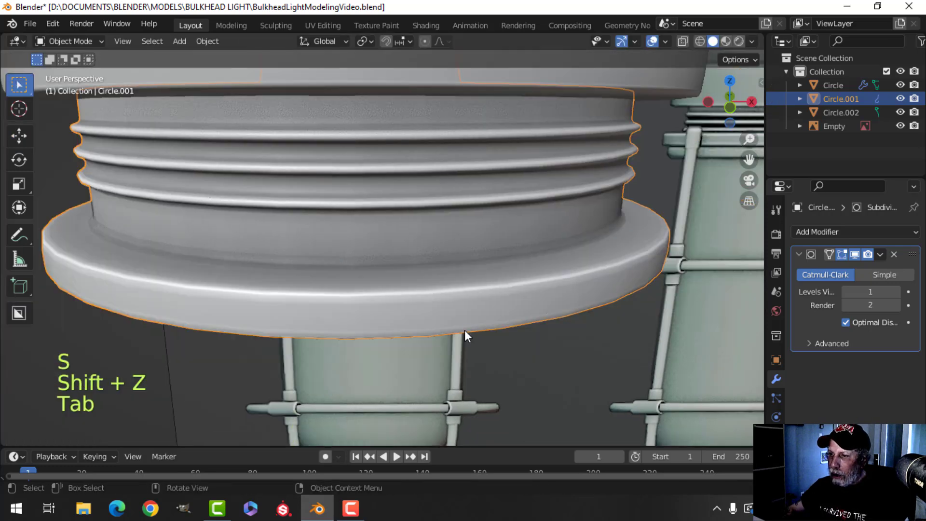
scroll(465, 330, "down", 1)
key("alt+a")
middle_click_drag(424, 290, 429, 271)
Duplicate the outer side face loop of the threaded piece's flange and move the copy up about 0.115 m in Z.
left_click(398, 239)
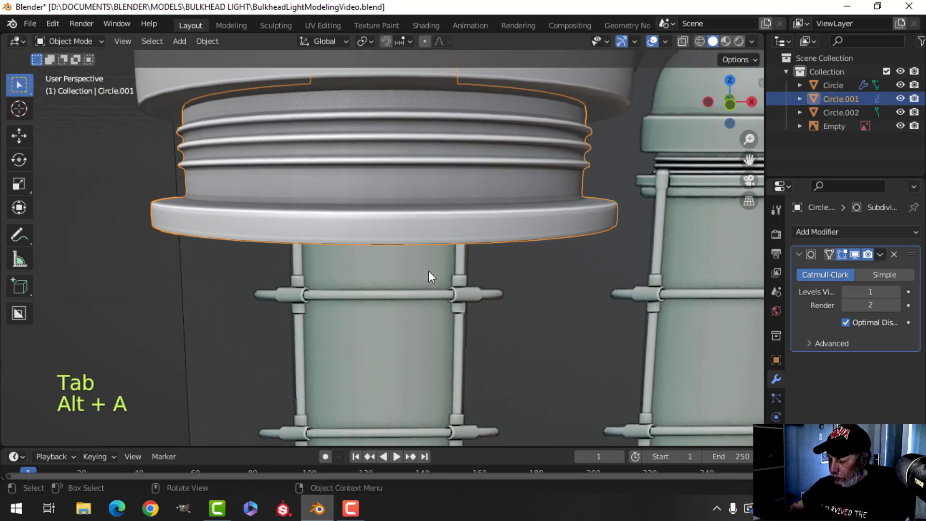
key("KP_1")
key("Tab")
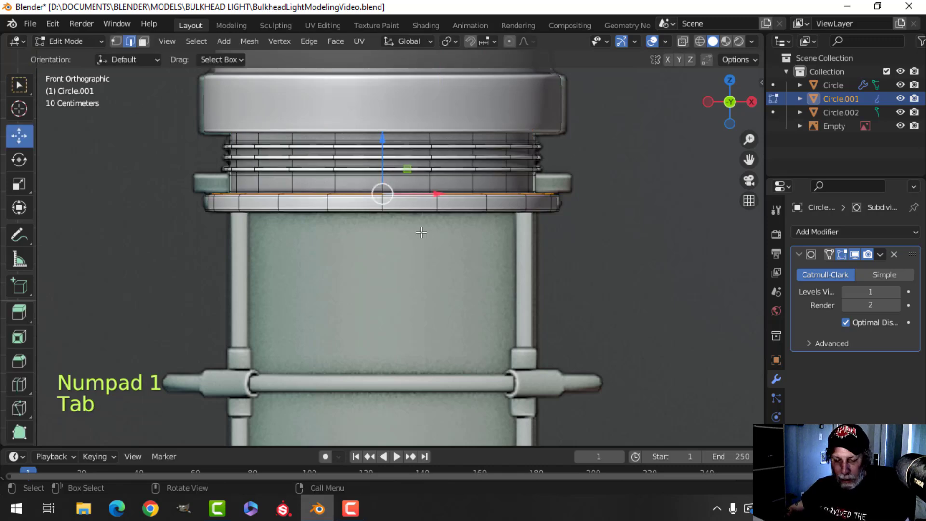
key("3")
scroll(398, 232, "up", 2)
scroll(398, 232, "up", 1)
key("alt+a")
middle_click_drag(385, 222, 412, 243, "shift")
left_click(385, 184, "alt+shift")
scroll(410, 243, "down", 2)
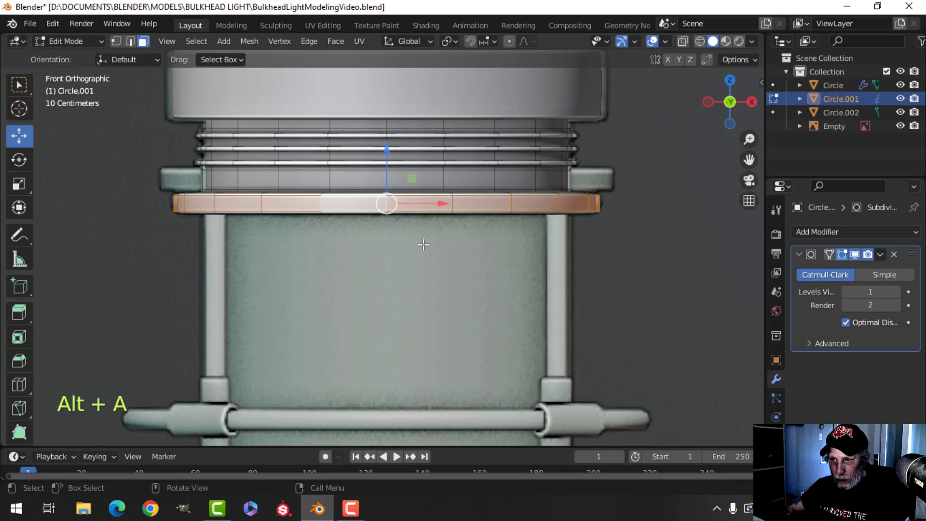
key("shift+d")
right_click(423, 245)
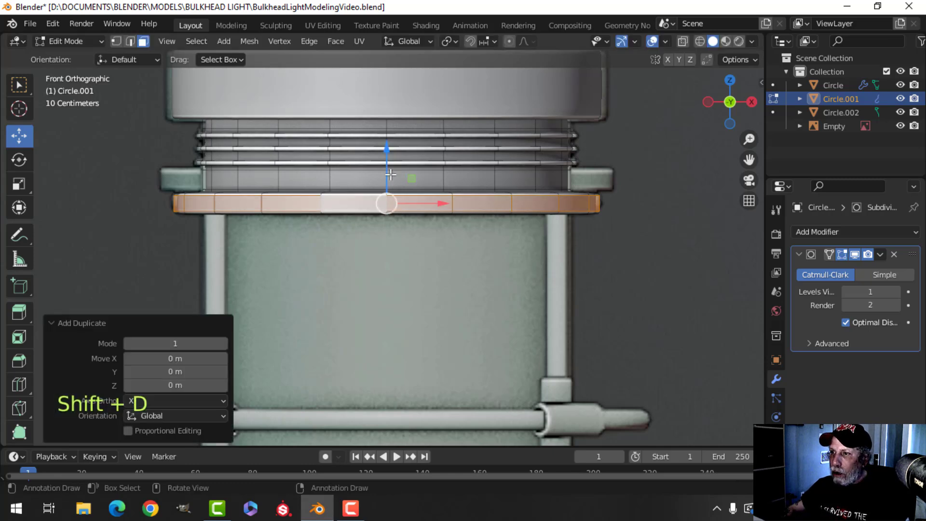
left_click_drag(385, 149, 383, 123)
Separate the duplicated face ring into its own object and open that object in Edit Mode.
key("p")
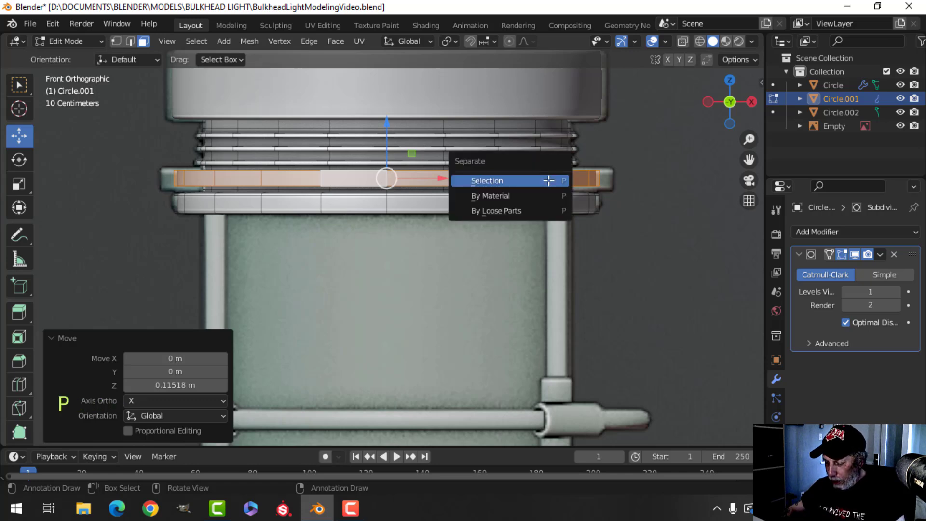
left_click(548, 180)
key("Tab")
key("alt+a")
left_click(450, 179)
key("Tab")
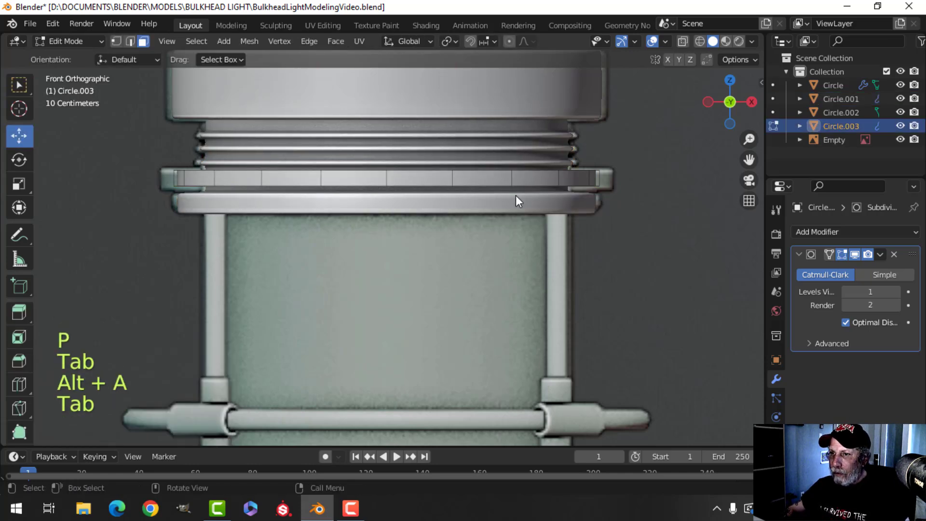
Scale the whole ring to about 1.38 along Z and fatten it outward by about 0.065 m to match the reference.
key("a")
key("s")
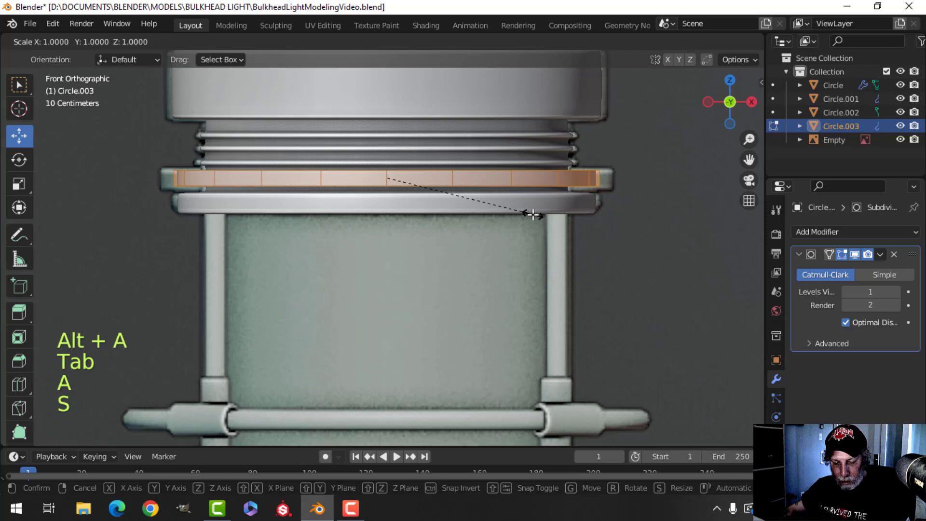
key("z")
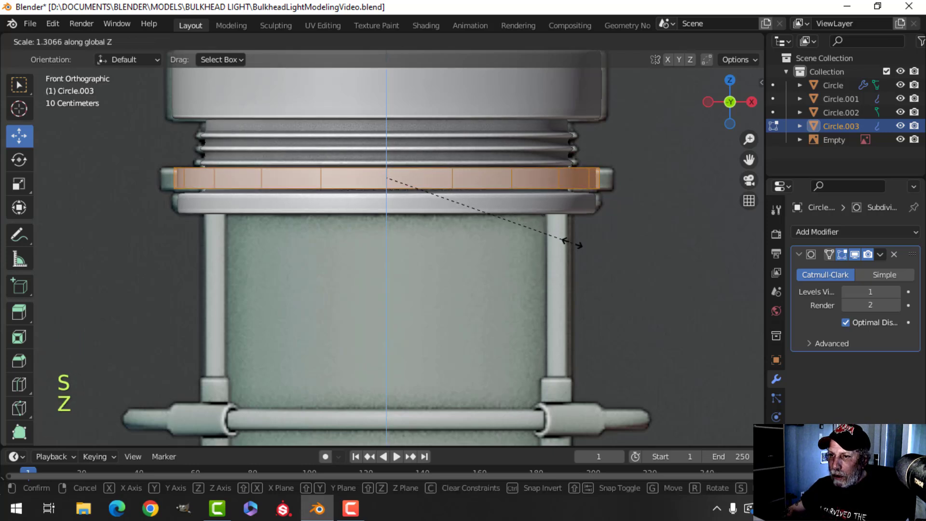
left_click(593, 247)
key("alt+s")
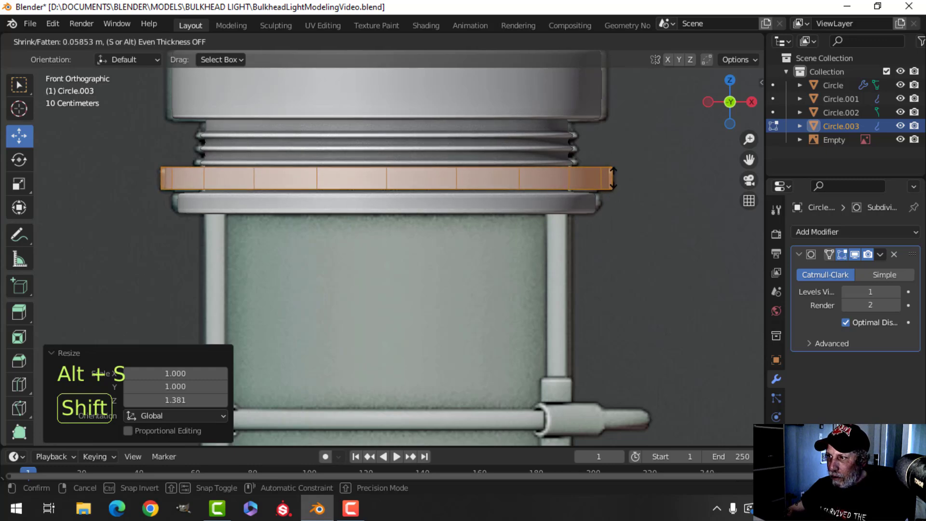
left_click(614, 169)
Fill the open upper and lower edge loops of the ring with faces.
middle_click_drag(540, 200, 528, 254)
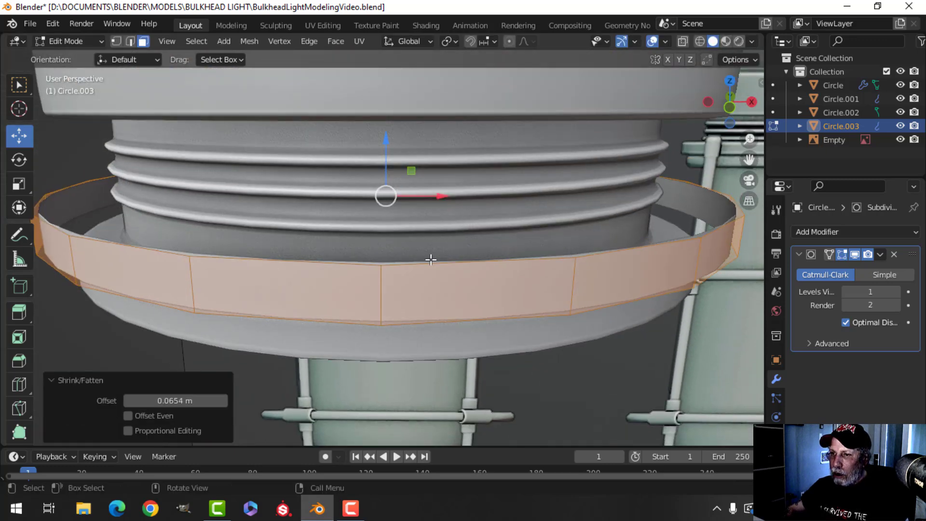
scroll(430, 261, "down", 2)
key("alt+a")
middle_click_drag(424, 292, 429, 288)
key("2")
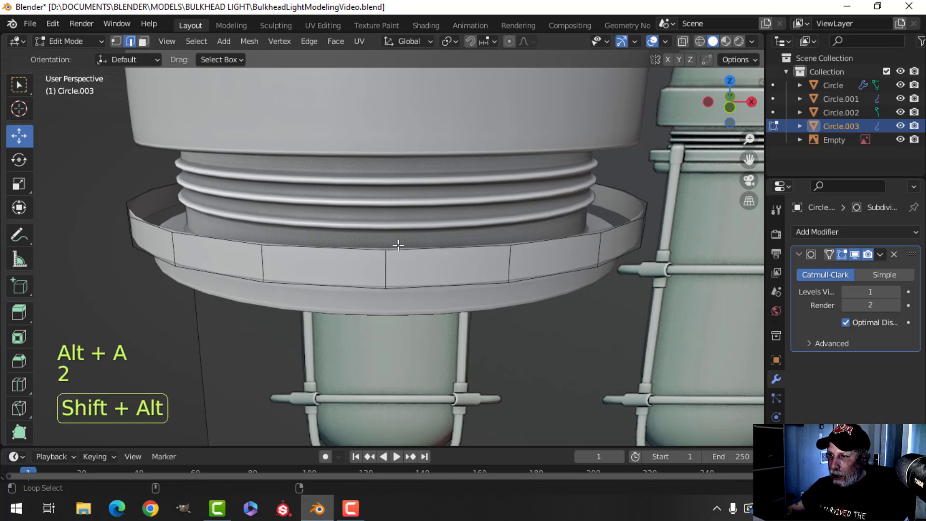
left_click(400, 247, "alt+shift")
key("f")
mouse_move(445, 252)
middle_mouse_down()
mouse_move(444, 162)
mouse_move(436, 231)
mouse_move(447, 265)
mouse_move(456, 261)
middle_mouse_up()
key("alt+a")
left_click(441, 153, "alt+shift")
key("f")
key("alt+a")
Bevel the ring's upper and lower rim edge loops about 0.016 m wide with 2 segments, then return to Object Mode.
scroll(447, 159, "down", 4)
key("Tab")
scroll(446, 265, "up", 3)
key("Tab")
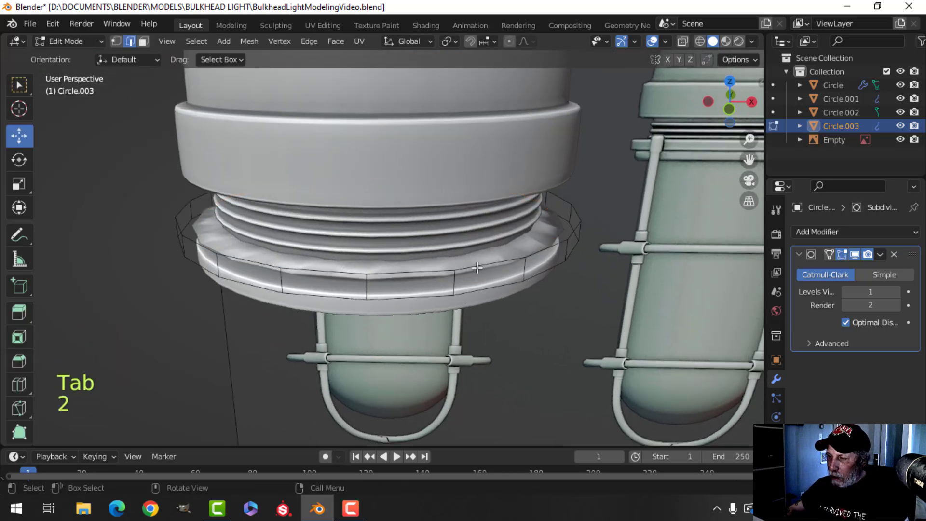
left_click(478, 268, "alt+shift")
left_click(483, 289, "alt+shift")
key("ctrl+b")
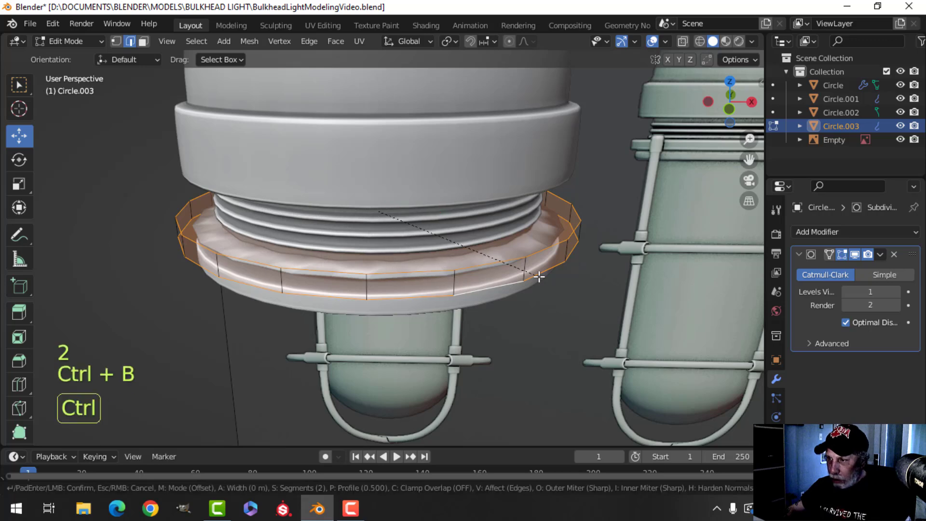
left_click(570, 290)
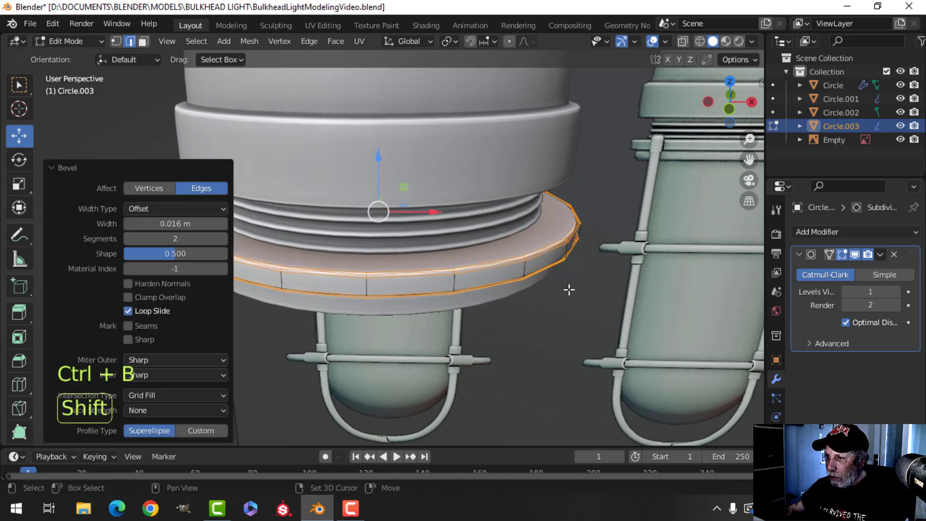
key("Tab")
scroll(570, 289, "down", 3)
middle_click_drag(570, 290, 399, 271)
key("alt+a")
scroll(438, 233, "up", 4)
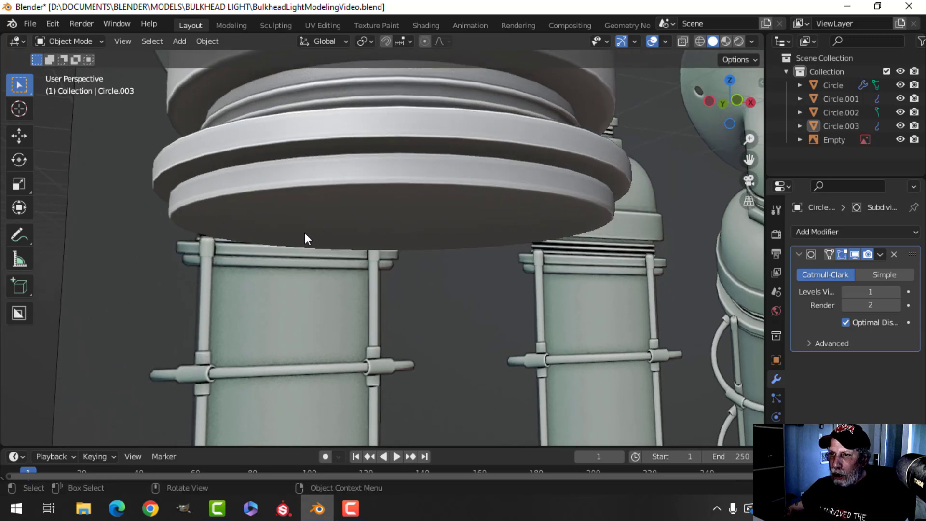
Scale the ring's upper and lower cap faces to about 0.967 in X and Y only.
middle_click_drag(305, 232, 338, 231)
key("Tab")
key("alt+a")
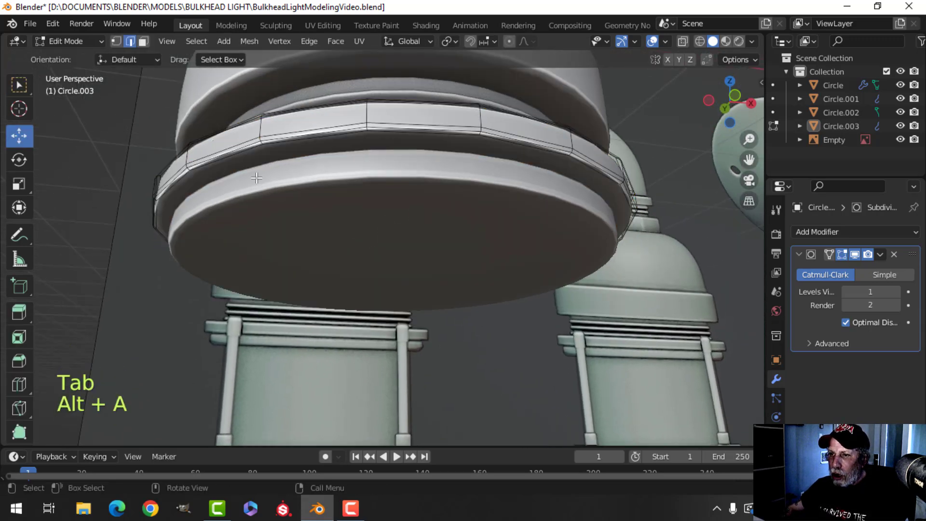
key("3")
left_click(258, 155, "alt")
middle_click_drag(258, 155, 334, 271)
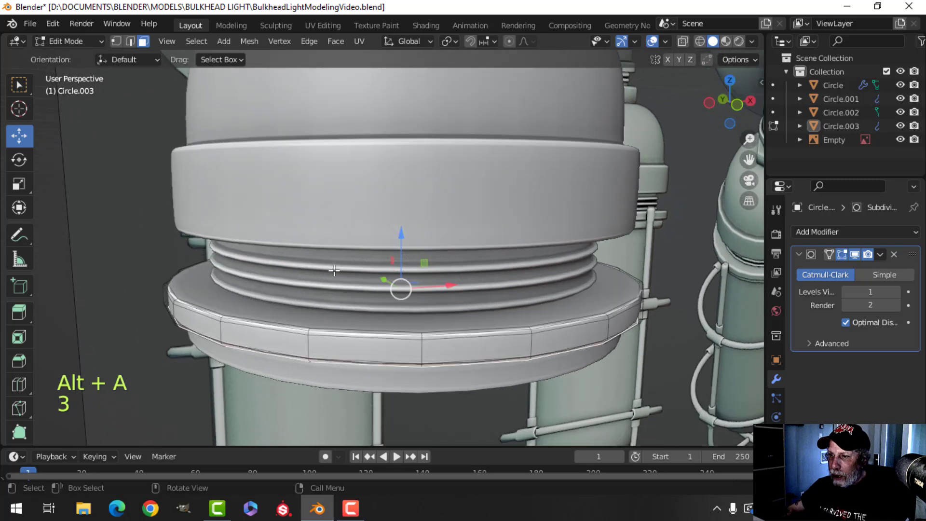
left_click(610, 311, "alt+shift")
key("s")
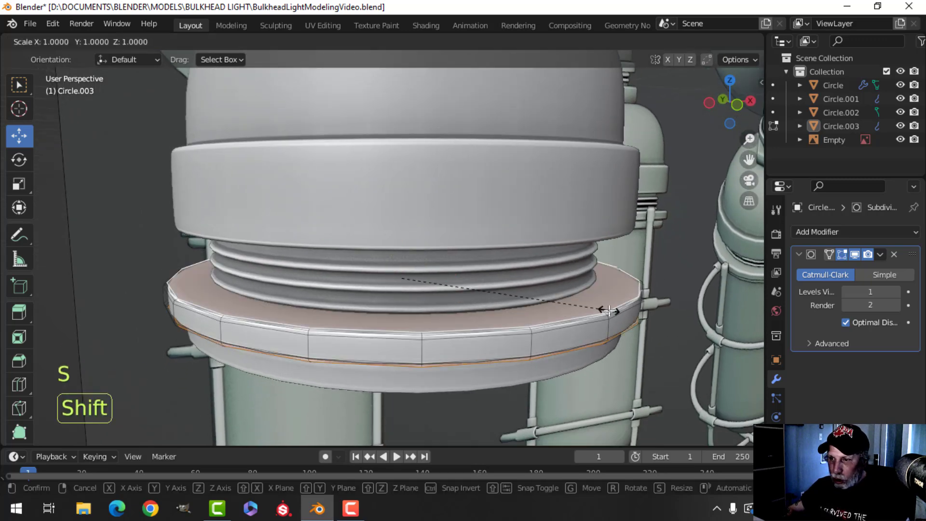
key("shift+z")
left_click(604, 310)
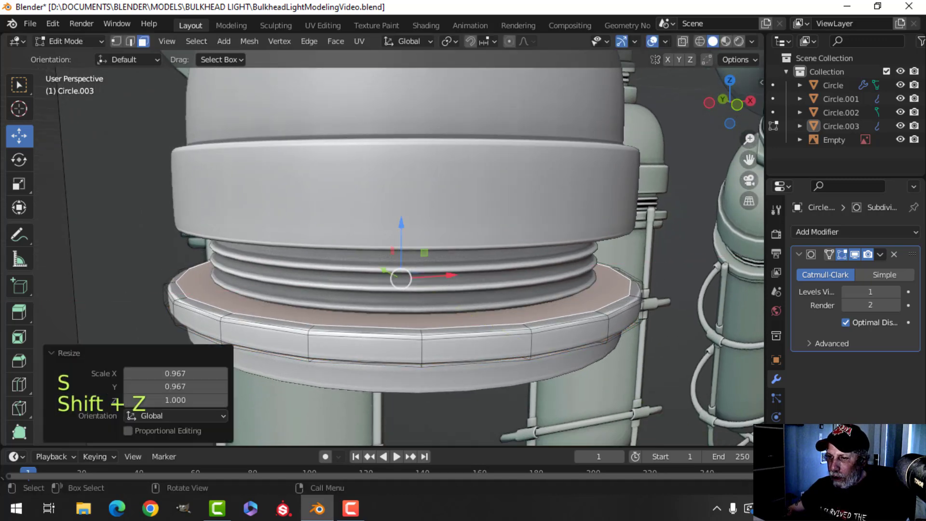
Scale the edge loops bordering the ring's outer side slightly closer together along Z, then return to Object Mode.
key("alt+a")
middle_click_drag(468, 344, 449, 309)
key("2")
left_click(431, 330, "alt+shift")
key("s")
key("z")
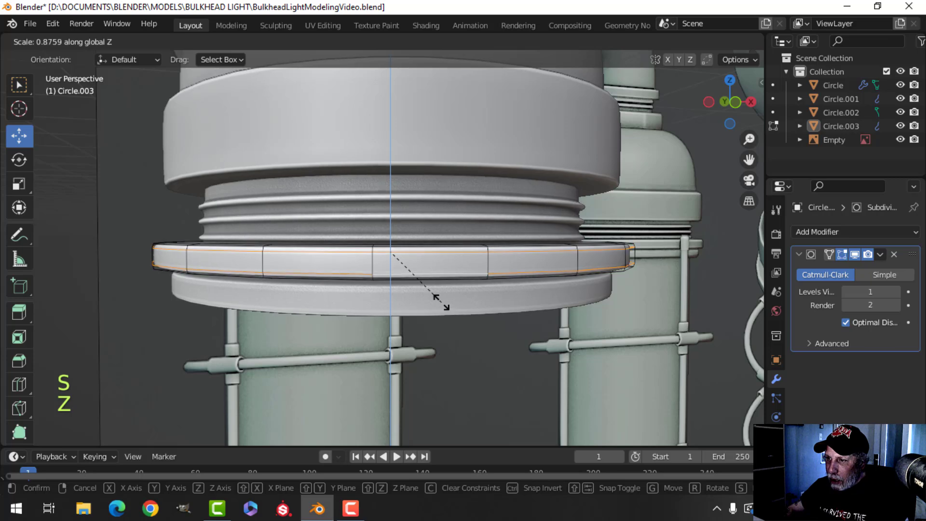
left_click(431, 299)
key("Tab")
scroll(467, 299, "down", 5)
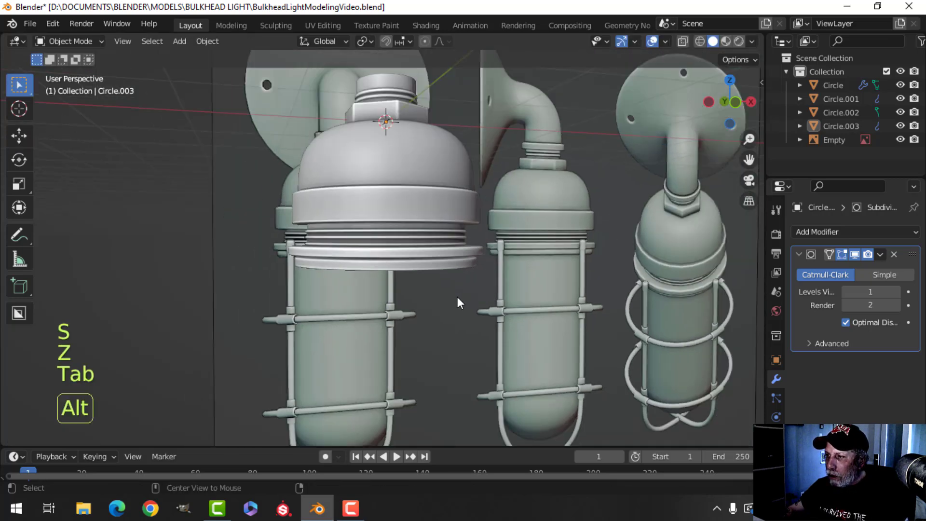
key("alt+a")
middle_click_drag(457, 297, 408, 297)
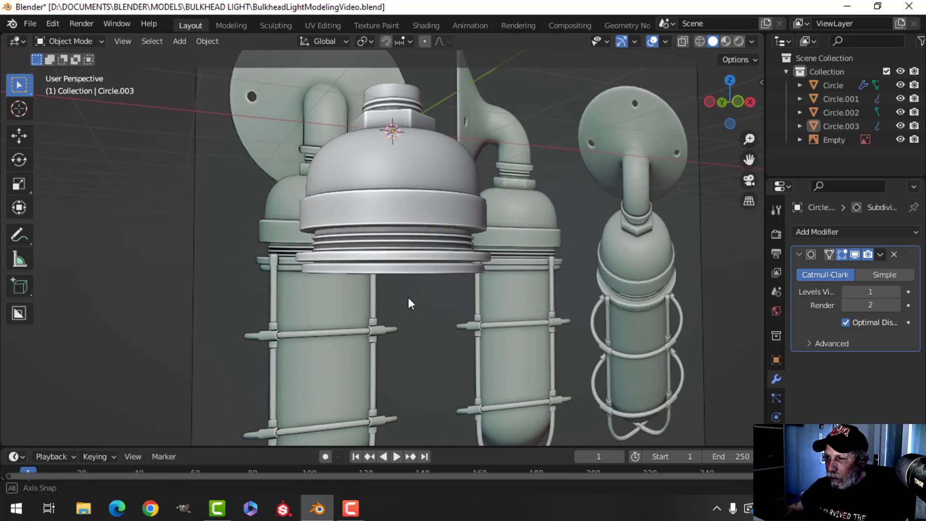
Scale the entire ring to about 1.32 along Z in front view to match the reference's thickness, then return to Object Mode.
key("KP_1")
scroll(424, 283, "up", 4)
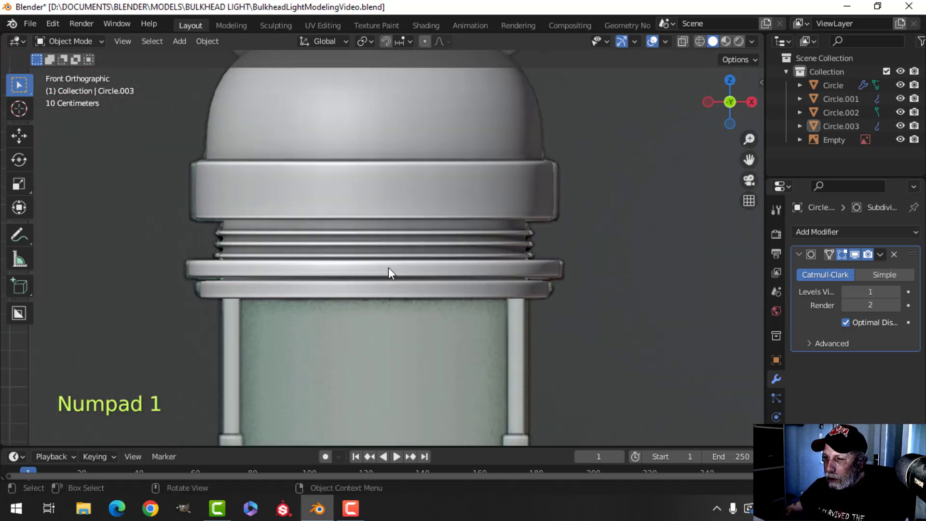
key("Tab")
key("a")
key("s")
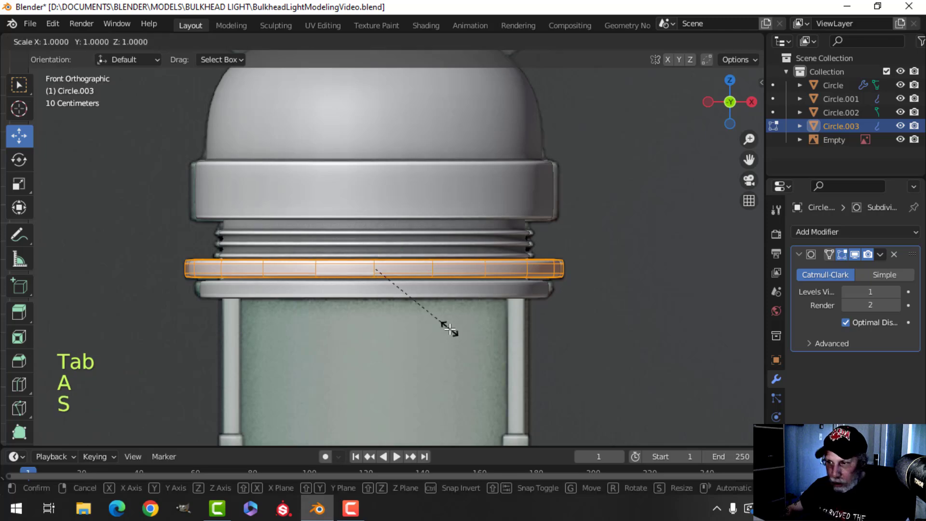
key("z")
left_click(478, 342)
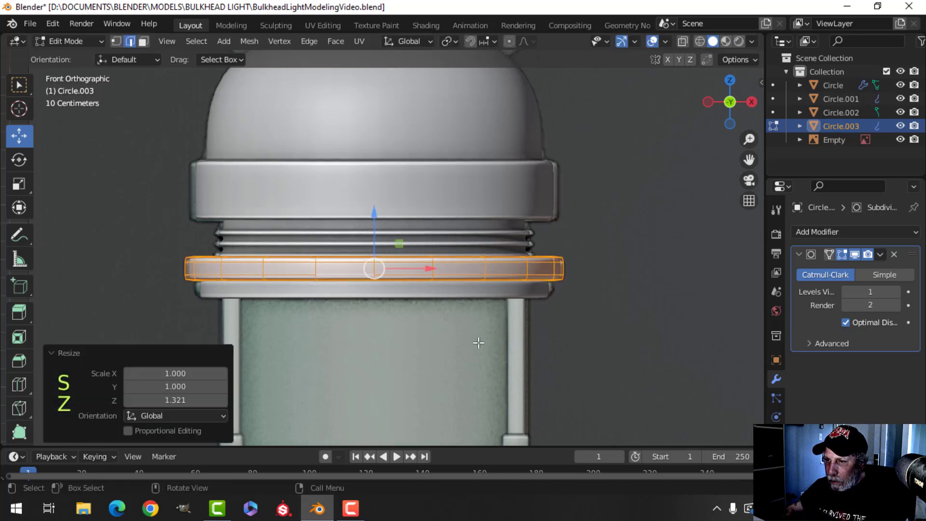
key("Tab")
scroll(531, 318, "down", 3)
key("alt+a")
middle_click_drag(428, 314, 395, 303)
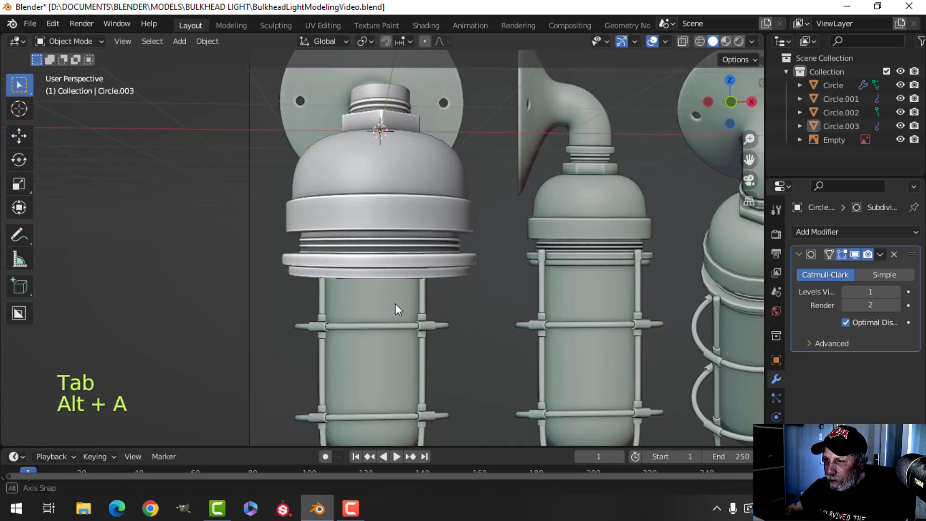
Compare the ring, flange and cage bar tops with the reference in front view using wireframe shading.
key("KP_1")
key("z")
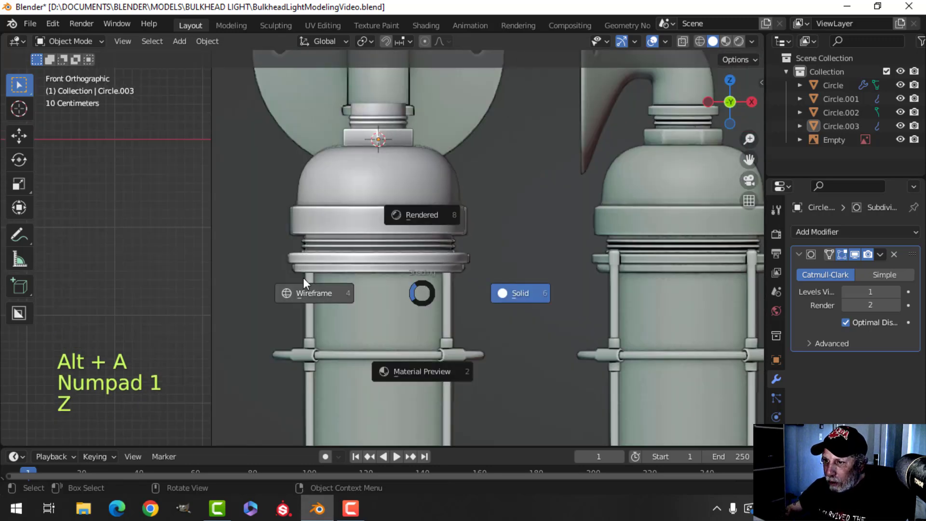
left_click(303, 277)
scroll(346, 302, "up", 5)
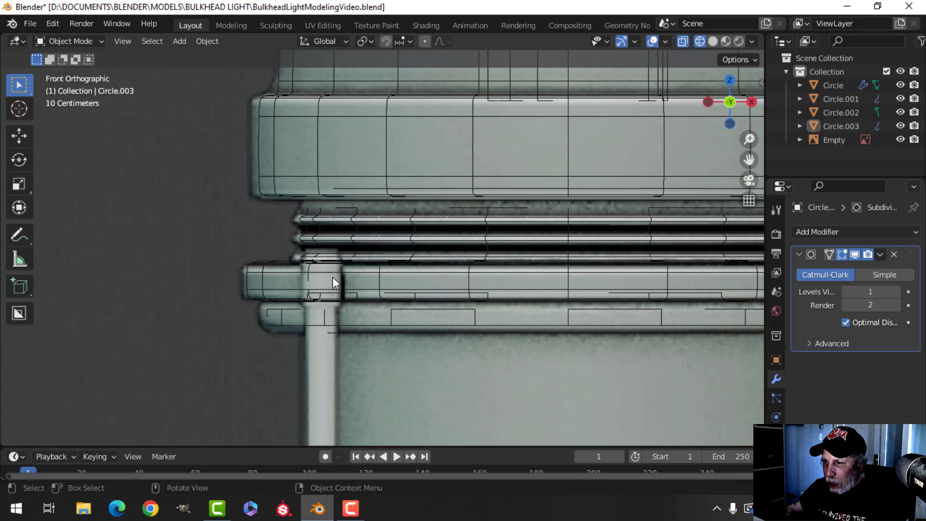
scroll(423, 305, "down", 5)
middle_click_drag(424, 305, 319, 309, "shift")
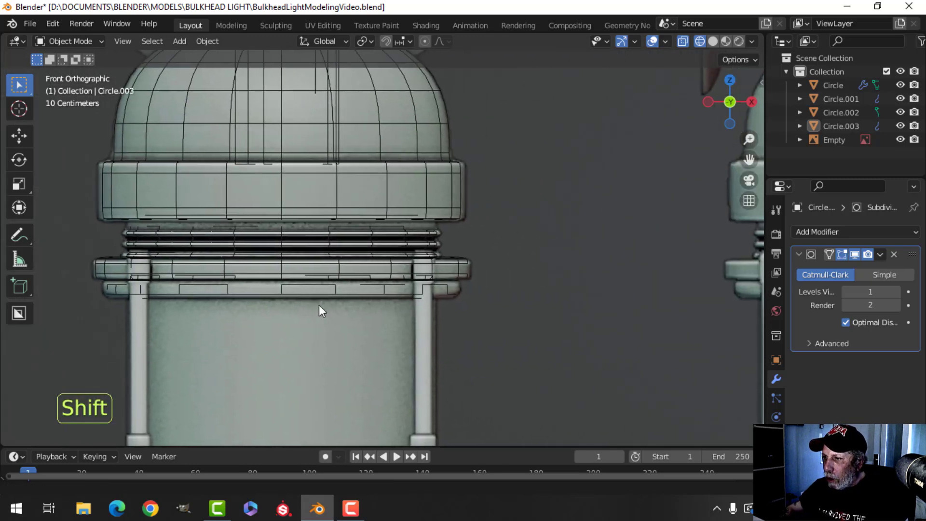
scroll(428, 275, "up", 5)
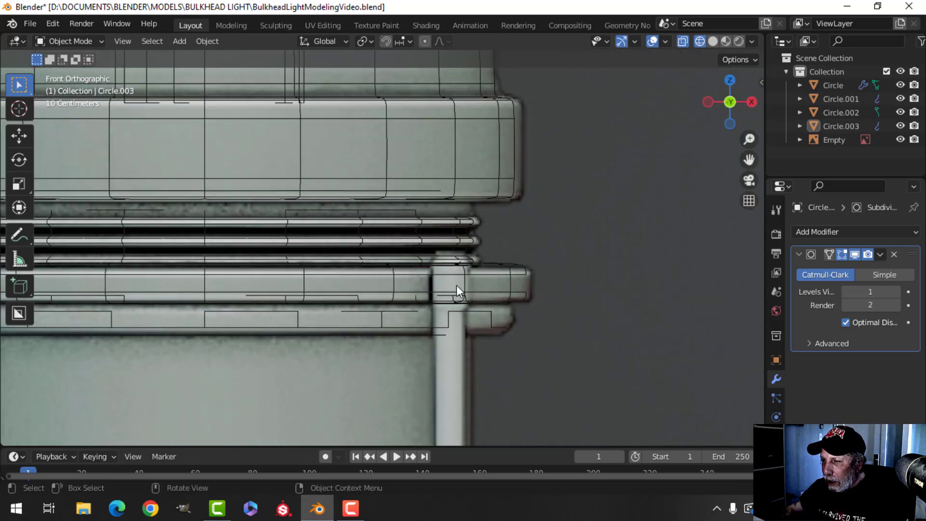
scroll(398, 279, "down", 5)
middle_click_drag(615, 309, 363, 317, "shift")
scroll(471, 274, "up", 5)
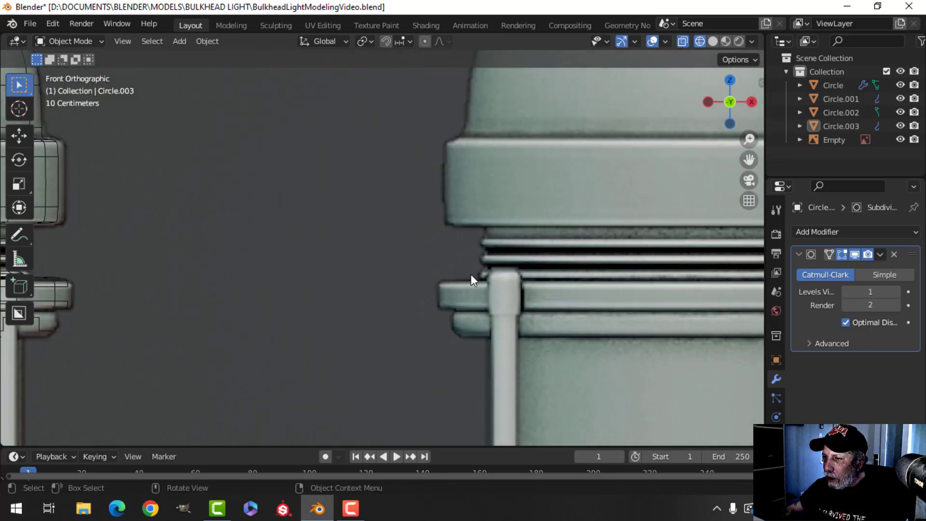
scroll(515, 293, "down", 3)
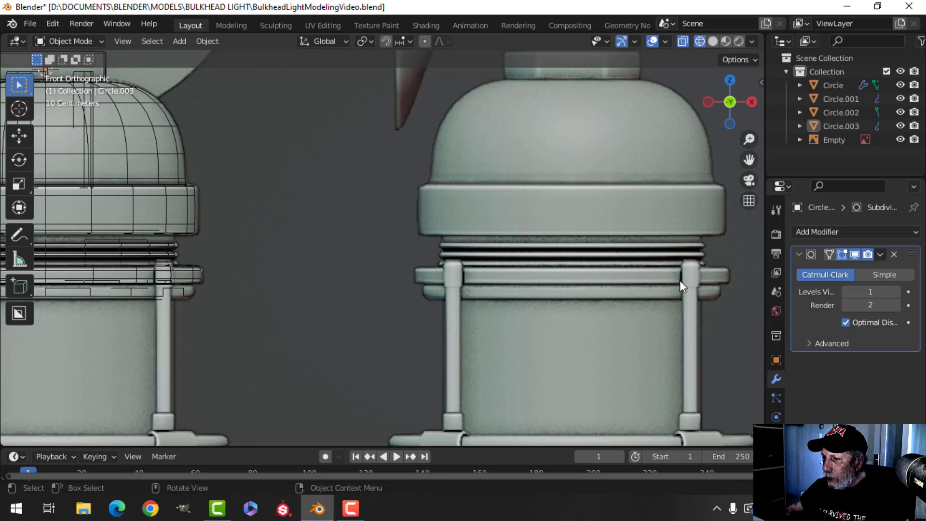
scroll(673, 292, "down", 3)
mouse_move(308, 306)
middle_mouse_down("shift")
mouse_move(484, 300)
mouse_move(499, 292)
mouse_move(440, 287)
mouse_move(482, 267)
mouse_move(450, 211)
mouse_move(429, 268)
middle_mouse_up("shift")
Restore solid shading and compare the modeled parts with the reference's front and side lamps.
key("z")
left_click(581, 301)
scroll(479, 300, "up", 4)
scroll(505, 291, "down", 2)
key("KP_1")
scroll(473, 266, "down", 3)
scroll(470, 277, "down", 2)
scroll(446, 224, "up", 1)
scroll(440, 229, "down", 1)
scroll(439, 251, "up", 2)
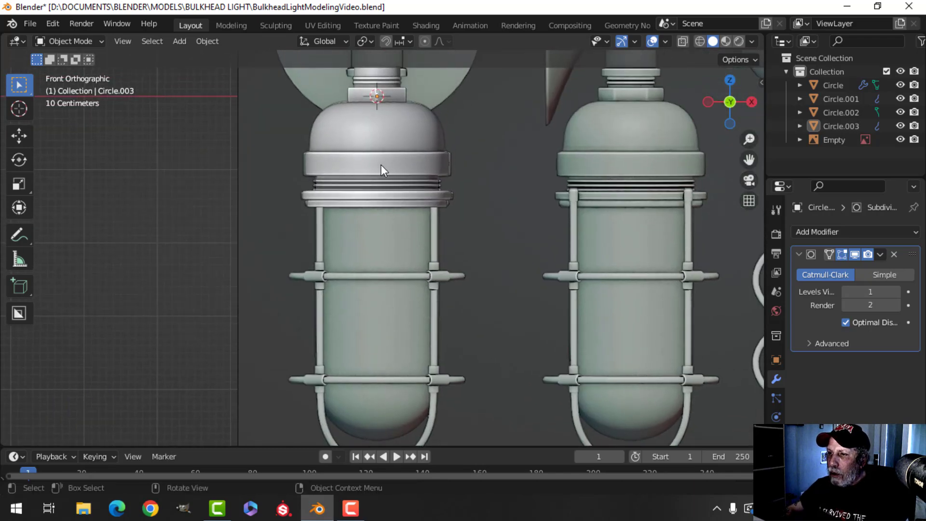
Duplicate an edge loop of the ring below the threads and move the copy about 2.3 m down along Z in front view.
left_click(383, 198)
key("Tab")
scroll(415, 224, "up", 2)
key("alt+a")
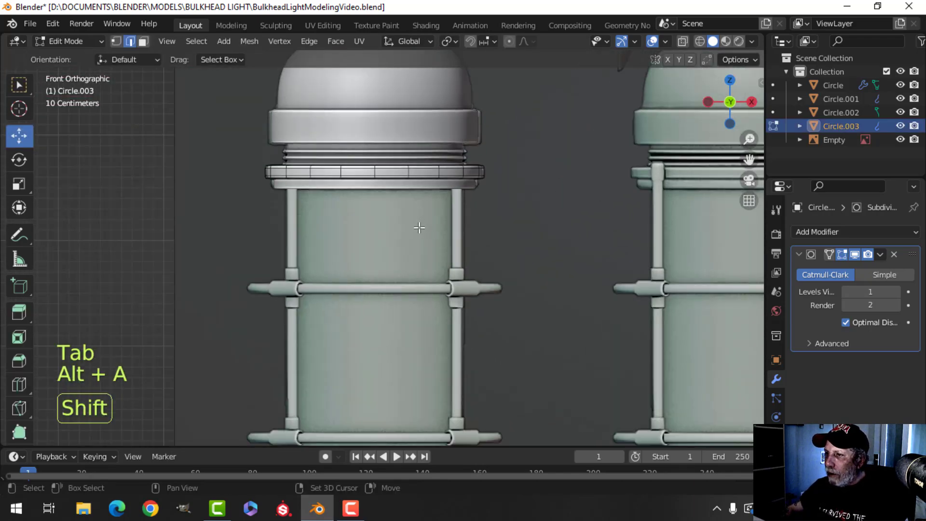
middle_click_drag(419, 228, 427, 237)
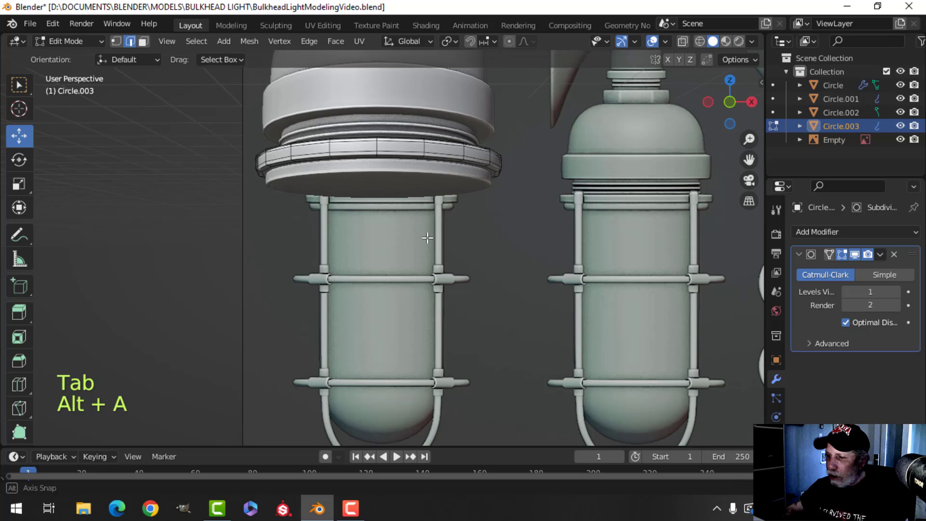
left_click(400, 150, "alt")
key("KP_1")
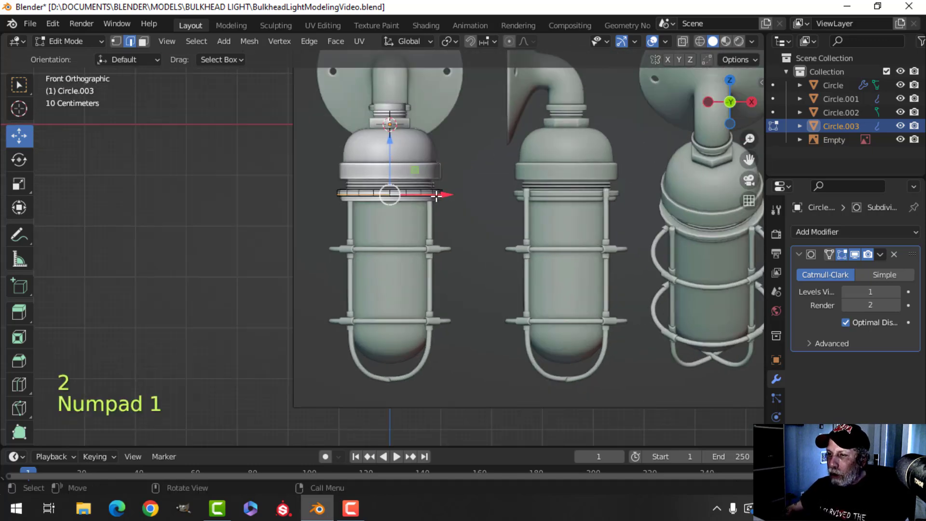
key("shift+d")
left_click_drag(390, 127, 386, 220)
left_click_drag(388, 253, 388, 254)
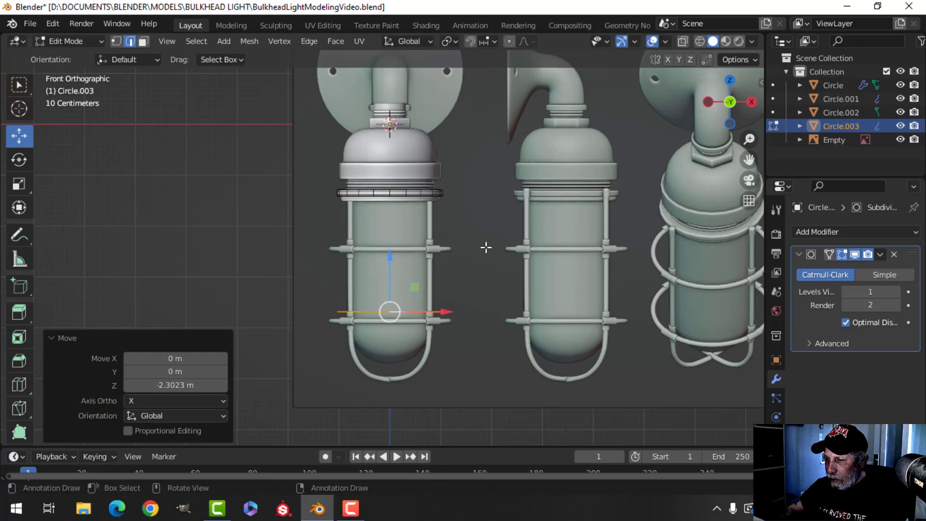
Scale the copied loop to 0.787, then by 0.961 in wireframe shading to match the reference's vertical cage bars.
scroll(483, 251, "up", 4)
key("s")
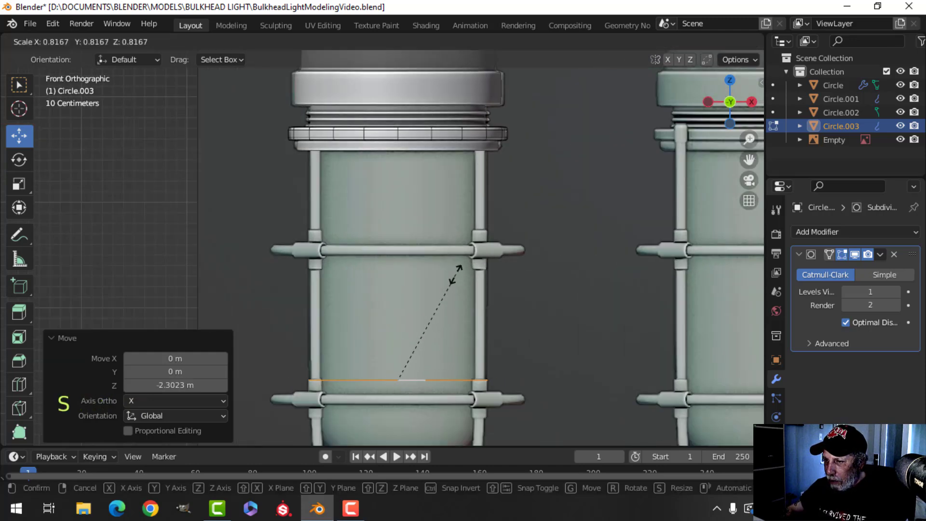
left_click(454, 268)
key("z")
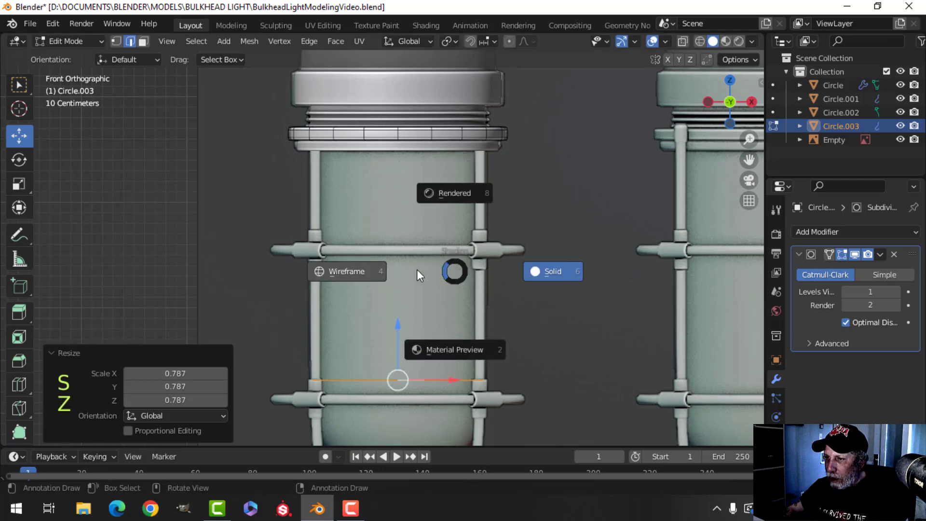
middle_click_drag(454, 295, 433, 185, "shift")
key("1")
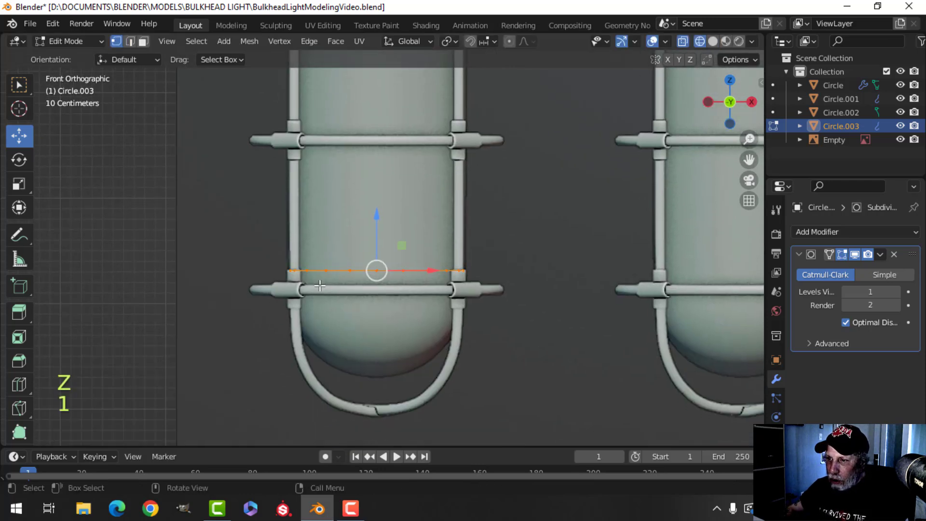
key("s")
left_click(521, 285)
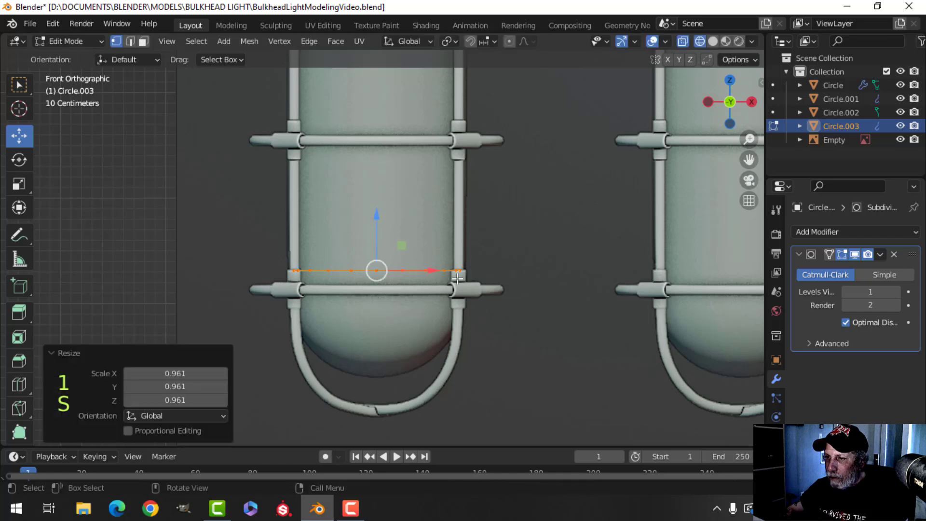
Move the loop about 1.02 m further down along Z to the bottom of the reference glass.
scroll(398, 193, "down", 3)
left_click_drag(391, 192, 390, 232)
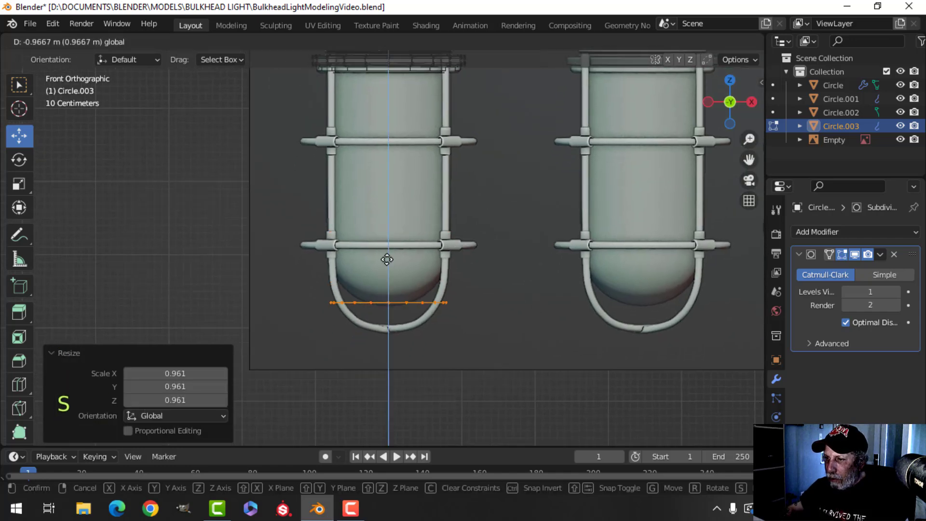
left_click_drag(385, 263, 385, 264)
scroll(441, 236, "down", 2)
middle_click_drag(444, 236, 444, 258, "shift")
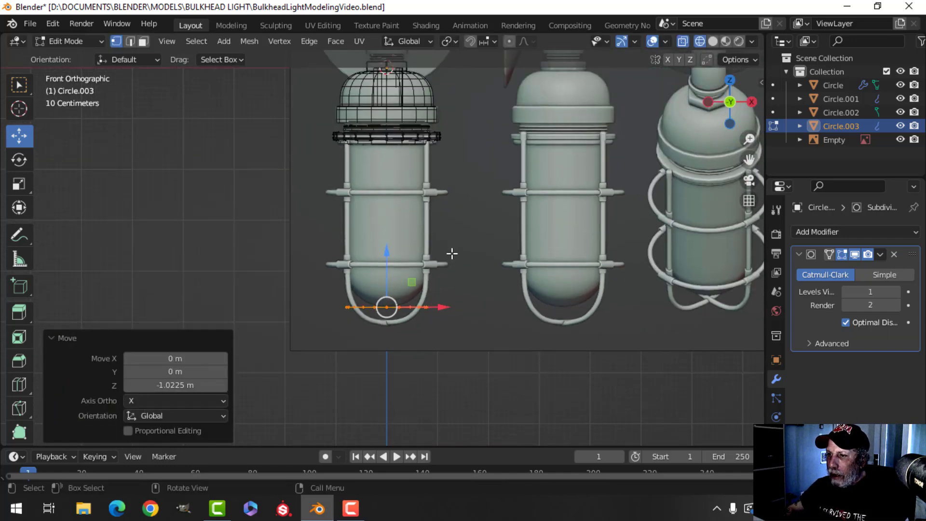
Extrude the loop about 3.41 m up along Z into the ring to form the glass cylinder's wall.
key("e")
right_click(401, 253)
left_click_drag(380, 253, 394, 107)
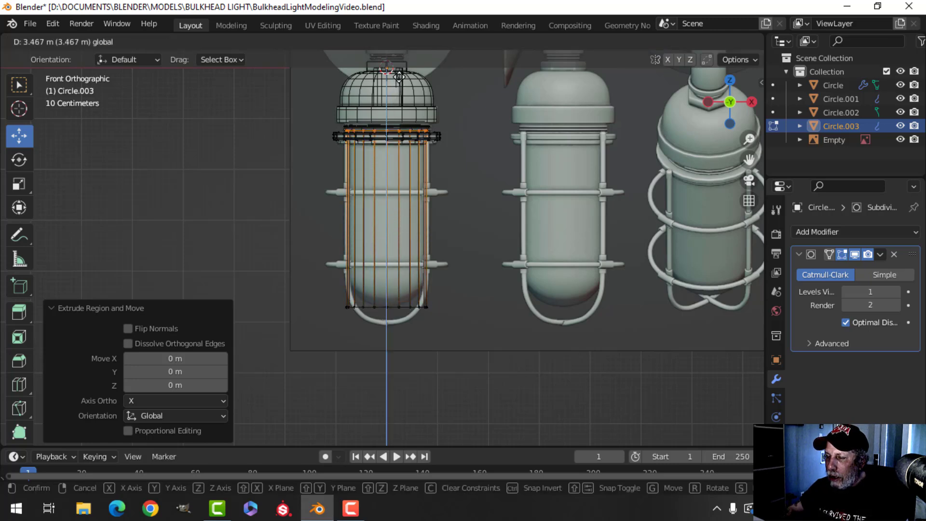
left_click_drag(399, 78, 398, 79)
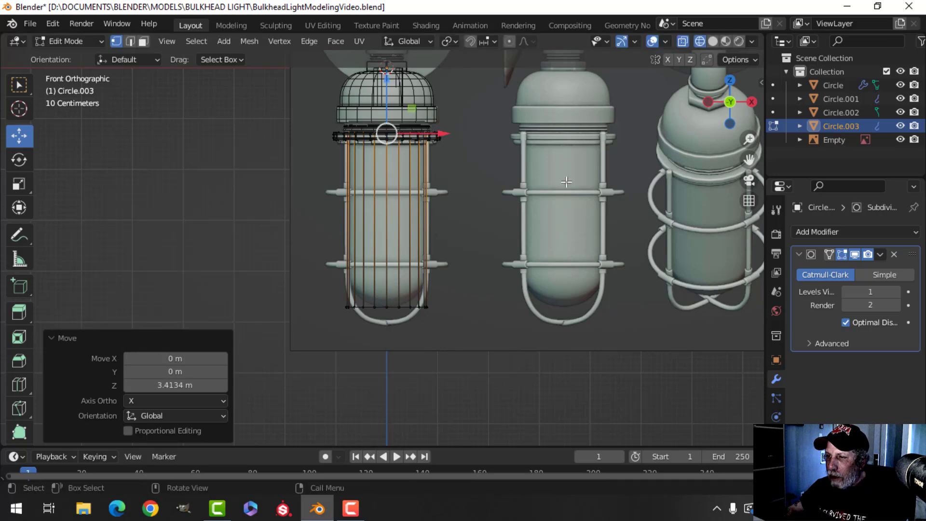
In solid shading, turn off the subdivision's viewport display and fill the cylinder's open bottom loop with a face.
key("z")
left_click(650, 201)
mouse_move(478, 211)
middle_mouse_down()
mouse_move(447, 200)
mouse_move(427, 137)
mouse_move(430, 157)
middle_mouse_up()
scroll(431, 158, "up", 3)
key("2")
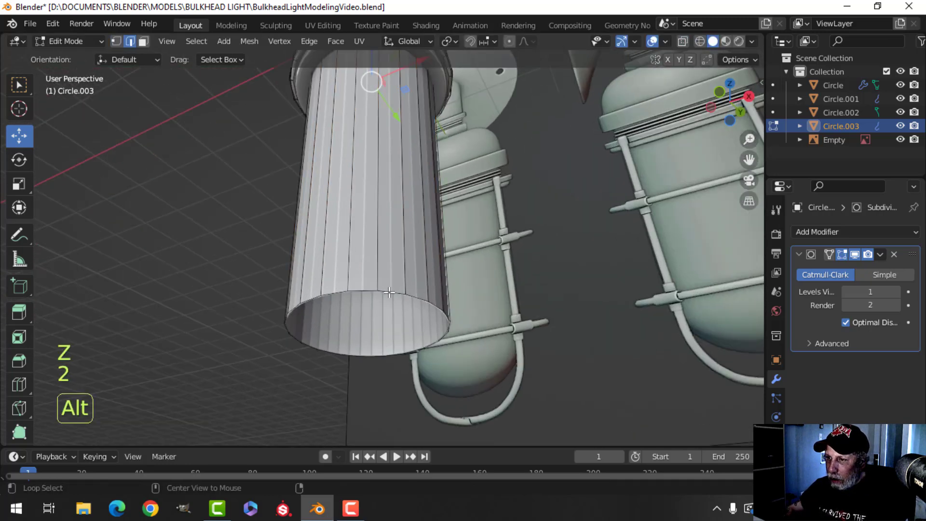
key("alt+a")
left_click(338, 354, "alt+shift")
left_click(855, 254)
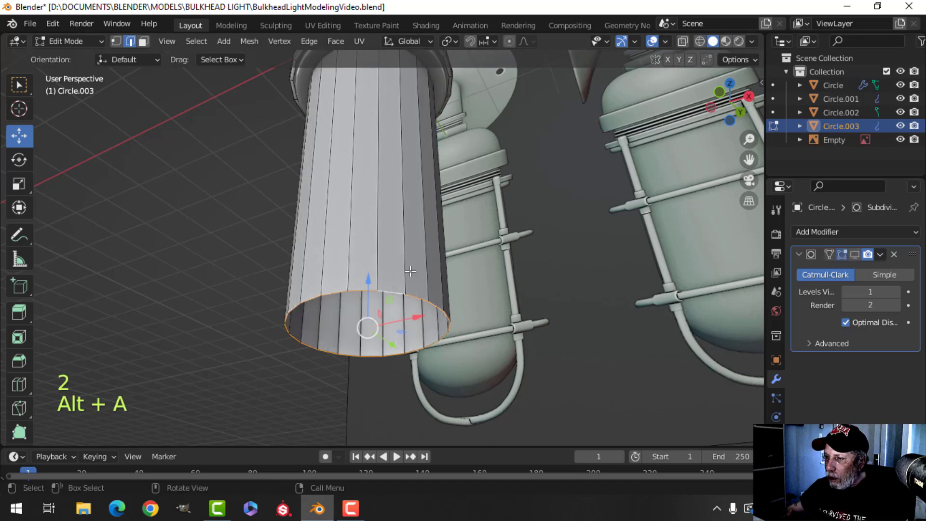
key("f")
Bevel the cylinder's bottom edge in front view with several segments to round it into the reference glass's dome.
middle_click_drag(419, 265, 400, 274)
scroll(401, 293, "up", 4)
scroll(400, 274, "down", 5)
key("KP_1")
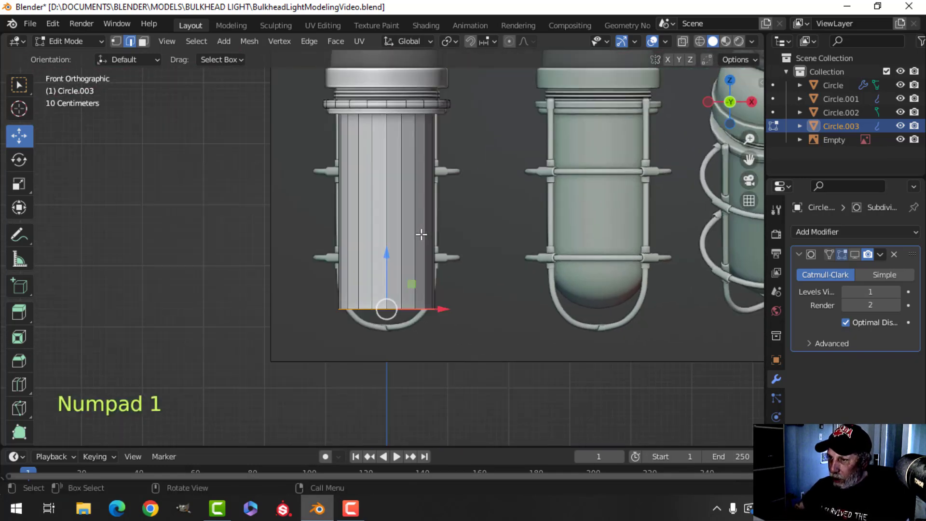
key("z")
left_click(372, 239)
mouse_move(519, 289)
middle_mouse_down("shift")
mouse_move(441, 232)
mouse_move(460, 254)
middle_mouse_up("shift")
scroll(434, 235, "up", 2)
key("ctrl+b")
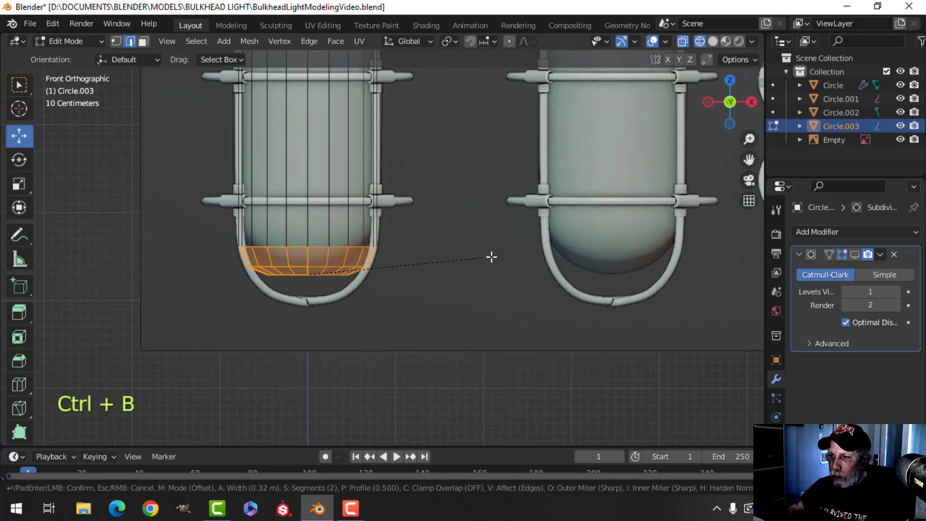
left_click(524, 255)
Restore solid shading, return to Object Mode and shade the ring and glass object smooth.
mouse_move(523, 254)
middle_mouse_down()
mouse_move(409, 234)
mouse_move(381, 207)
middle_mouse_up()
key("alt+a")
key("z")
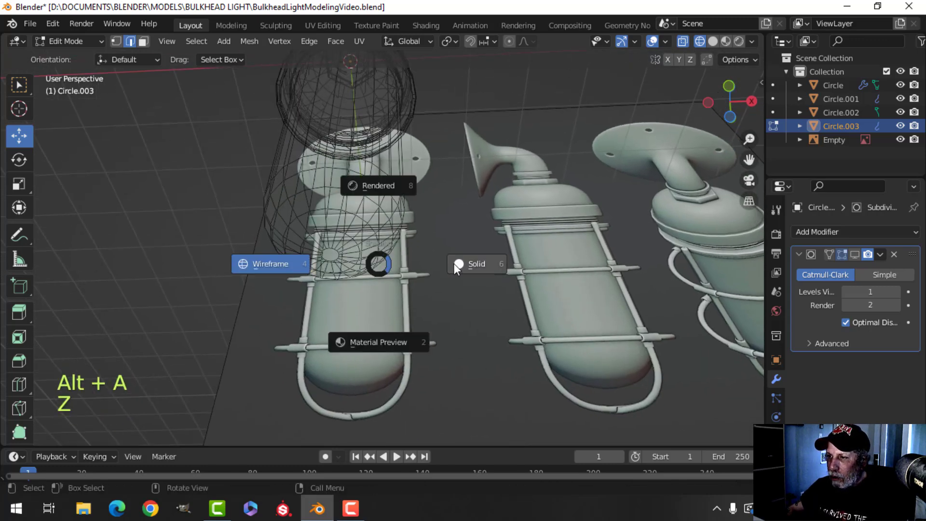
left_click(454, 264)
mouse_move(453, 263)
middle_mouse_down()
mouse_move(368, 263)
mouse_move(403, 306)
mouse_move(415, 262)
mouse_move(398, 263)
middle_mouse_up()
key("Tab")
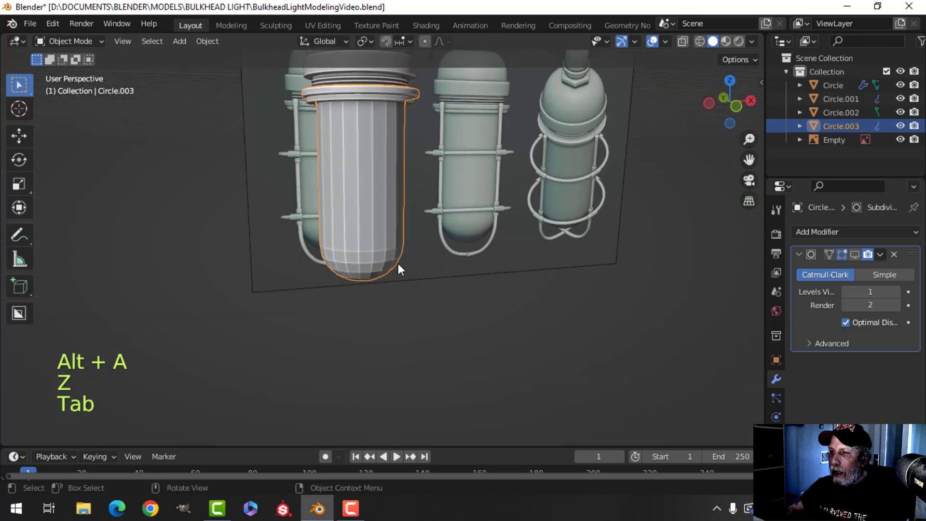
right_click(384, 167)
left_click(384, 166)
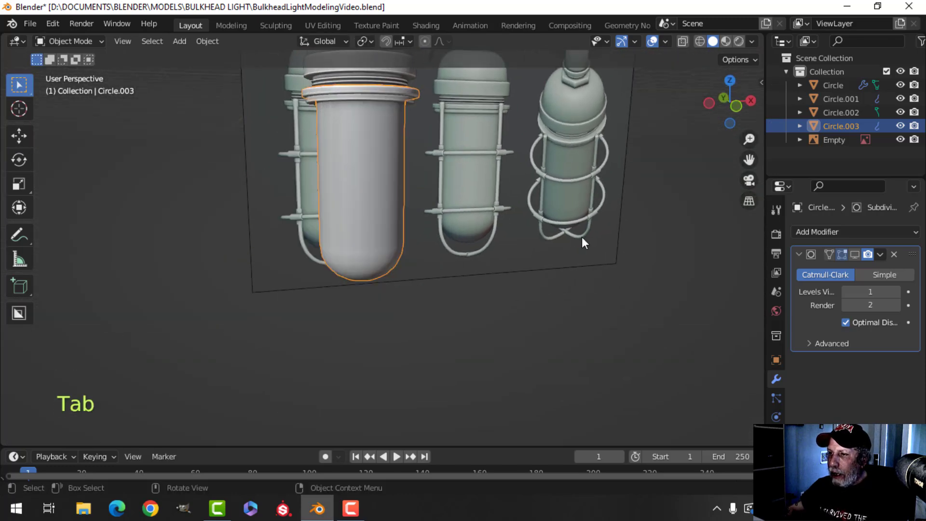
Check the glass with the subdivision display toggled, then remove the Subdivision modifier from the ring and glass object.
left_click(855, 258)
left_click(855, 258)
key("alt+a")
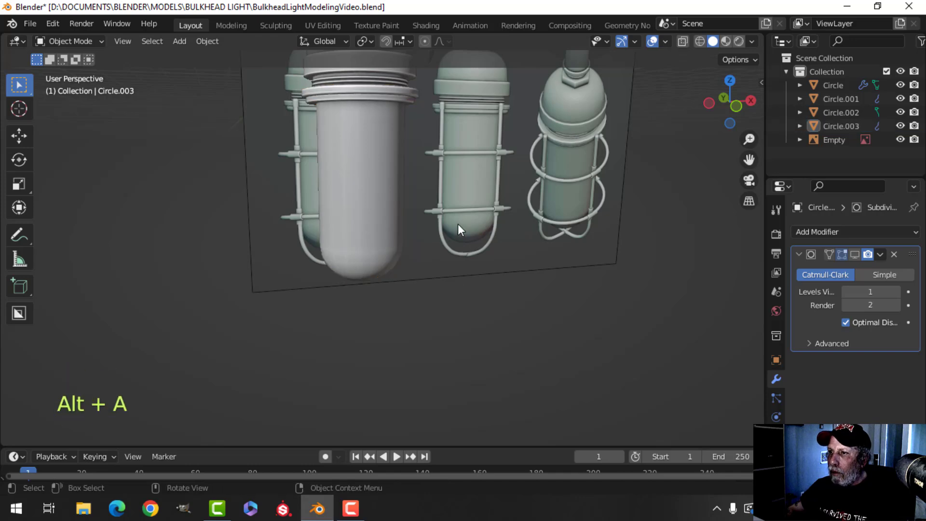
middle_click_drag(458, 224, 418, 257)
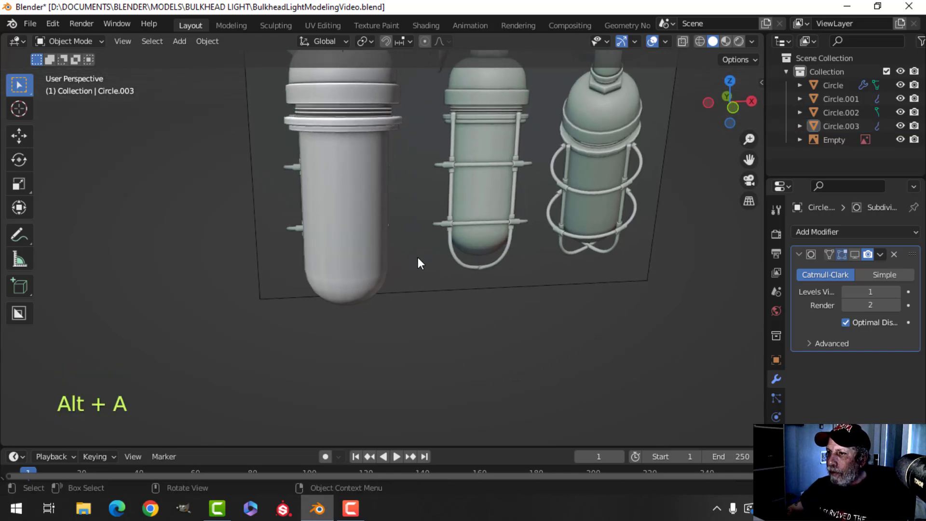
left_click(893, 255)
Examine the ring, threads and glass up close against the reference lamps.
middle_click_drag(436, 218, 379, 254)
scroll(412, 221, "up", 3)
middle_click_drag(379, 255, 349, 250)
scroll(309, 234, "up", 3)
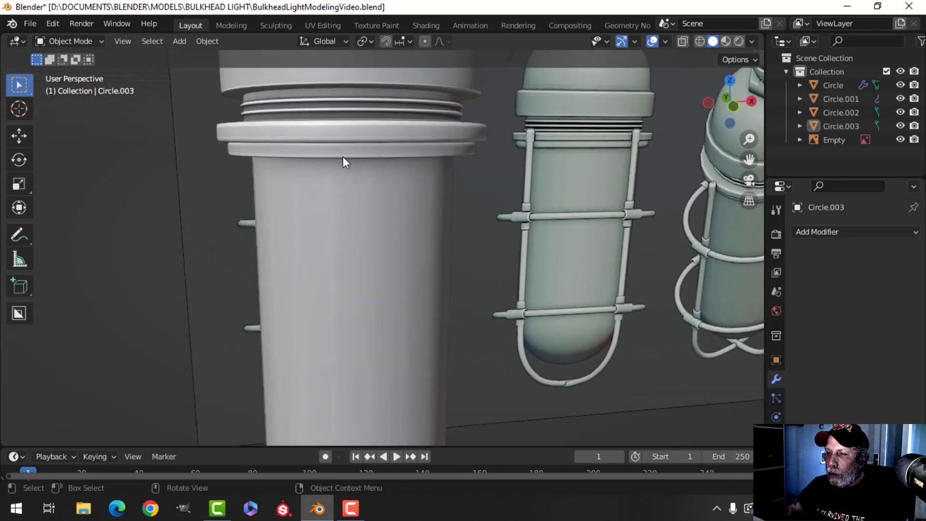
middle_click_drag(344, 157, 372, 137)
left_click(372, 137)
scroll(398, 214, "up", 3)
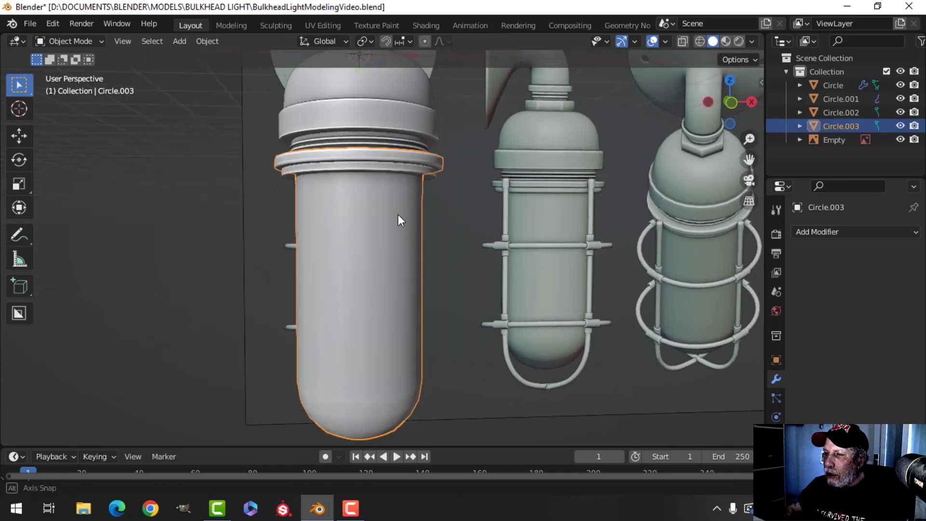
middle_click_drag(398, 214, 363, 221)
key("alt+a")
scroll(364, 223, "up", 3)
scroll(364, 223, "up", 2)
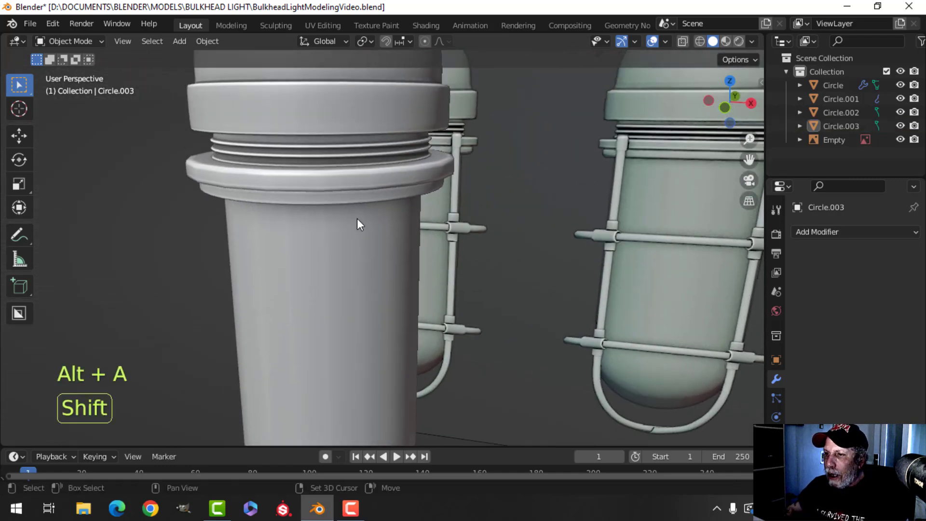
left_click(339, 184)
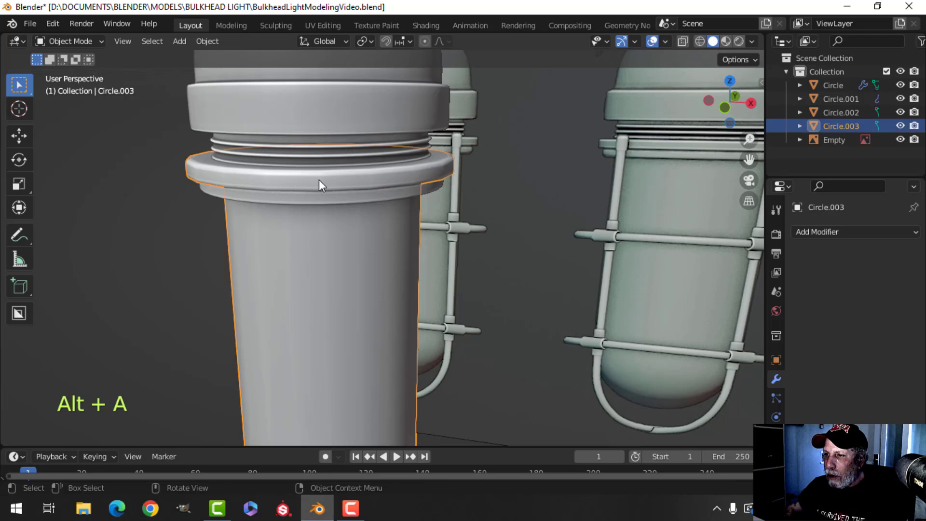
scroll(355, 237, "down", 3)
key("alt+a")
middle_click_drag(355, 236, 388, 211)
scroll(366, 221, "down", 3)
Turn on the Statistics overlay in the viewport and save the file.
left_click(665, 42)
left_click(603, 153)
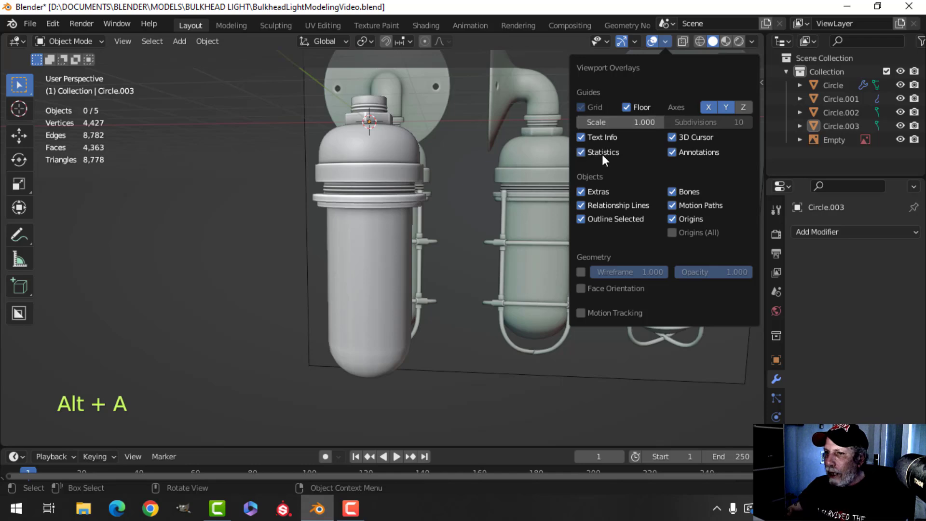
scroll(446, 164, "down", 2)
middle_click_drag(446, 164, 346, 183)
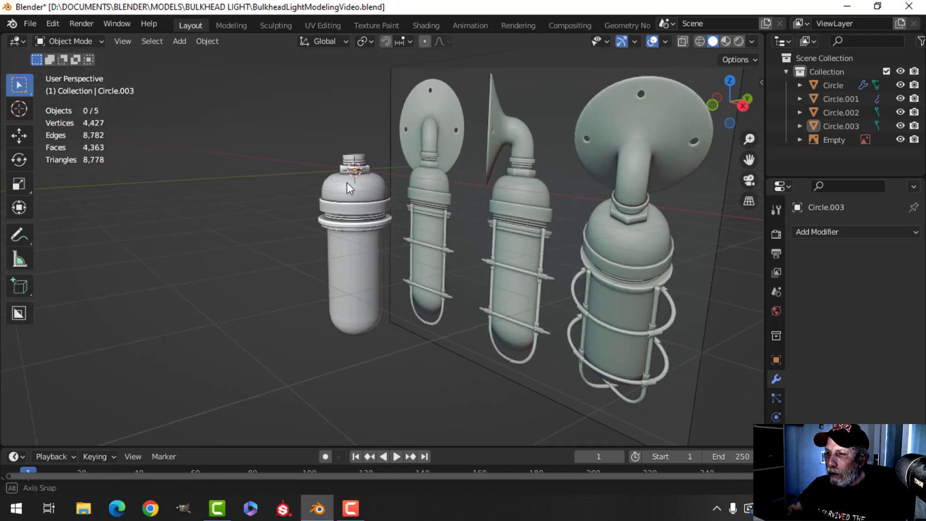
scroll(390, 142, "up", 4)
middle_click_drag(390, 143, 369, 191)
key("ctrl+s")
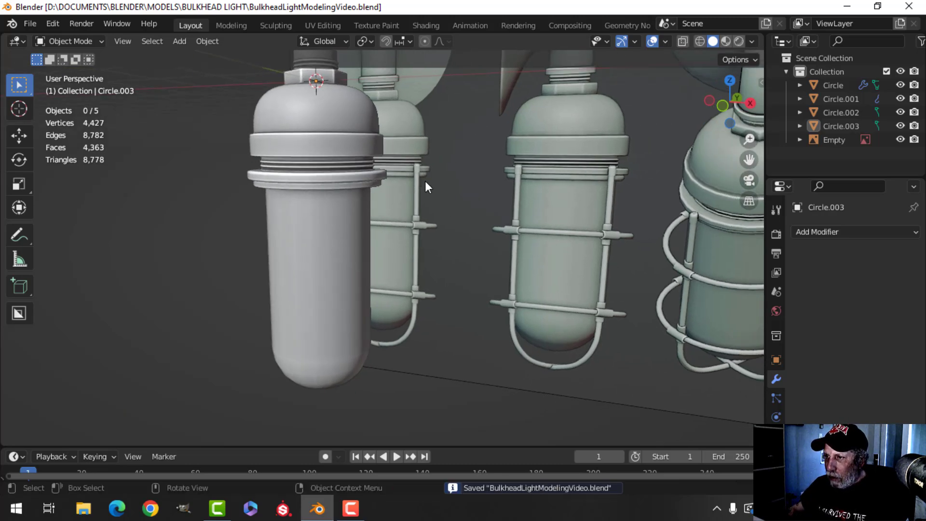
Enter Edit Mode on the ring and glass object and grow a face selection from the dome's bottom over the whole glass.
scroll(427, 181, "up", 3)
scroll(430, 160, "down", 2)
middle_click_drag(333, 203, 325, 234)
scroll(326, 234, "down", 1)
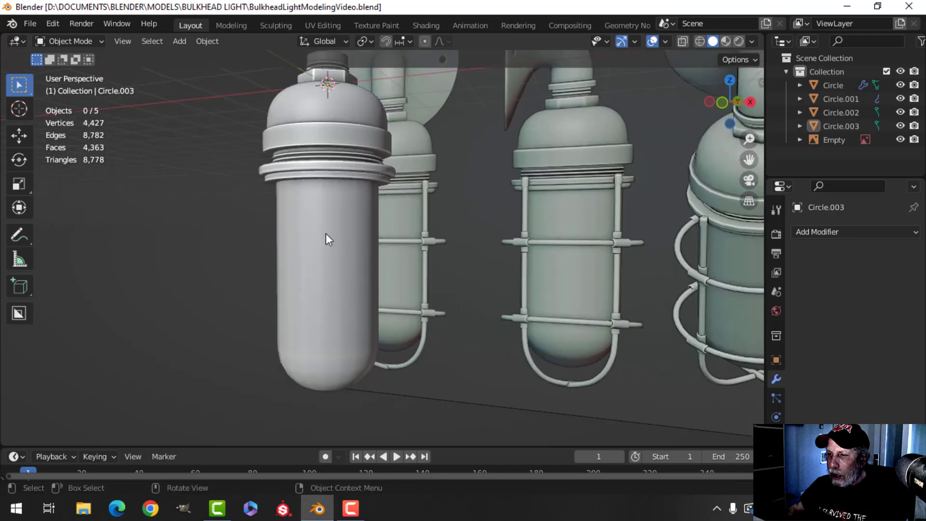
scroll(326, 233, "down", 2)
left_click(324, 245)
scroll(403, 258, "up", 2)
middle_click_drag(380, 264, 328, 281)
key("Tab")
key("3")
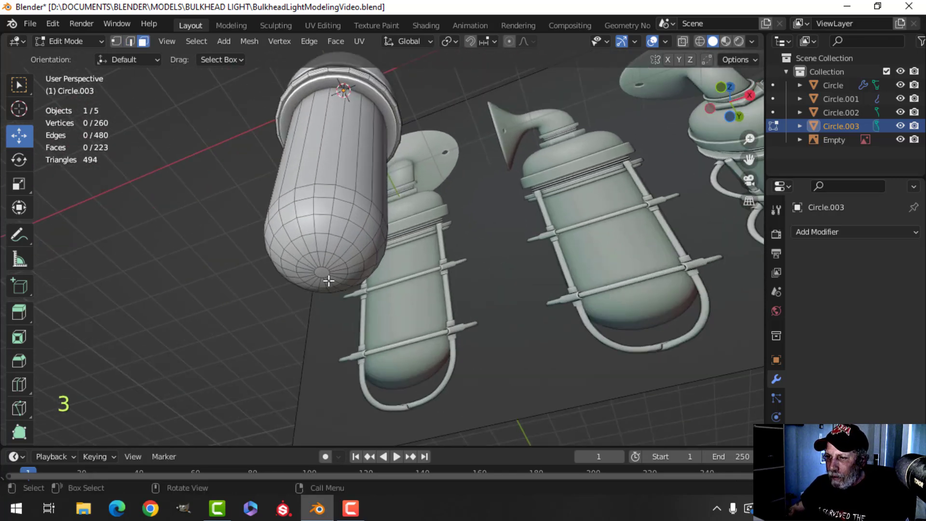
key("ctrl+KP_Add")
key("ctrl+KP_Add")
key("ctrl+KP_Add")
key("ctrl+KP_Add")
key("ctrl+KP_Add")
key("ctrl+KP_Add")
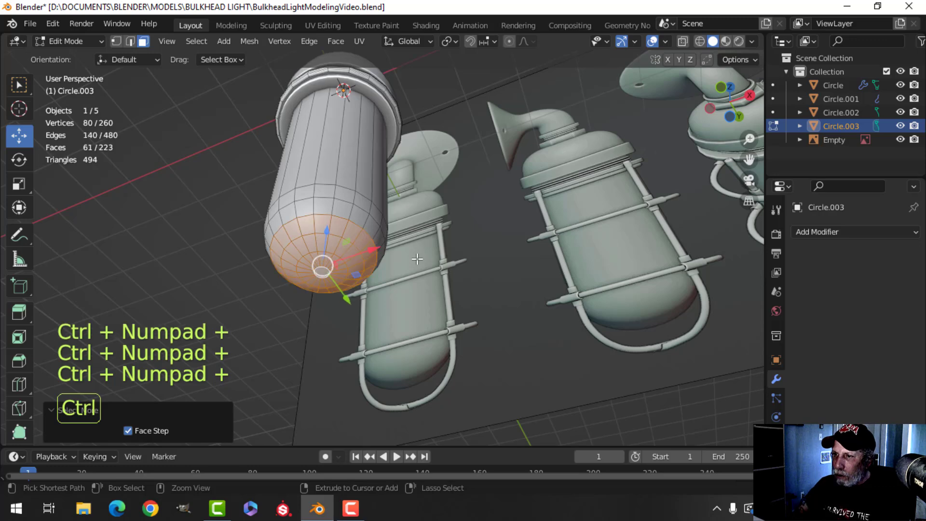
middle_click_drag(418, 260, 434, 321)
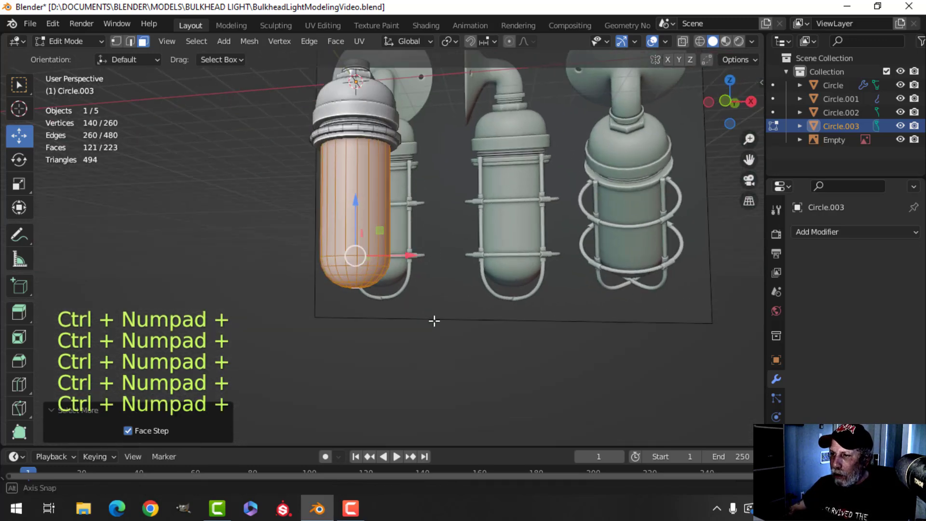
Duplicate the selected glass faces in place, working in front view.
key("KP_1")
scroll(441, 323, "up", 3)
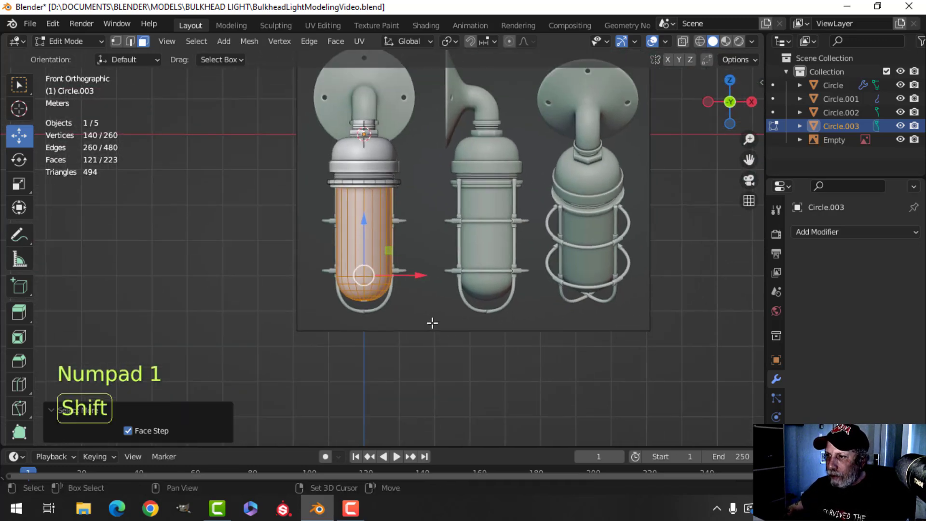
key("shift+d")
right_click(442, 307)
scroll(490, 243, "down", 3)
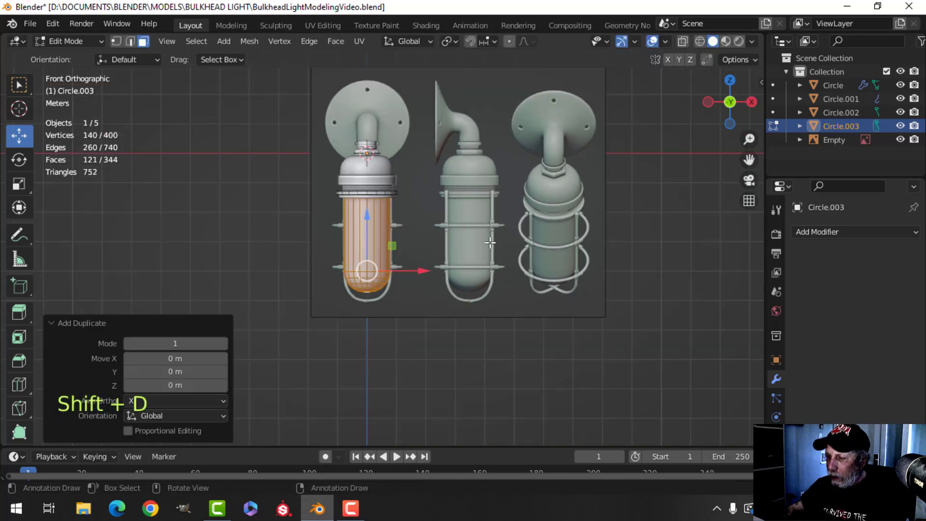
Move the duplicated glass about 2.78 m forward along Y, shrink it to a small capsule, and separate it as its own object.
key("KP_3")
left_click_drag(418, 275, 338, 275)
key("s")
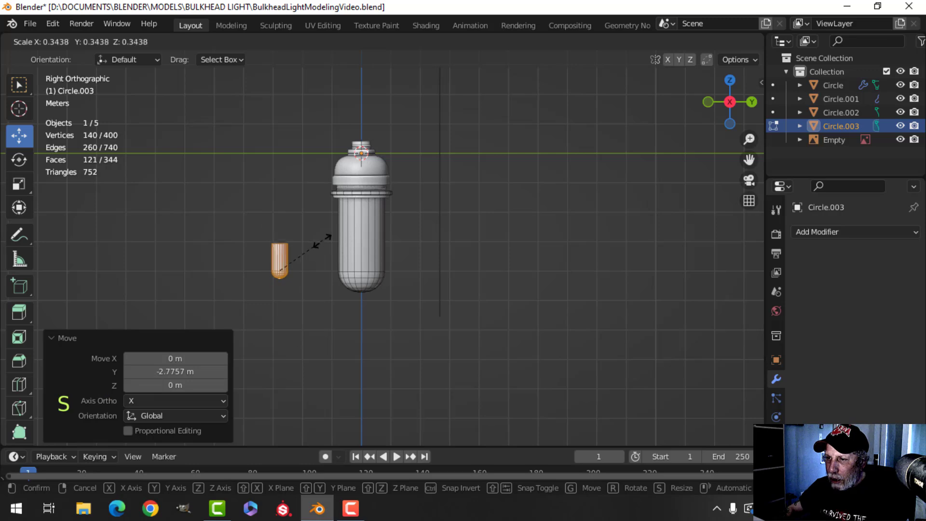
left_click(306, 253)
key("p")
left_click(306, 251)
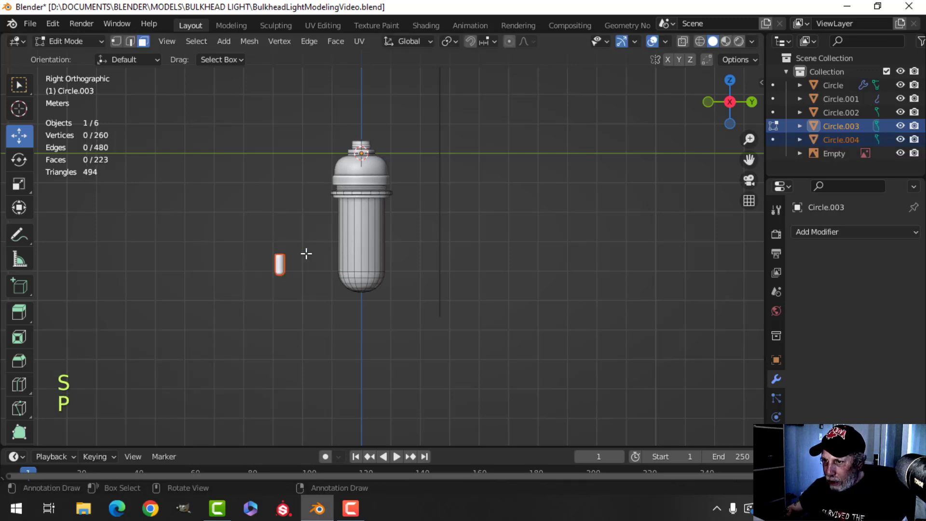
In Edit Mode, scale the whole separated capsule to about 0.754 along Z and rotate it 180° about X.
key("Tab")
left_click(279, 264)
key("Tab")
key("a")
scroll(306, 259, "up", 3)
middle_click_drag(306, 259, 353, 208, "shift")
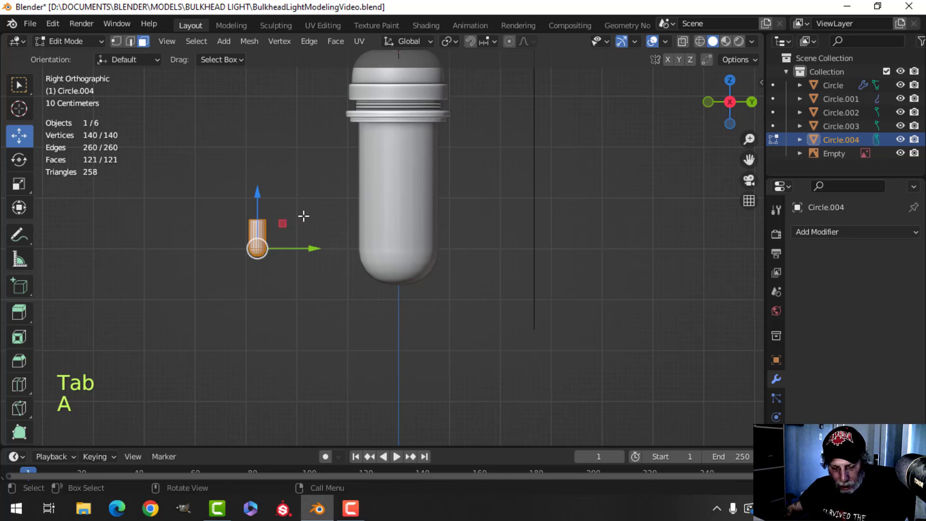
key("s")
key("z")
left_click(280, 212)
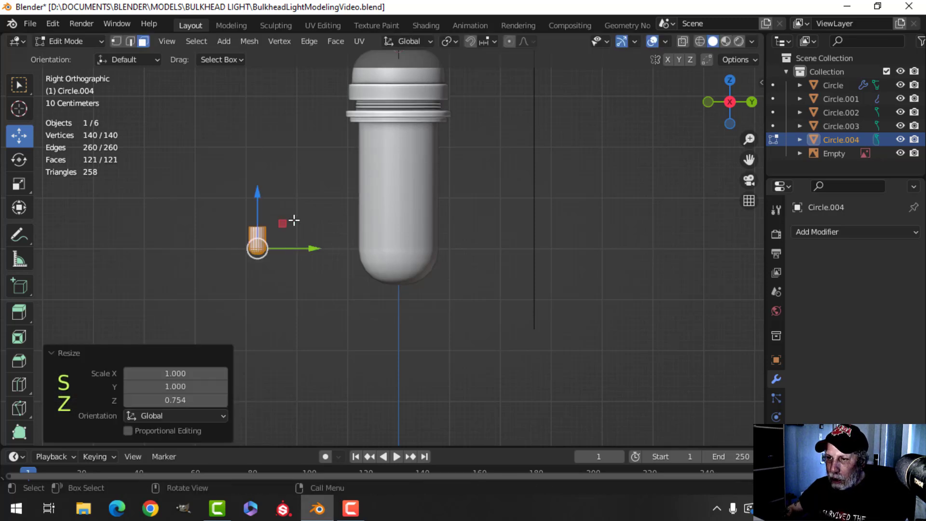
type("r")
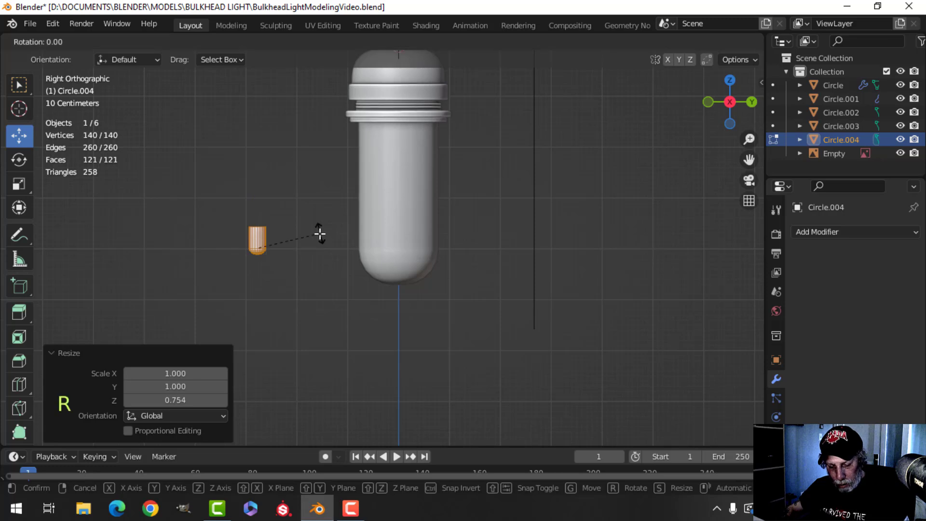
type("x180")
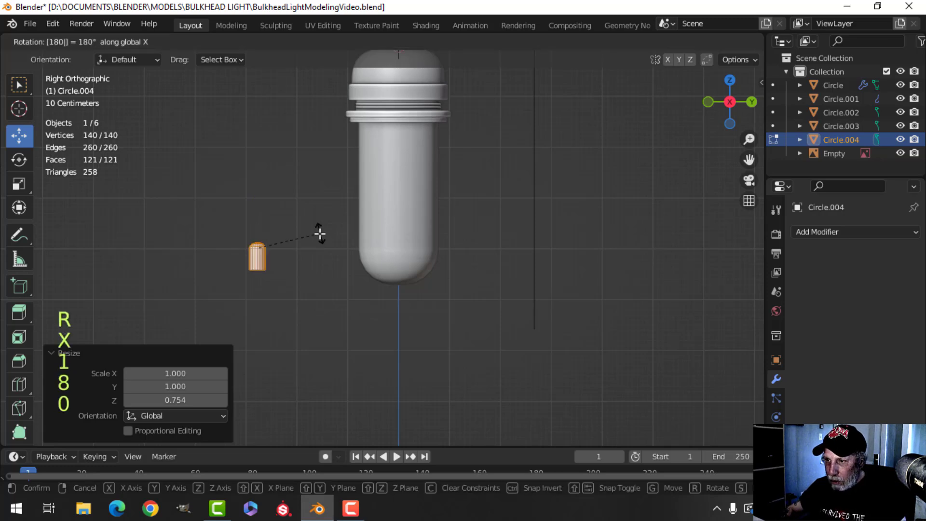
key("Return")
Raise the small cap to ring height and bring it about 1.42 m along Y toward the ring, then raise it another 0.16 m.
left_click_drag(266, 210, 266, 67)
left_click_drag(310, 114, 382, 101)
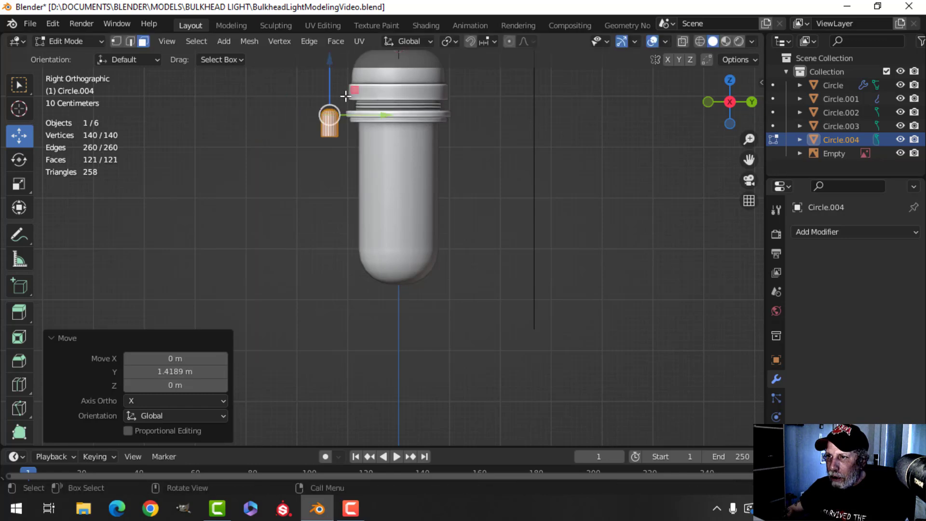
left_click_drag(331, 73, 332, 66)
Scale the small cap uniformly to about 0.624 in wireframe front view, judging its size against the ring.
key("KP_1")
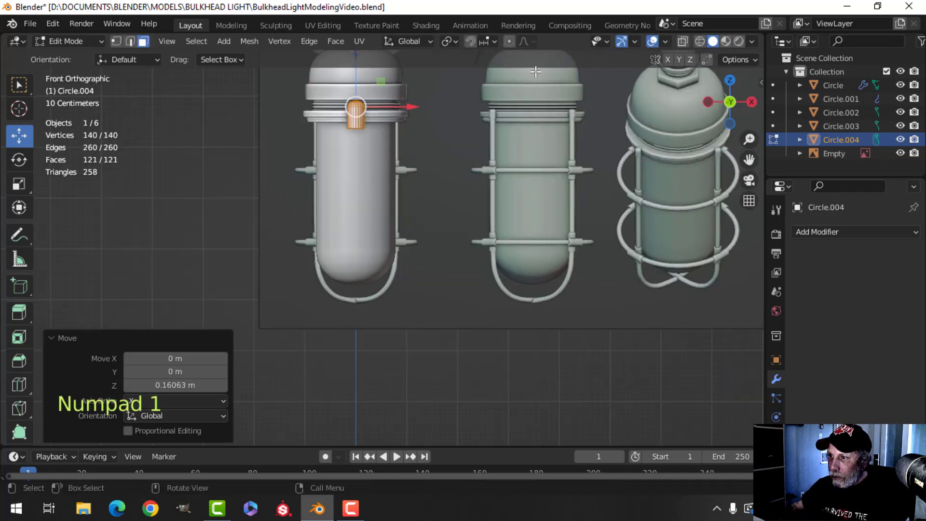
scroll(536, 71, "up", 4)
middle_click_drag(469, 87, 420, 336, "shift")
scroll(421, 336, "up", 3)
middle_click_drag(325, 290, 416, 283, "shift")
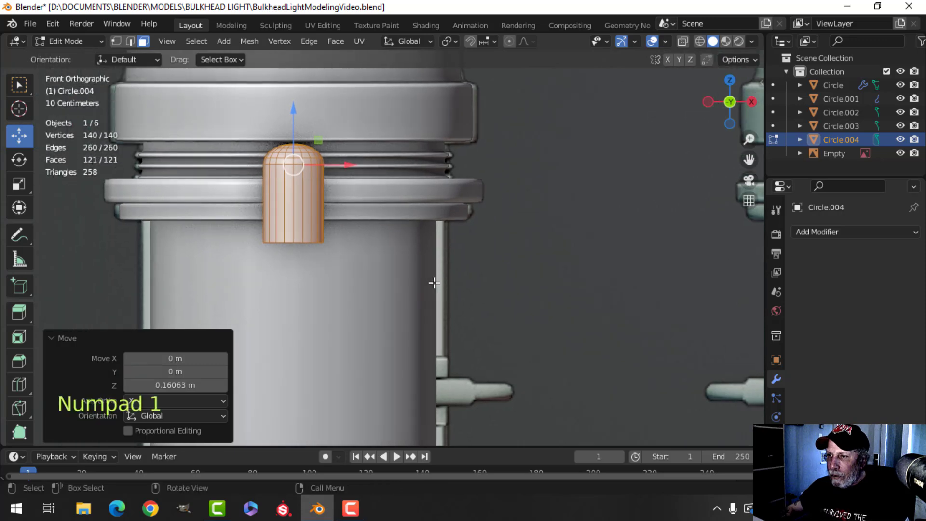
key("z")
left_click(337, 290)
middle_click_drag(358, 264, 423, 265, "shift")
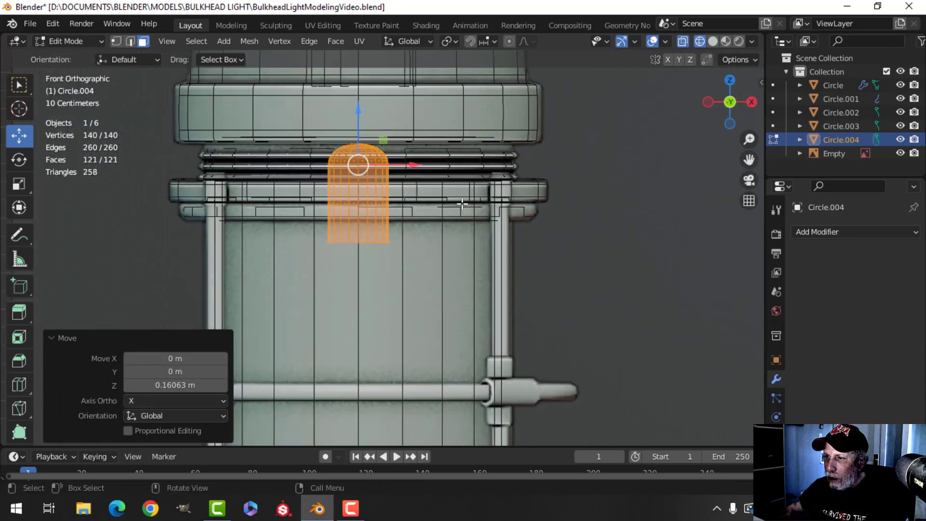
key("s")
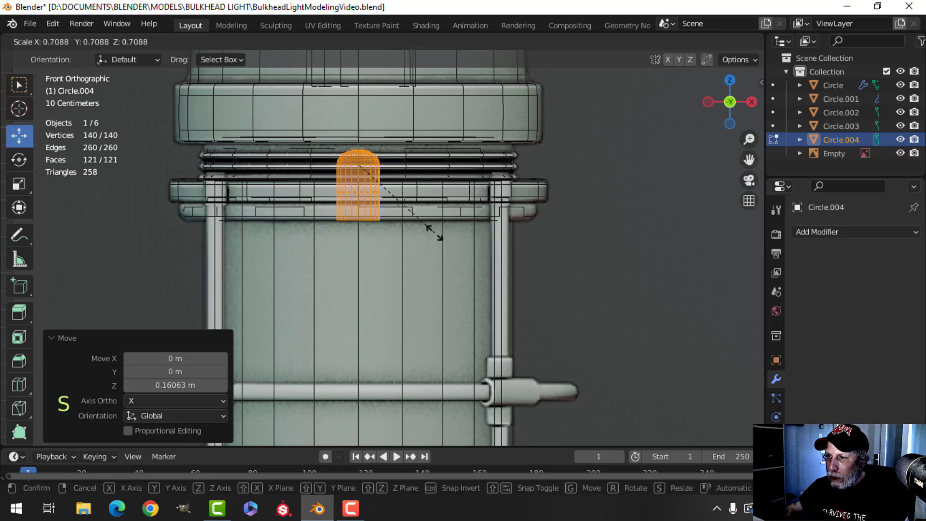
left_click(416, 233)
Fit the cap to the ring: scale about 0.773 along Z, lower it about 0.06 m, and scale about 0.836 overall.
key("s")
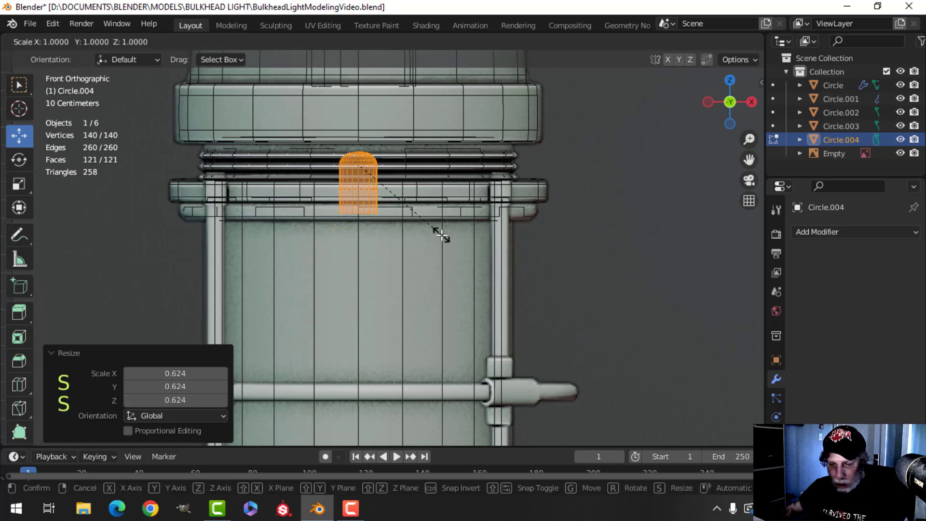
key("z")
left_click(414, 229)
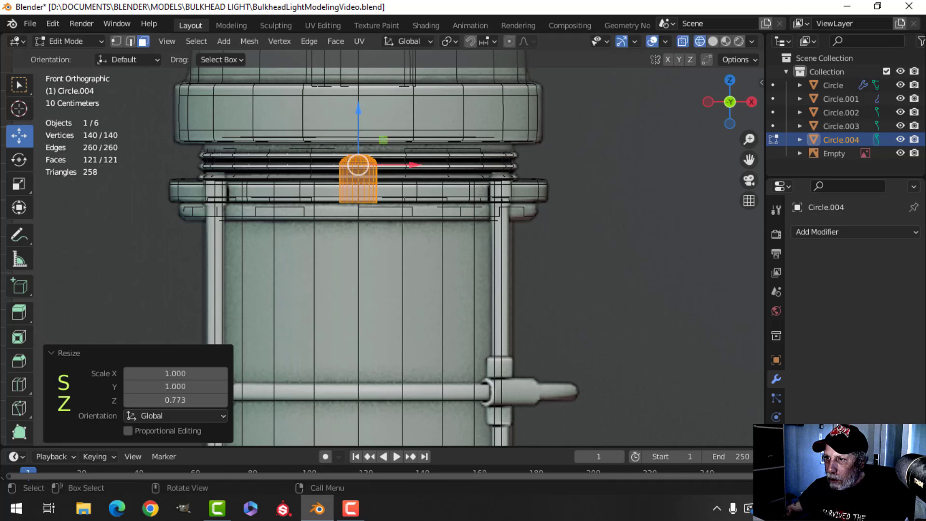
left_click_drag(361, 122, 360, 134)
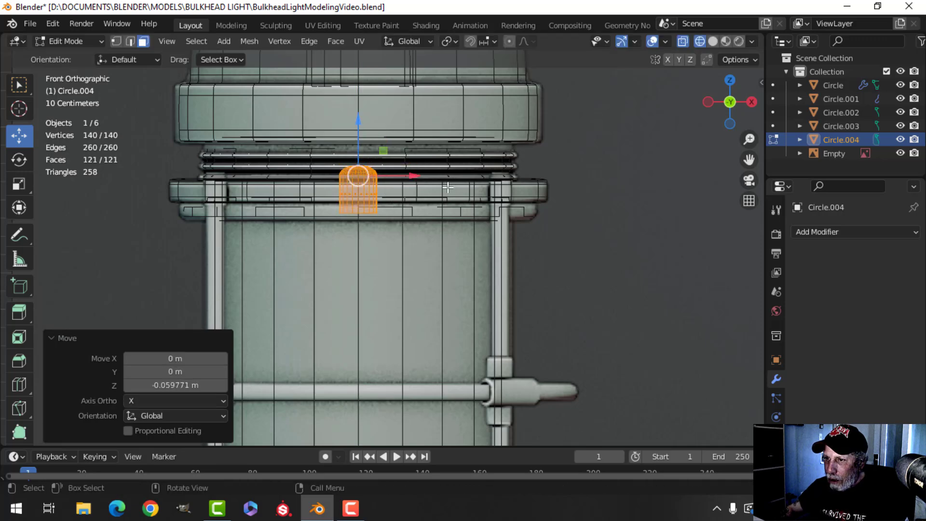
key("s")
left_click(430, 189)
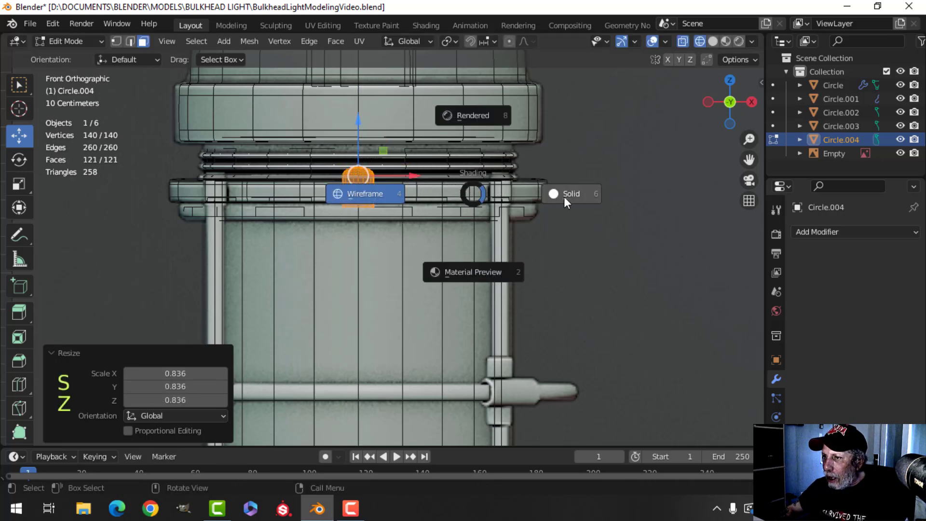
Return to solid shading and move the small cap along Y up against the ring's outer edge.
left_click(564, 195)
middle_click_drag(449, 198, 362, 246)
scroll(322, 231, "up", 2)
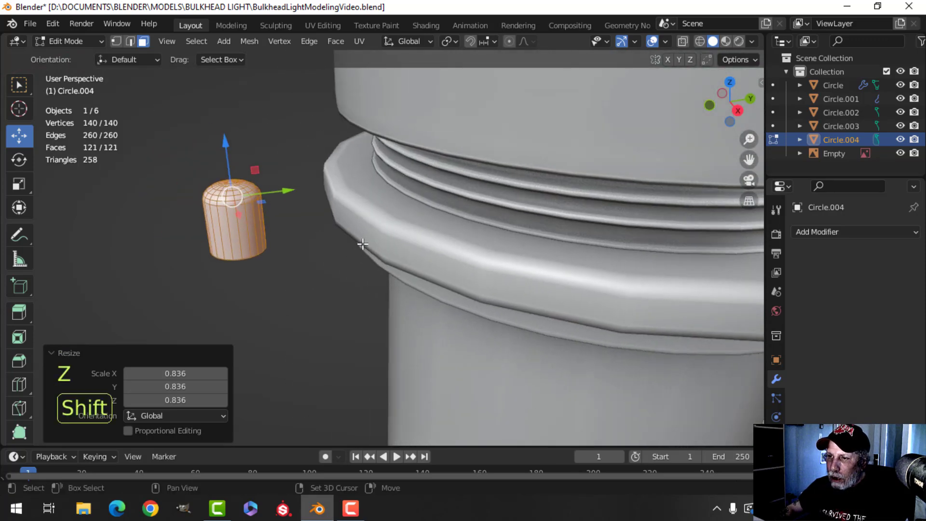
left_click_drag(280, 190, 357, 180)
Add a level 1 Subdivision Surface modifier to the ring and glass object, then deselect everything.
key("Tab")
left_click(662, 265)
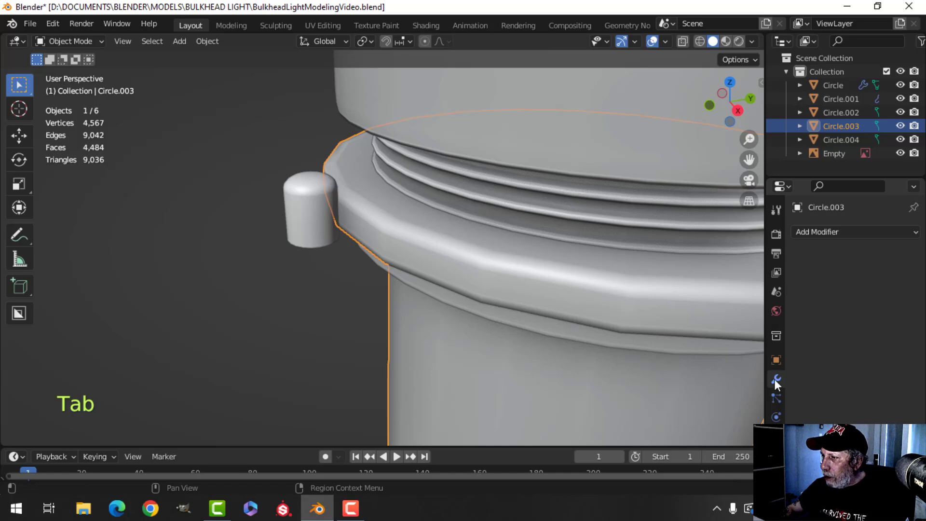
key("ctrl+1")
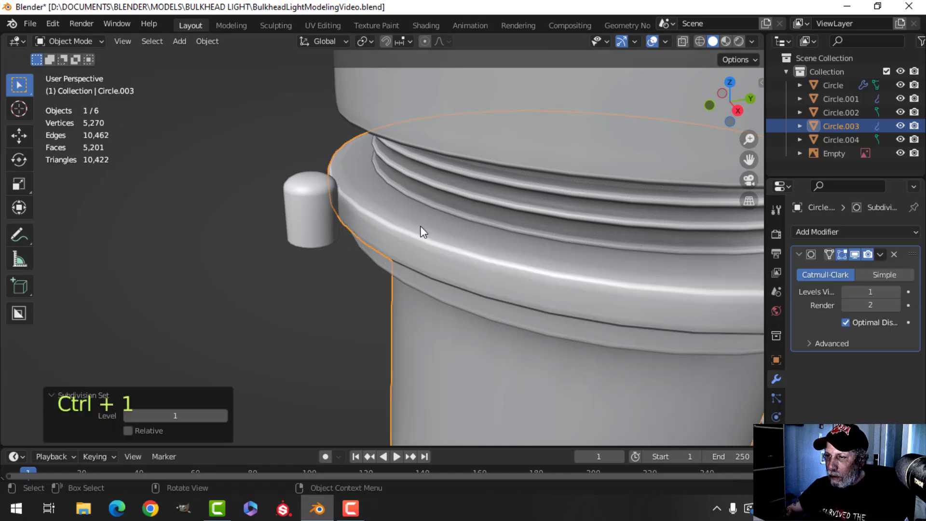
scroll(418, 223, "down", 2)
key("alt+a")
middle_click_drag(413, 216, 409, 177)
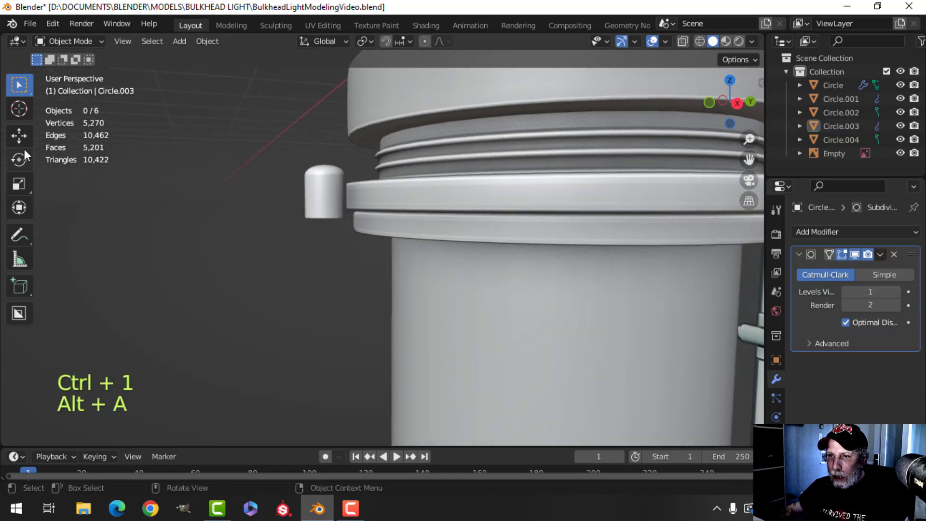
Nudge the small cap's whole mesh about 0.014 m along Y into the ring.
middle_click_drag(352, 195, 370, 240)
scroll(341, 232, "up", 1)
left_click(316, 218)
key("Tab")
key("a")
left_click_drag(352, 187, 358, 186)
Try to give the small cap wall thickness by extruding all its faces and shrinking them along their normals.
middle_click_drag(334, 222, 446, 163)
scroll(369, 161, "up", 3)
middle_click_drag(446, 162, 459, 170, "shift")
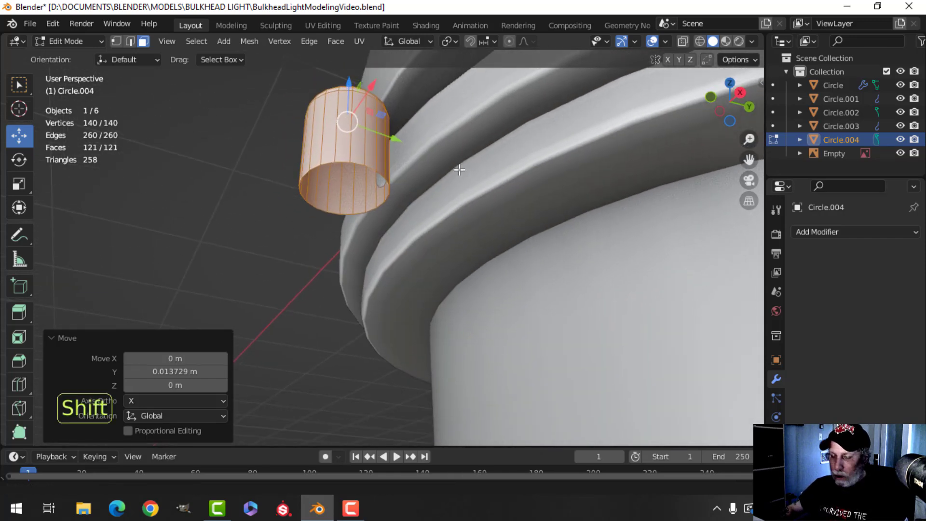
key("e")
key("alt+s")
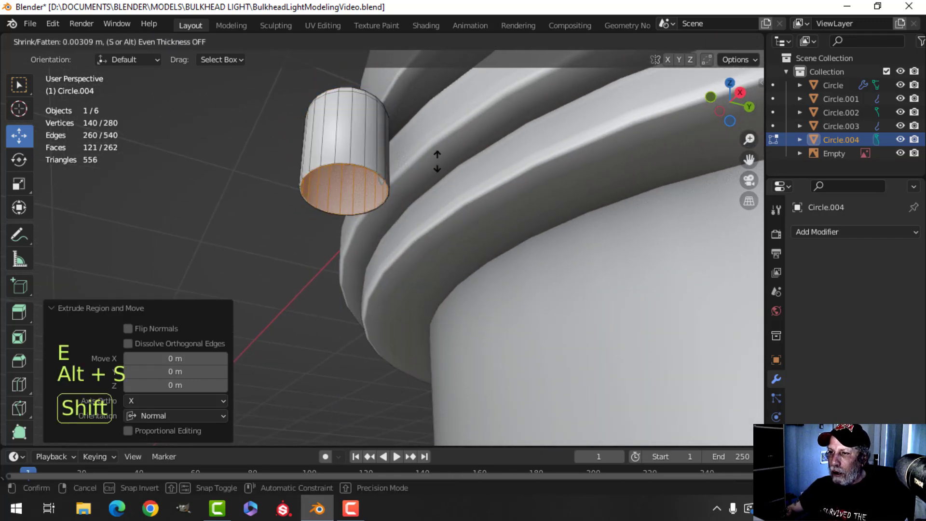
left_click(410, 119)
scroll(323, 139, "up", 4)
key("alt+a")
middle_click_drag(314, 137, 368, 192, "shift")
key("2")
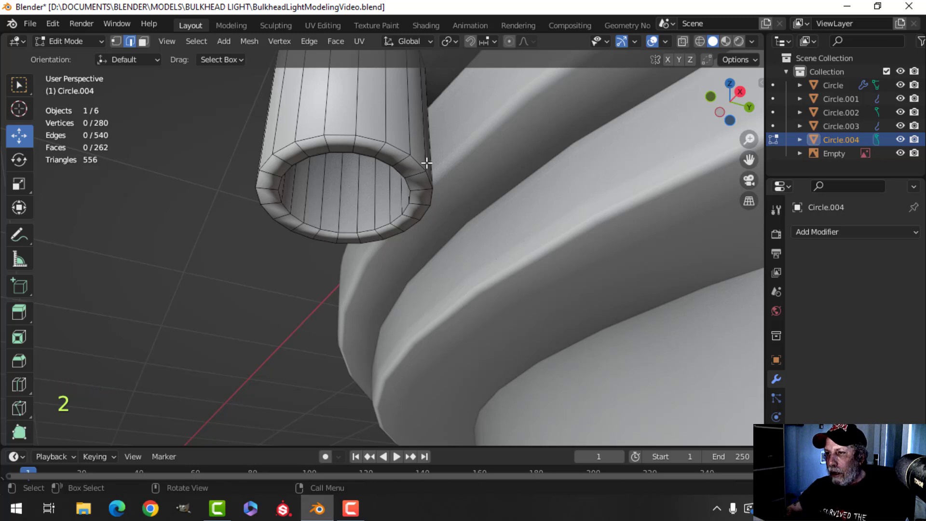
Undo the small cap's wall-thickness extrusion.
key("ctrl+z")
key("ctrl+z")
key("ctrl+z")
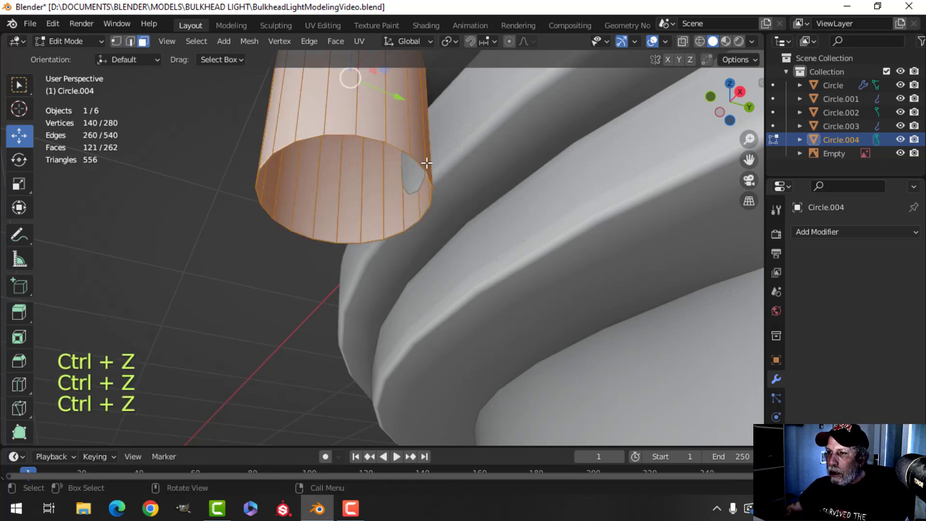
key("ctrl+z")
Fill the cap's open bottom edge loop with a face and bevel its rim about 0.006 m with two segments.
key("alt+a")
key("2")
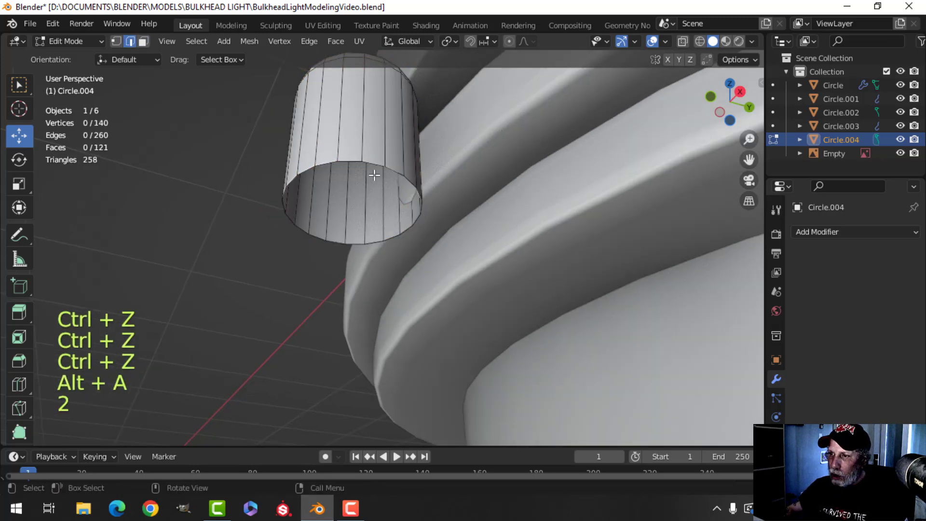
left_click(371, 164, "alt+shift")
key("f")
middle_click_drag(424, 157, 426, 176)
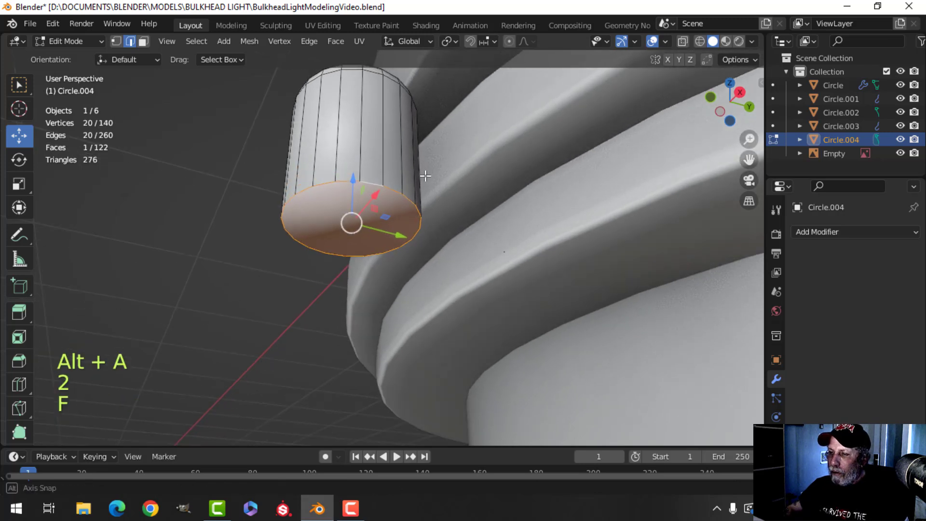
key("ctrl+b")
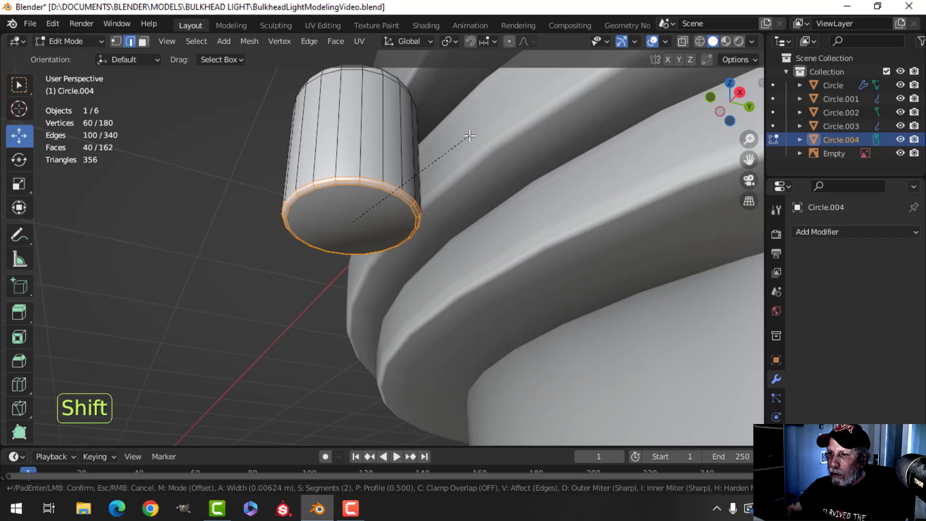
left_click(470, 136)
key("Tab")
Examine the small cap on the ring and the glass against the reference lamps.
middle_click_drag(456, 158, 442, 186)
key("alt+a")
scroll(415, 251, "down", 3)
scroll(440, 204, "down", 3)
scroll(440, 204, "down", 1)
scroll(401, 198, "up", 2)
scroll(395, 209, "down", 4)
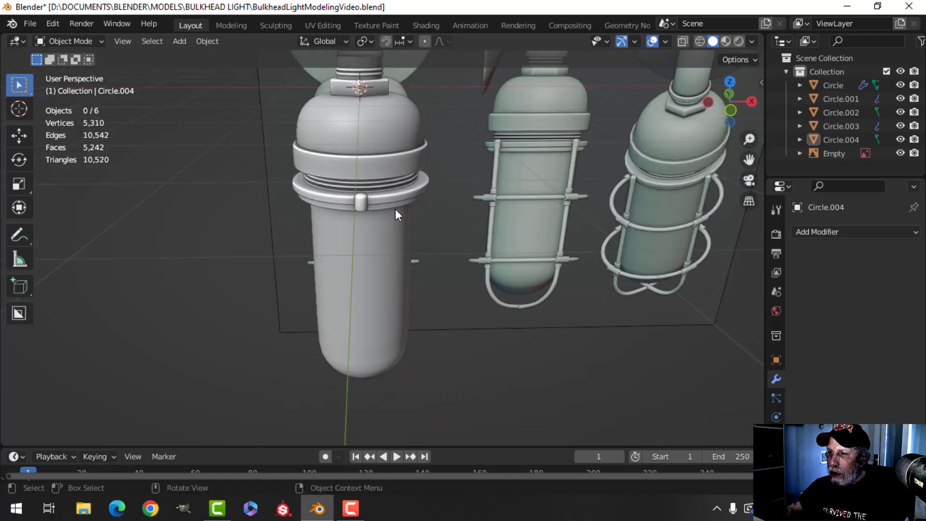
scroll(395, 210, "up", 2)
middle_click_drag(337, 189, 447, 197, "shift")
Duplicate the front lengthwise edge loop of the glass and offset the copy about 0.32 m forward along Y.
left_click(422, 166)
key("Tab")
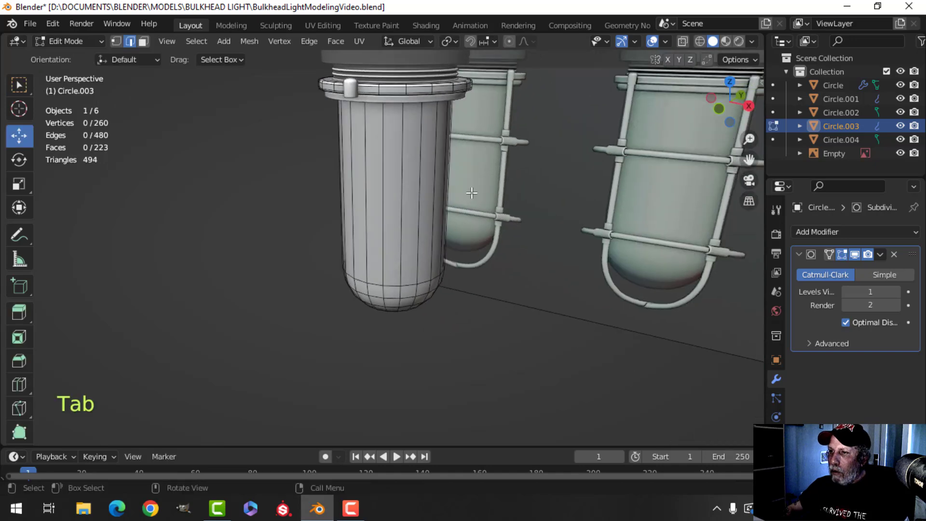
key("alt+a")
key("KP_1")
key("2")
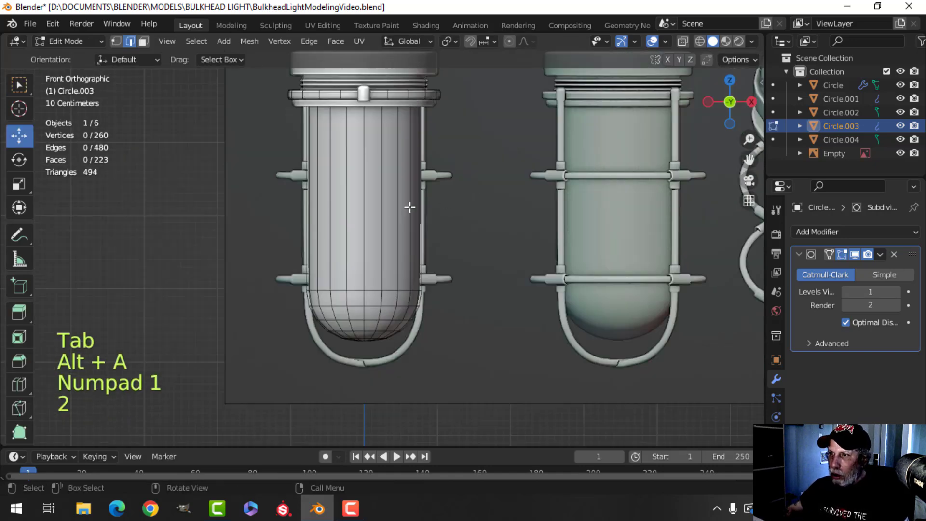
left_click(362, 147, "alt+shift")
middle_click_drag(361, 147, 365, 232)
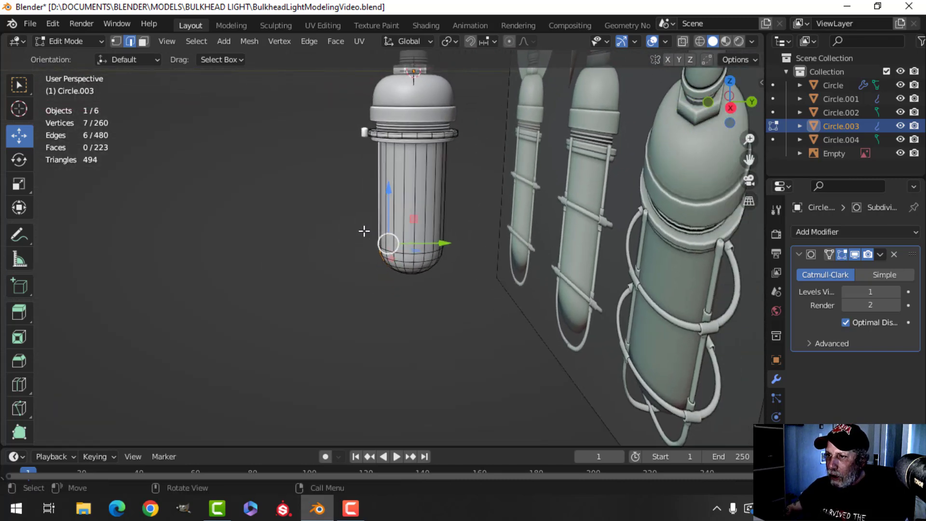
key("shift+d")
mouse_move(449, 244)
left_mouse_down()
mouse_move(410, 241)
mouse_move(430, 245)
left_mouse_up()
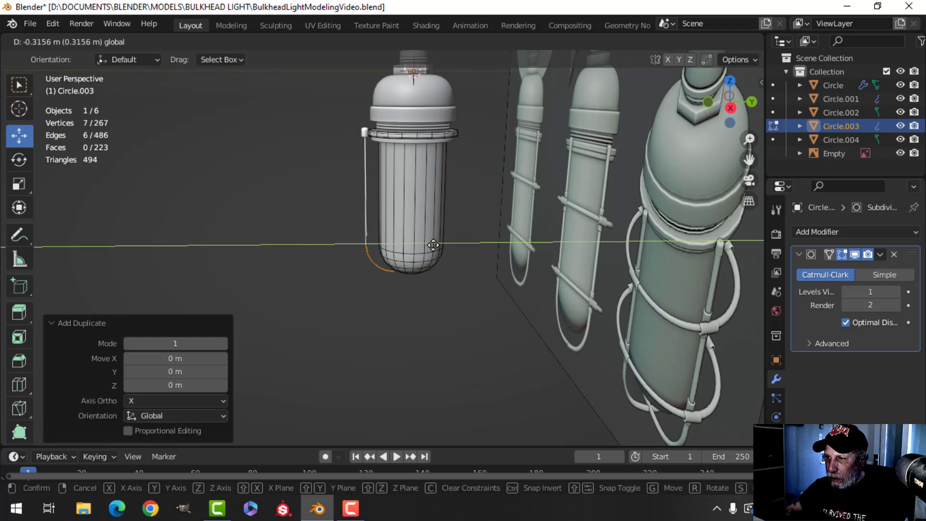
left_click_drag(433, 245, 433, 245)
Lower the copied edge about 0.26 m and another 0.04 m so its end meets the bottom of the reference cage.
key("KP_3")
scroll(419, 226, "up", 3)
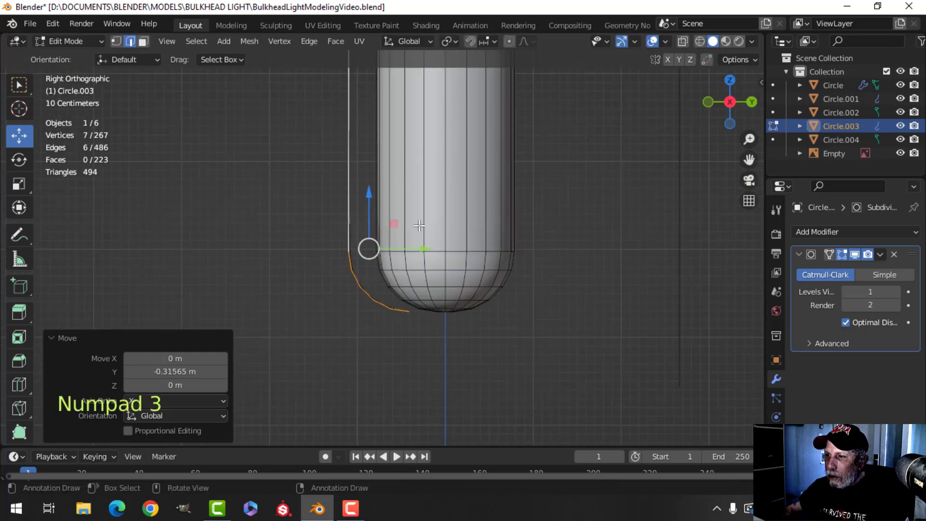
left_click_drag(373, 195, 373, 220)
key("KP_1")
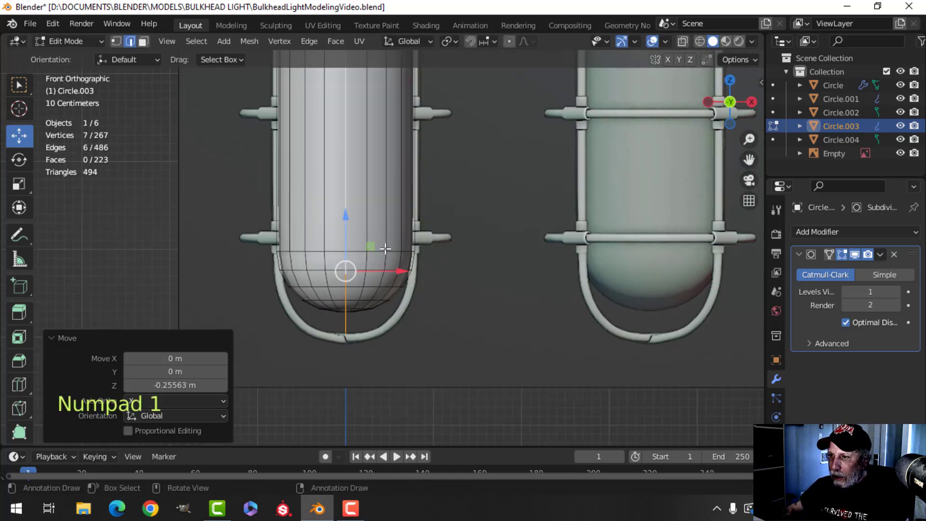
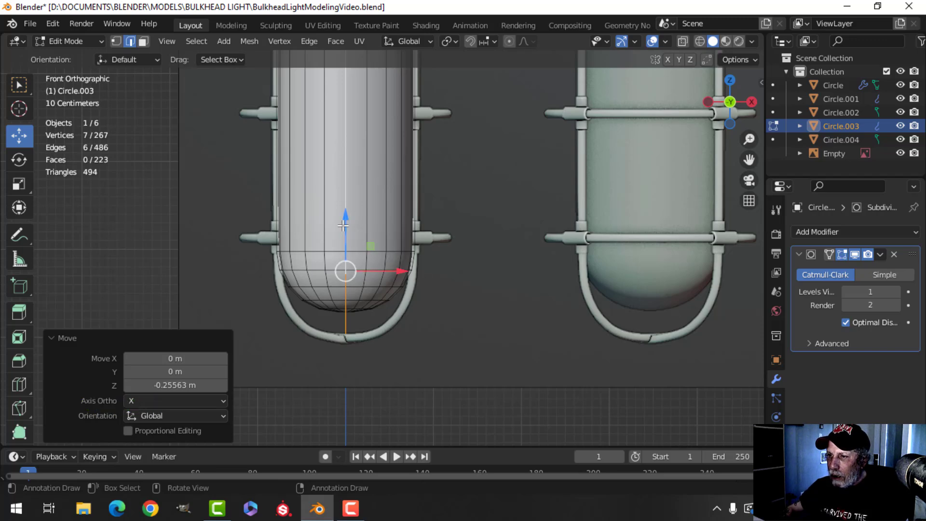
left_click_drag(343, 226, 344, 224)
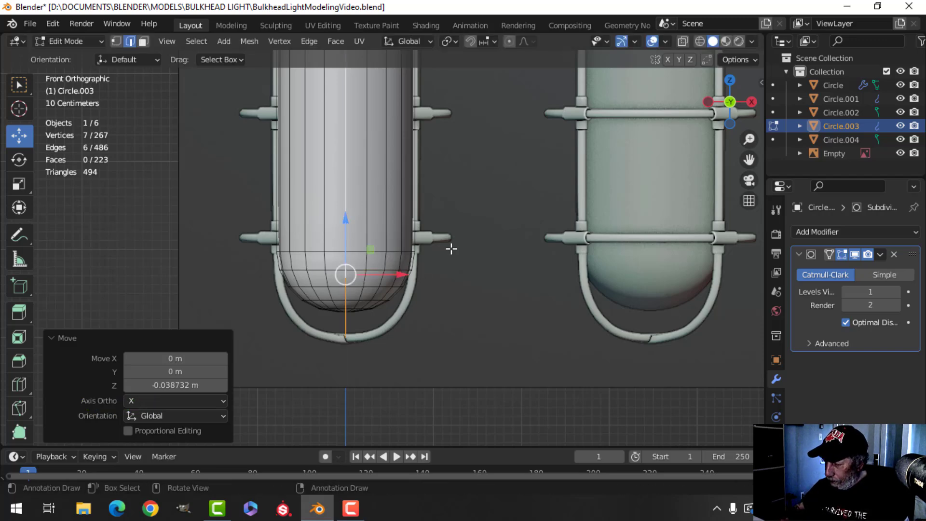
Raise the top vertex of the copied edge about 0.215 m along Z so it reaches the cap on the ring.
key("KP_3")
scroll(439, 318, "down", 3)
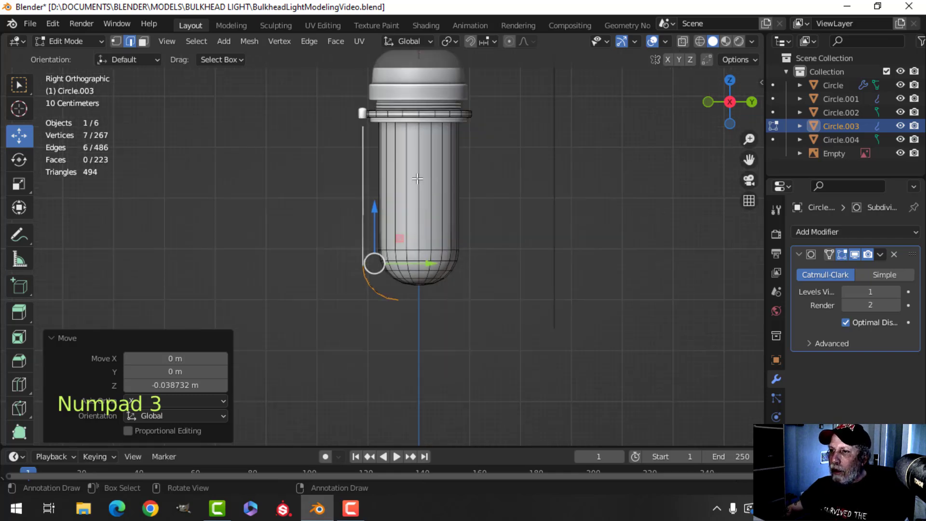
middle_click_drag(408, 167, 426, 252, "shift")
scroll(426, 252, "up", 3)
key("alt+a")
scroll(404, 231, "up", 2)
middle_click_drag(426, 216, 388, 240, "shift")
key("1")
key("g")
key("z")
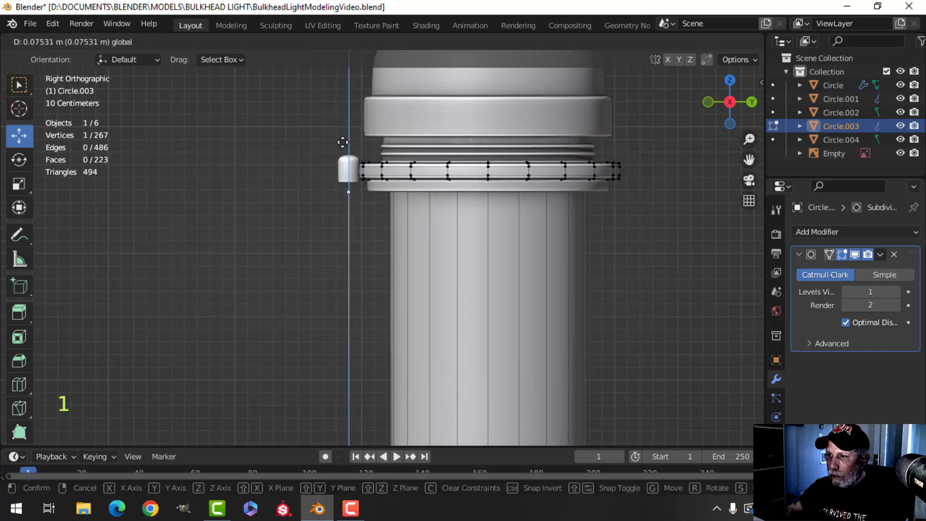
left_click(338, 127)
scroll(366, 280, "down", 4)
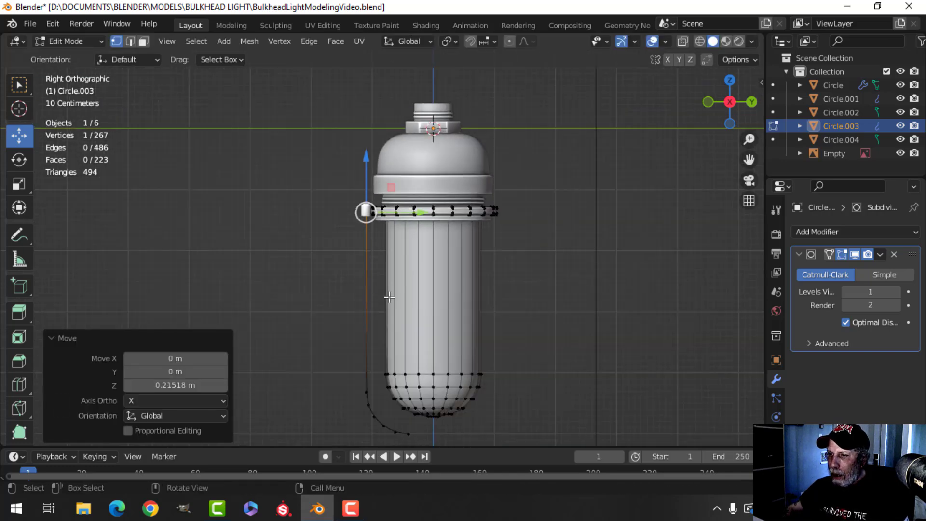
Separate the entire copied edge from the glass mesh into its own object and return to Object Mode.
key("ctrl+l")
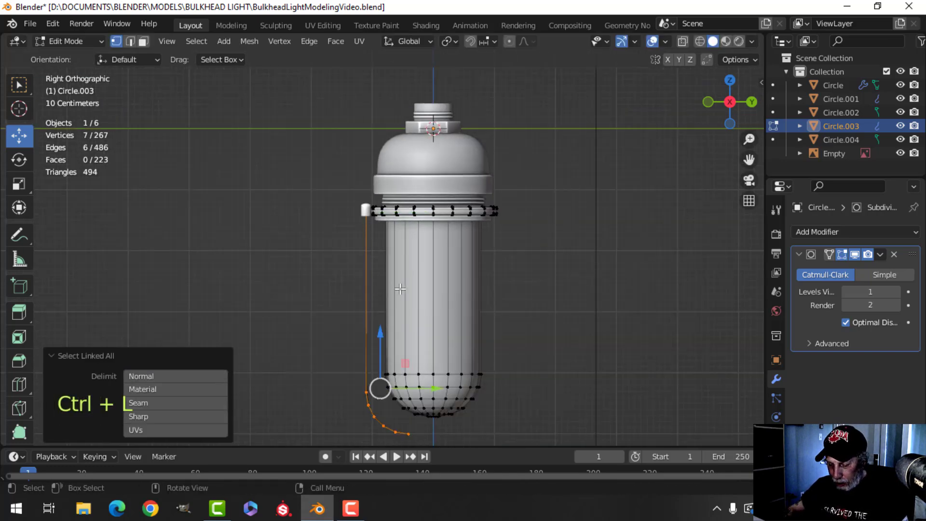
key("p")
left_click(394, 288)
key("Tab")
key("alt+a")
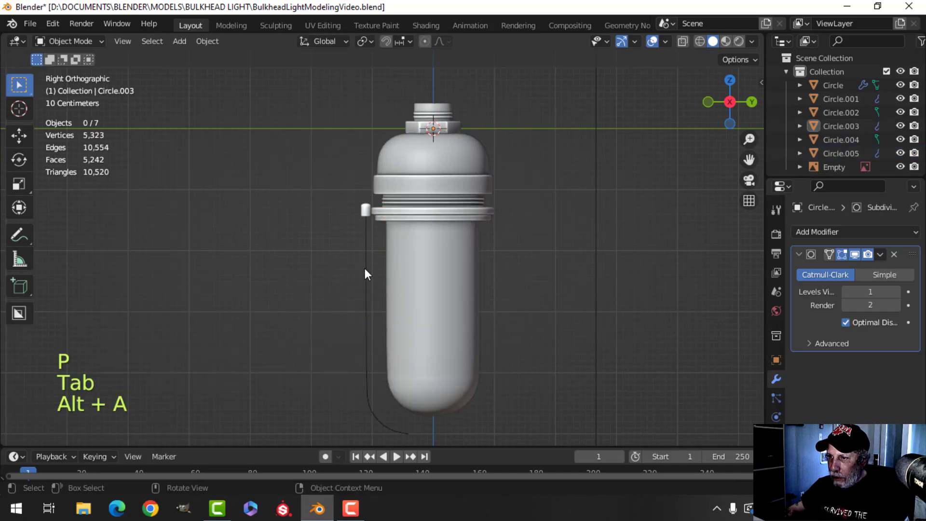
Convert the separated edge object beside the glass to a curve.
left_click(366, 269)
middle_click_drag(366, 268, 521, 275)
scroll(448, 284, "up", 2)
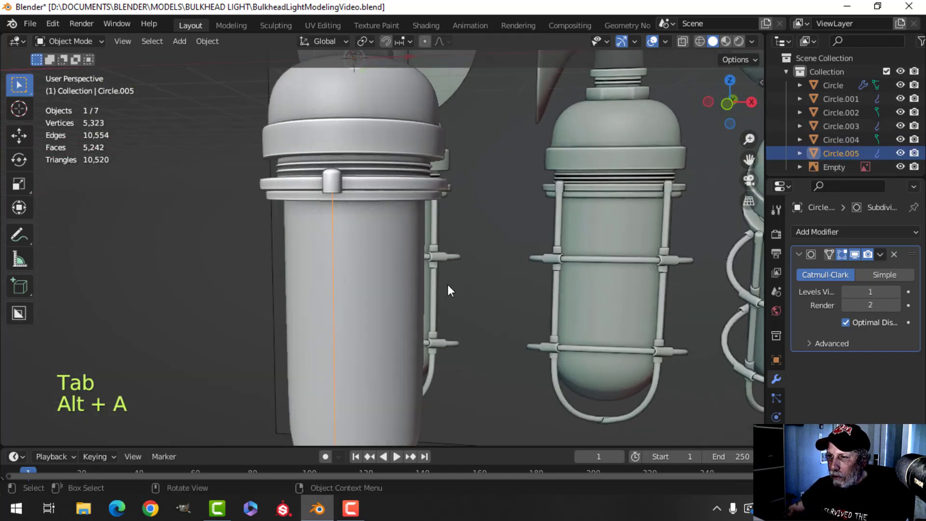
middle_click_drag(447, 285, 286, 221, "shift")
scroll(438, 242, "down", 3)
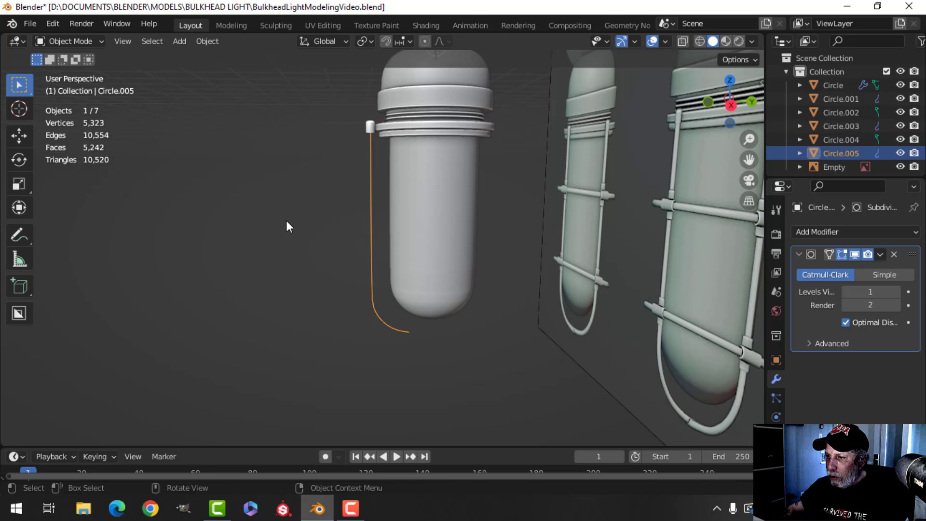
right_click(369, 178)
mouse_move(332, 209)
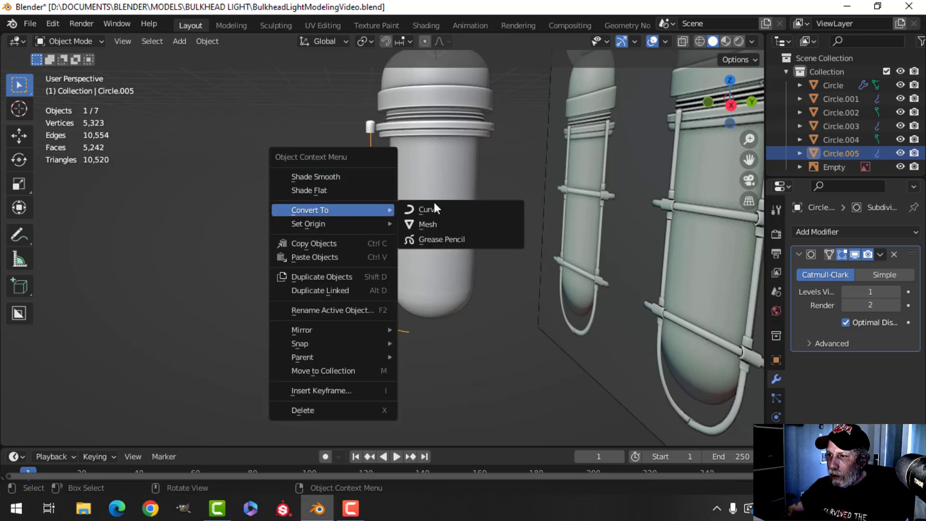
left_click(435, 208)
Thicken the curve into a round rod with a bevel depth of 0.059 m and shade it smooth.
scroll(827, 418, "down", 8)
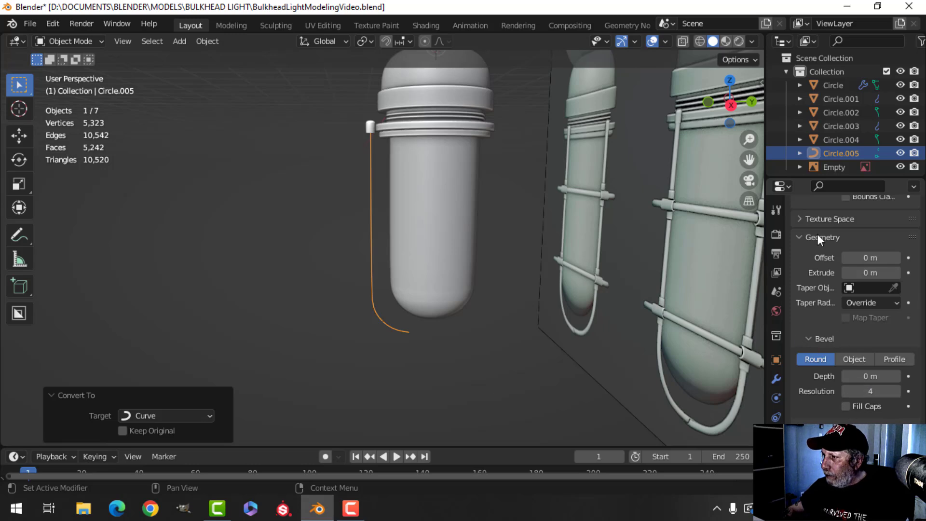
left_click_drag(867, 379, 888, 379)
key("KP_1")
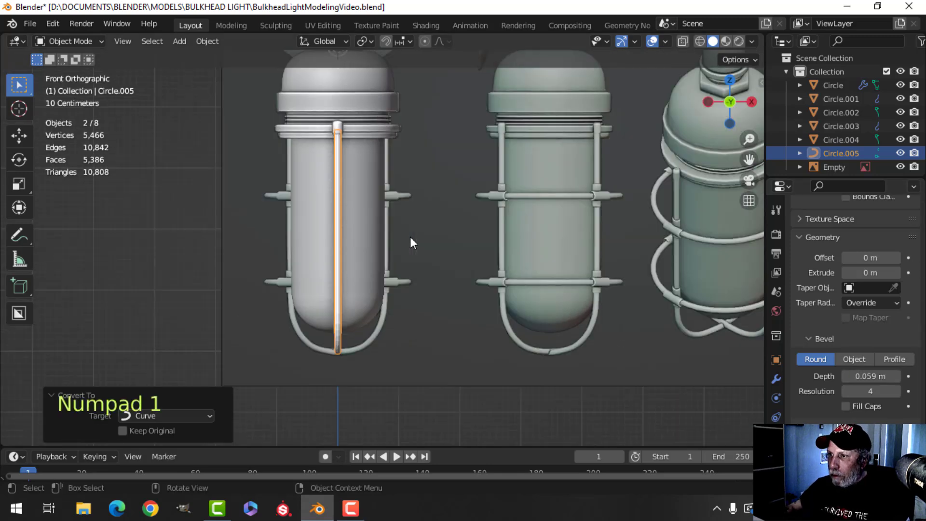
scroll(415, 236, "up", 5)
middle_click_drag(333, 197, 374, 200, "shift")
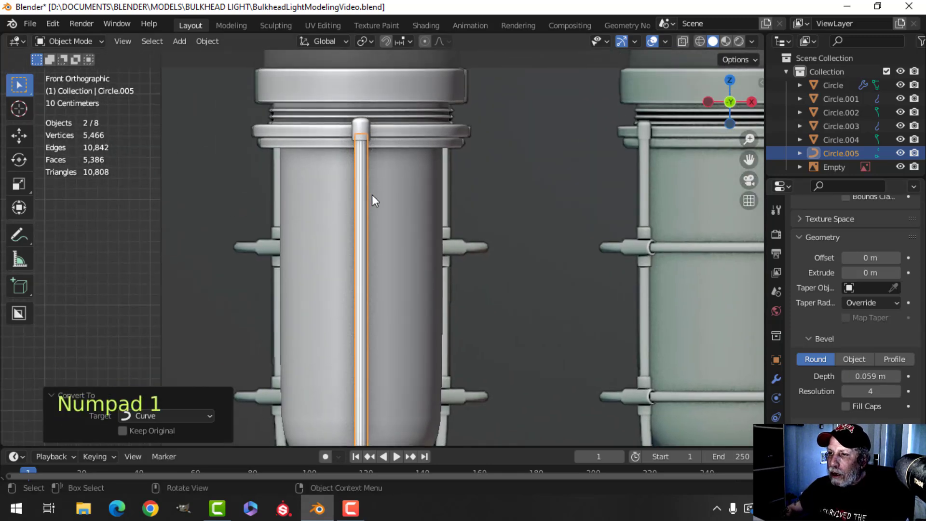
right_click(362, 164)
left_click(362, 165)
key("alt+a")
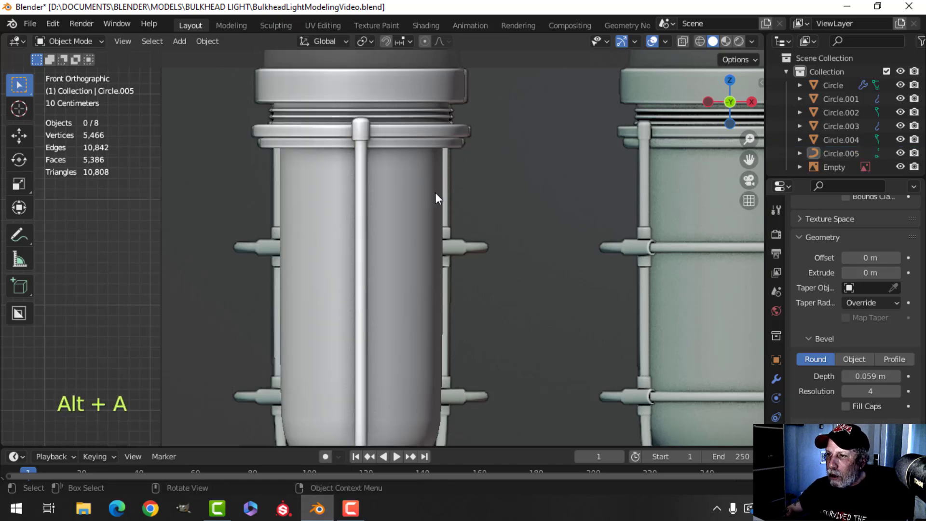
Examine the rod's thickness, its lower bend and its fit under the cap against the reference cage.
middle_click_drag(435, 193, 416, 265)
scroll(416, 265, "down", 4)
middle_click_drag(454, 290, 341, 238, "shift")
scroll(345, 231, "up", 2)
middle_click_drag(342, 238, 378, 247, "shift")
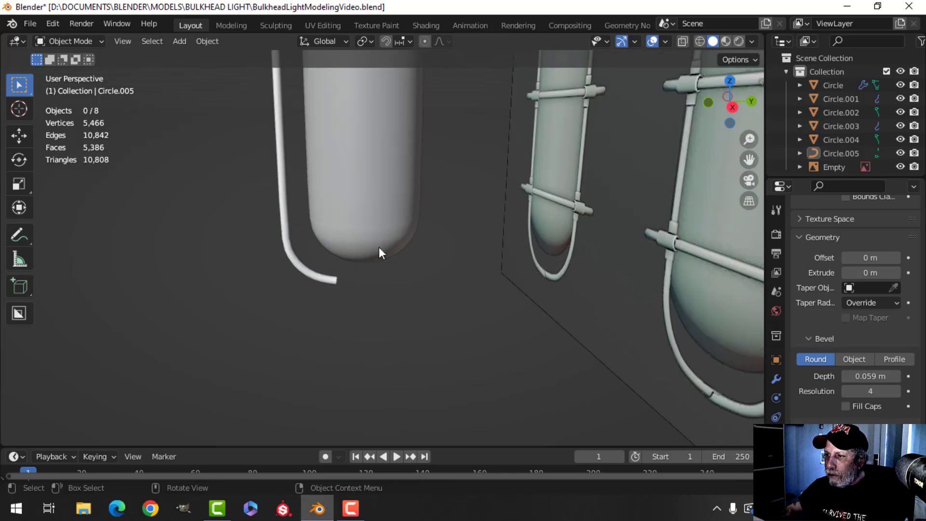
scroll(511, 277, "down", 2)
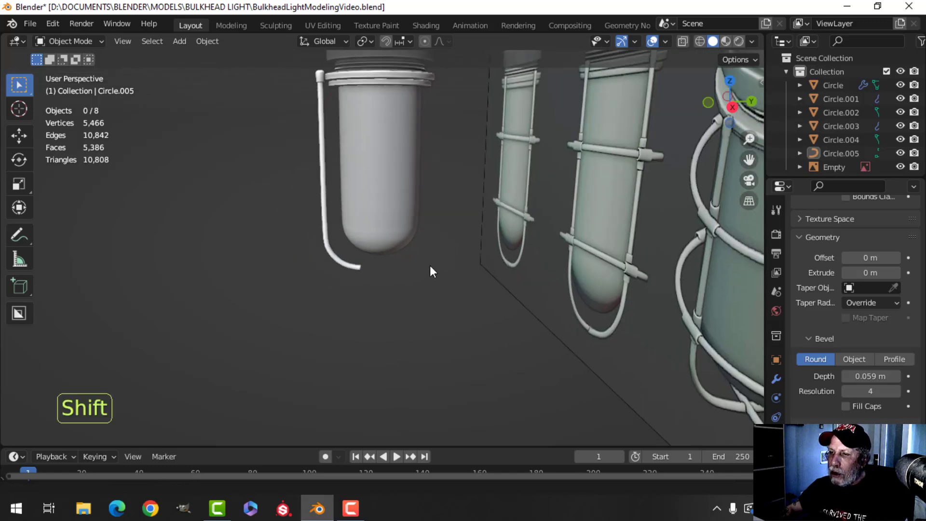
middle_click_drag(430, 266, 444, 260, "shift")
middle_click_drag(398, 219, 367, 169)
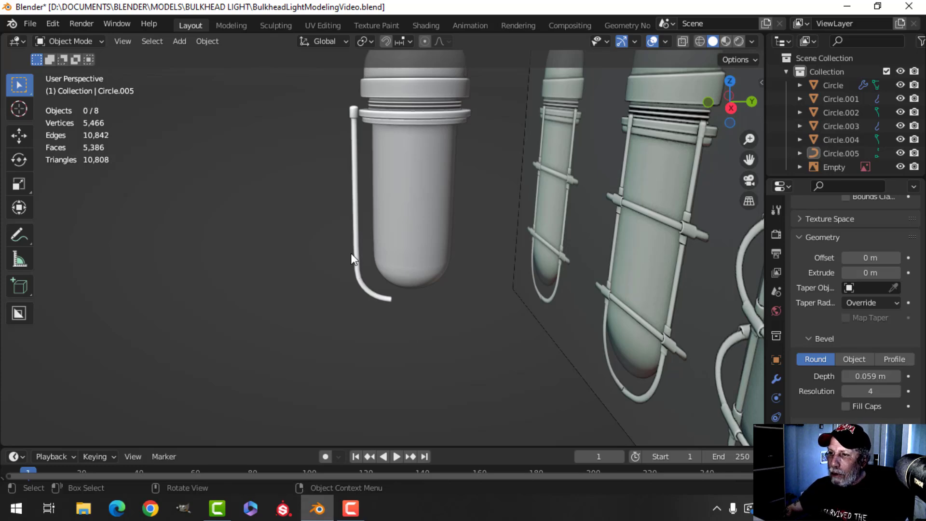
middle_click_drag(351, 254, 351, 311)
scroll(373, 272, "up", 3)
scroll(352, 289, "down", 2)
Add a Mirror modifier to the small cap, mirroring it on the Y axis only.
left_click(273, 227)
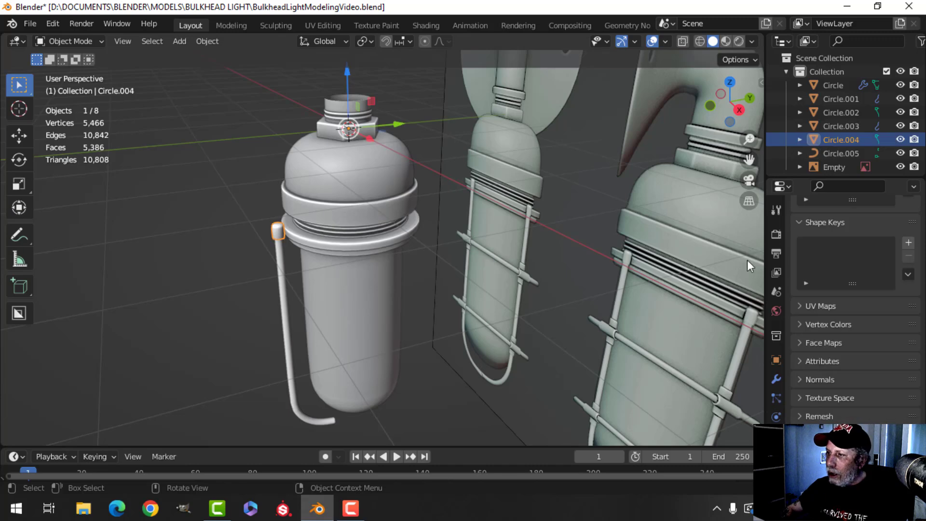
left_click(776, 378)
left_click(821, 230)
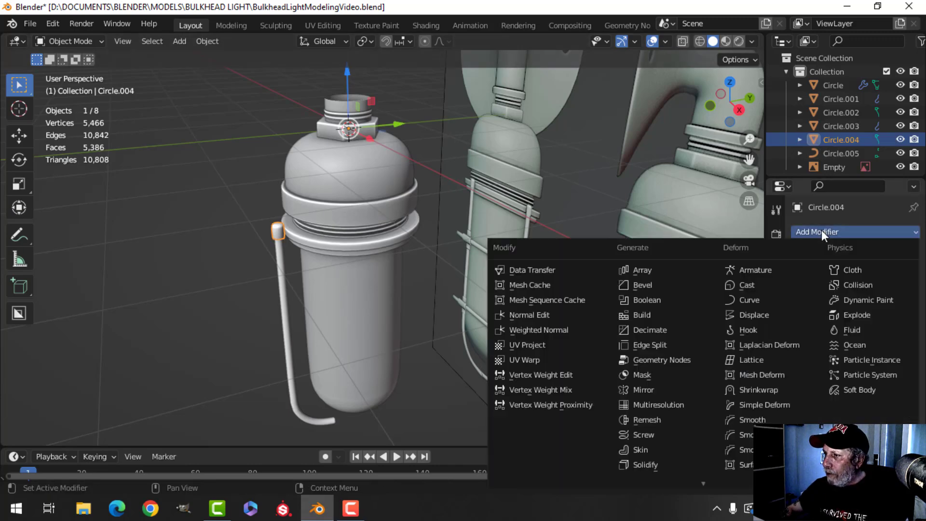
left_click(659, 390)
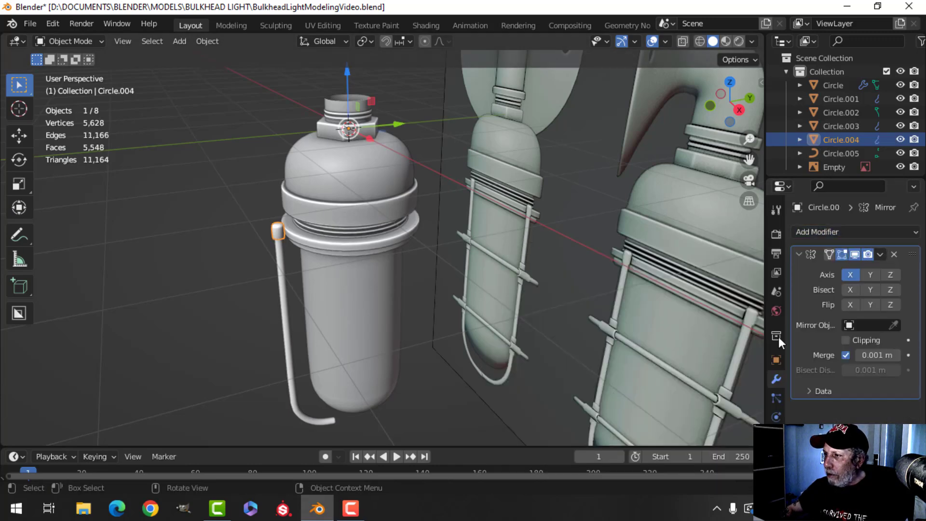
left_click(849, 274)
key("alt+a")
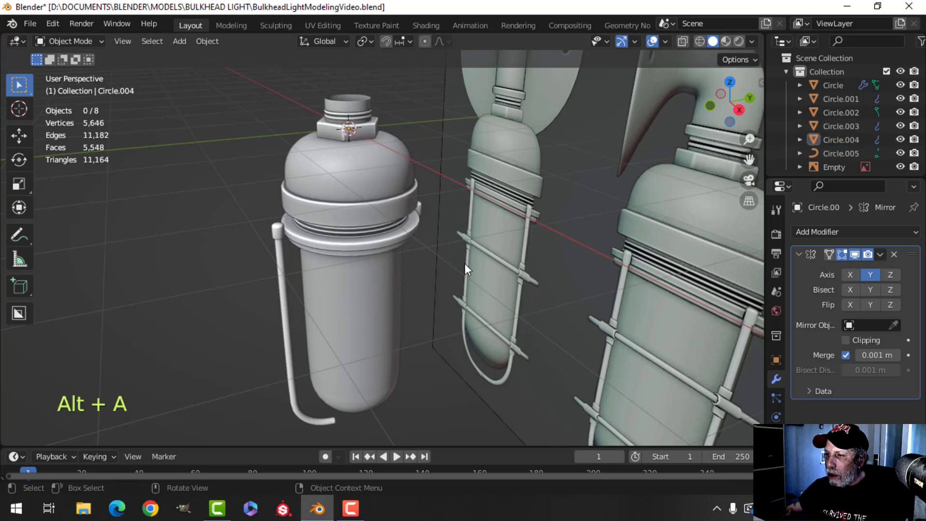
middle_click_drag(465, 263, 445, 241)
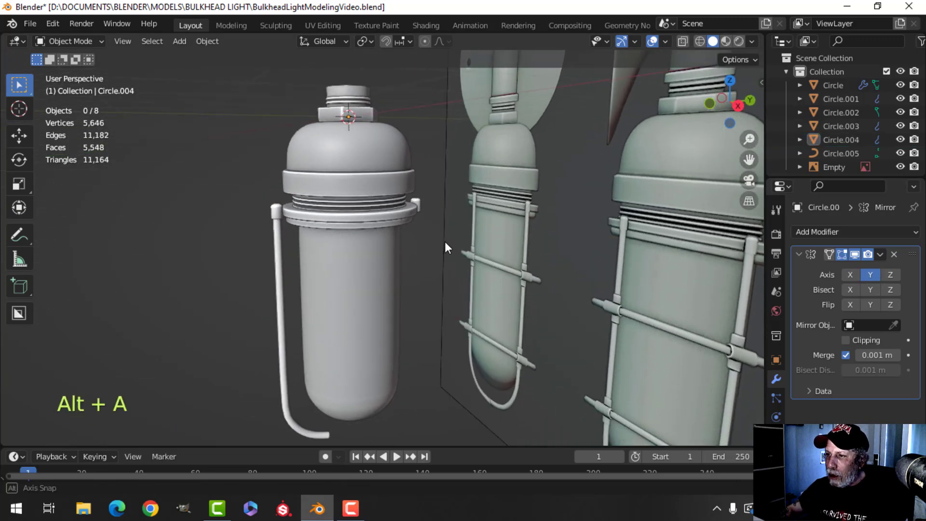
Add a Mirror modifier to the cage rod, mirroring it on the Y axis only.
left_click(279, 241)
left_click(832, 233)
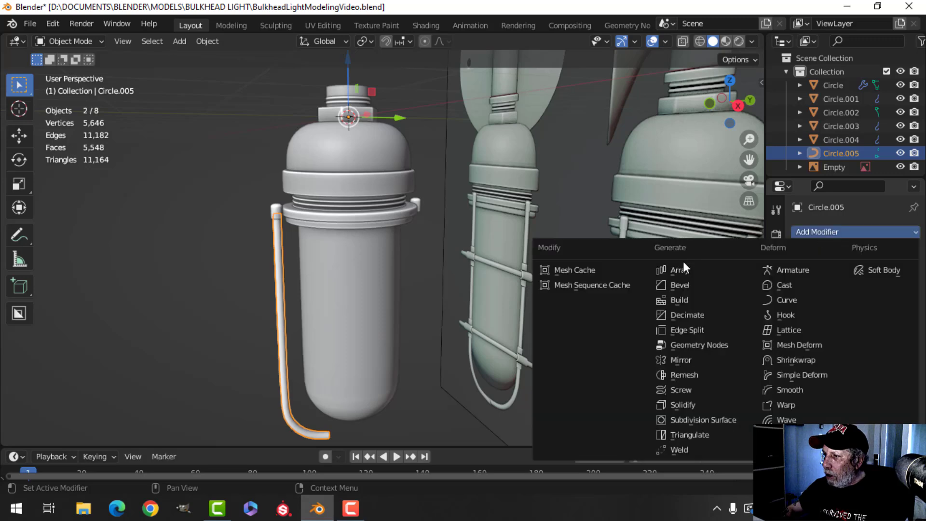
left_click(687, 360)
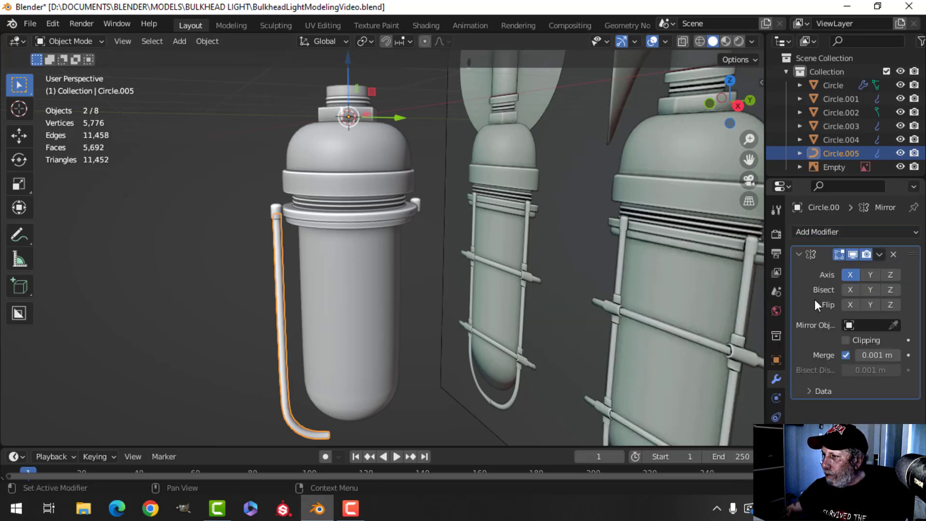
left_click(870, 275)
key("alt+a")
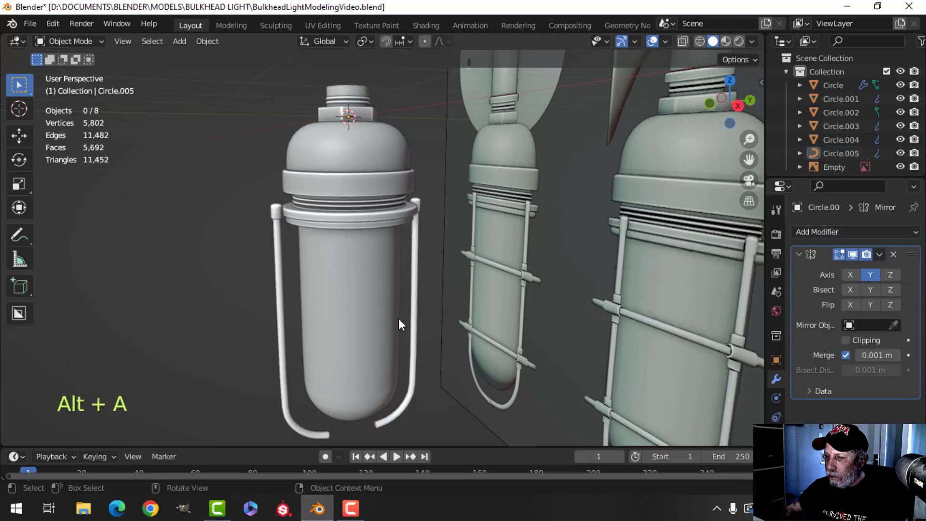
Open the rod's curve for editing and enable Clipping on its Mirror modifier.
middle_click_drag(398, 319, 453, 178)
scroll(392, 283, "down", 3)
scroll(396, 257, "up", 3)
middle_click_drag(373, 259, 393, 243)
scroll(374, 279, "up", 3)
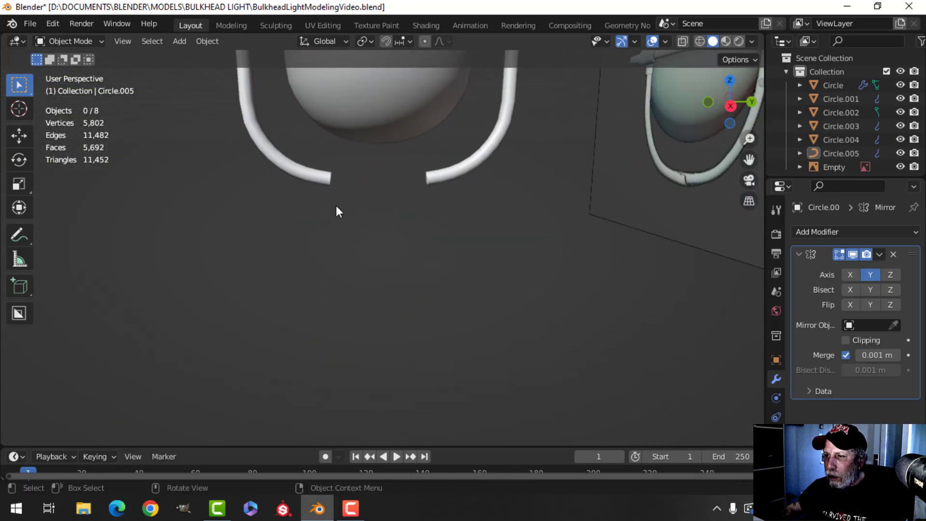
left_click(324, 178)
key("Tab")
middle_click_drag(374, 214, 361, 211)
key("alt+a")
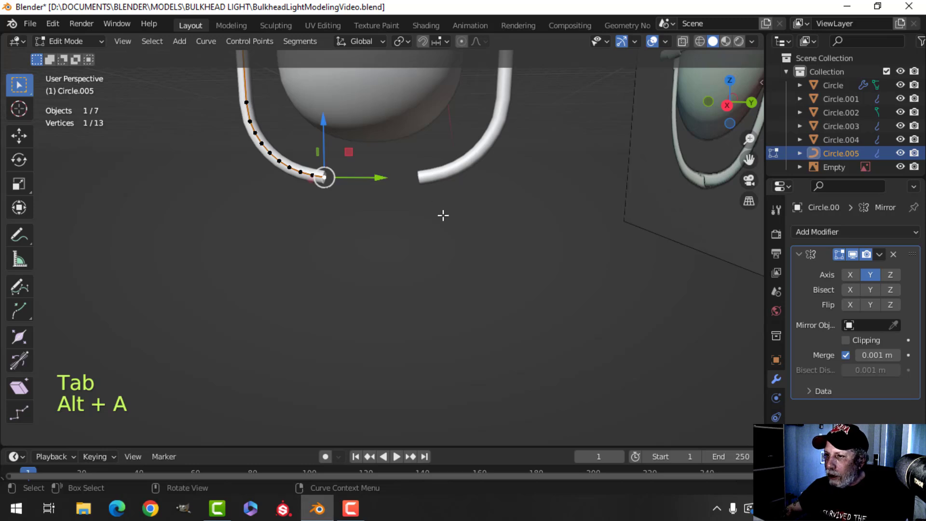
left_click(845, 340)
Extrude the rod's lower end point along Y to the mirror plane, closing the gap to the mirrored half.
middle_click_drag(490, 244, 407, 256)
key("e")
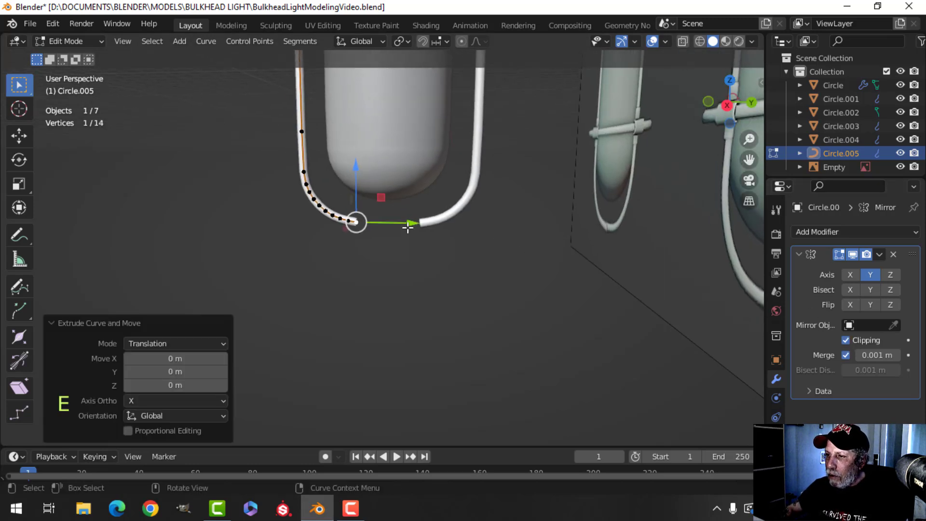
key("g")
key("y")
left_click(463, 225)
scroll(444, 233, "up", 2)
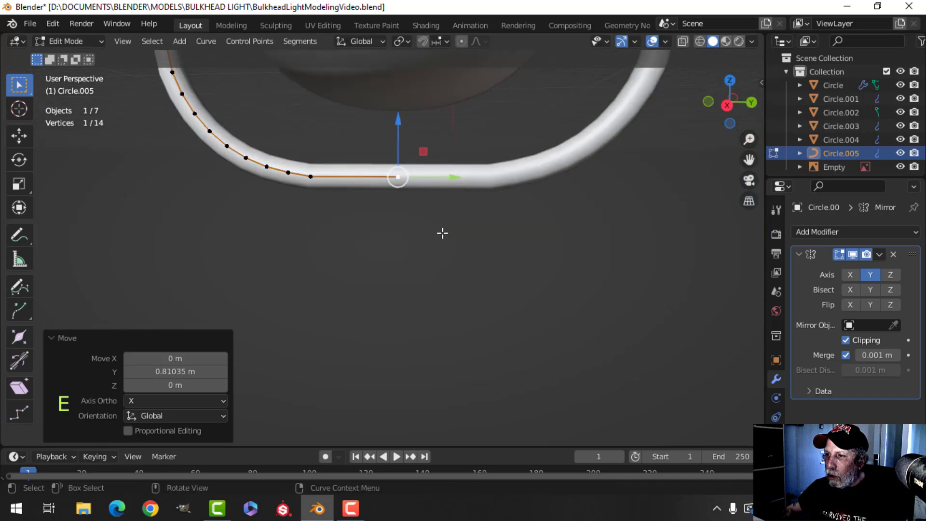
key("Tab")
Add a level 1 Subdivision Surface modifier to the joined cage rod.
scroll(442, 233, "down", 2)
middle_click_drag(441, 231, 359, 256)
key("alt+a")
left_click(412, 225)
key("ctrl+1")
key("alt+a")
Duplicate the mirrored pair of caps in place and rotate the copy 90° around the vertical axis.
middle_click_drag(248, 216, 353, 345)
scroll(301, 249, "up", 2)
left_click(284, 168)
middle_click_drag(566, 196, 453, 241)
scroll(505, 211, "down", 2)
middle_click_drag(372, 261, 417, 254, "shift")
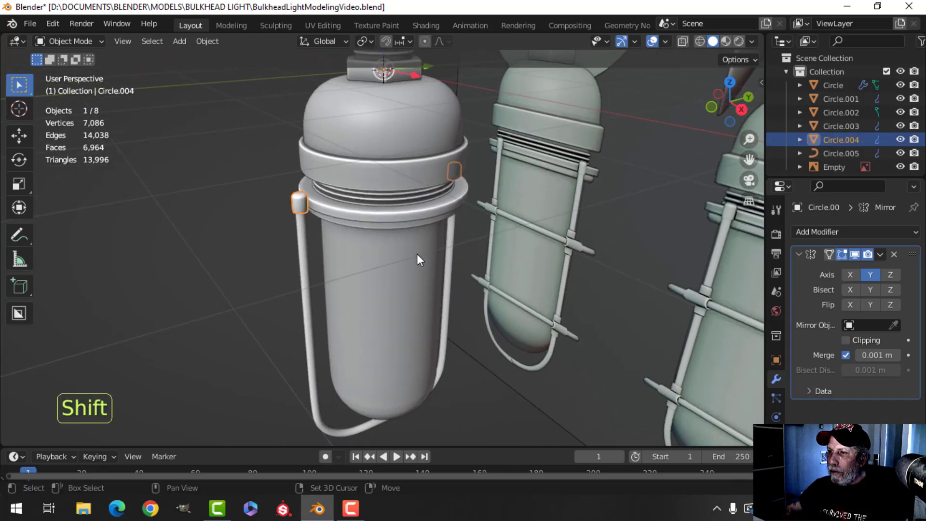
key("KP_7")
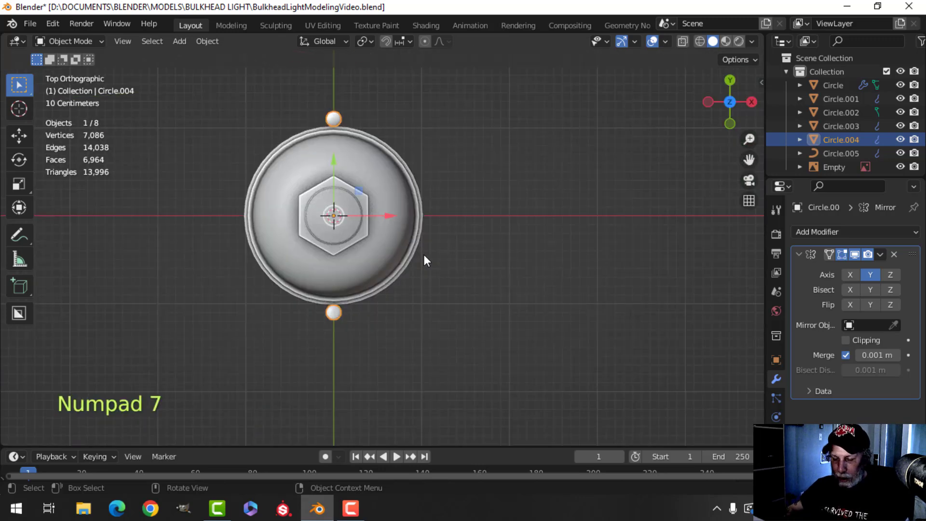
key("shift+d")
type("r")
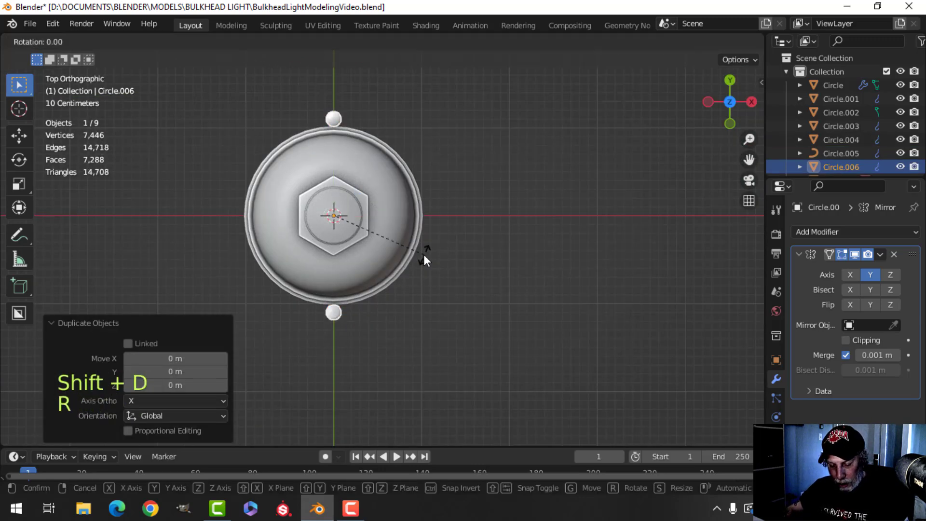
type("90")
left_click(423, 254)
middle_click_drag(540, 302, 409, 138)
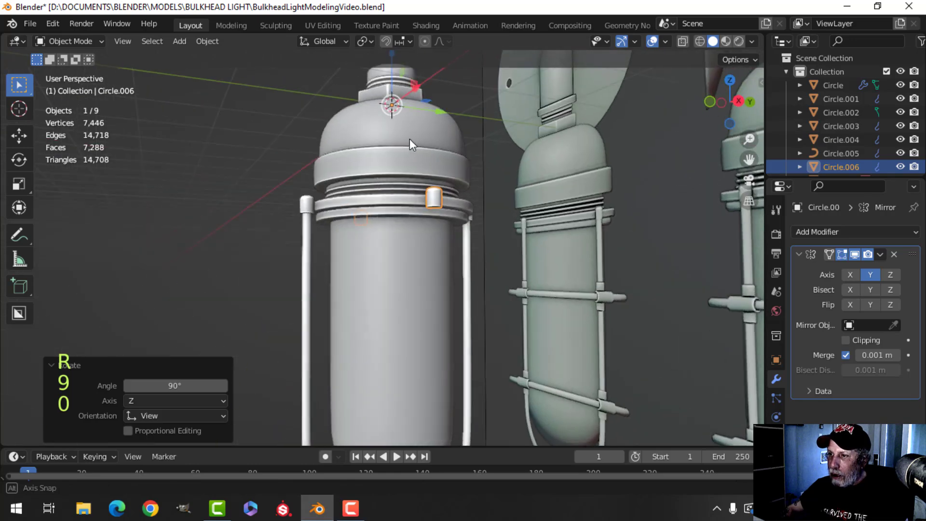
key("alt+a")
Duplicate the U-shaped cage rod in place and rotate the copy 90° around the vertical axis.
left_click(306, 249)
scroll(395, 241, "down", 3)
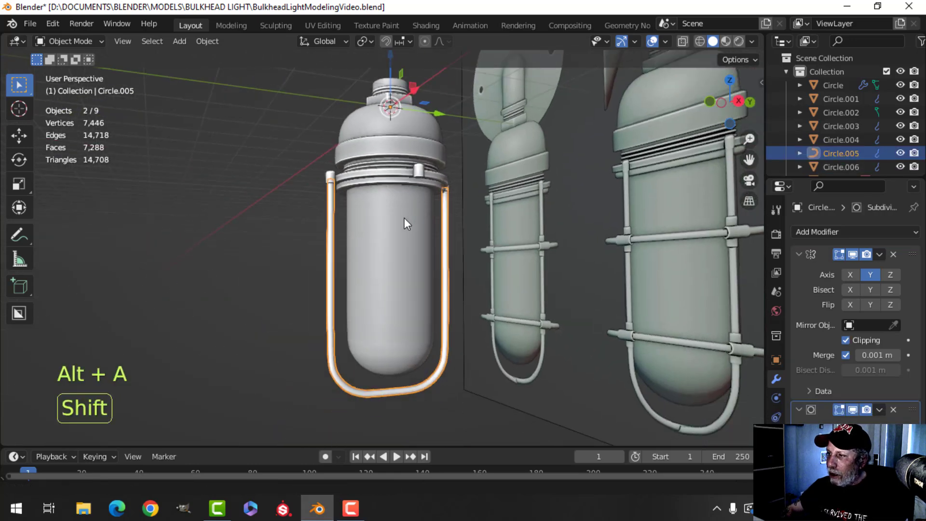
key("KP_7")
key("shift+d")
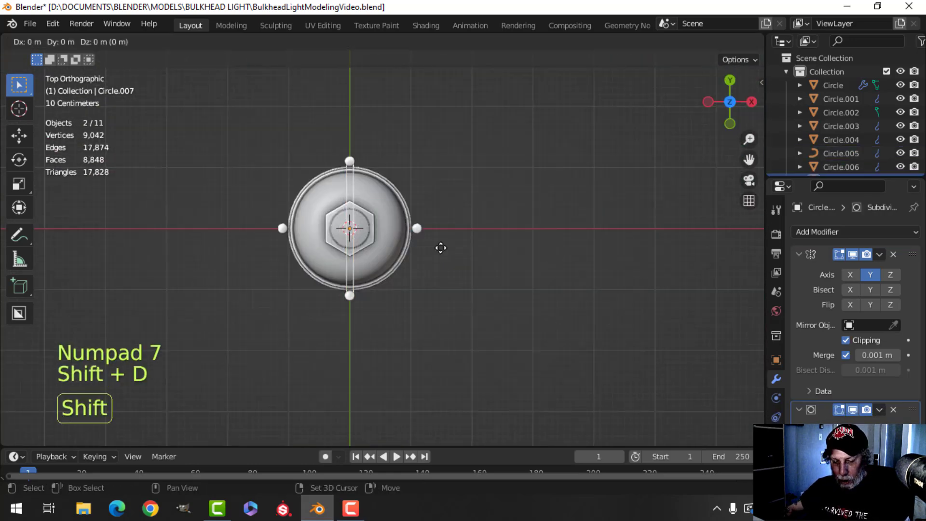
right_click(441, 247)
type("r90")
left_click(441, 247)
middle_click_drag(441, 248, 424, 191)
key("alt+a")
middle_click_drag(455, 323, 427, 234, "shift")
scroll(301, 251, "up", 2)
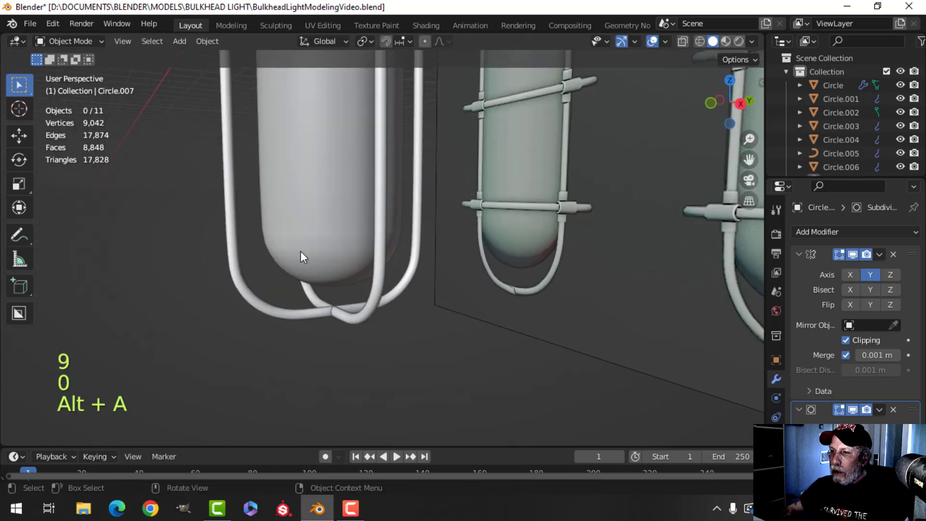
scroll(300, 251, "down", 3)
middle_click_drag(280, 256, 476, 175)
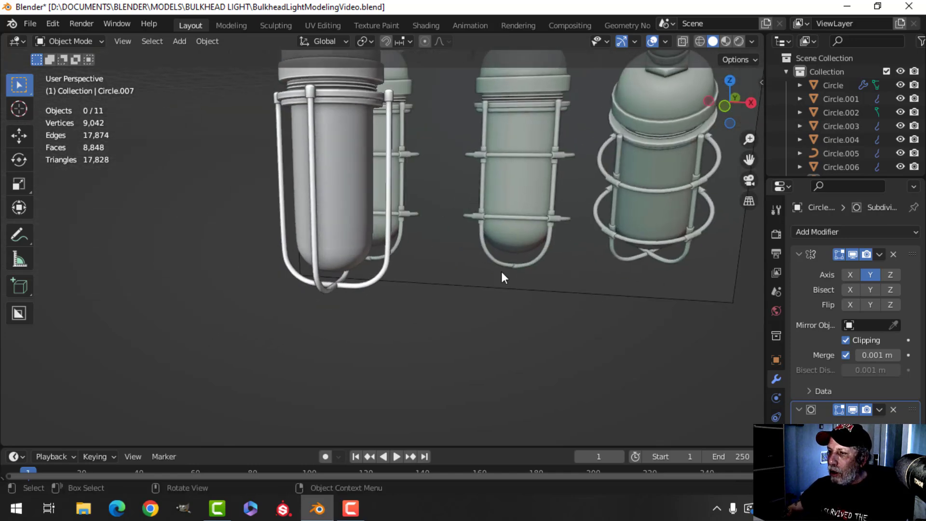
Examine the cage's caps and rods around the glass from several angles against the reference image.
middle_click_drag(502, 276, 380, 193)
scroll(395, 220, "up", 3)
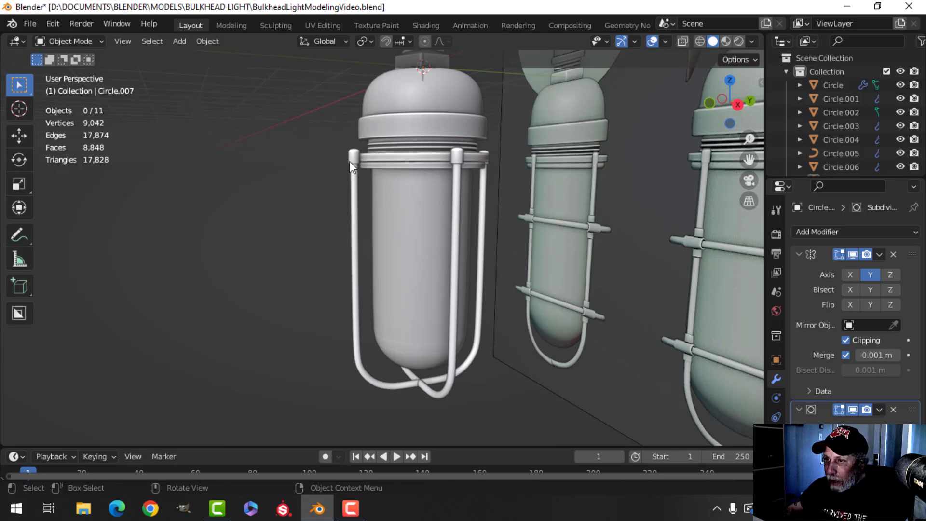
scroll(440, 374, "down", 4)
middle_click_drag(439, 330, 410, 299, "shift")
mouse_move(410, 299)
middle_mouse_down()
mouse_move(396, 286)
mouse_move(411, 277)
mouse_move(392, 259)
mouse_move(419, 238)
mouse_move(430, 274)
mouse_move(424, 241)
mouse_move(413, 271)
mouse_move(448, 252)
mouse_move(423, 265)
mouse_move(444, 248)
mouse_move(383, 317)
mouse_move(408, 314)
middle_mouse_up()
scroll(407, 266, "up", 4)
scroll(444, 248, "up", 3)
middle_click_drag(417, 268, 390, 267, "shift")
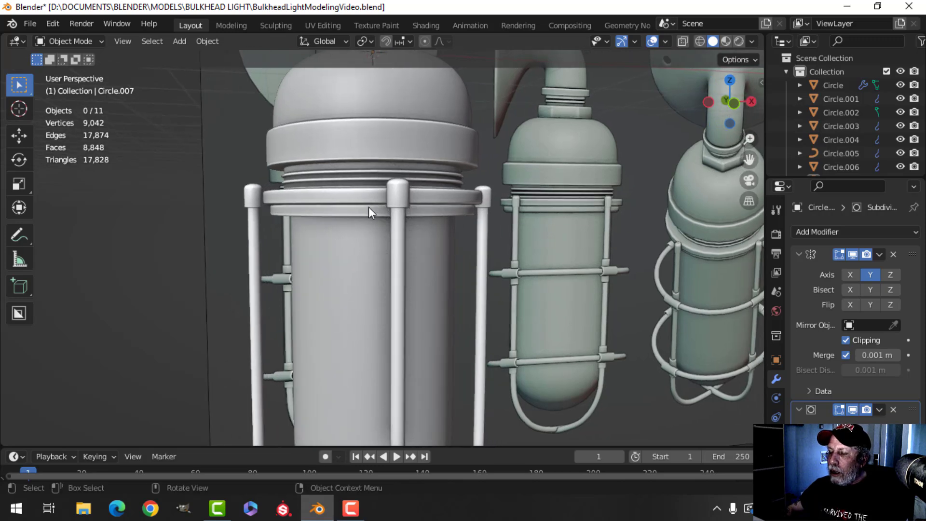
scroll(368, 207, "down", 2)
middle_click_drag(439, 222, 375, 230, "shift")
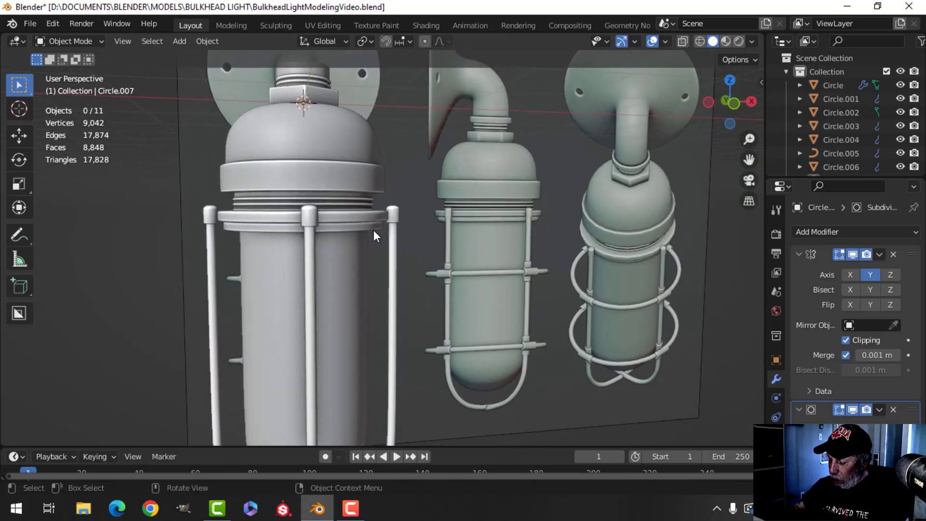
Duplicate the upper outer edge loop of the glass's rim and move it down 1.131 m along Z to the reference's upper ring.
key("KP_1")
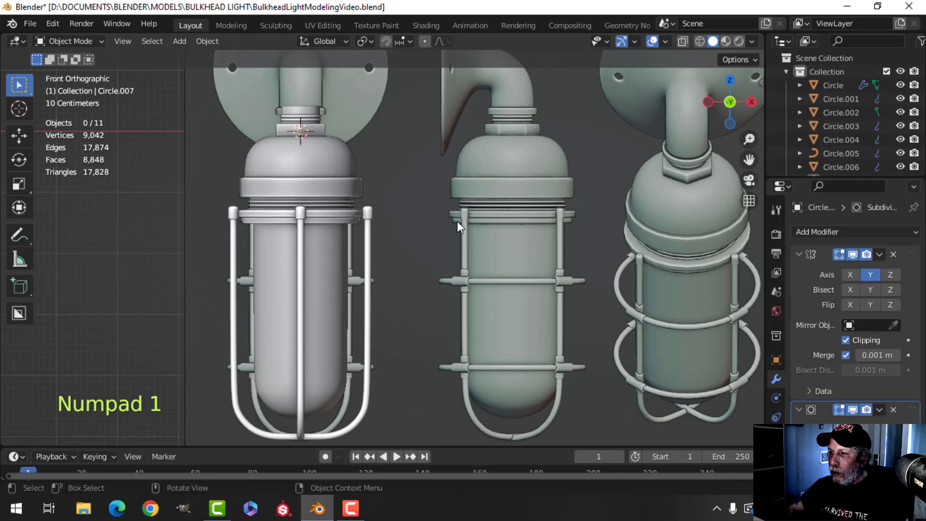
scroll(373, 248, "up", 3)
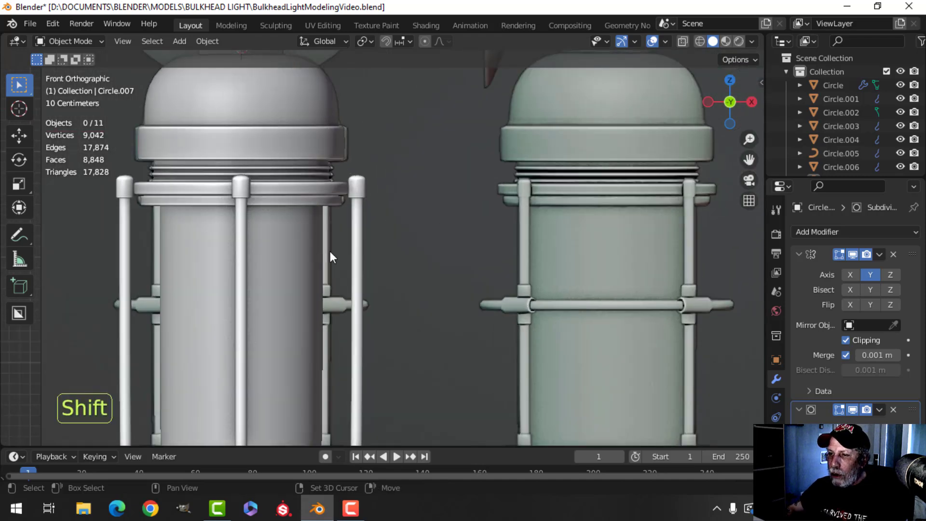
middle_click_drag(330, 251, 386, 261, "shift")
scroll(345, 241, "up", 1)
left_click(332, 188)
key("Tab")
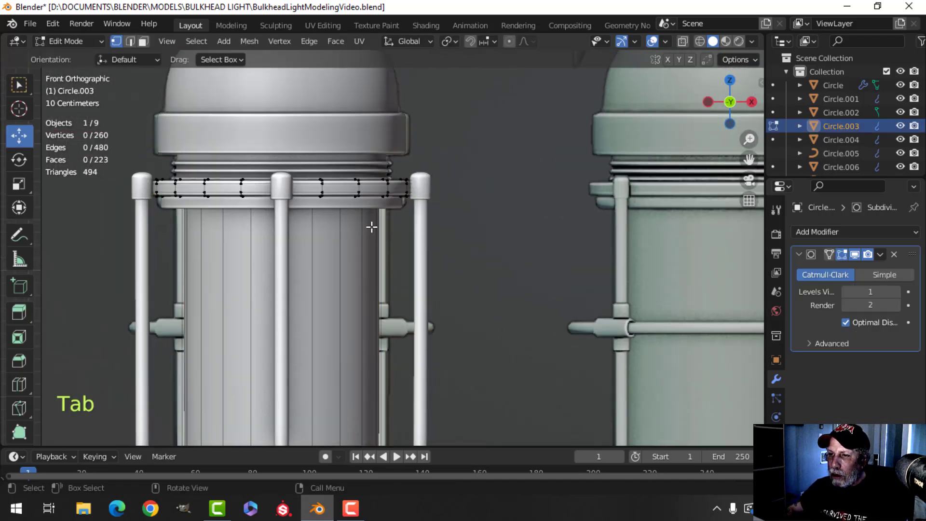
key("alt+a")
middle_click_drag(131, 336, 193, 242, "shift")
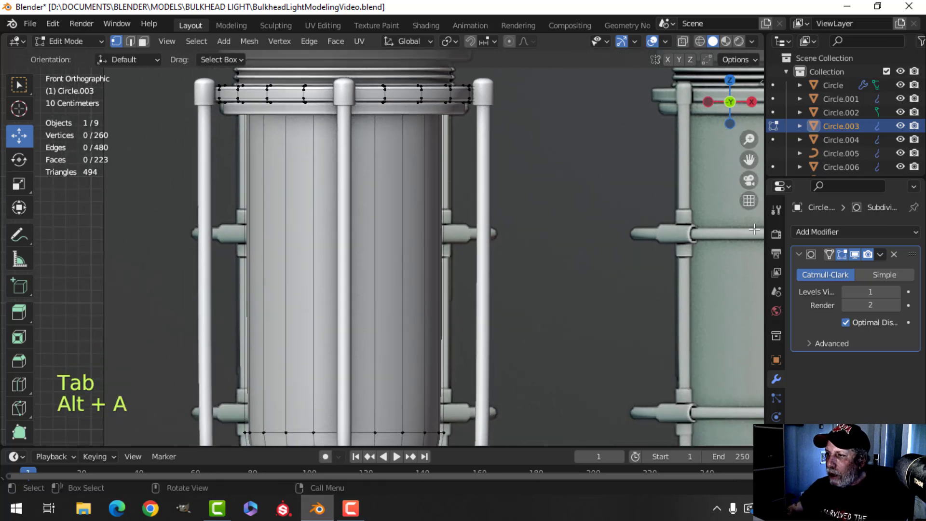
middle_click_drag(435, 195, 435, 250, "shift")
key("2")
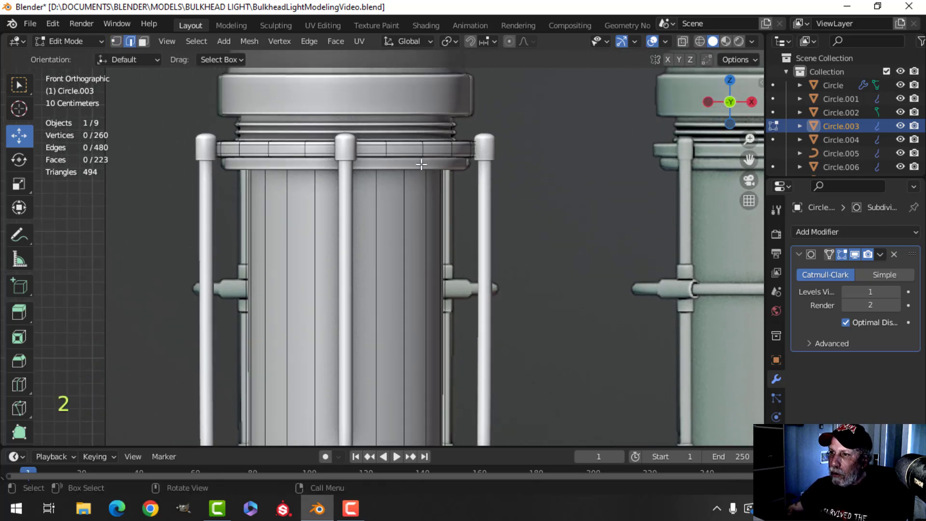
left_click(398, 142, "alt+shift")
scroll(398, 145, "down", 2)
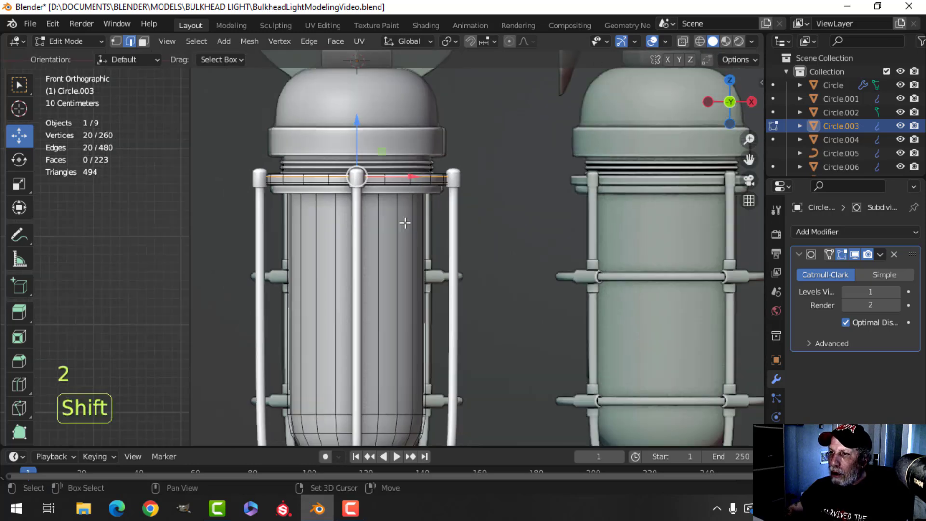
middle_click_drag(359, 186, 409, 186, "shift")
key("shift+d")
right_click(410, 190)
left_click_drag(363, 94, 344, 197)
Scale the duplicated edge loop by 1.151 to sit outside the rods and separate it into its own object.
key("s")
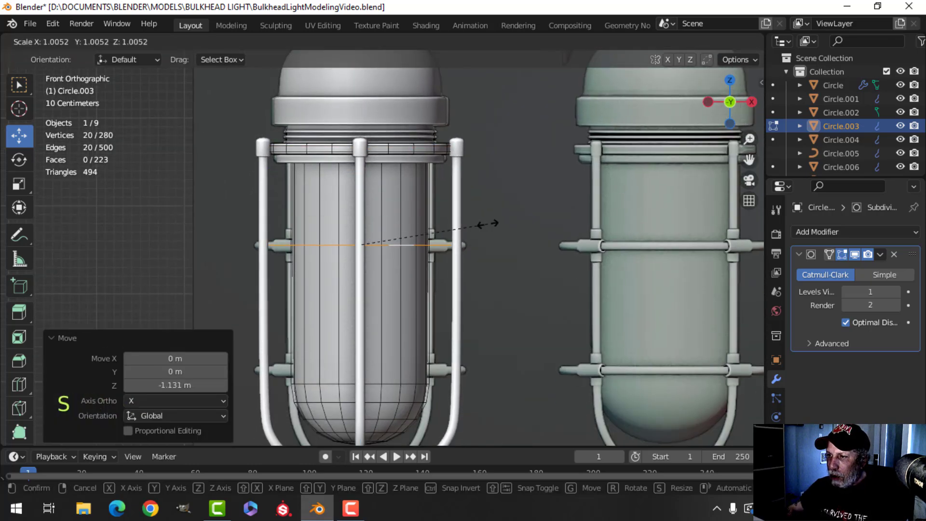
left_click(506, 226)
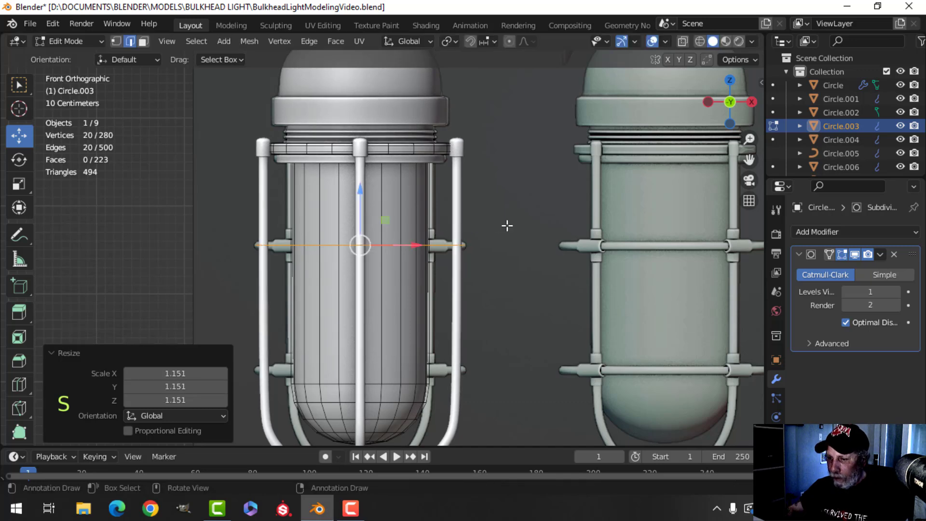
key("p")
left_click(503, 226)
key("Tab")
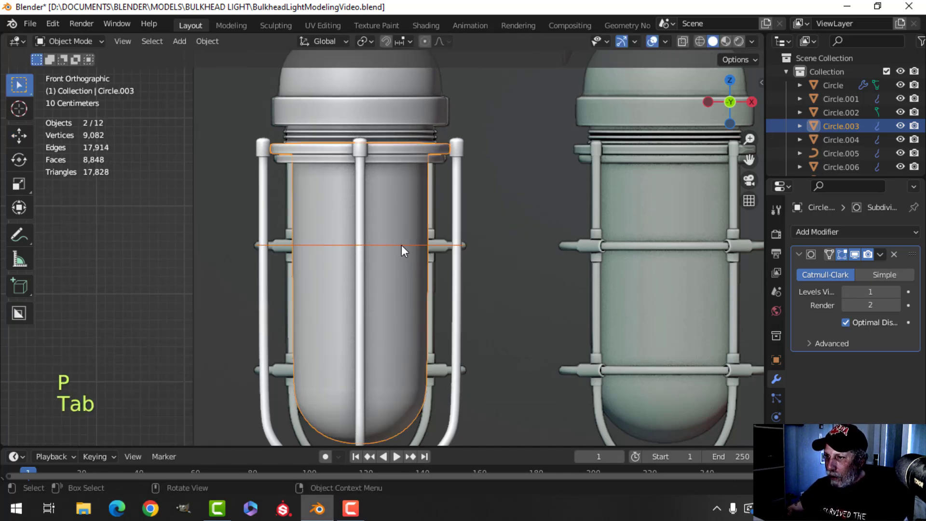
Collapse the cage rod's modifier settings and remove the Subdivision Surface modifier from the separated ring.
left_click(402, 246)
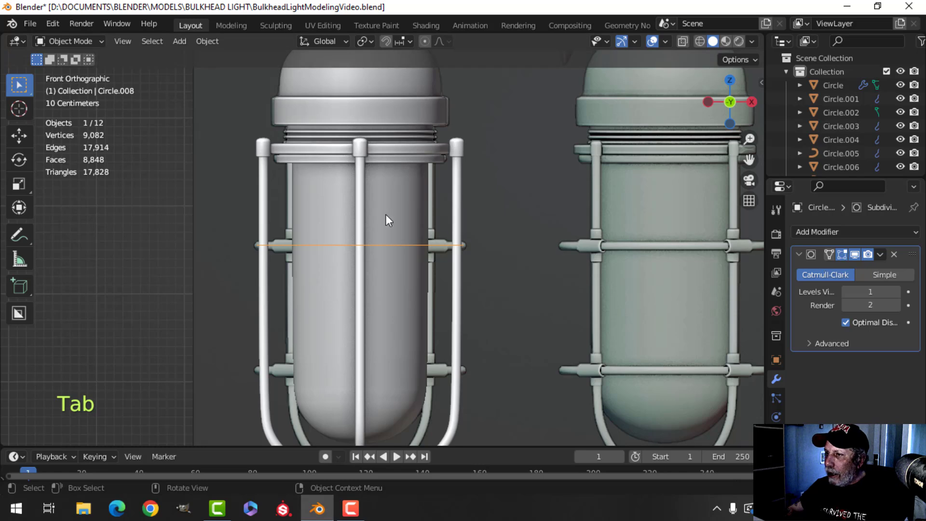
left_click(459, 184, "shift")
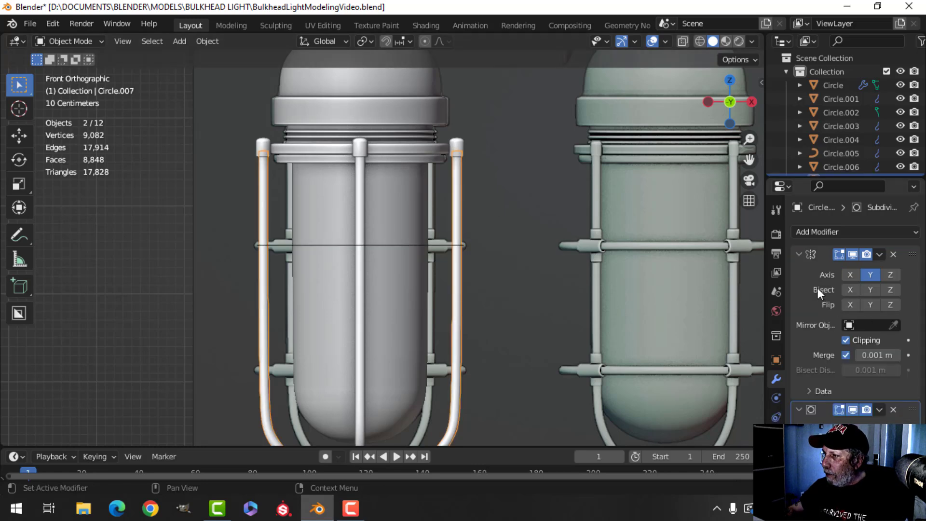
left_click(799, 253)
left_click(799, 273)
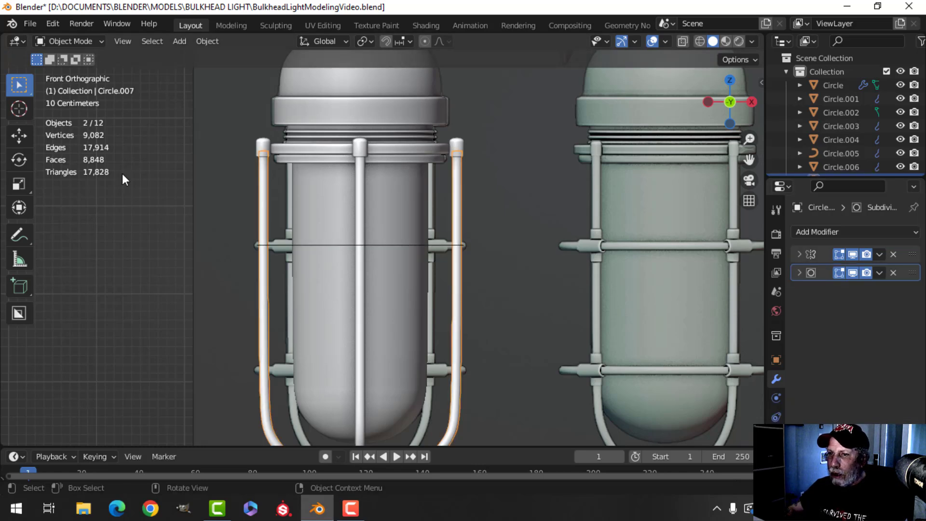
left_click(421, 244)
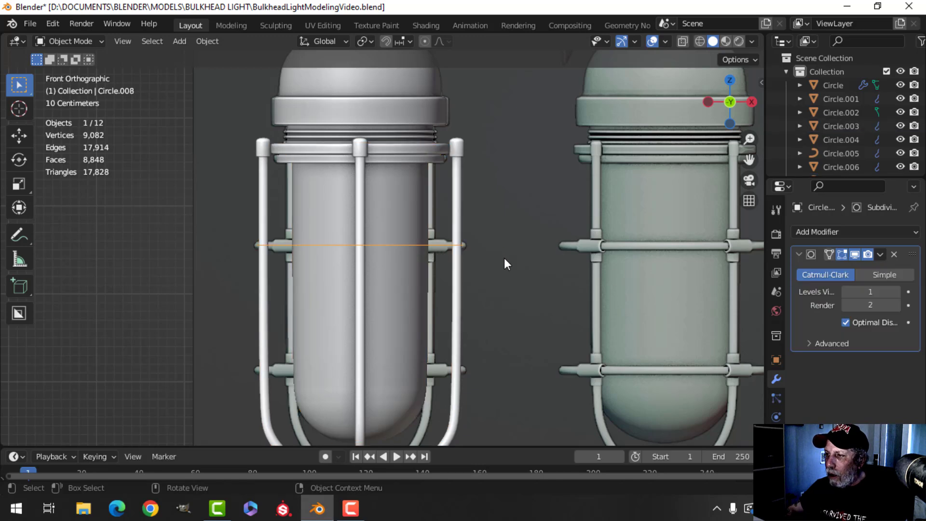
left_click(894, 254)
Convert the separated ring to a curve and give it a round bevel with a depth of 0.062 m.
middle_click_drag(446, 294, 438, 271, "shift")
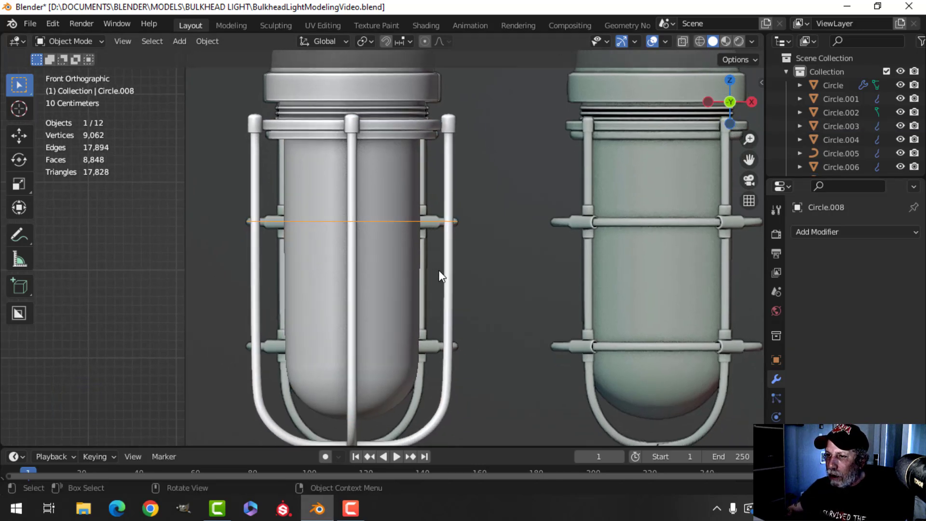
right_click(398, 222)
mouse_move(360, 256)
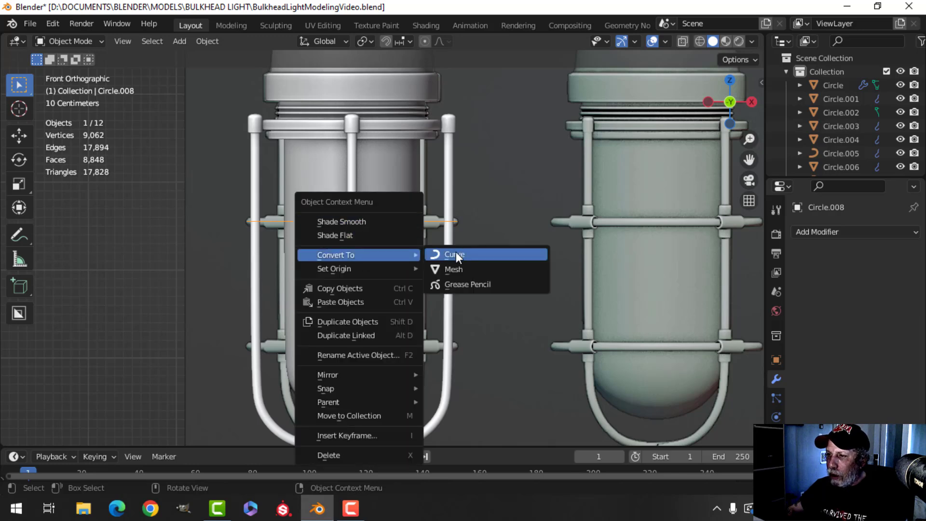
left_click(456, 254)
left_click(776, 437)
scroll(833, 418, "down", 9)
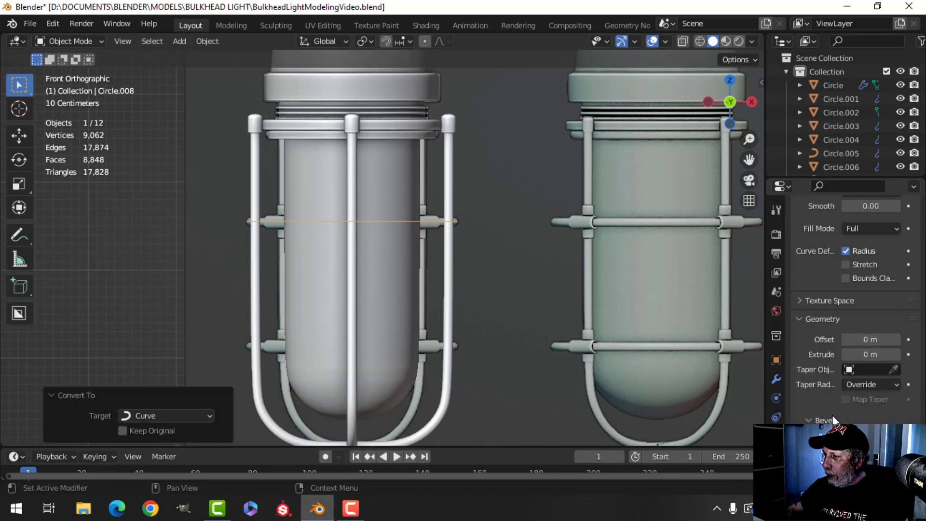
left_click_drag(862, 349, 890, 348, "shift")
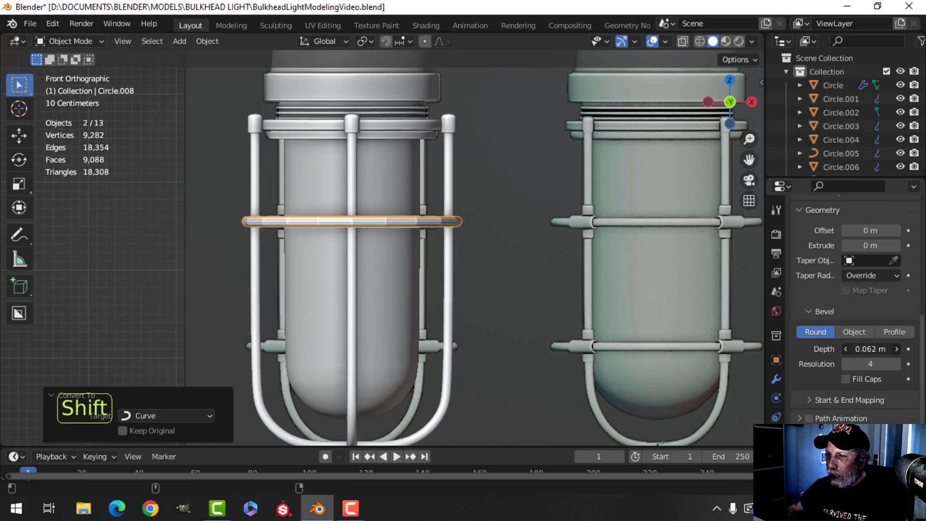
Set the bevel depth of both U-shaped cage rods and the horizontal ring to 0.06 m.
left_click(452, 183)
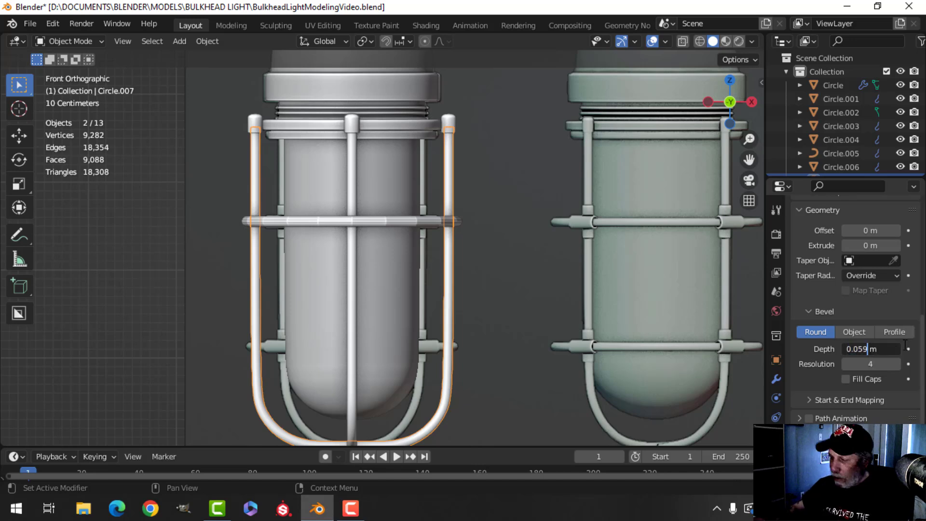
key("BackSpace")
key("BackSpace")
type("6")
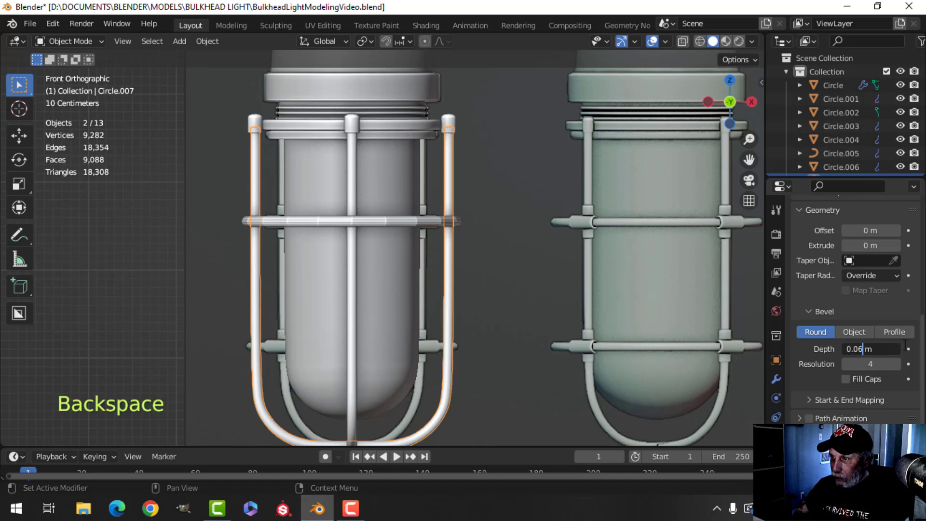
key("Return")
left_click(356, 175)
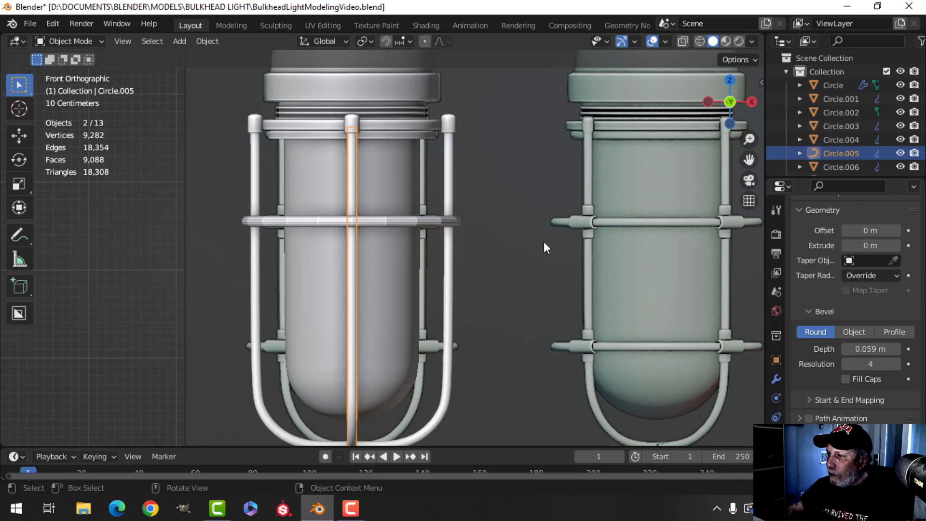
type("0")
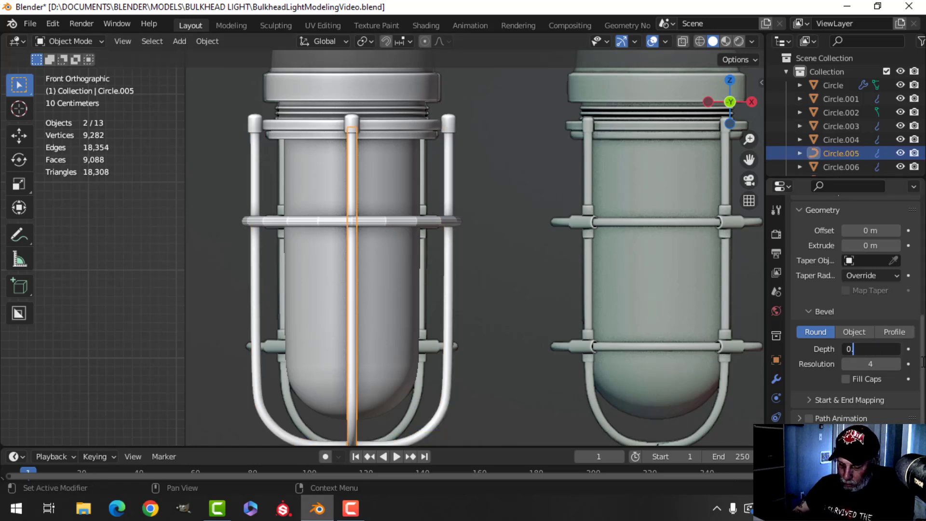
type(".06")
key("Return")
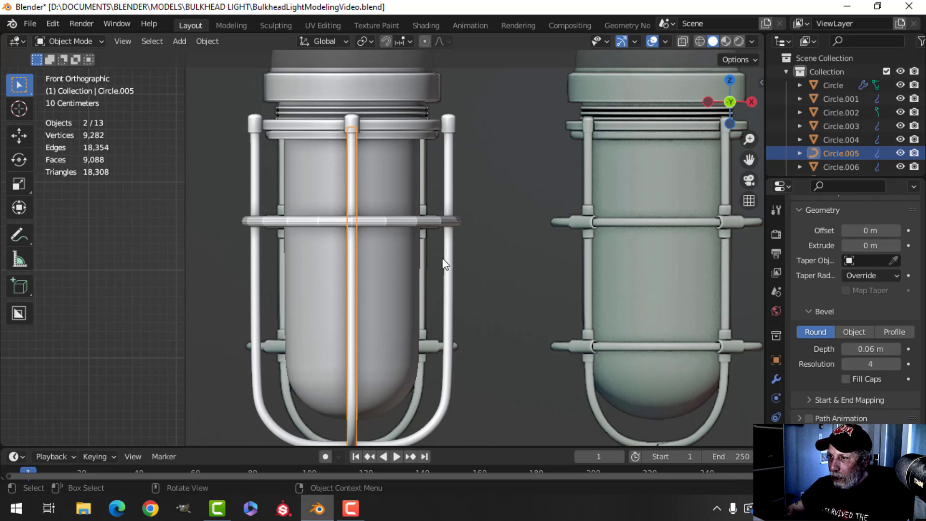
left_click(416, 220)
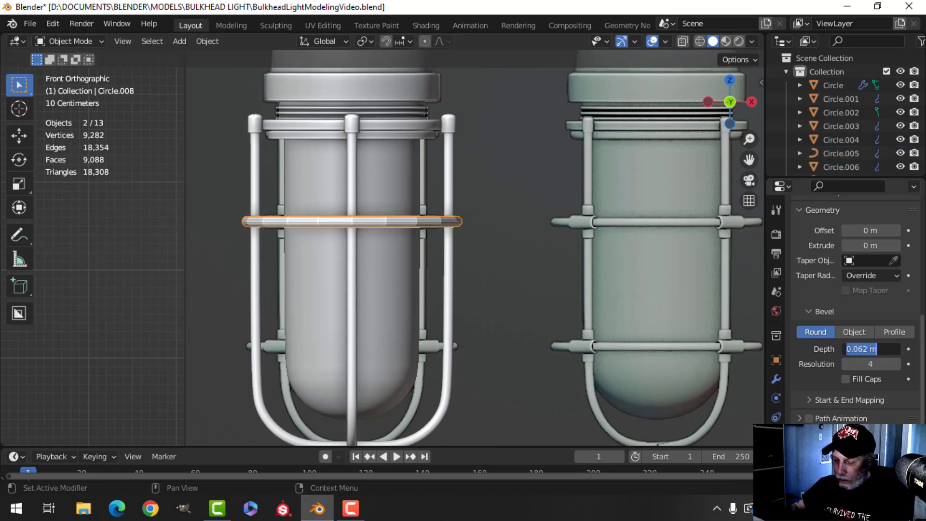
key("Return")
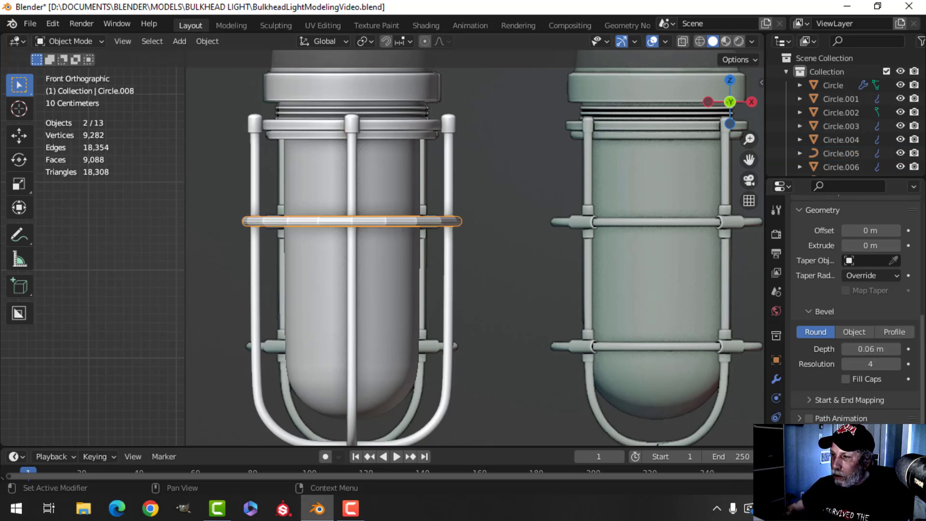
Shade the horizontal ring smooth and add a level 1 Subdivision Surface modifier to it.
right_click(410, 222)
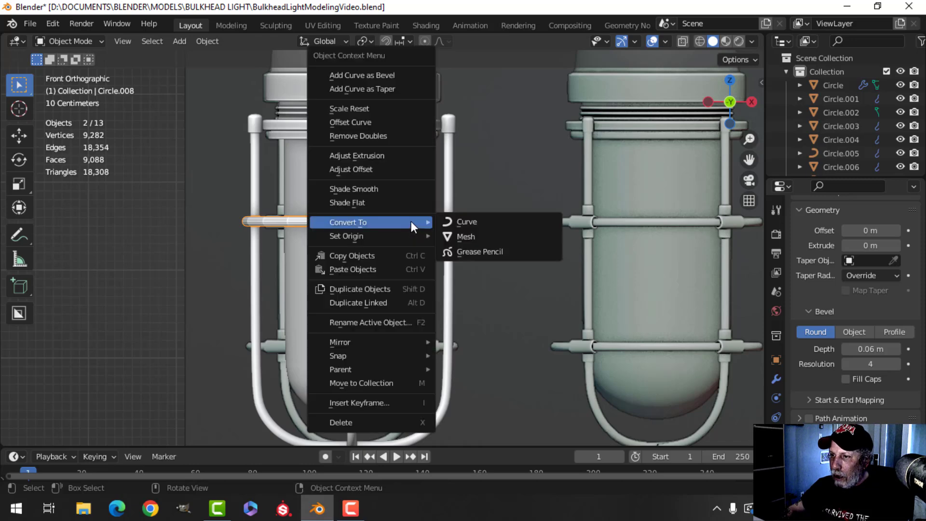
left_click(389, 184)
key("ctrl+1")
key("alt+a")
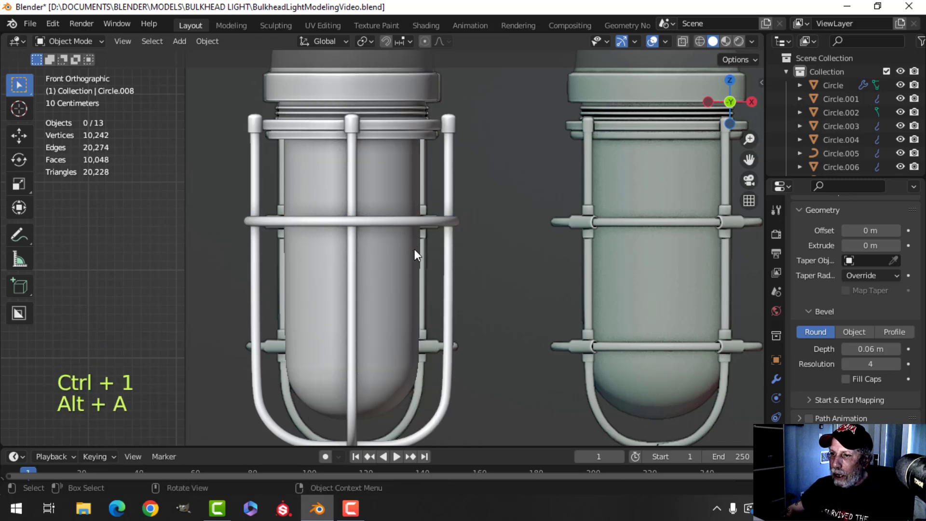
Scale all control points of the horizontal ring by 1.008 to fit it around the cage rods.
middle_click_drag(413, 252, 424, 293)
scroll(449, 280, "down", 2)
middle_click_drag(421, 256, 487, 266)
left_click(487, 265)
key("Tab")
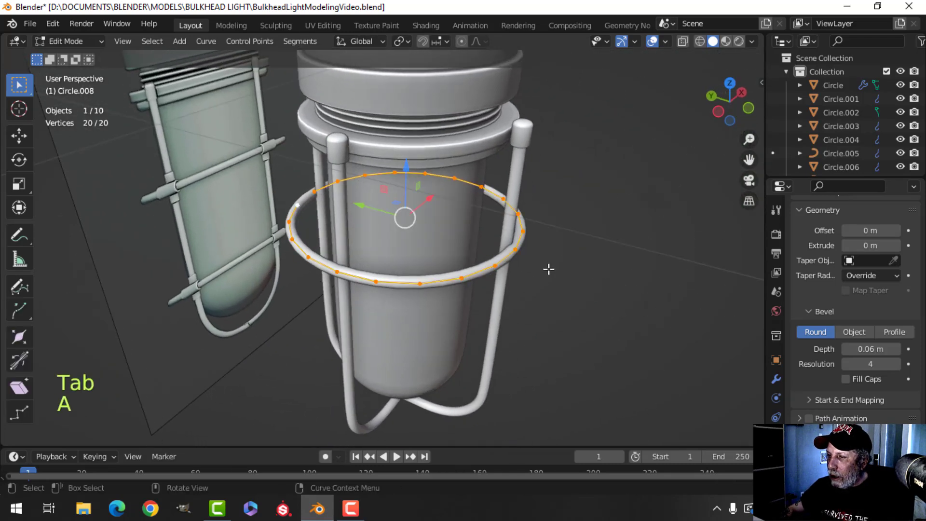
key("s")
left_click(562, 274)
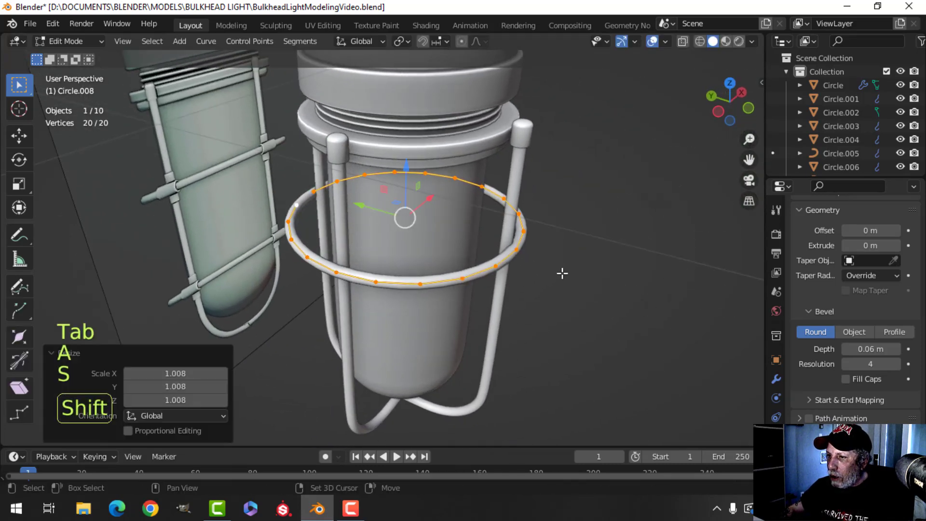
key("Tab")
Duplicate all of the ring's control points and move the copy down along Z to the reference's lower ring.
middle_click_drag(560, 271, 389, 253)
scroll(494, 261, "down", 3)
key("alt+a")
scroll(372, 270, "up", 4)
middle_click_drag(388, 253, 412, 194)
scroll(377, 262, "down", 4)
key("KP_1")
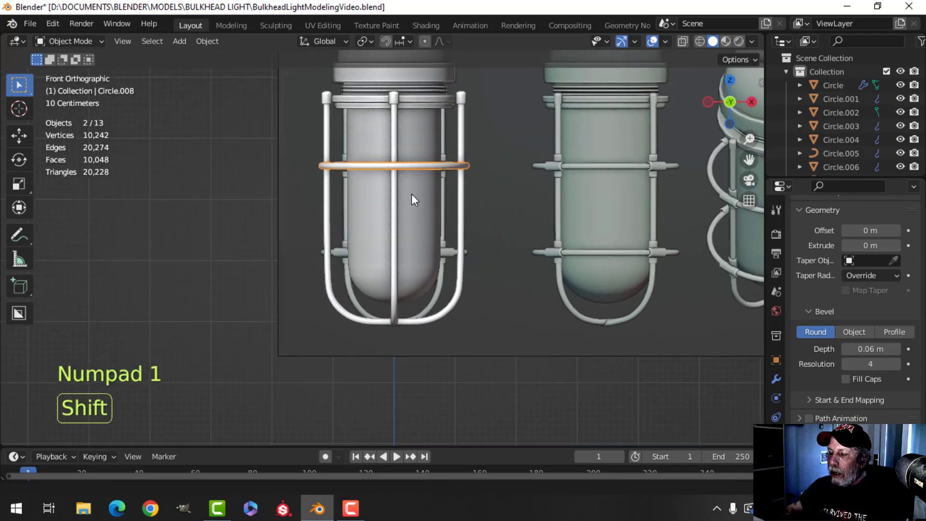
key("Tab")
key("a")
key("shift+d")
right_click(455, 195)
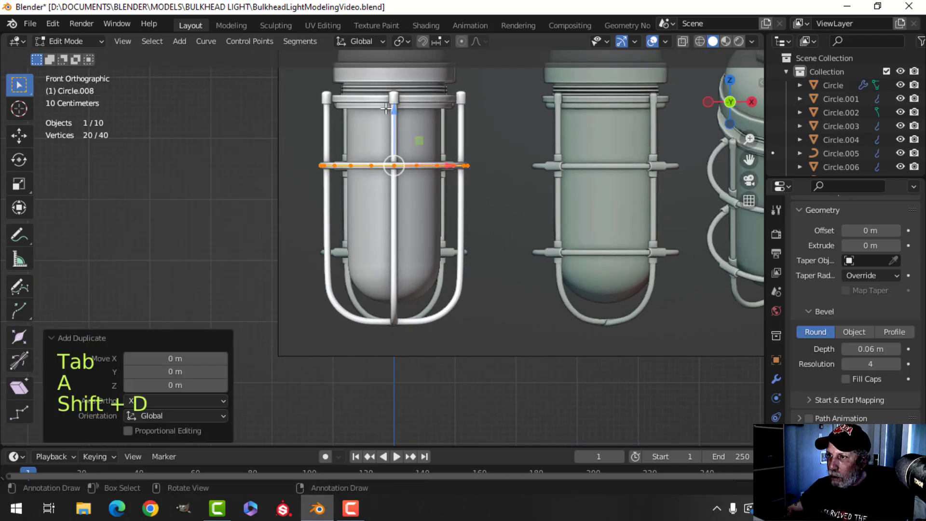
left_click_drag(395, 119, 399, 201)
key("Tab")
key("alt+a")
Examine the two cage rings and their crossings with the rods against the reference's fittings.
middle_click_drag(467, 208, 333, 239)
scroll(497, 235, "down", 3)
scroll(433, 262, "up", 3)
scroll(394, 244, "up", 3)
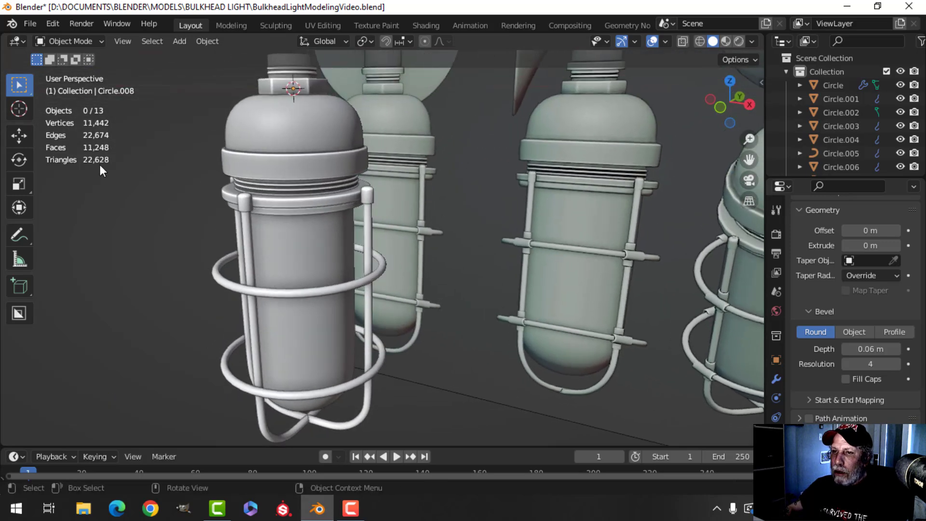
middle_click_drag(355, 199, 316, 191)
scroll(413, 248, "up", 3)
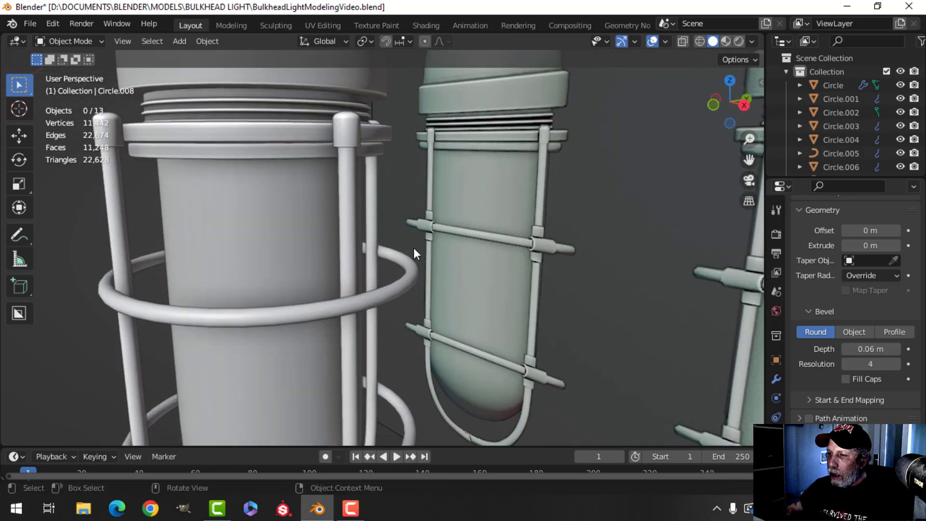
Apply the Mirror modifier of the front and back pair of cage caps.
middle_click_drag(537, 248, 376, 173, "shift")
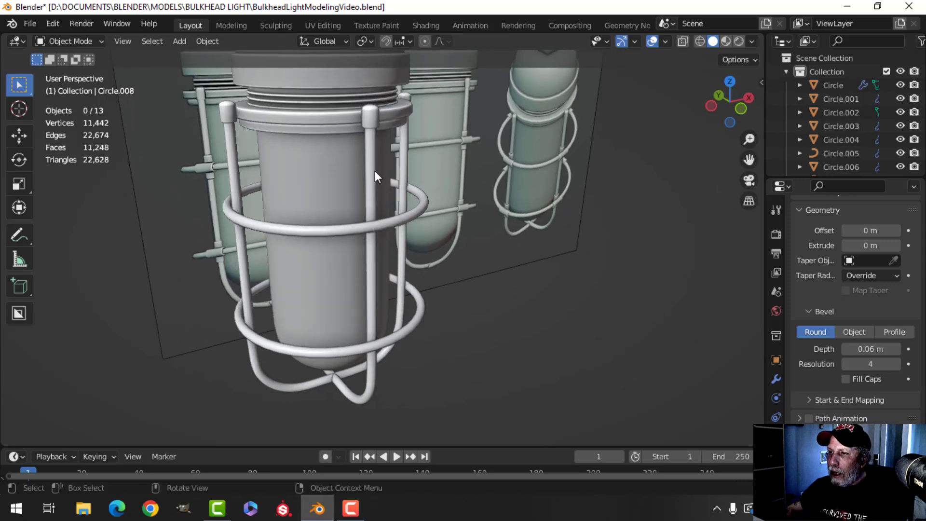
left_click(372, 115)
middle_click_drag(447, 186, 649, 263)
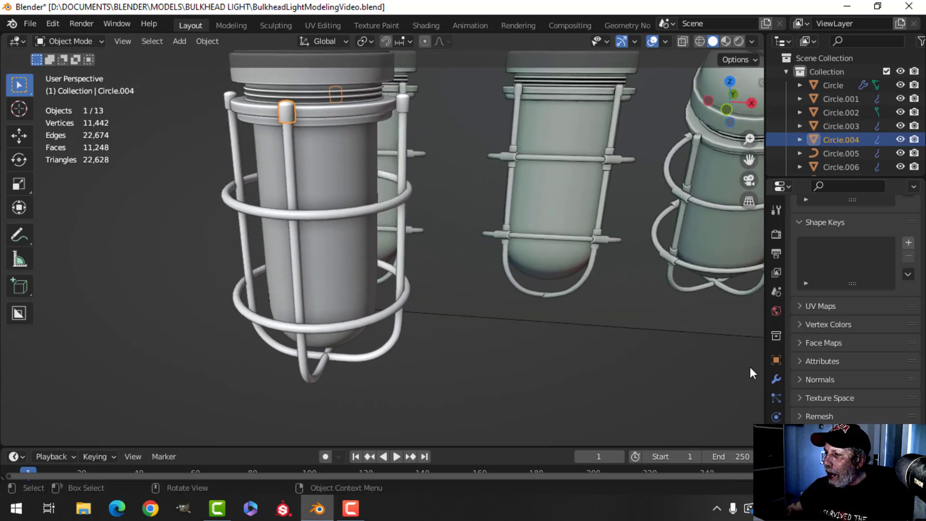
left_click(777, 377)
left_click(881, 255)
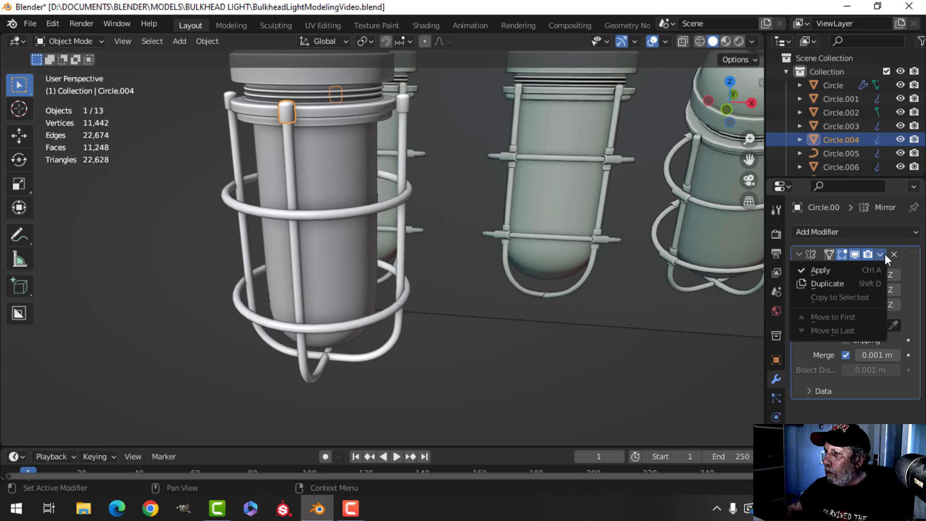
left_click(824, 268)
Apply the side cap pair's Mirror modifier and join both pairs of caps into one object.
left_click(405, 103)
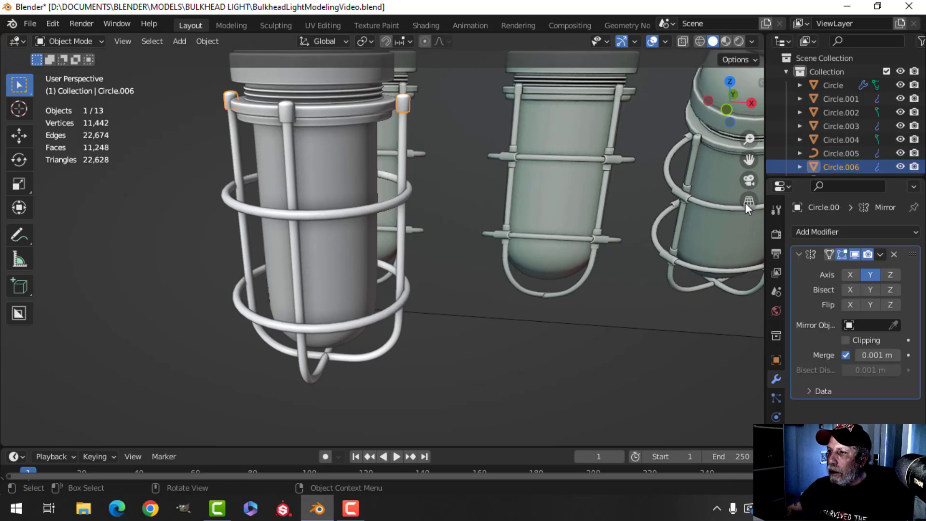
left_click(882, 253)
left_click(847, 267)
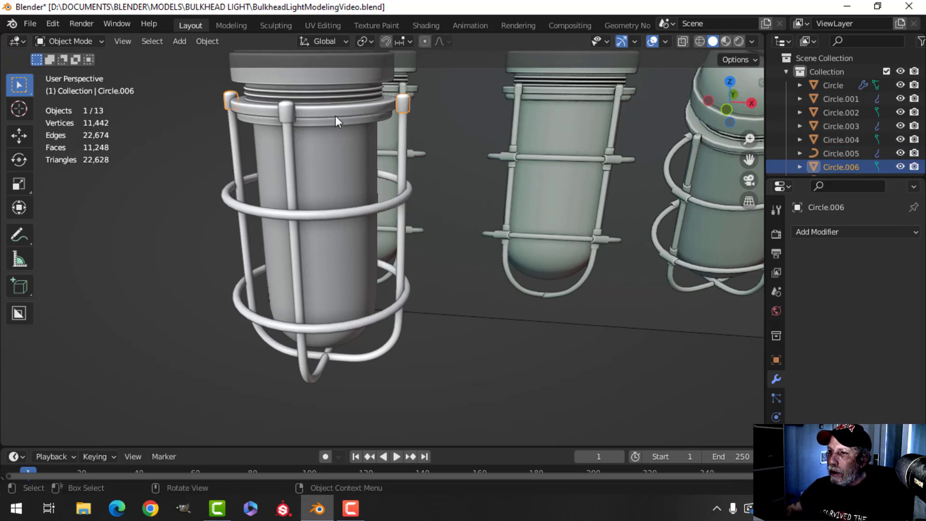
left_click(299, 109, "shift")
key("ctrl+j")
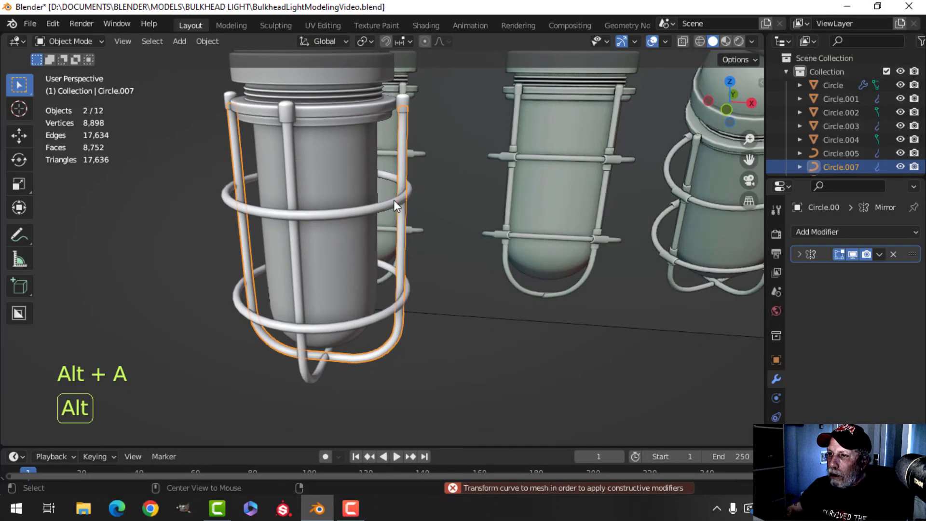
Set the curve preview resolution of the front-to-back curved cage rod to 3.
key("alt+a")
middle_click_drag(393, 201, 425, 221)
scroll(363, 247, "up", 1)
scroll(360, 248, "down", 2)
middle_click_drag(349, 247, 337, 221, "shift")
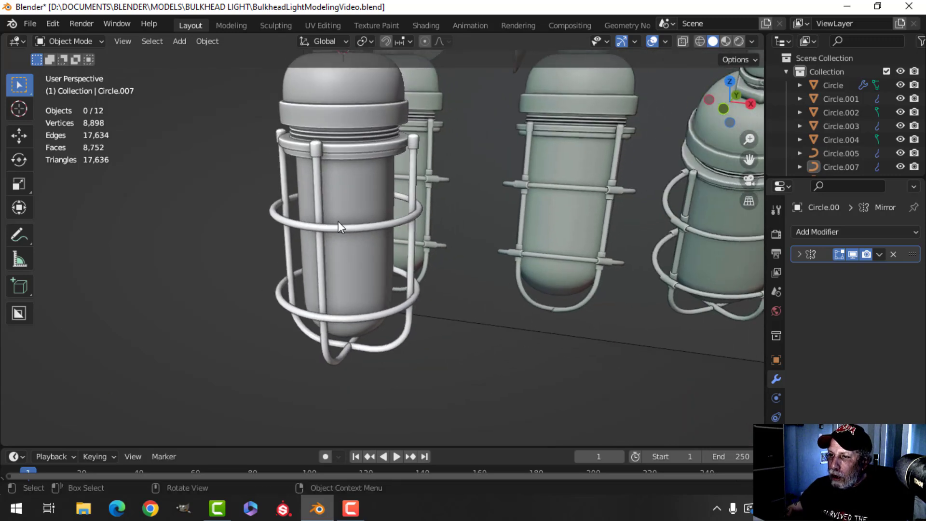
left_click(319, 180)
middle_click_drag(319, 181, 395, 246)
left_click(777, 437)
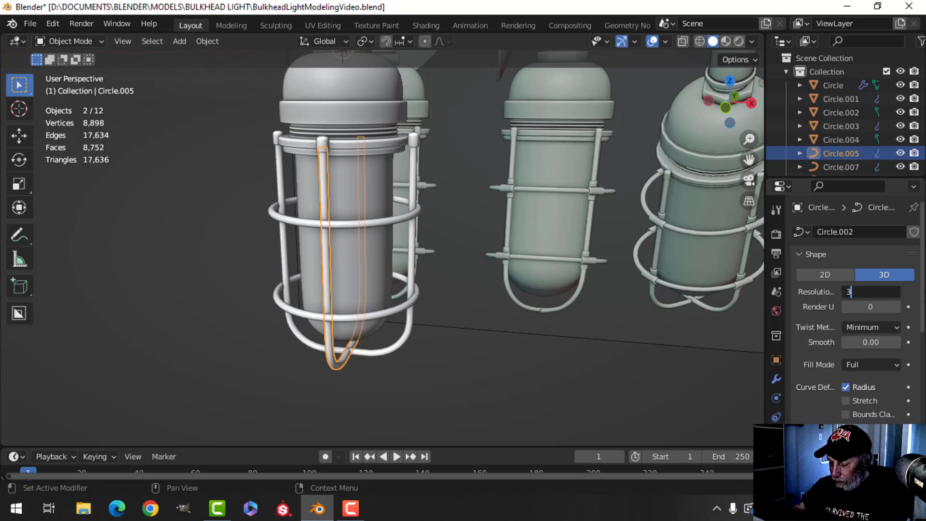
scroll(450, 265, "up", 2)
mouse_move(450, 265)
middle_mouse_down()
mouse_move(396, 224)
mouse_move(464, 264)
middle_mouse_up()
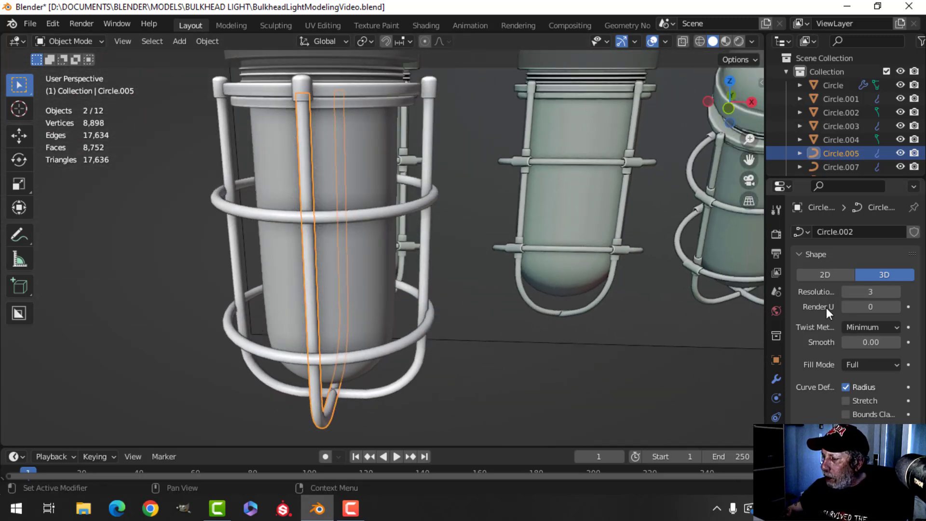
Convert the front-to-back curved cage rod to a mesh.
right_click(299, 146)
mouse_move(268, 197)
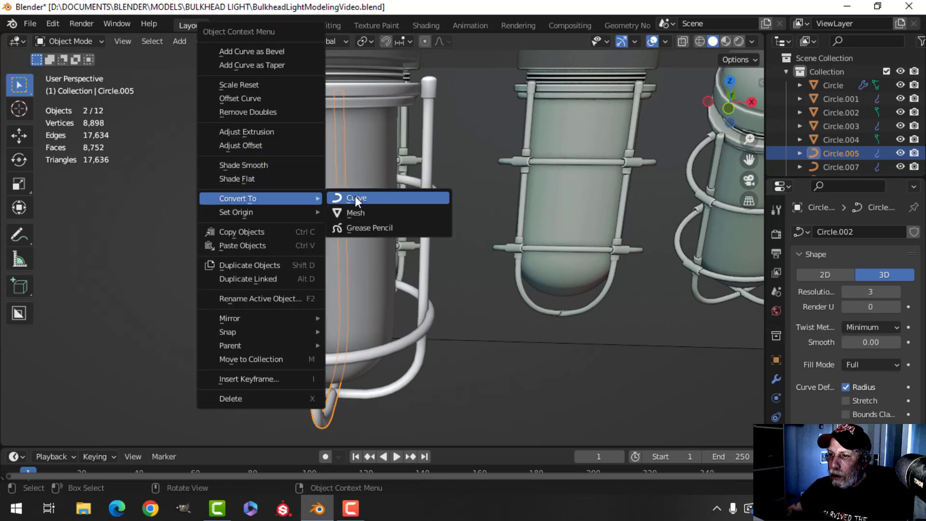
left_click(358, 208)
middle_click_drag(468, 176, 479, 218)
Select the other curved cage rod and open its curve preview resolution for editing.
key("alt+a")
left_click(417, 147)
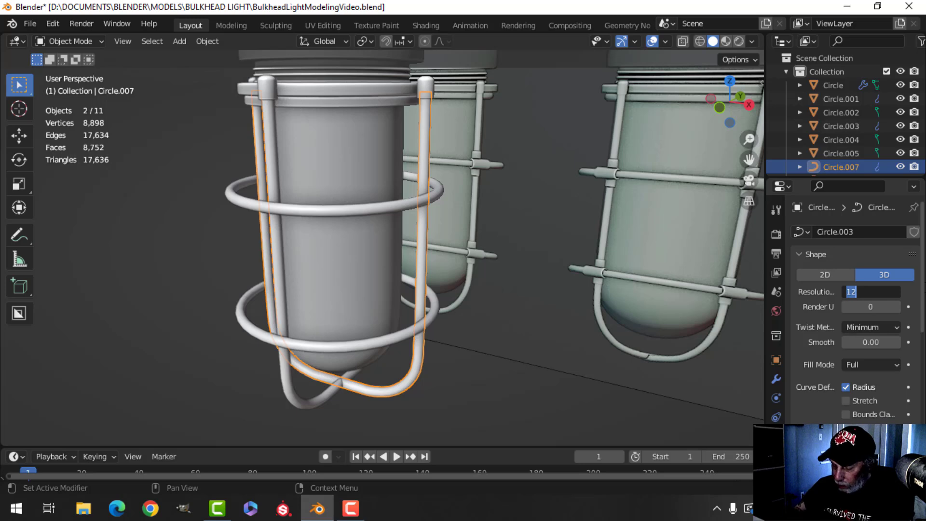
Set the curve resolution of the selected vertical cage bars to 3 and convert them to a mesh.
type("3")
key("Return")
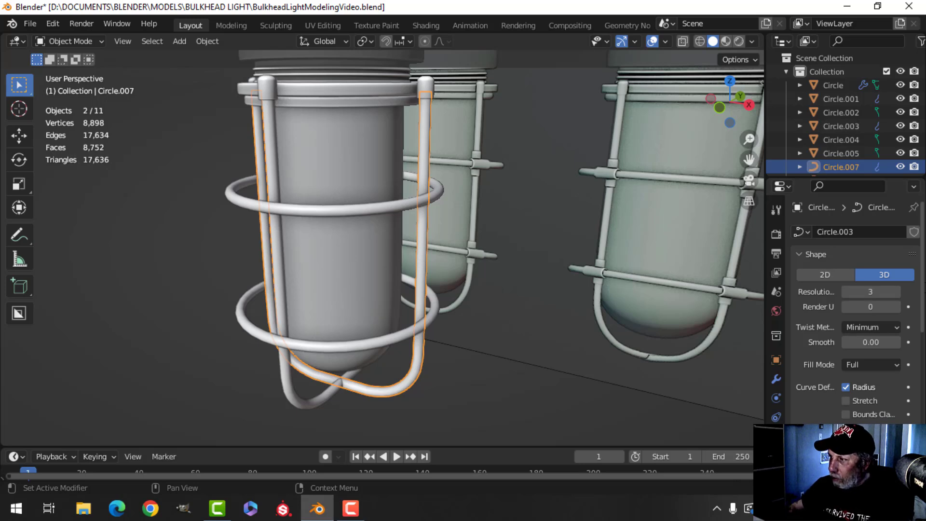
right_click(422, 139)
mouse_move(422, 197)
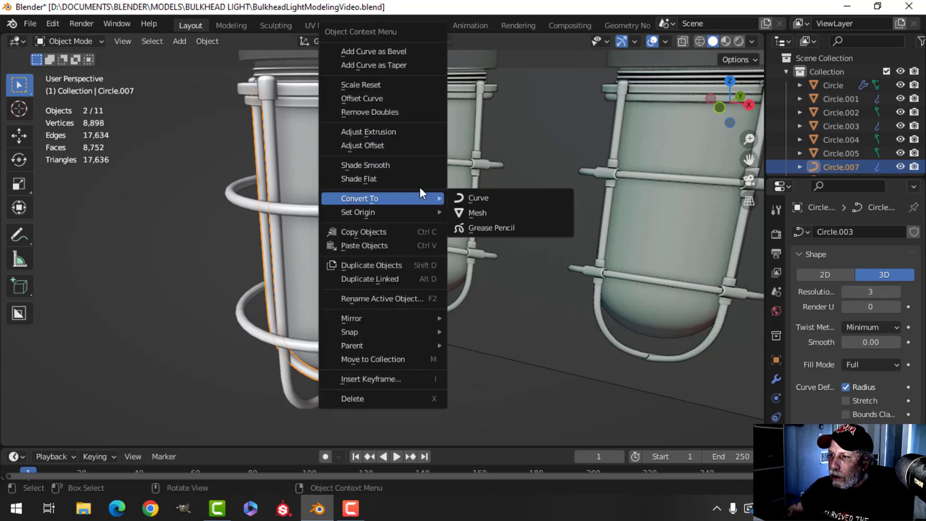
left_click(480, 213)
Join the converted bars with the other vertical cage bar into one object.
left_click(271, 160, "shift")
key("ctrl+j")
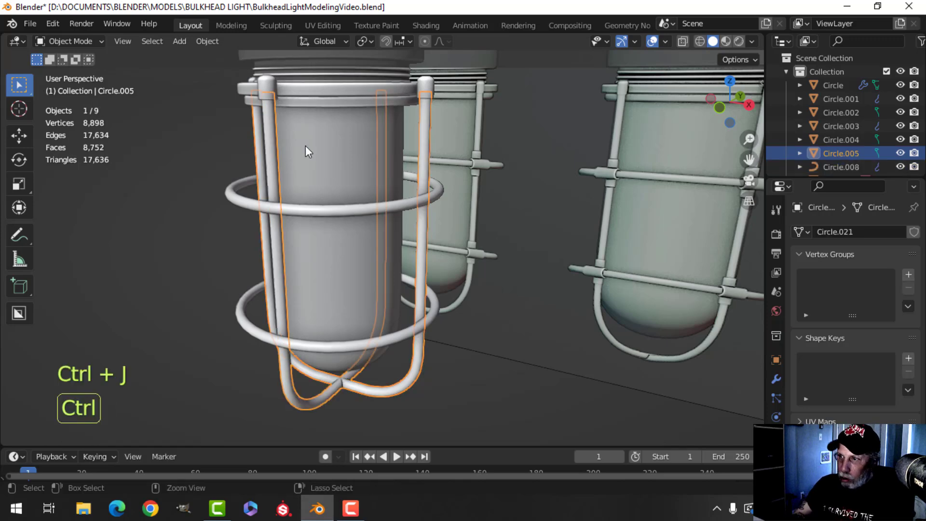
key("alt+a")
Examine the joined vertical bars for leftover modifiers and check the density of their mesh.
middle_click_drag(431, 196, 405, 156)
left_click(377, 143)
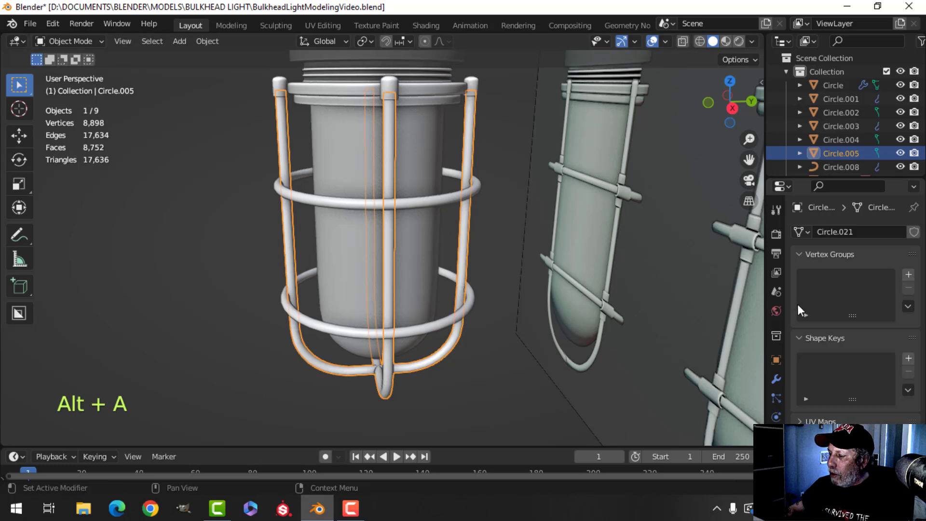
left_click(779, 379)
key("alt+a")
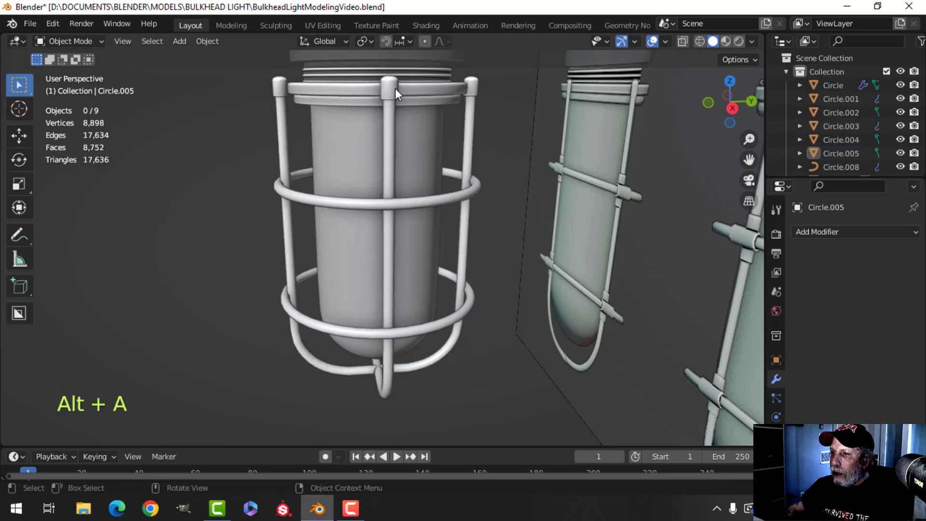
middle_click_drag(358, 240, 424, 167)
left_click(424, 167)
key("Tab")
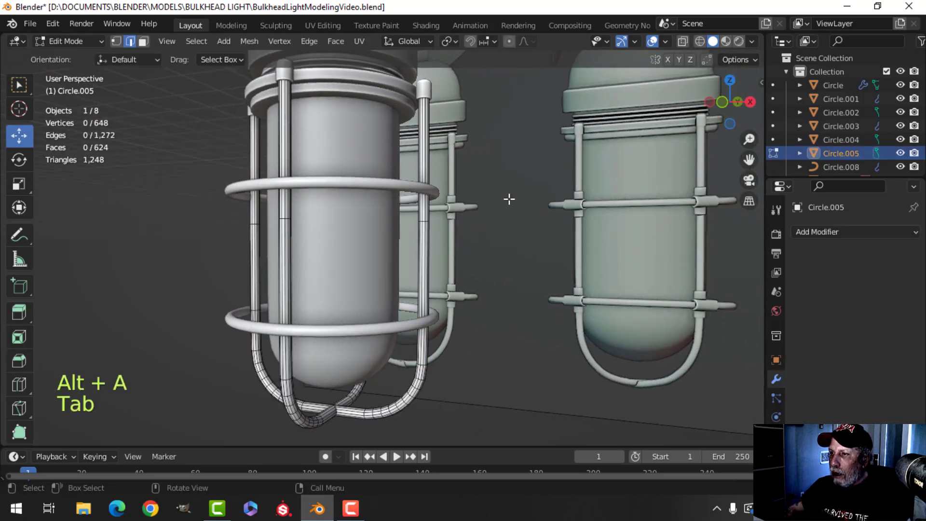
key("Tab")
scroll(376, 265, "down", 2)
middle_click_drag(376, 250, 378, 261)
scroll(379, 258, "up", 2)
key("alt+a")
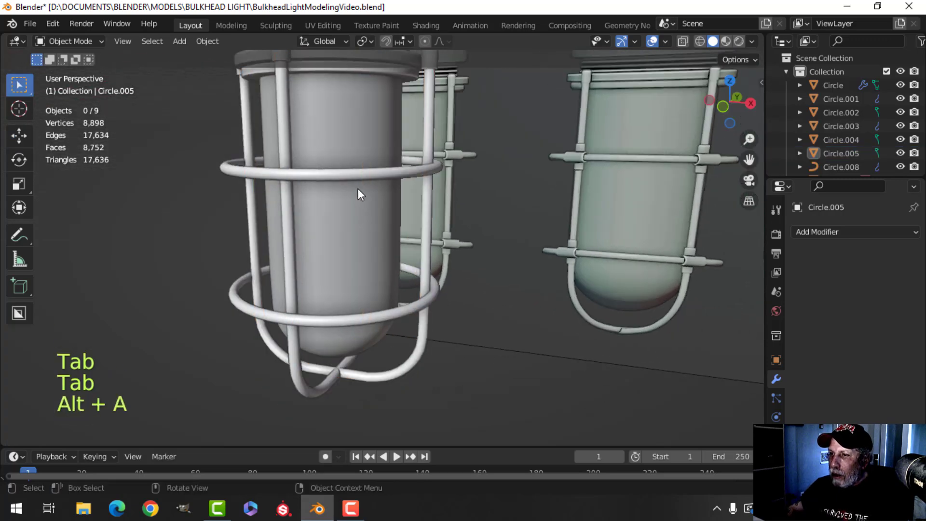
Remove the Subdivision modifier from the two horizontal cage rings.
left_click(359, 174)
left_click(371, 317, "shift")
middle_click_drag(375, 202, 372, 218, "shift")
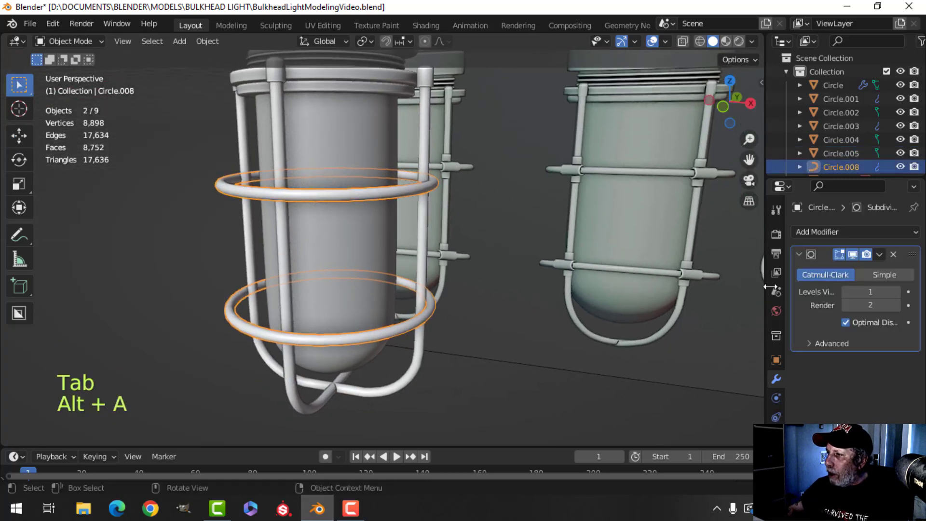
left_click(894, 254)
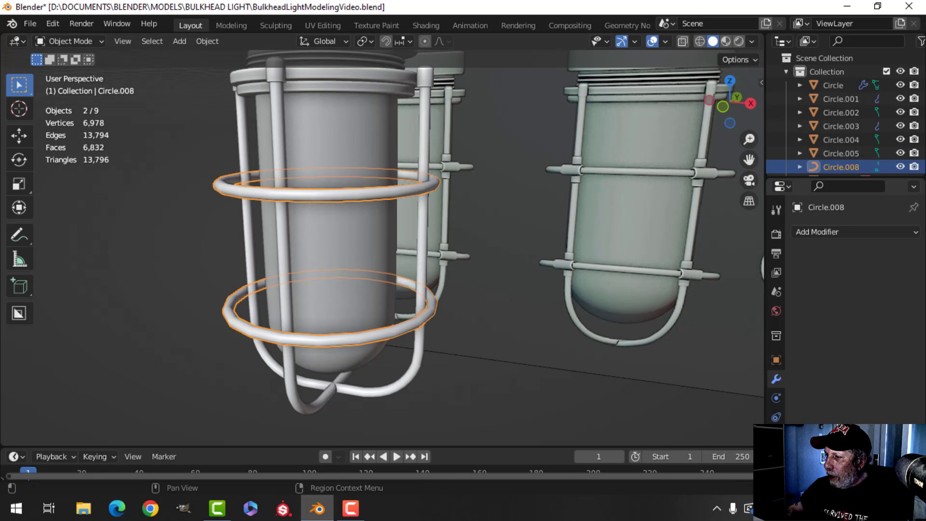
Set the curve resolution of the horizontal rings to 3 and convert them to a mesh.
left_click(776, 437)
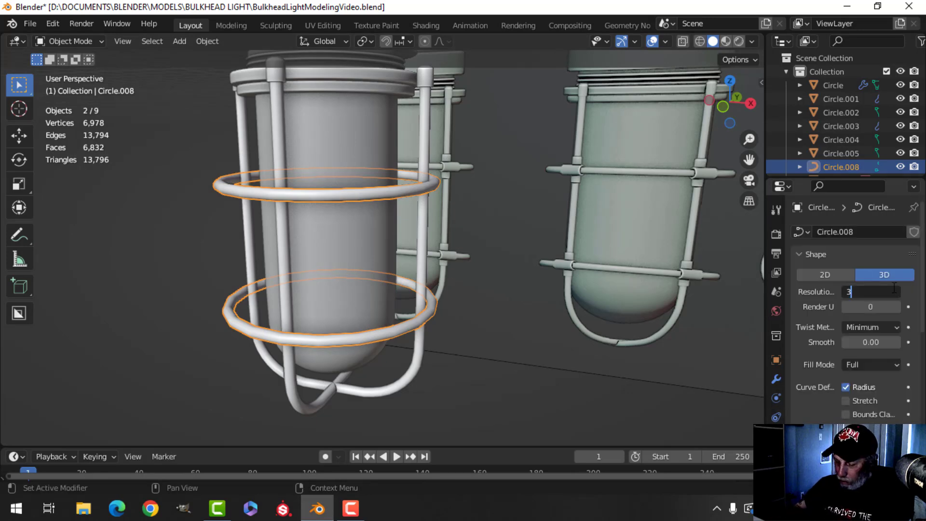
right_click(399, 196)
mouse_move(398, 196)
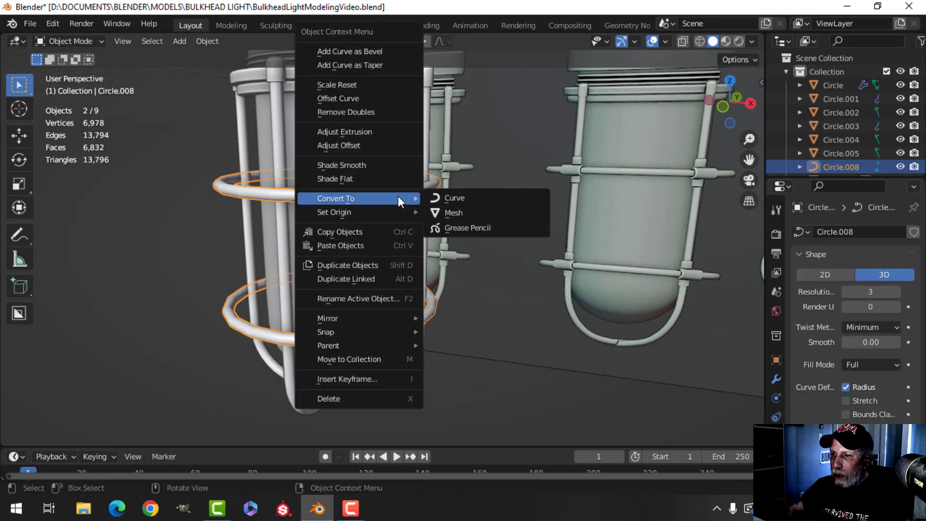
left_click(447, 210)
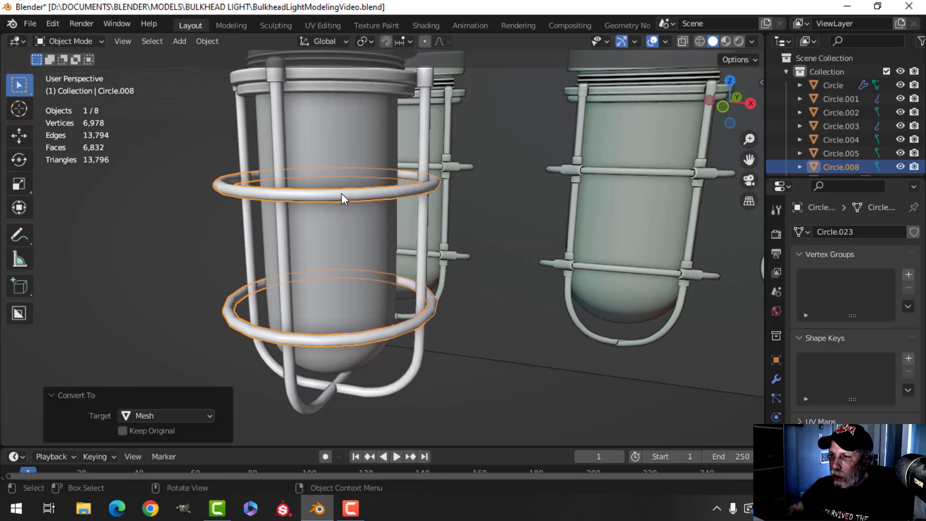
Join the two horizontal rings with the vertical bars into a single cage object.
left_click(283, 153, "shift")
key("ctrl+j")
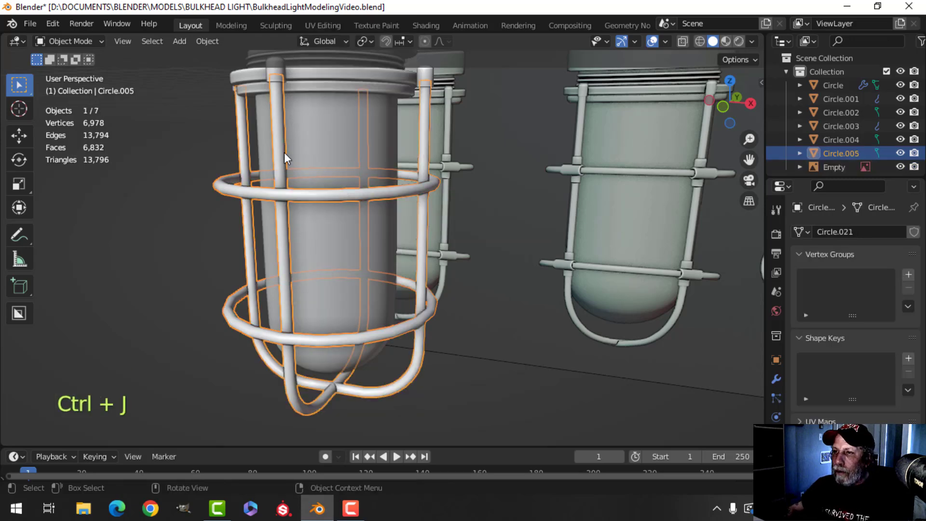
key("alt+a")
middle_click_drag(285, 152, 332, 138)
middle_click_drag(346, 173, 345, 127, "shift")
middle_click_drag(346, 126, 362, 141)
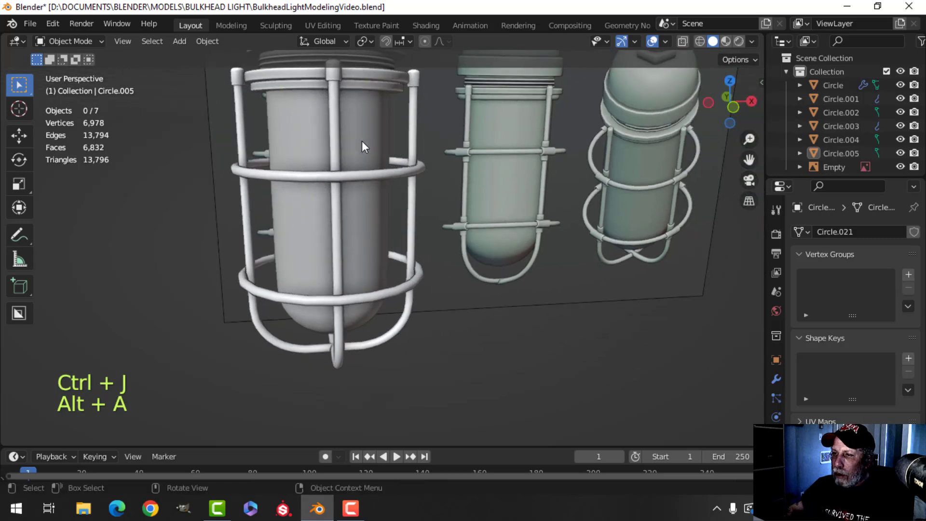
Open the joined cage for mesh editing in front view, framed on the front bar's crossings with the rings.
scroll(361, 154, "up", 3)
scroll(357, 170, "down", 2)
middle_click_drag(306, 163, 369, 212)
left_click(329, 158)
key("Tab")
scroll(369, 175, "up", 3)
scroll(367, 189, "down", 1)
mouse_move(369, 212)
middle_mouse_down()
mouse_move(448, 214)
mouse_move(425, 180)
mouse_move(442, 146)
mouse_move(415, 164)
mouse_move(366, 171)
mouse_move(372, 159)
mouse_move(376, 198)
middle_mouse_up()
scroll(438, 144, "down", 2)
key("KP_1")
scroll(372, 166, "up", 1)
scroll(376, 198, "up", 2)
key("3")
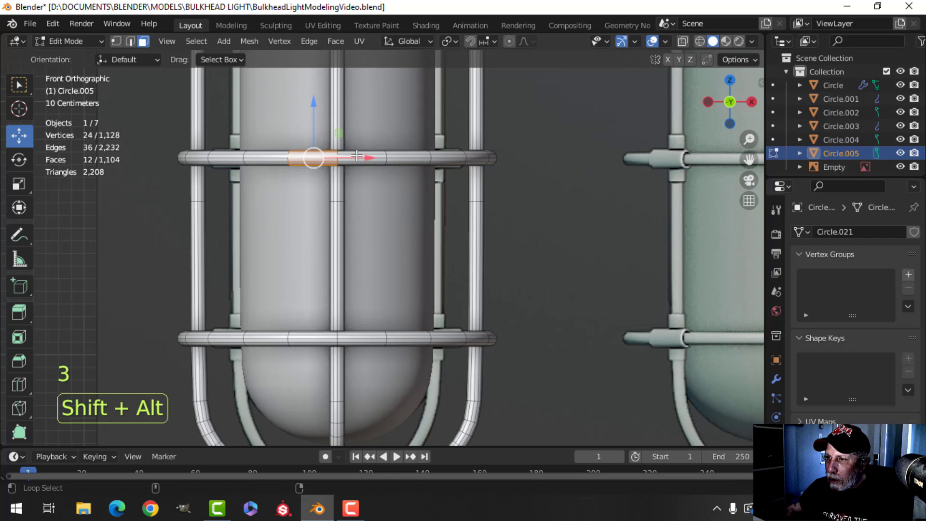
left_click(357, 156, "alt+shift")
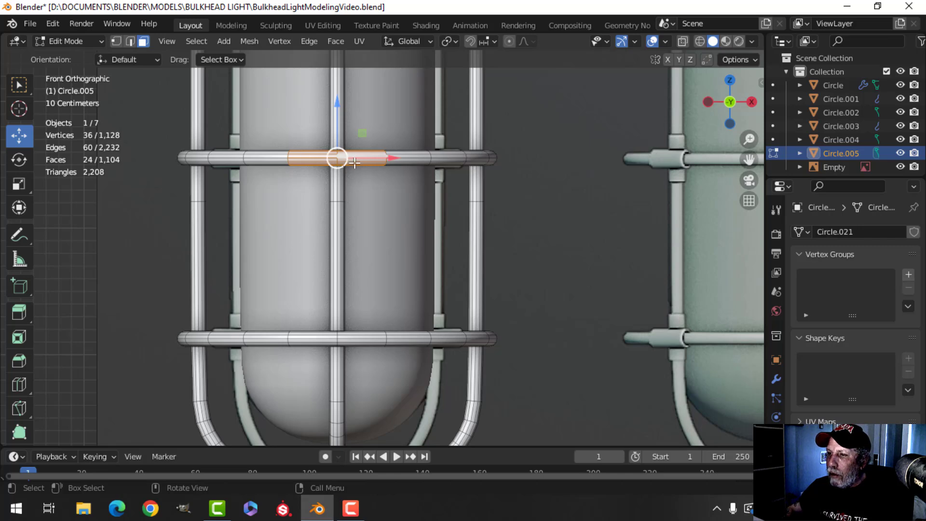
key("alt+a")
left_click(337, 185, "alt+shift")
key("alt+a")
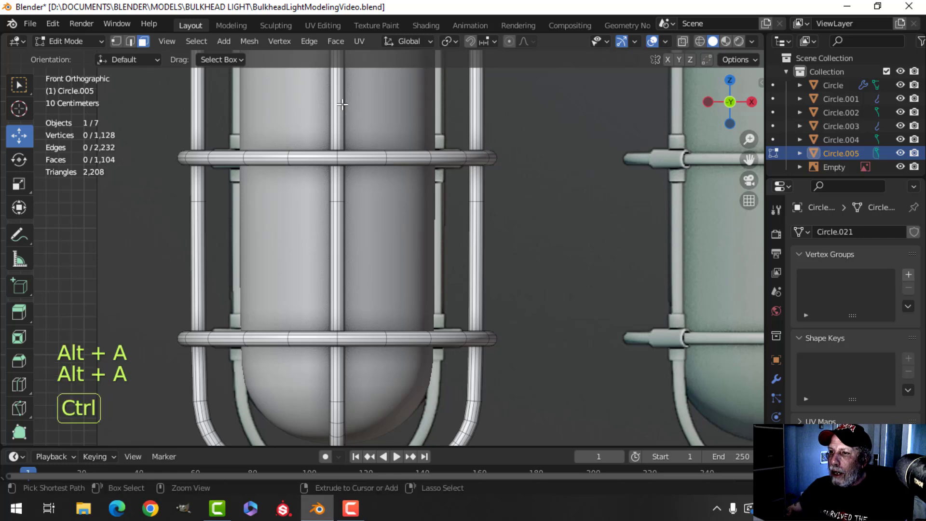
Add one centred edge loop around the front vertical bar just above the upper ring.
key("ctrl+r")
left_click(342, 103)
left_click(342, 104)
key("alt+a")
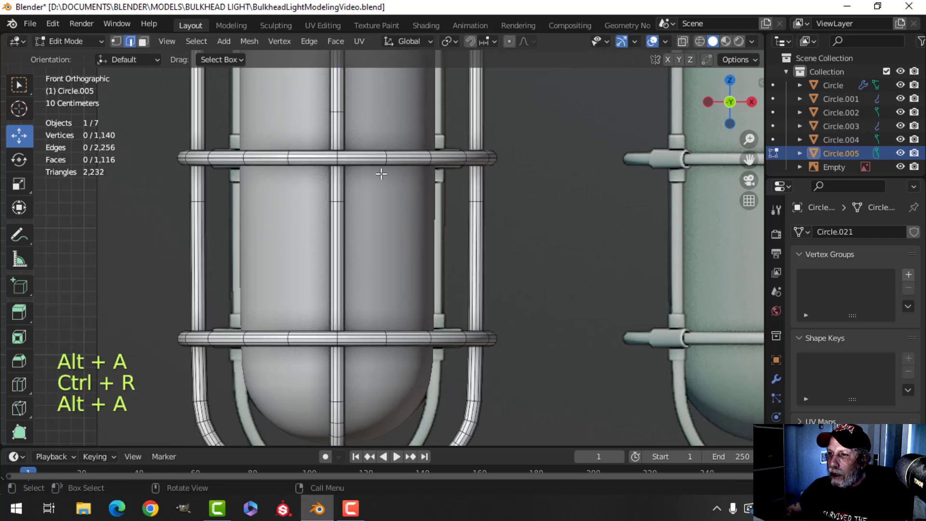
Select the face loops of the front bar and upper ring surrounding their crossing.
key("3")
left_click(340, 140, "alt+shift")
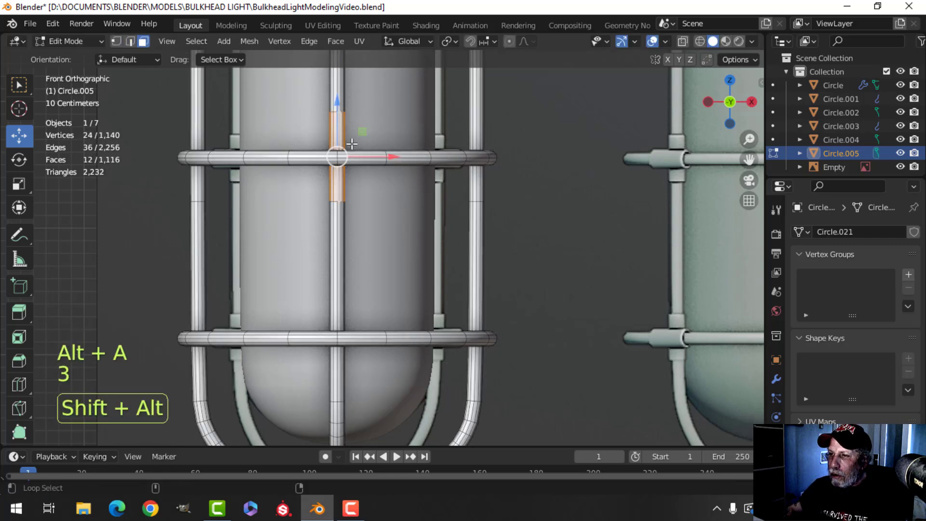
scroll(363, 176, "up", 2)
middle_click_drag(353, 177, 475, 219, "shift")
left_click(376, 173, "alt+shift")
left_click(320, 178, "alt+shift")
scroll(320, 179, "down", 3)
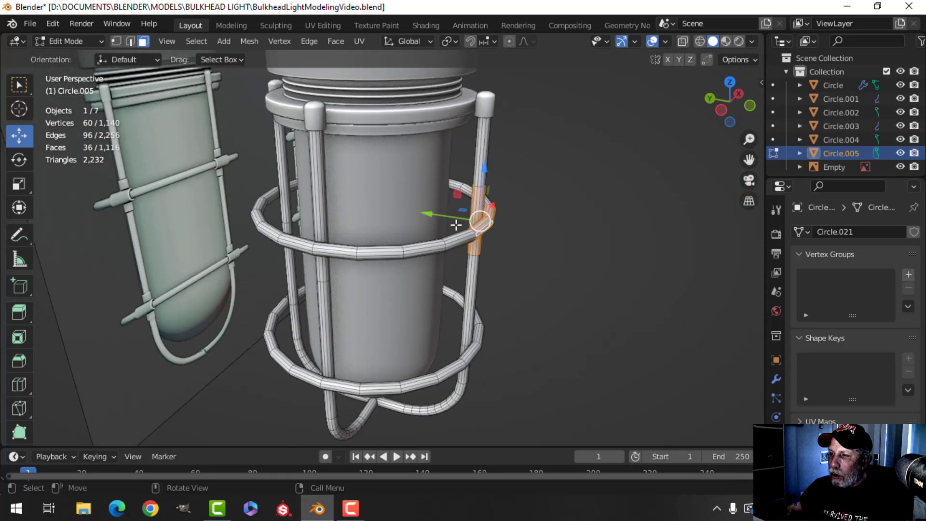
Duplicate the selected crossing faces and move the copy about 0.32 m outward along negative Y.
scroll(512, 212, "up", 3)
middle_click_drag(548, 206, 403, 190, "shift")
key("shift+d")
right_click(415, 215)
scroll(417, 215, "down", 4)
left_click_drag(403, 190, 368, 193)
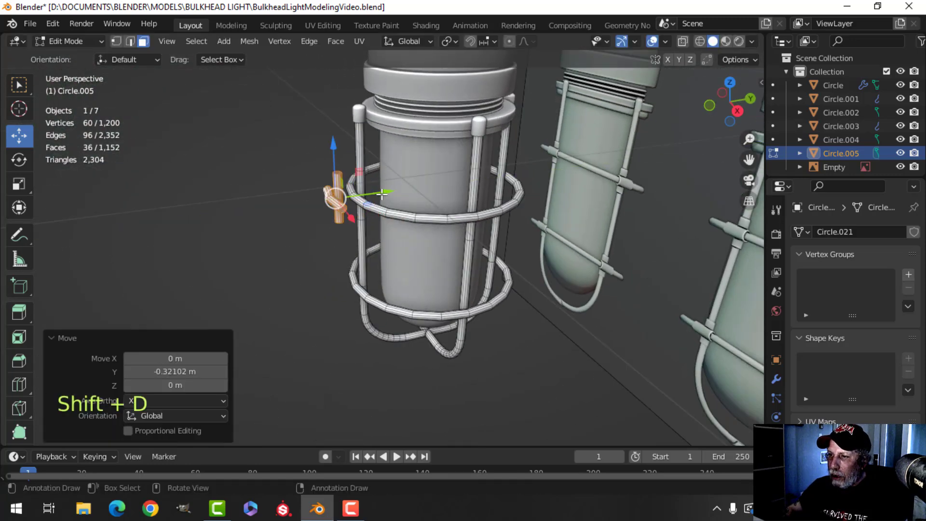
Separate the duplicated crossing piece into its own object and return to Object Mode.
key("p")
key("Tab")
key("alt+a")
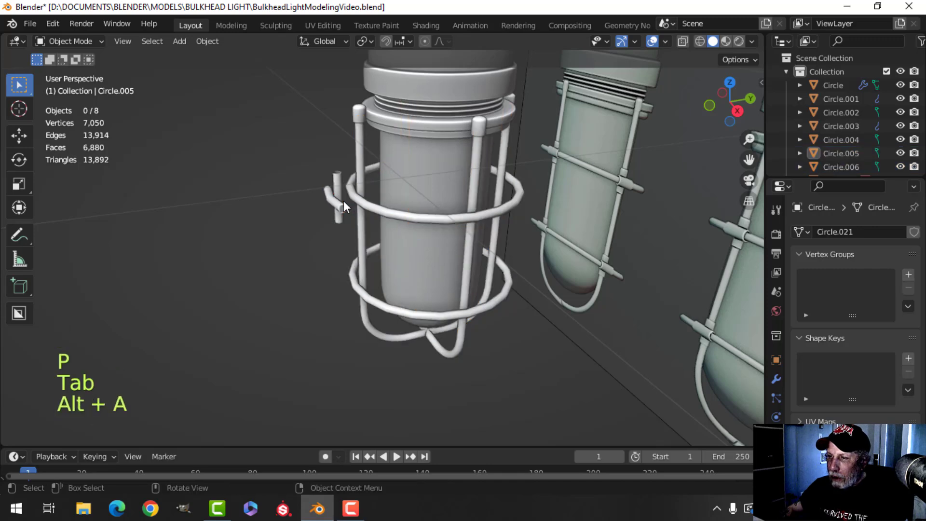
Move the whole mesh of the separated crossing piece about 0.323 m along Y, back onto the cage.
left_click(344, 201)
middle_click_drag(344, 201, 393, 216)
scroll(390, 217, "up", 4)
middle_click_drag(334, 228, 292, 218, "shift")
middle_click_drag(292, 218, 435, 222)
key("Tab")
key("a")
middle_click_drag(436, 223, 437, 225)
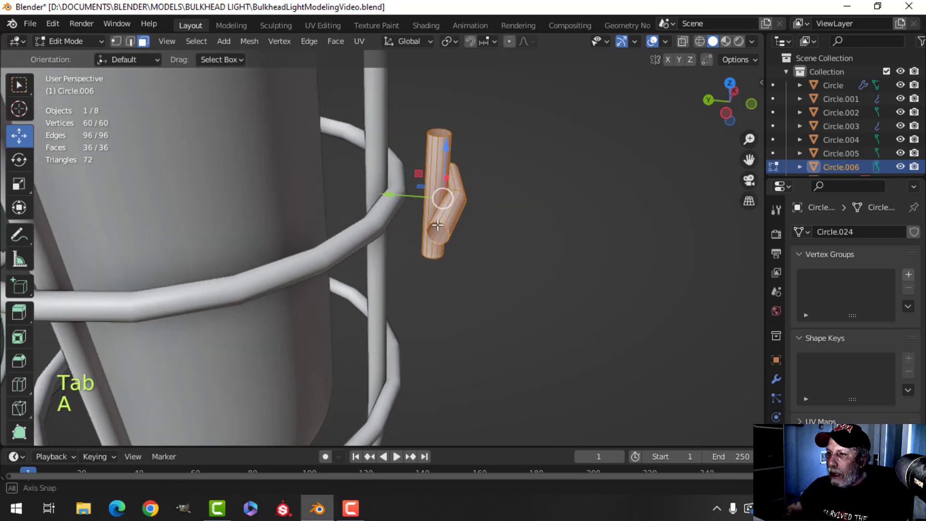
left_click_drag(404, 198, 333, 185)
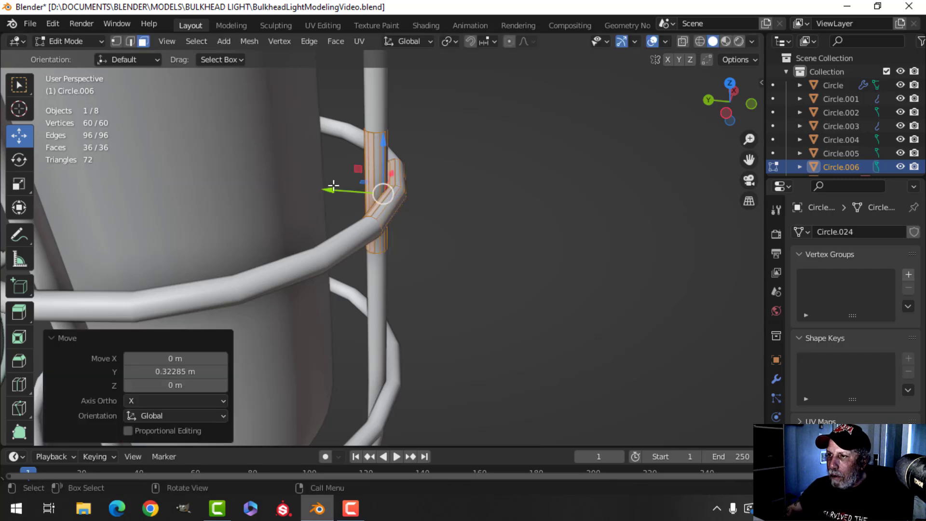
left_click(449, 42)
left_click(472, 87)
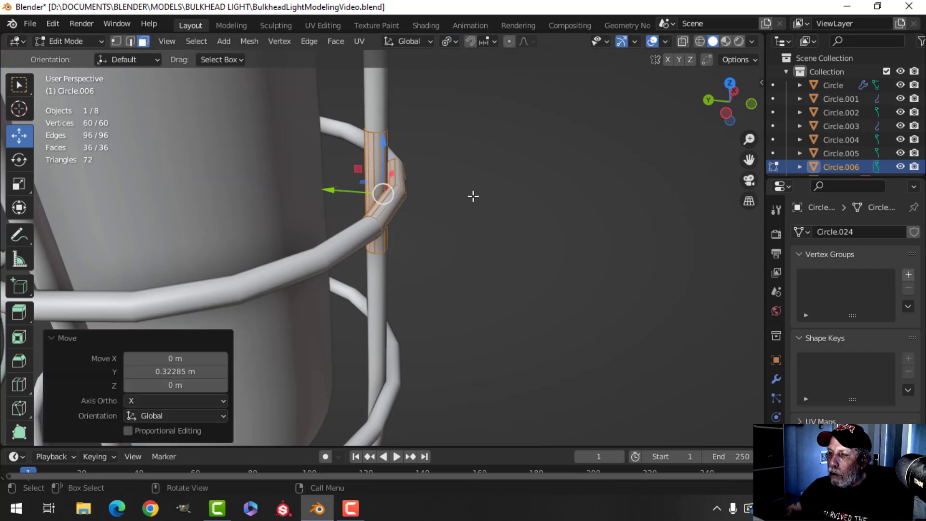
key("s")
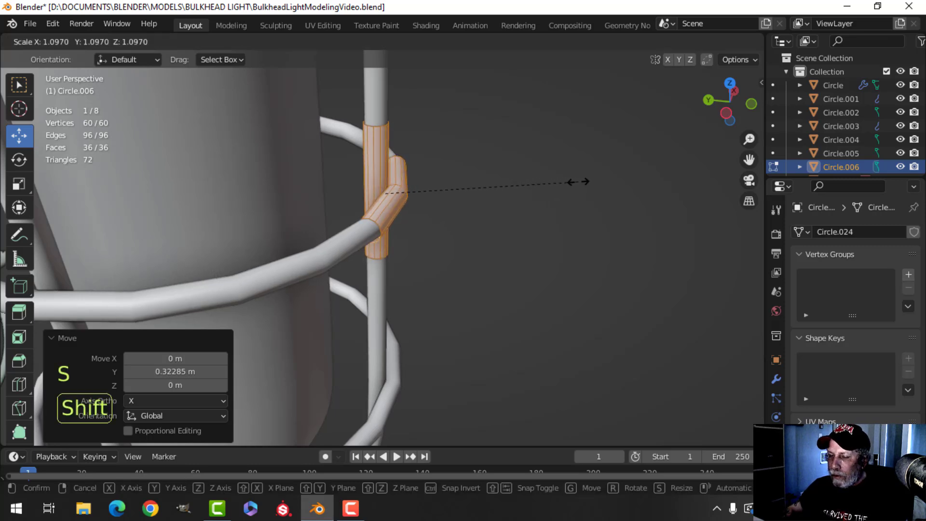
key("Escape")
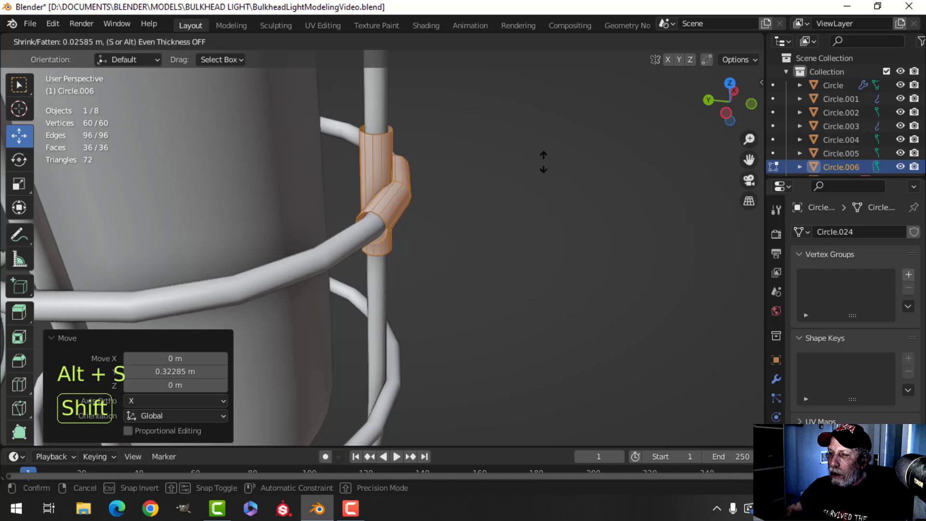
Fatten the crossing piece outward by about 0.026 m and fill its four open ends with faces.
left_click(544, 163)
middle_click_drag(543, 163, 404, 178)
scroll(318, 207, "up", 2)
key("alt+a")
scroll(404, 179, "up", 1)
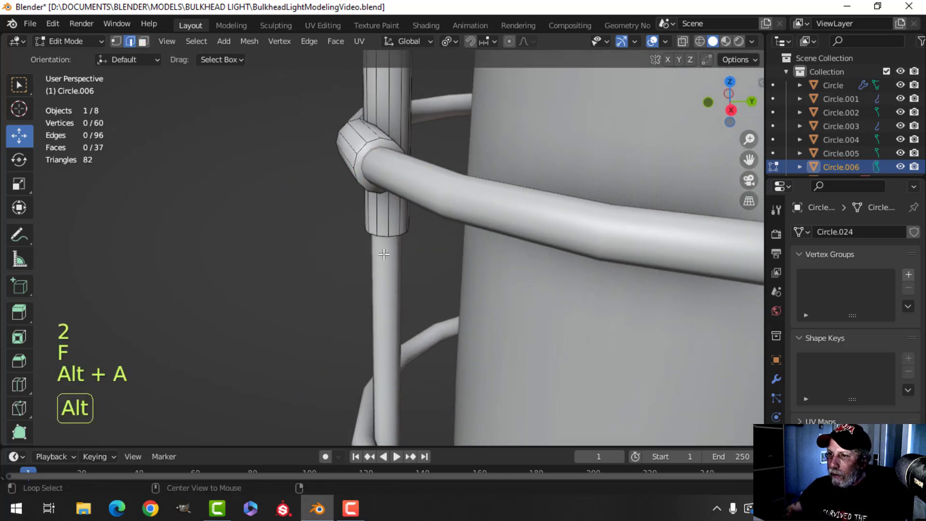
middle_click_drag(384, 255, 402, 226)
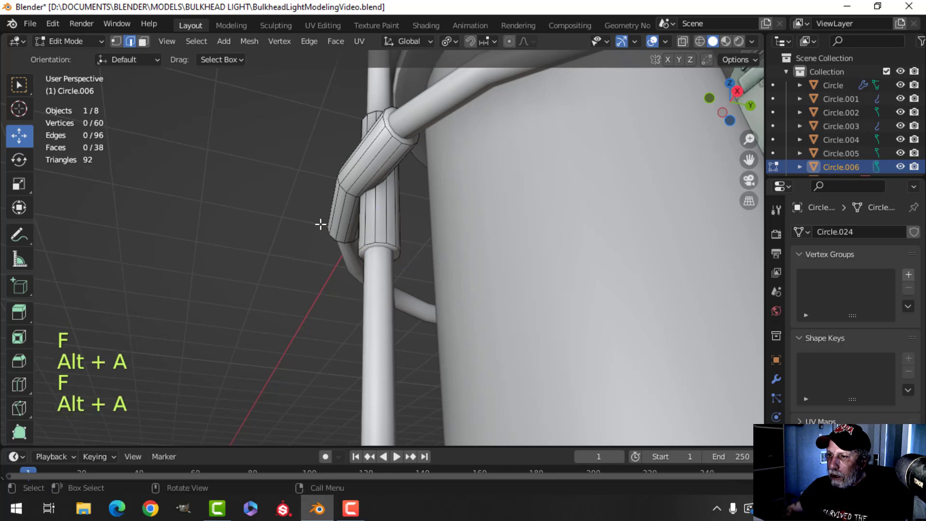
middle_click_drag(321, 224, 395, 214)
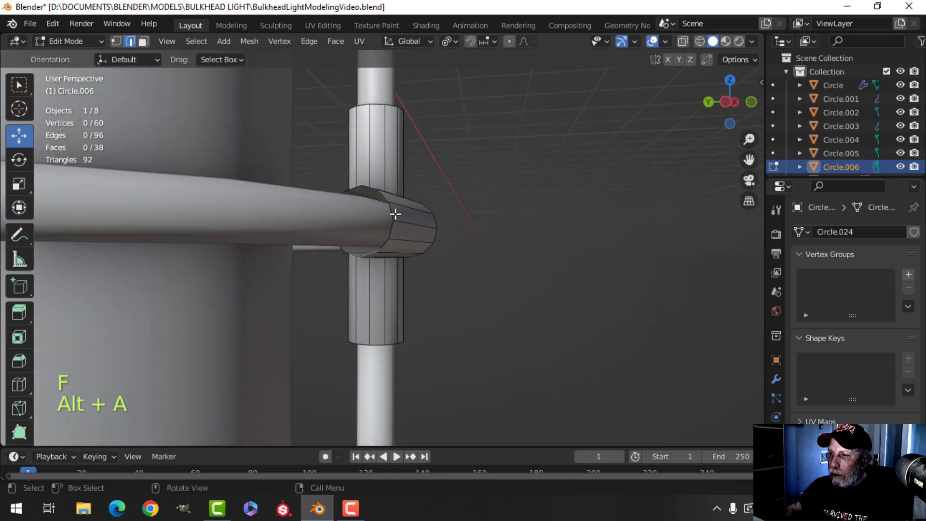
middle_click_drag(441, 183, 383, 146)
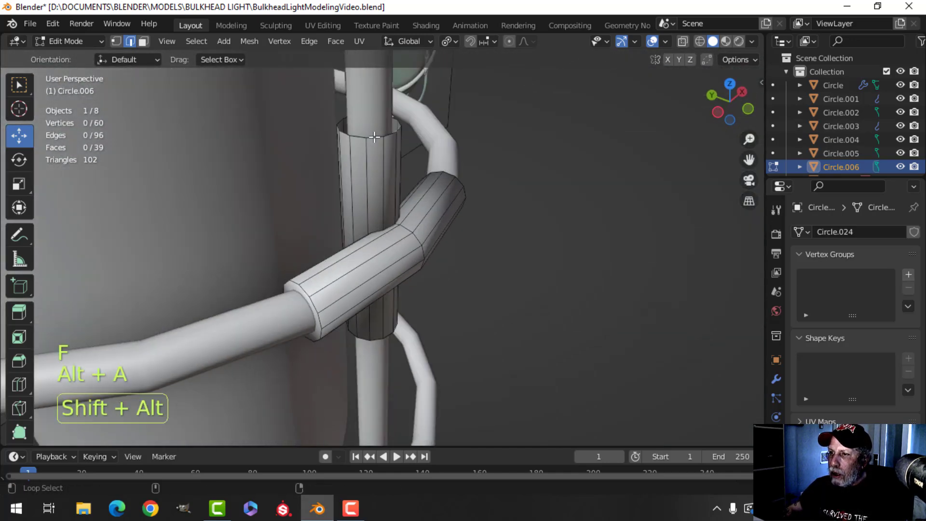
left_click(375, 137, "alt+shift")
key("f")
key("alt+a")
scroll(462, 185, "down", 2)
middle_click_drag(463, 186, 511, 269)
scroll(378, 177, "down", 4)
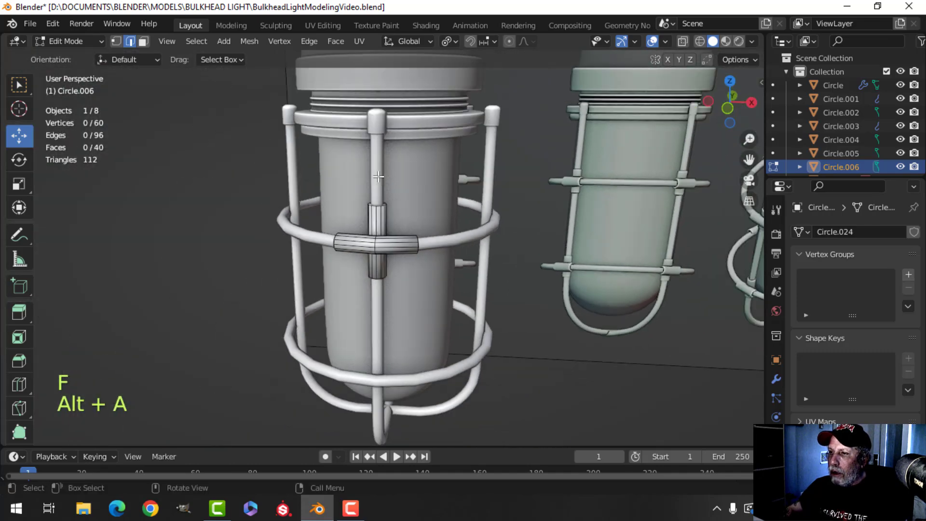
Examine the capped clamp piece on the cage in Object Mode and up close in Edit Mode.
key("Tab")
scroll(430, 241, "down", 3)
key("alt+a")
mouse_move(363, 271)
middle_mouse_down()
mouse_move(380, 225)
mouse_move(381, 244)
mouse_move(367, 260)
mouse_move(391, 274)
mouse_move(385, 250)
mouse_move(360, 263)
middle_mouse_up()
left_click(381, 249)
key("Tab")
key("a")
scroll(381, 249, "up", 5)
scroll(391, 274, "up", 2)
key("alt+a")
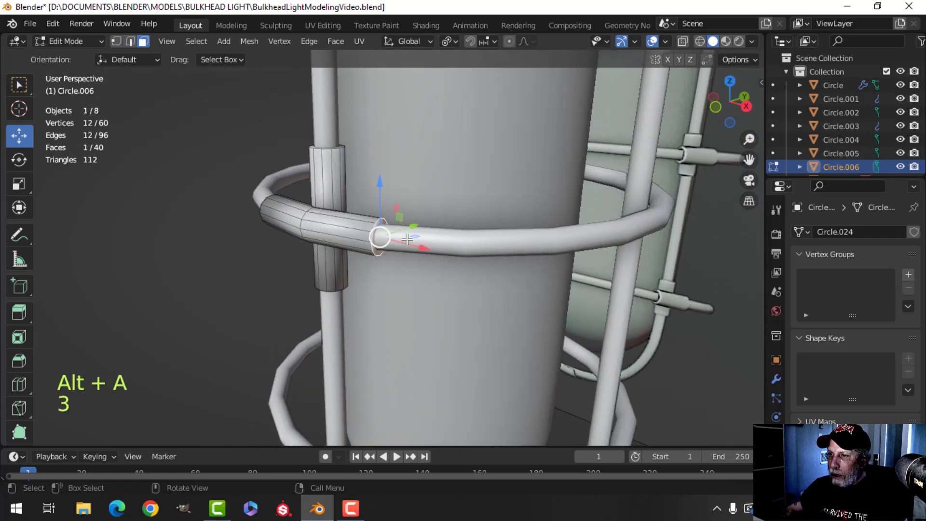
Set the transform pivot point to Median Point and the transform orientation to Normal.
middle_click_drag(408, 238, 452, 236)
left_click(453, 42)
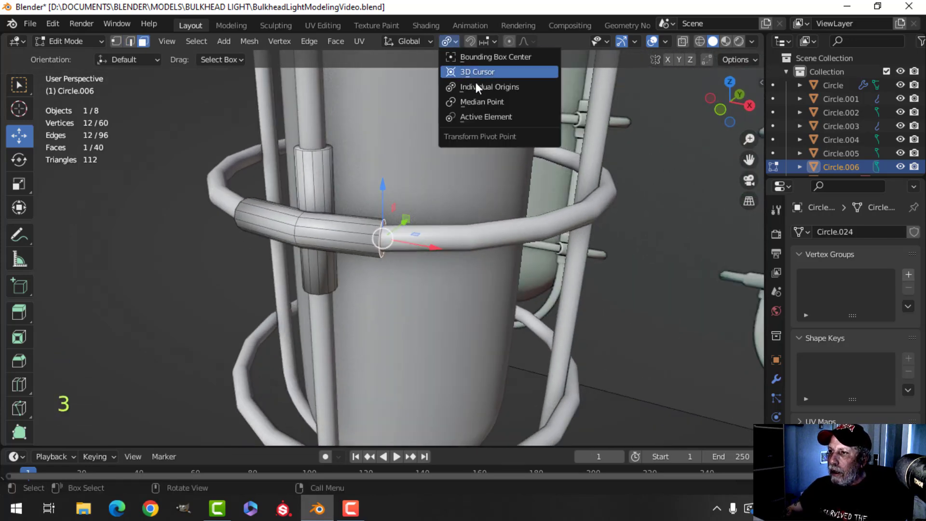
left_click(478, 99)
left_click(418, 41)
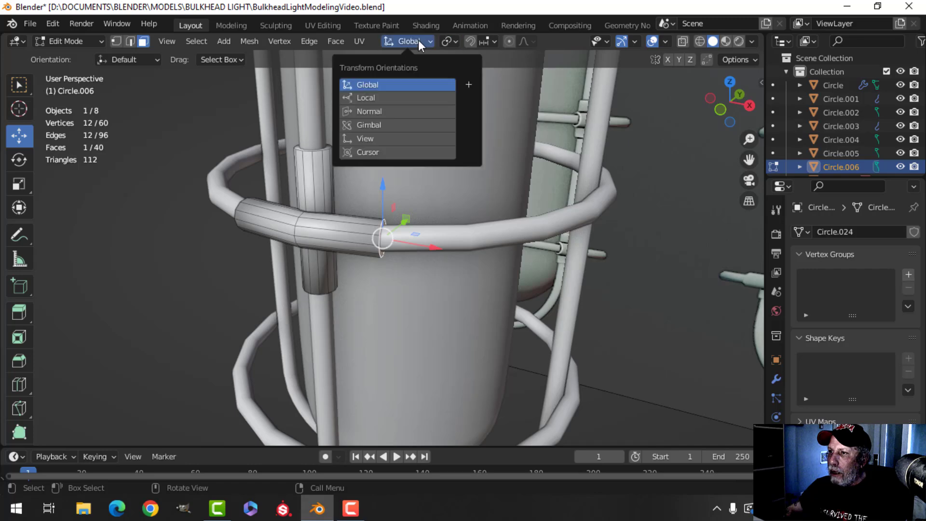
left_click(392, 111)
Pull one end face of the clamp's ring sleeve inward by about 0.112 m along its normal.
middle_click_drag(463, 252, 256, 337)
middle_click_drag(410, 308, 250, 277)
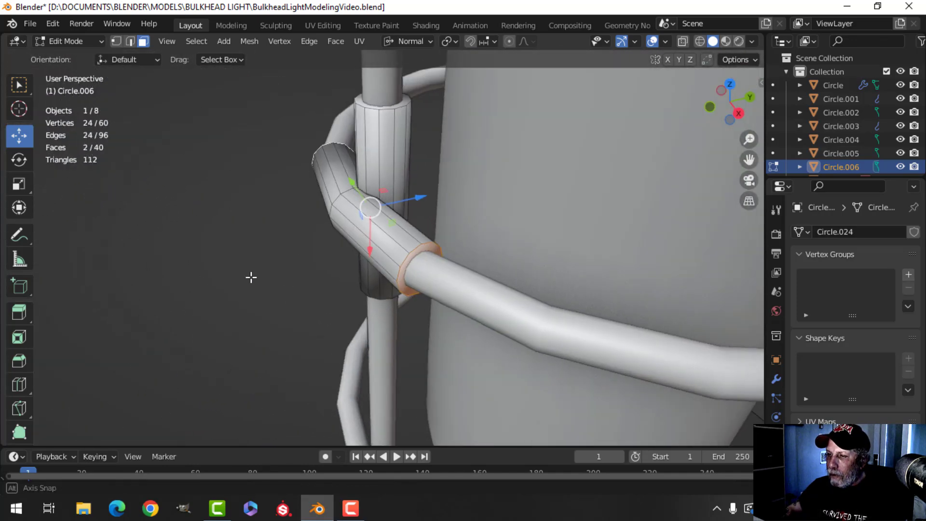
key("a")
middle_click_drag(308, 262, 459, 295)
key("alt+a")
left_click(427, 236, "alt")
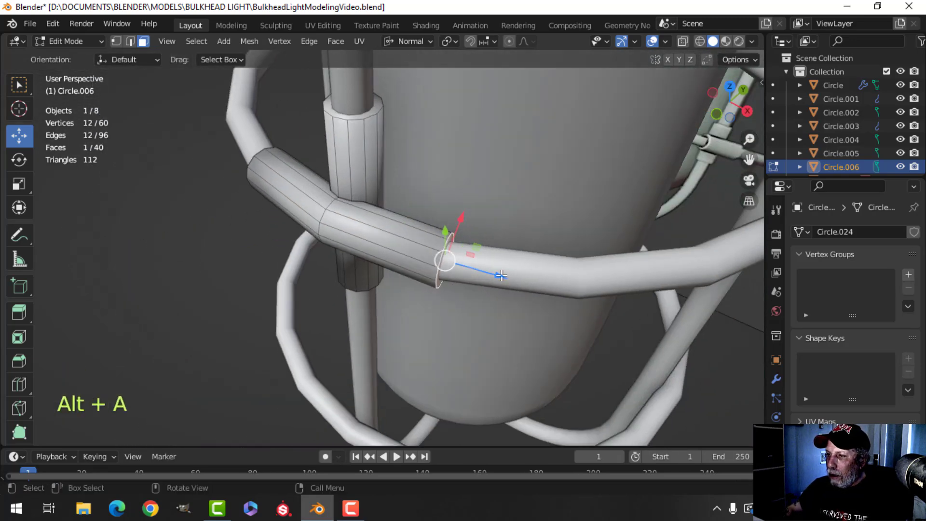
left_click_drag(501, 275, 463, 262)
left_click(460, 260)
middle_click_drag(460, 260, 453, 247)
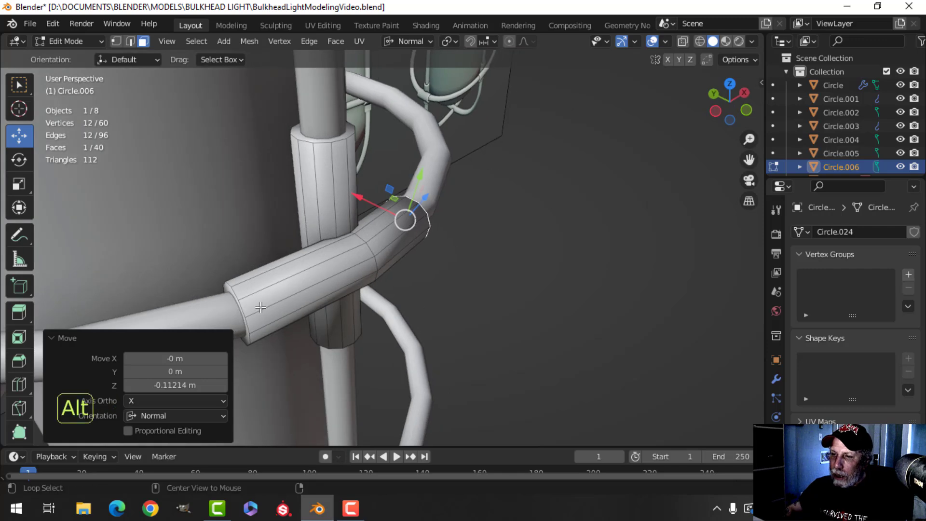
Pull the opposite end face of the clamp's ring sleeve inward along its normal to even out the sleeve.
key("alt+a")
middle_click_drag(291, 307, 324, 296, "shift")
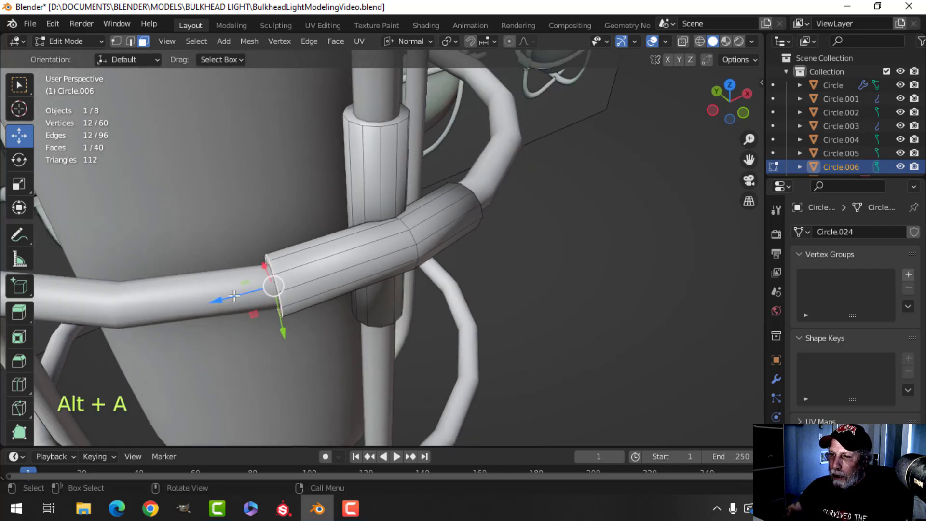
left_click_drag(234, 296, 265, 281)
middle_click_drag(266, 281, 356, 170)
key("alt+a")
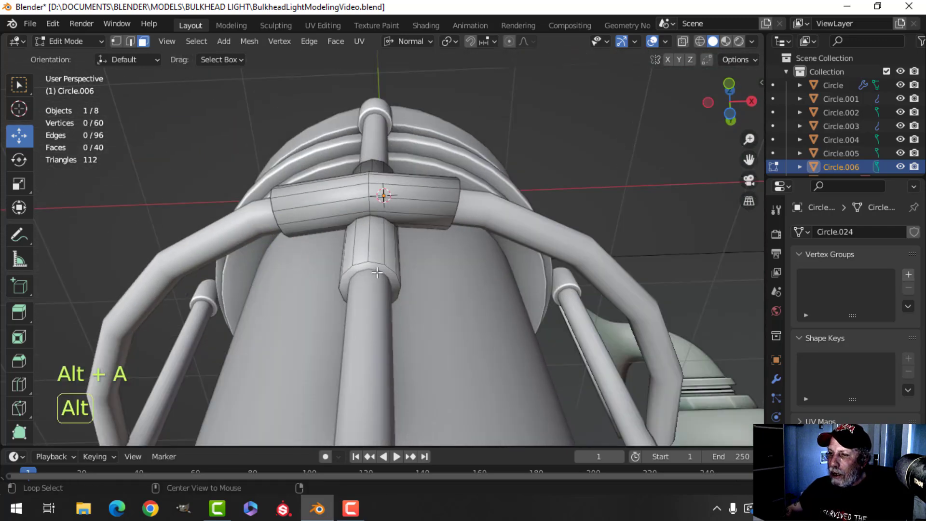
Shorten the clamp's vertical sleeve by moving its lower and upper end faces inward, and return to Object Mode.
left_click(373, 283)
middle_click_drag(373, 283, 385, 381)
left_click_drag(372, 378, 416, 252)
key("alt+a")
middle_click_drag(415, 253, 385, 122)
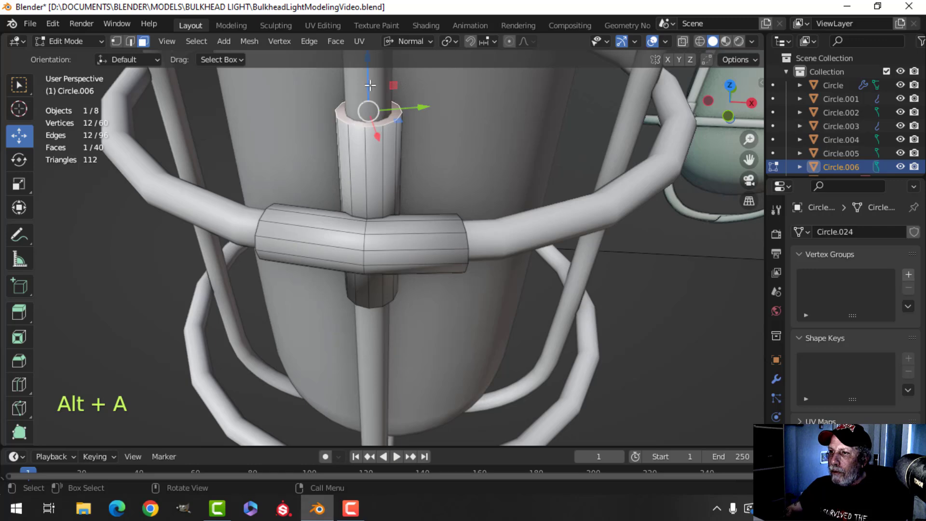
left_click_drag(370, 85, 369, 112)
key("Tab")
scroll(434, 227, "down", 4)
key("alt+a")
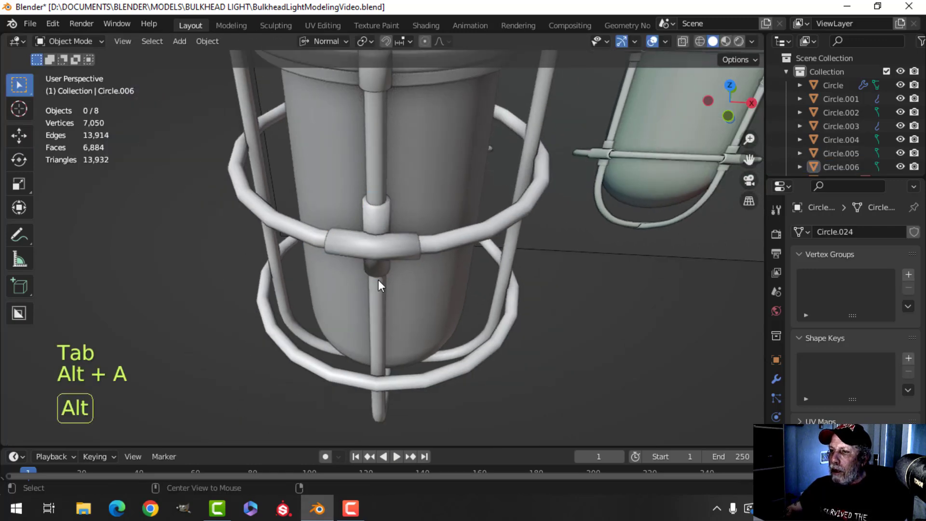
Select the clamp's four end faces, set the orientation to Global, and bevel the end edges about 0.009 m with 2 segments.
middle_click_drag(378, 280, 421, 247)
scroll(410, 241, "up", 3)
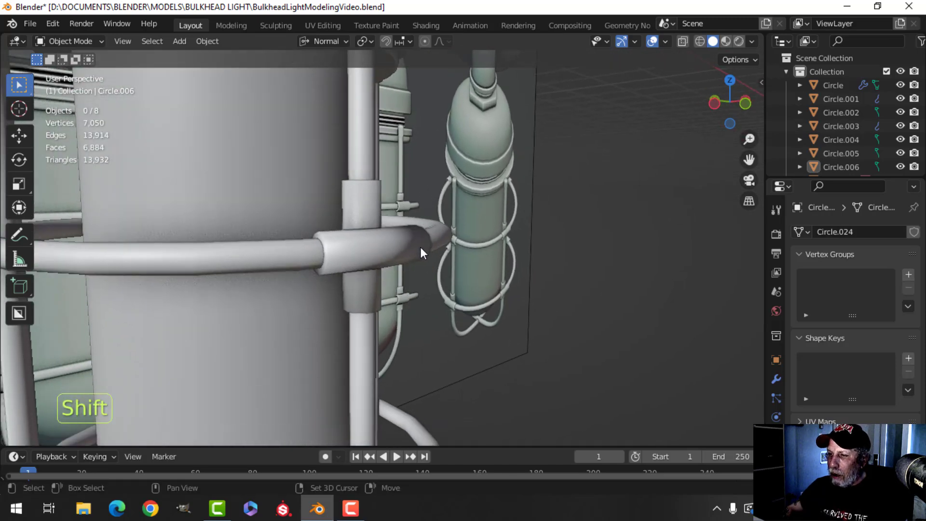
scroll(365, 281, "up", 2)
key("Tab")
key("alt+a")
middle_click_drag(340, 284, 338, 273)
key("3")
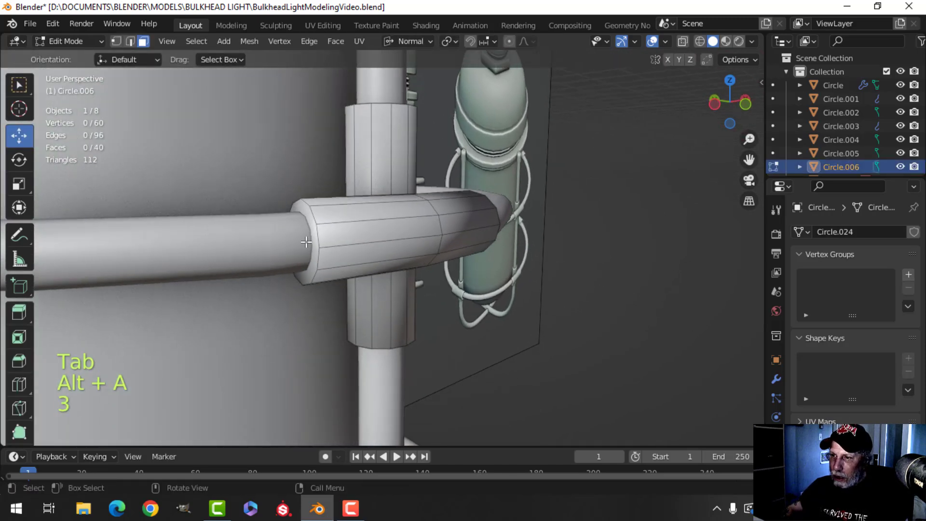
middle_click_drag(394, 237, 390, 140)
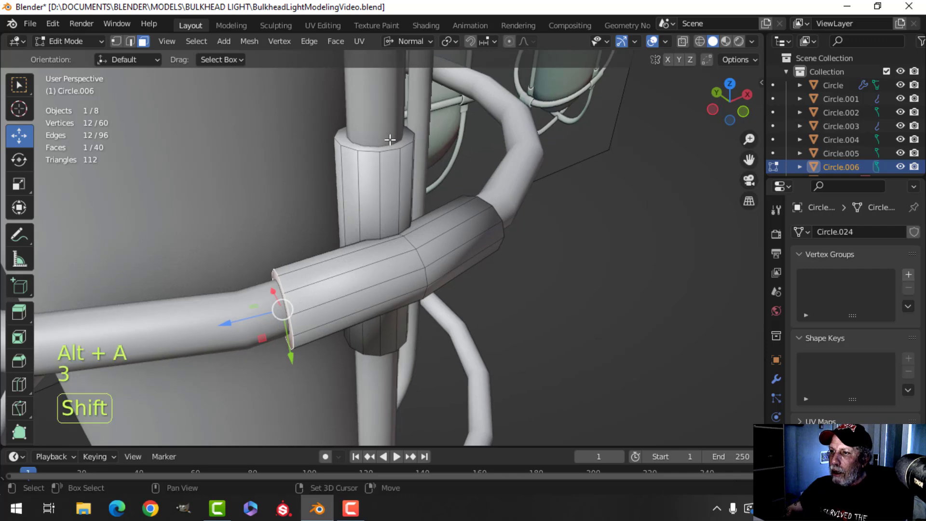
middle_click_drag(513, 223, 334, 172)
left_click(333, 187, "shift")
middle_click_drag(358, 265, 377, 186)
middle_click_drag(416, 272, 422, 245)
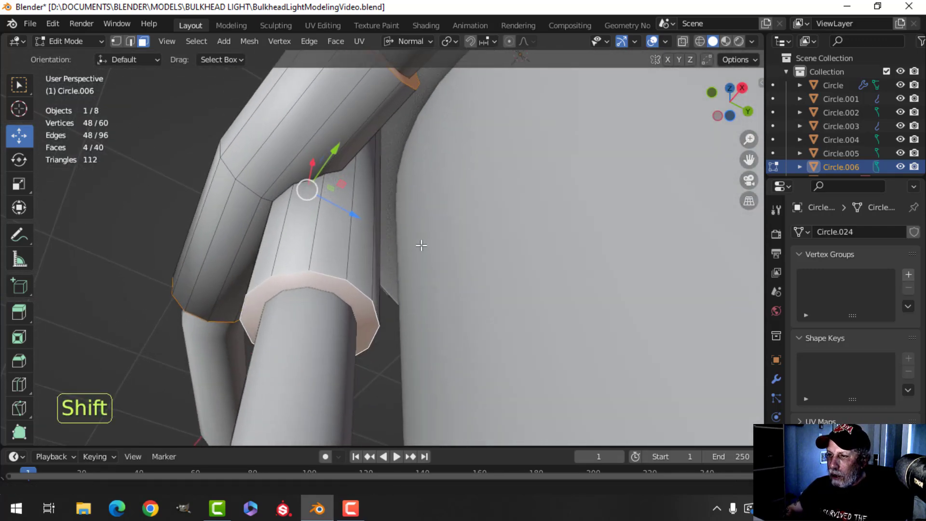
left_click(411, 41)
left_click(398, 85)
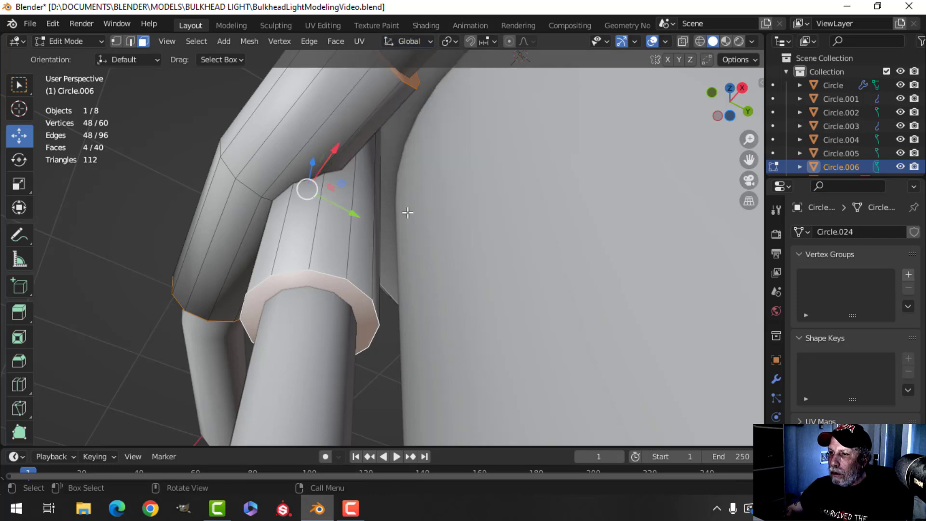
middle_click_drag(405, 211, 405, 249, "shift")
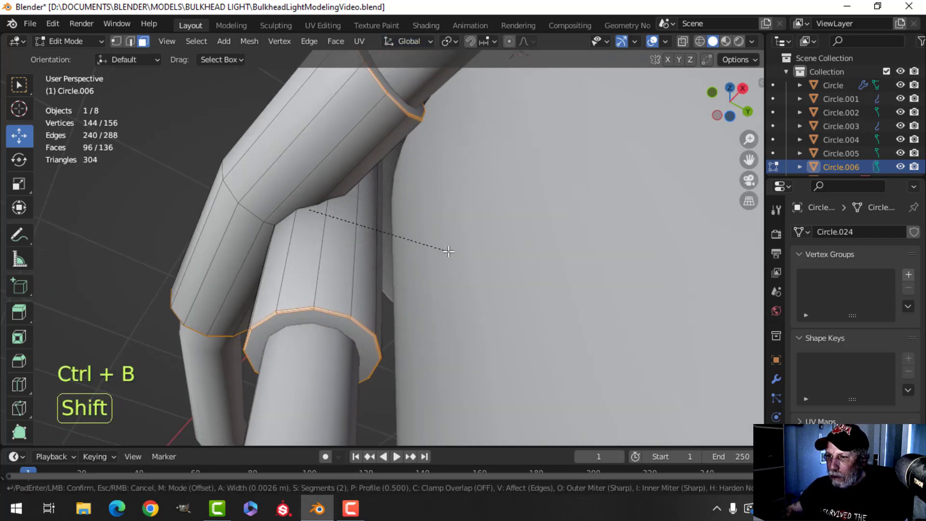
left_click(490, 253)
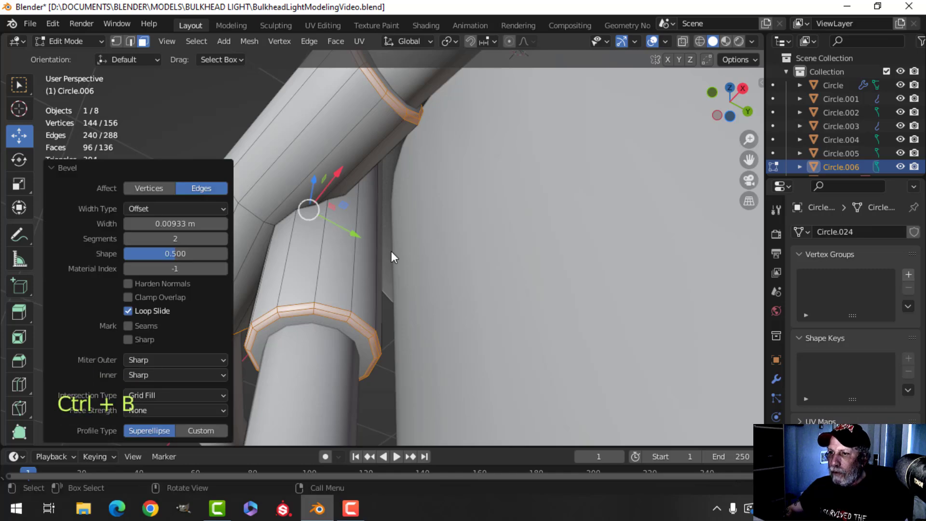
Merge all of the clamp's vertices by distance at 0.0001 m and return to Object Mode.
key("Tab")
scroll(389, 251, "down", 5)
key("alt+a")
middle_click_drag(366, 357, 430, 314)
scroll(391, 289, "down", 5)
middle_click_drag(390, 288, 374, 250)
left_click(374, 250)
key("Tab")
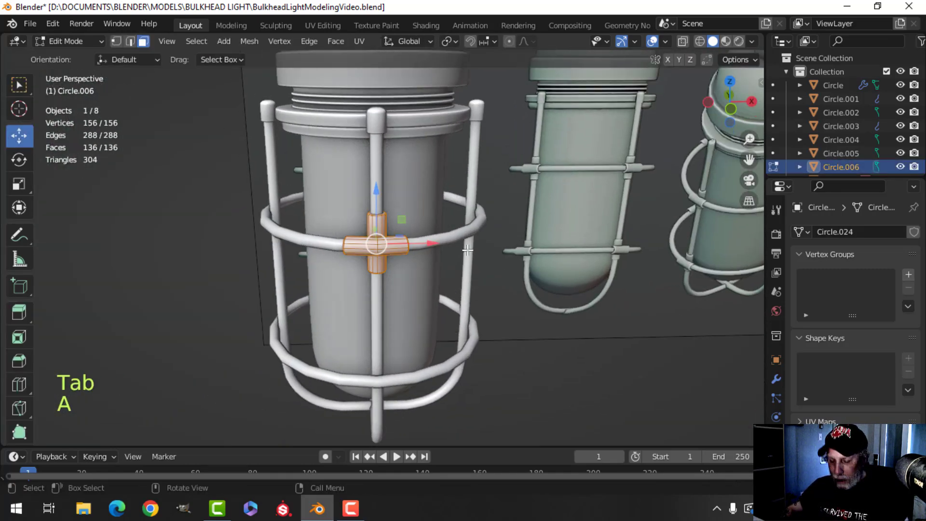
key("m")
left_click(468, 250)
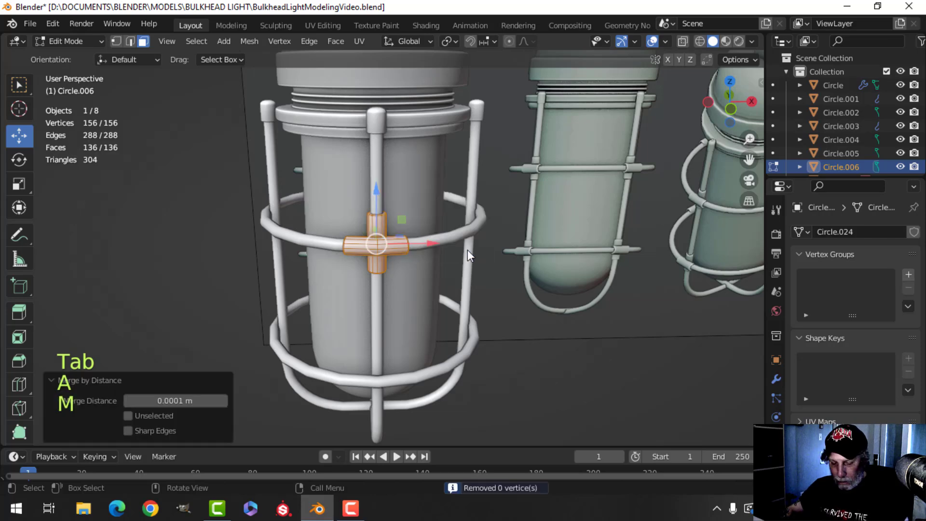
key("alt+n")
key("Tab")
key("alt+a")
Examine the bevelled clamp on the cage from several angles and compare it with the reference lights.
middle_click_drag(465, 250, 445, 253)
scroll(453, 245, "up", 3)
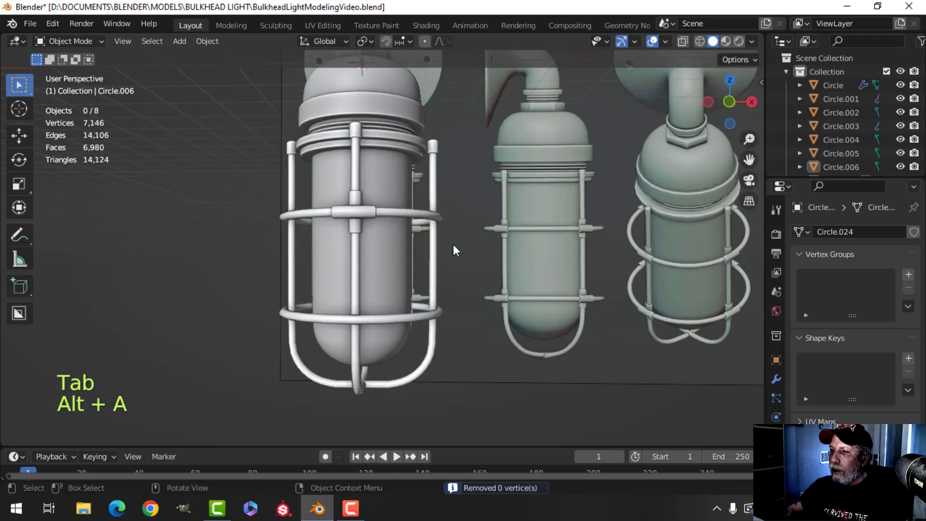
middle_click_drag(389, 238, 394, 257, "shift")
middle_click_drag(394, 257, 400, 234)
scroll(472, 285, "up", 4)
scroll(410, 264, "down", 2)
left_click(387, 261)
scroll(410, 268, "down", 1)
scroll(376, 244, "down", 2)
scroll(346, 269, "up", 3)
middle_click_drag(400, 234, 386, 229)
scroll(366, 296, "down", 3)
In top view, duplicate the whole clamp mesh and rotate the copy 180° around the 3D Cursor pivot.
middle_click_drag(366, 261, 409, 305, "shift")
key("KP_7")
key("Tab")
key("a")
scroll(378, 273, "up", 3)
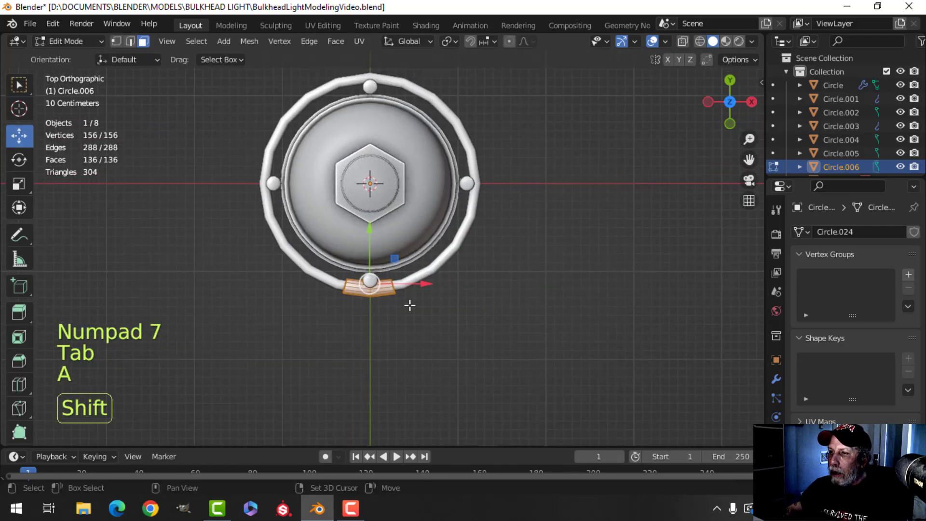
left_click(452, 40)
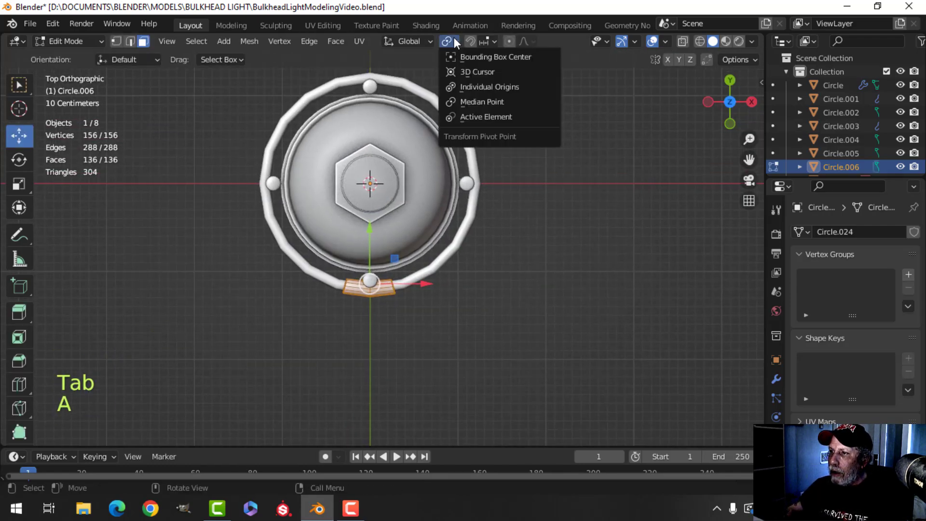
left_click(464, 68)
key("shift+d")
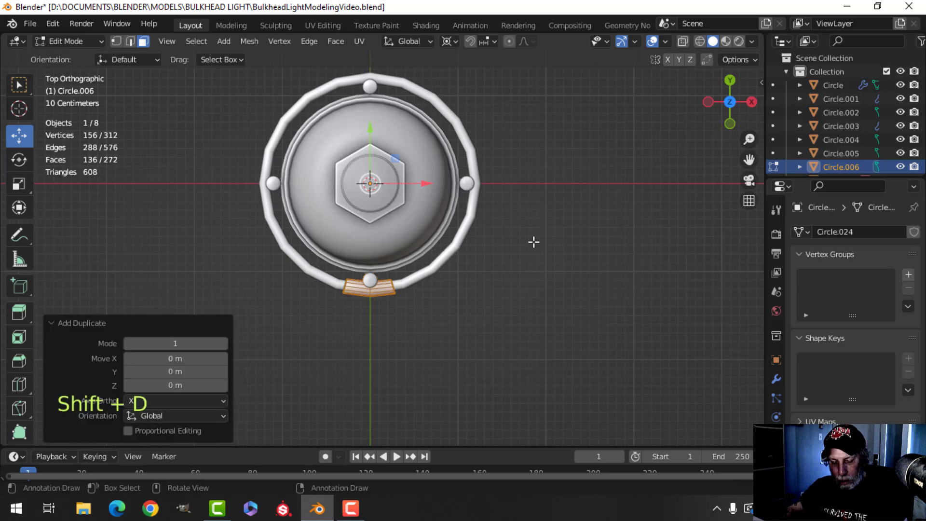
key("r")
key("1")
key("Return")
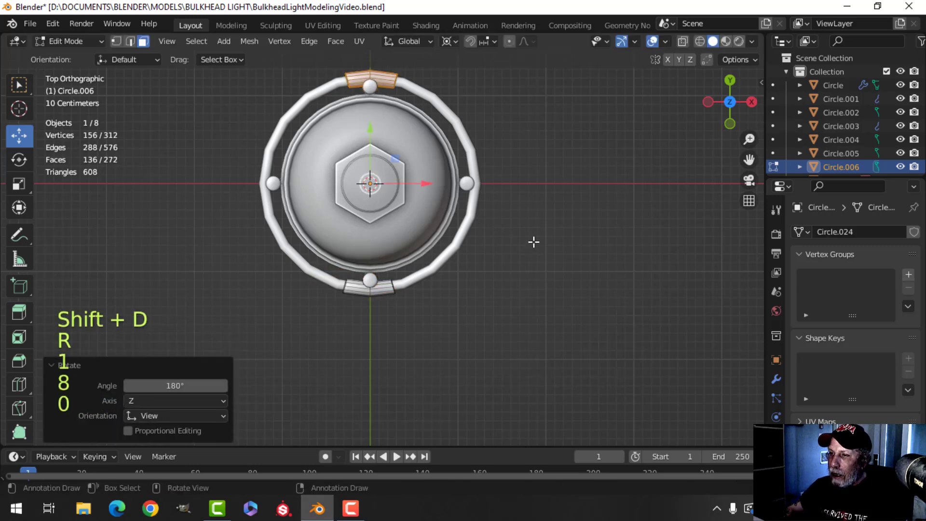
Duplicate both opposing clamps, rotate the copies 90° around the 3D cursor, and return to Object Mode.
key("a")
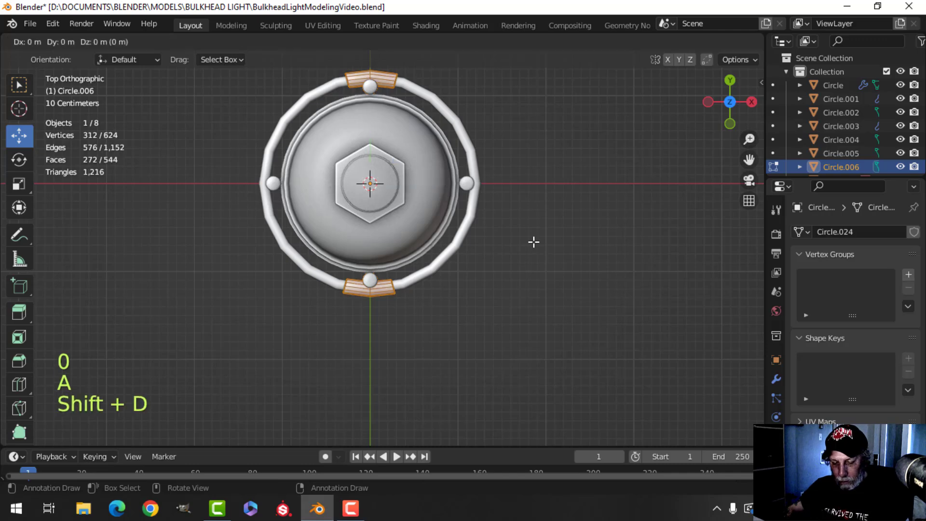
type("r90")
left_click(534, 242)
middle_click_drag(564, 277, 395, 268)
key("Tab")
Examine the four clamps around the upper ring and the bare crossings of the lower ring.
scroll(443, 239, "down", 2)
key("alt+a")
scroll(477, 286, "up", 4)
middle_click_drag(395, 268, 296, 209)
scroll(369, 192, "down", 1)
scroll(296, 209, "up", 2)
middle_click_drag(370, 209, 385, 154, "shift")
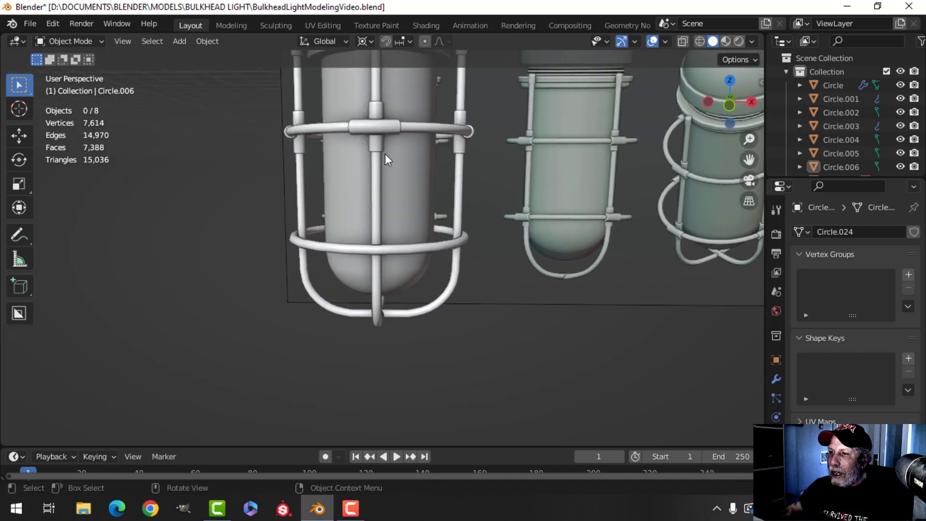
middle_click_drag(418, 230, 370, 200, "shift")
middle_click_drag(370, 201, 377, 233)
In front view, duplicate the linked front clamp with Median Point as pivot and move the copy -1.4167 m along Z onto the lower ring.
key("Tab")
key("a")
scroll(382, 233, "down", 2)
middle_click_drag(328, 198, 348, 200, "shift")
key("KP_1")
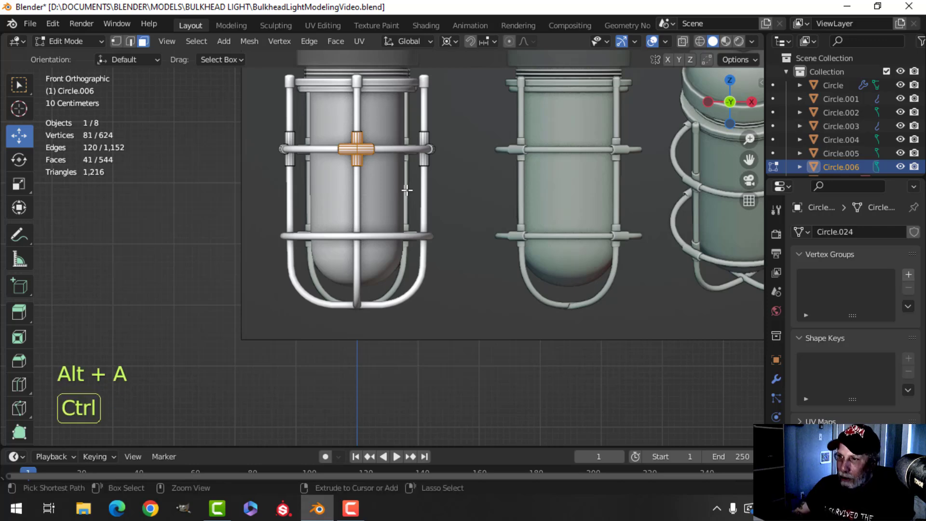
key("ctrl+l")
scroll(390, 174, "down", 2)
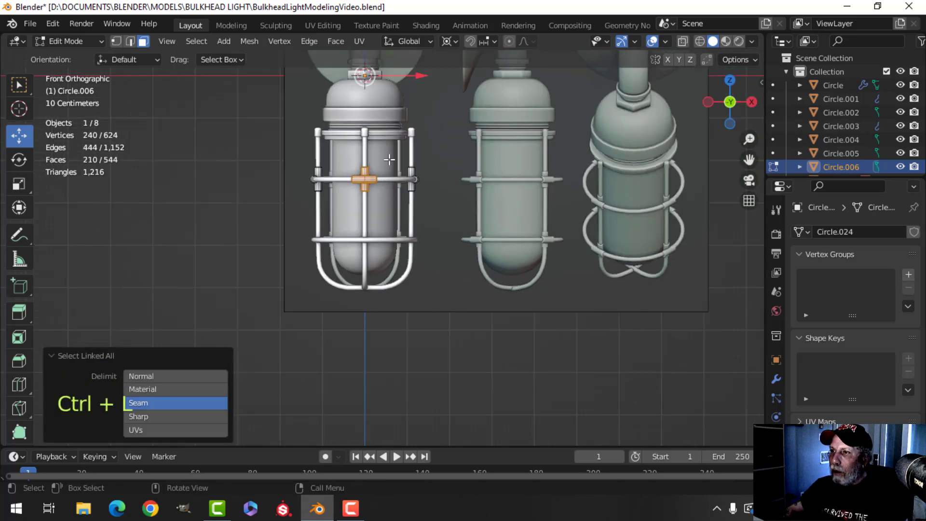
left_click(449, 41)
left_click(468, 97)
scroll(416, 203, "up", 5)
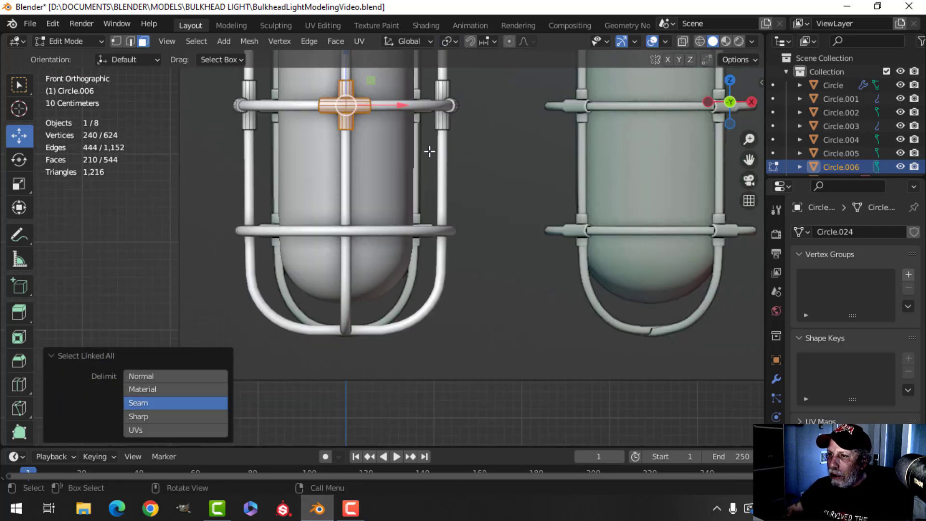
scroll(416, 203, "down", 3)
middle_click_drag(416, 204, 431, 212, "shift")
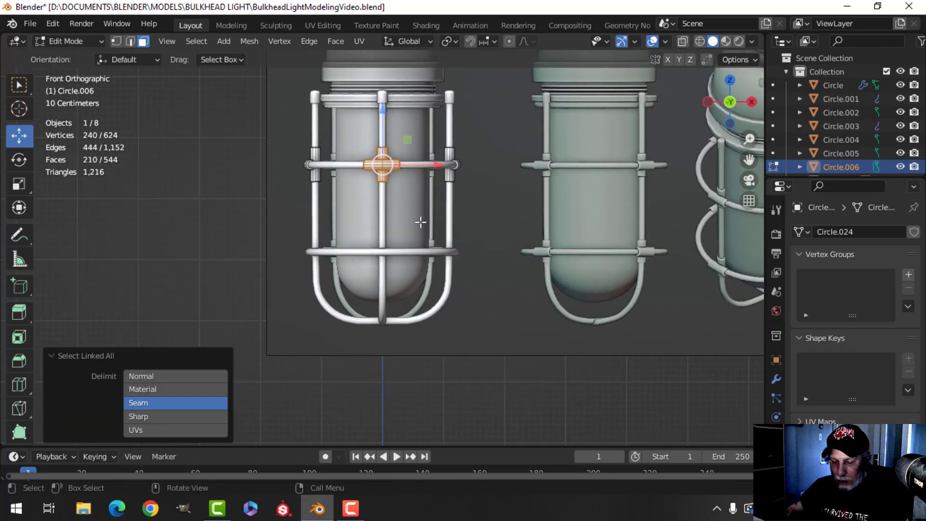
key("shift+d")
left_click_drag(382, 116, 386, 183)
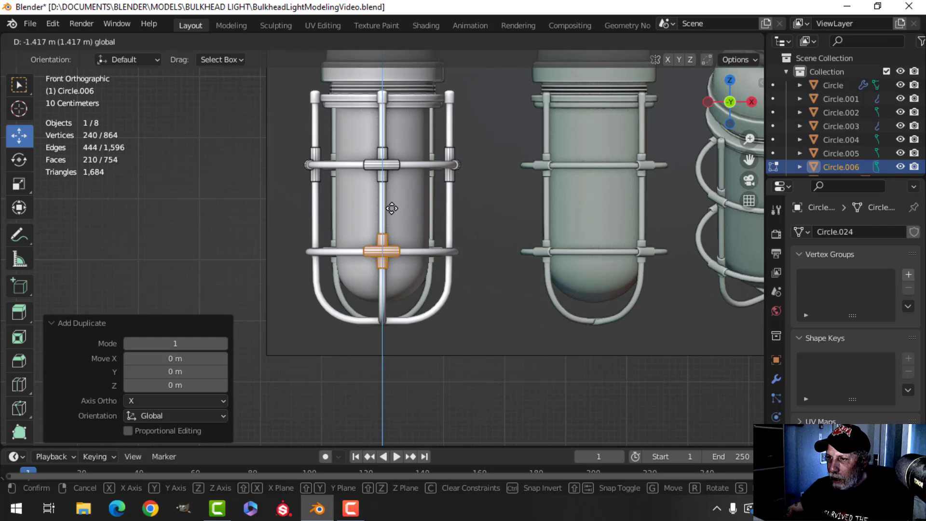
left_click_drag(392, 208, 392, 209)
Move the duplicated lower clamp about 0.0043 m along Y to fit the vertical bar.
middle_click_drag(398, 229, 473, 258)
scroll(424, 237, "up", 3)
middle_click_drag(372, 225, 405, 213, "shift")
middle_click_drag(405, 213, 396, 216)
middle_click_drag(381, 220, 380, 188, "shift")
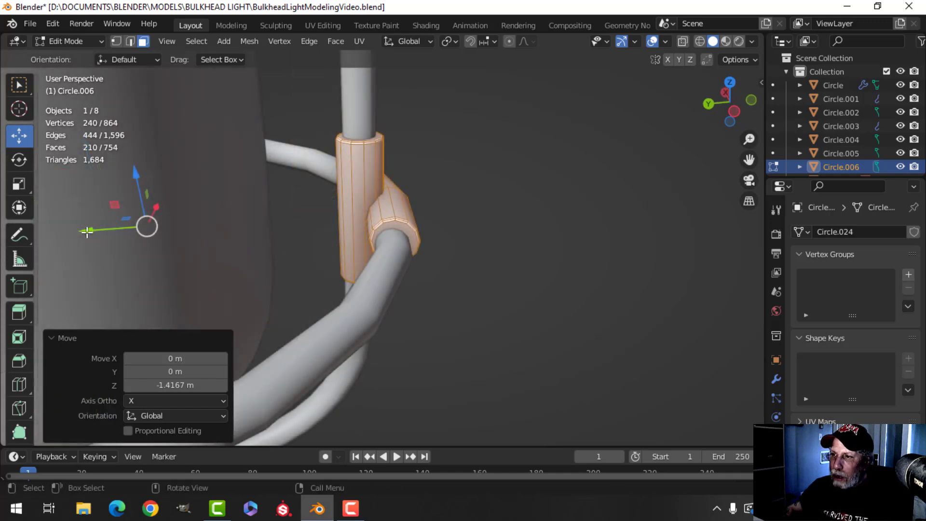
key("g")
key("y")
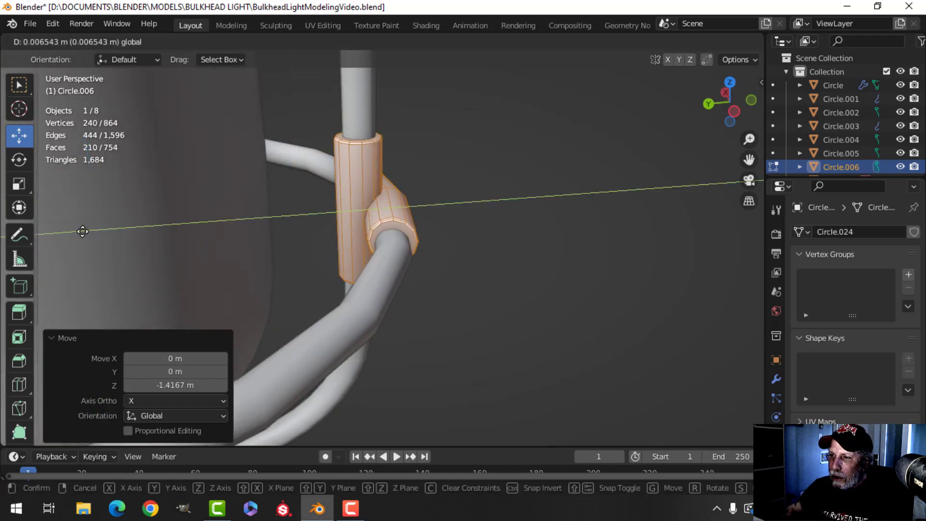
left_click_drag(83, 231, 84, 232)
Select the lower clamp's linked ring sleeve and nudge it slightly along Y to centre it on the ring.
middle_click_drag(333, 212, 283, 228)
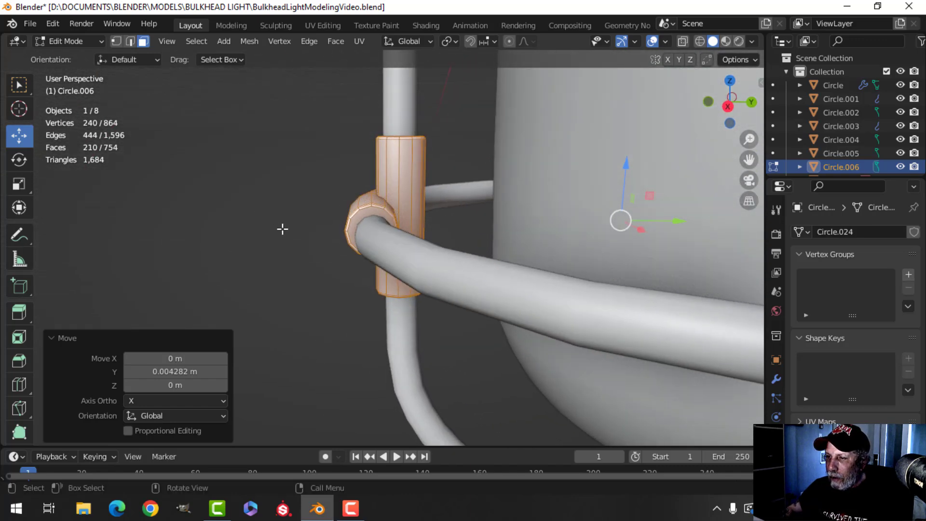
left_click(350, 210)
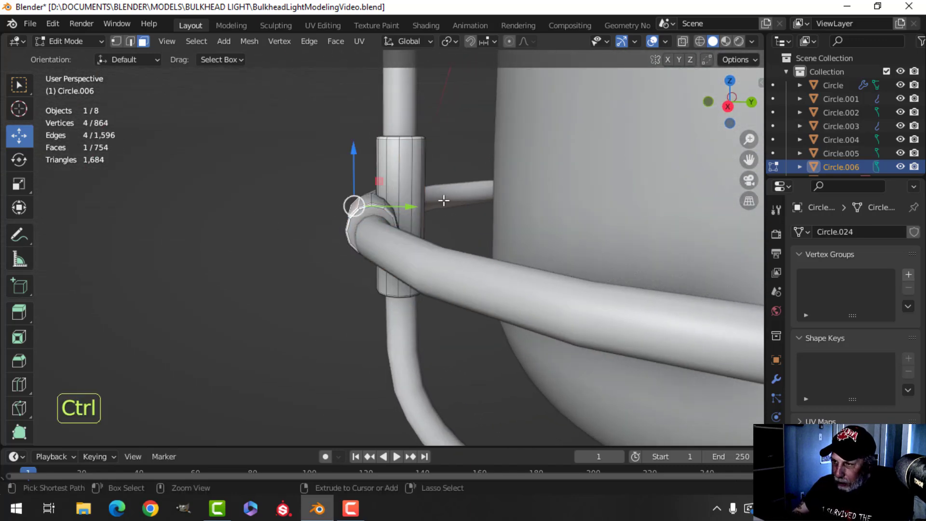
key("ctrl+l")
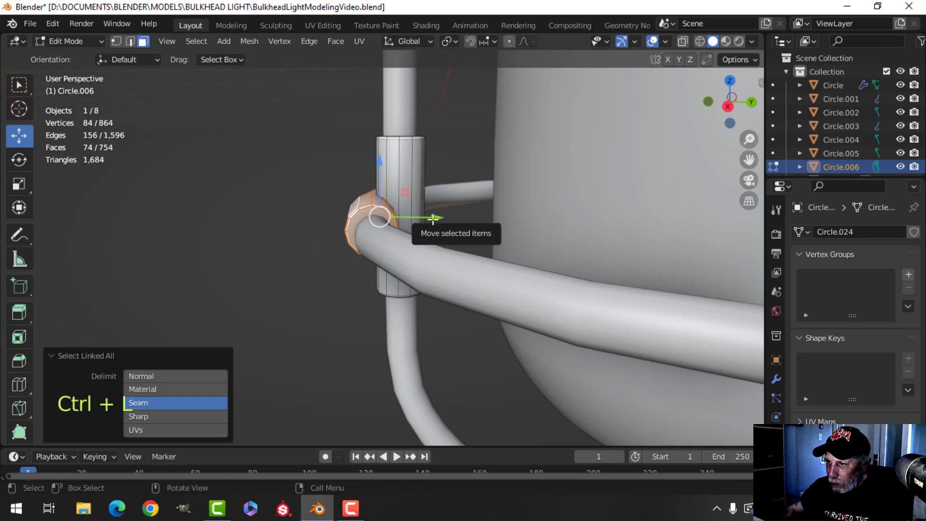
left_click_drag(433, 218, 437, 204)
Add the linked vertical sleeve to the selection, move the whole lower clamp about -0.0025 m along Z, and return to Object Mode.
left_click(413, 188, "shift")
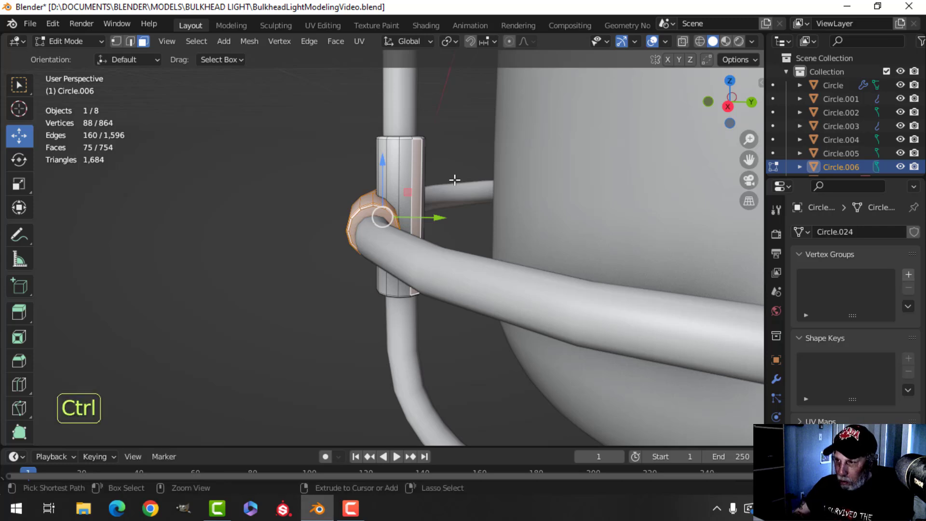
key("ctrl+l")
middle_click_drag(468, 176, 465, 156)
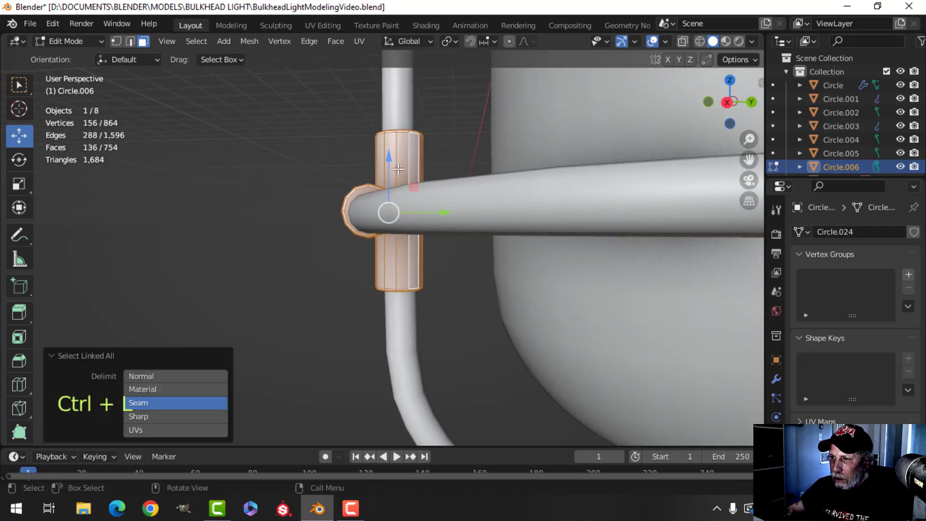
left_click_drag(390, 158, 392, 163)
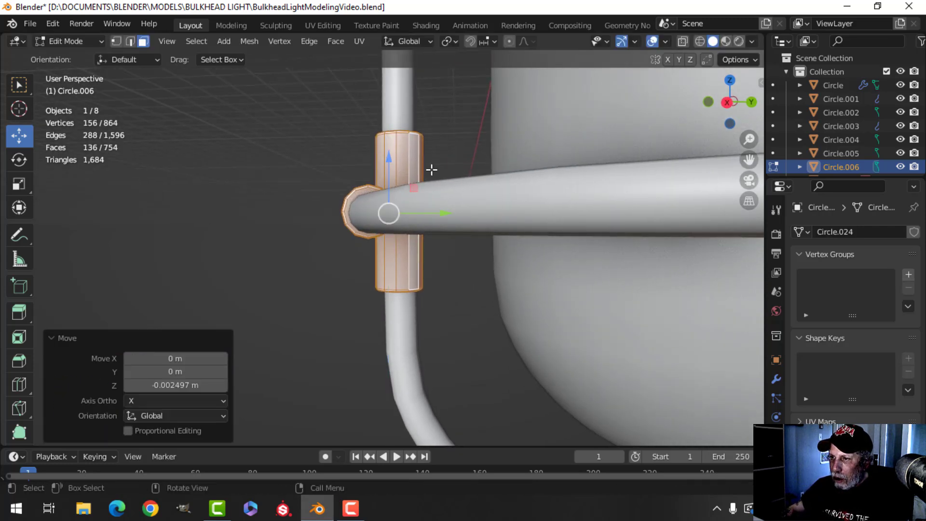
key("Tab")
key("alt+a")
Delete the stray linked sleeve piece on the lower ring opposite the new clamp, and return to Object Mode with nothing selected.
scroll(492, 227, "down", 8)
middle_click_drag(543, 262, 385, 261)
left_click(385, 260)
mouse_move(455, 269)
middle_mouse_down()
mouse_move(435, 261)
mouse_move(426, 268)
mouse_move(462, 220)
mouse_move(251, 222)
mouse_move(284, 234)
mouse_move(509, 253)
mouse_move(474, 264)
mouse_move(454, 254)
middle_mouse_up()
scroll(426, 269, "up", 3)
scroll(499, 272, "up", 3)
key("Tab")
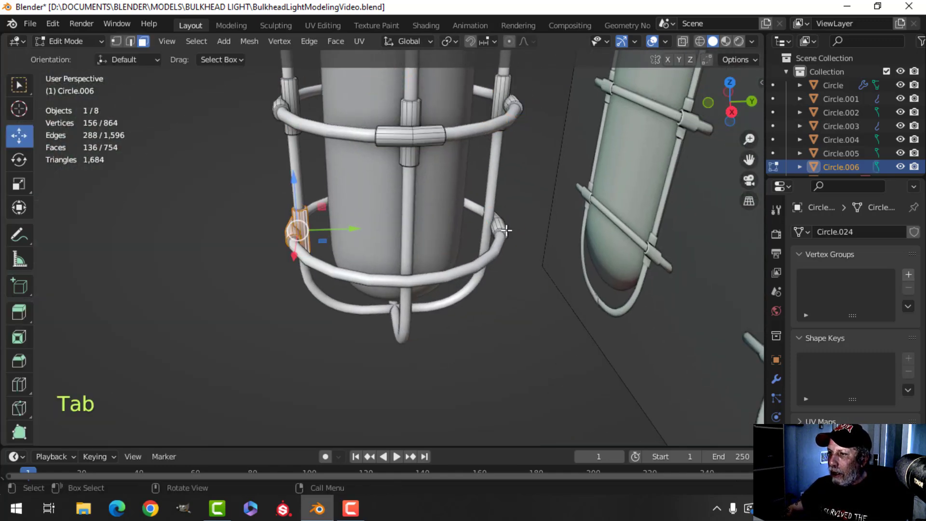
left_click(498, 224)
key("ctrl+l")
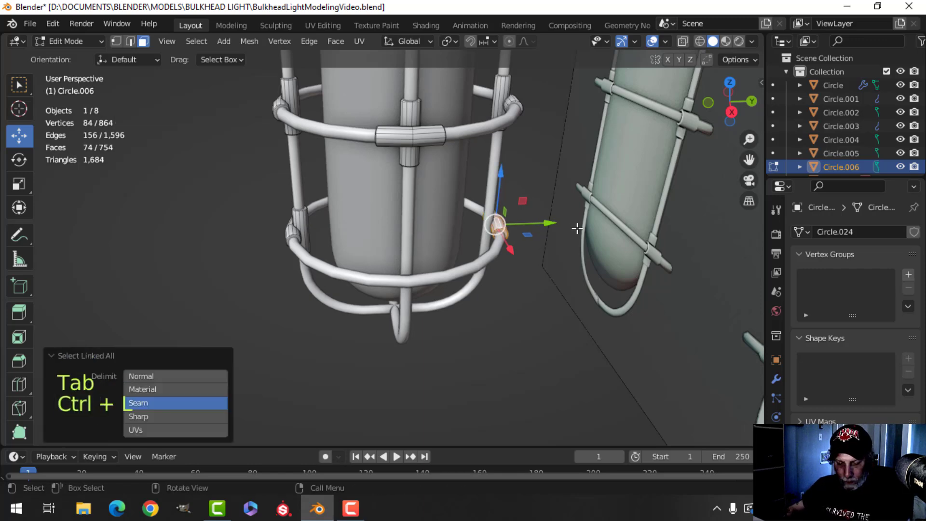
key("x")
left_click(551, 196)
key("Tab")
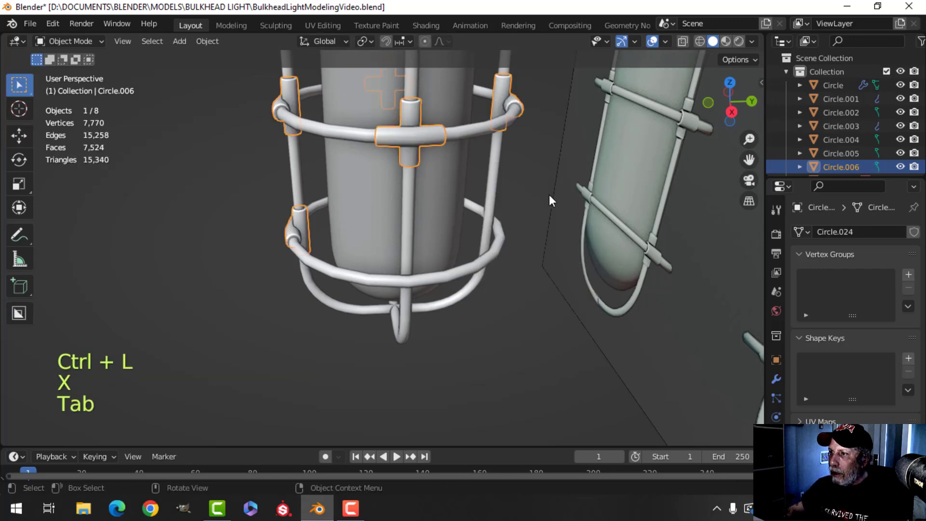
key("alt+a")
Hide the reference image that obstructs the view of the cage.
middle_click_drag(549, 195, 384, 209)
left_click(366, 184)
key("h")
Separate the lower ring's clamp from the upper clamps into its own object.
scroll(528, 221, "up", 2)
middle_click_drag(479, 228, 508, 227, "shift")
left_click(411, 241)
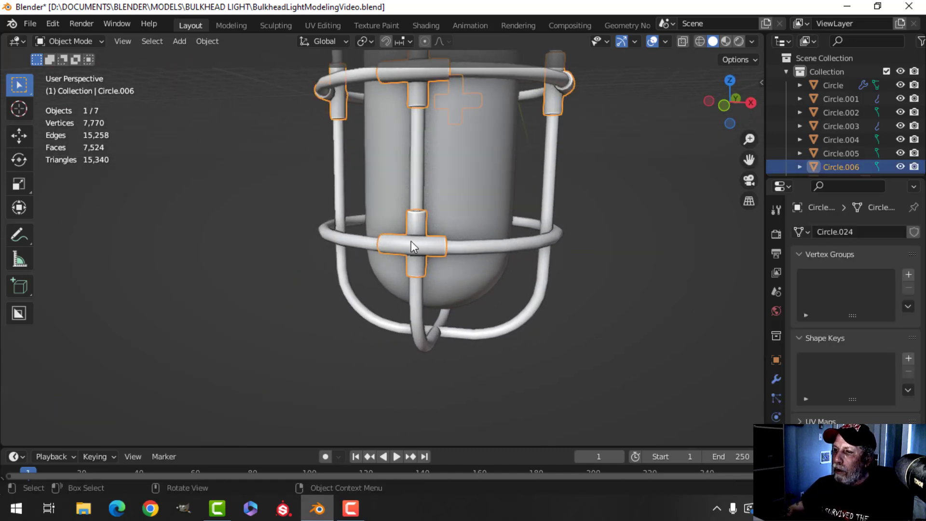
key("Tab")
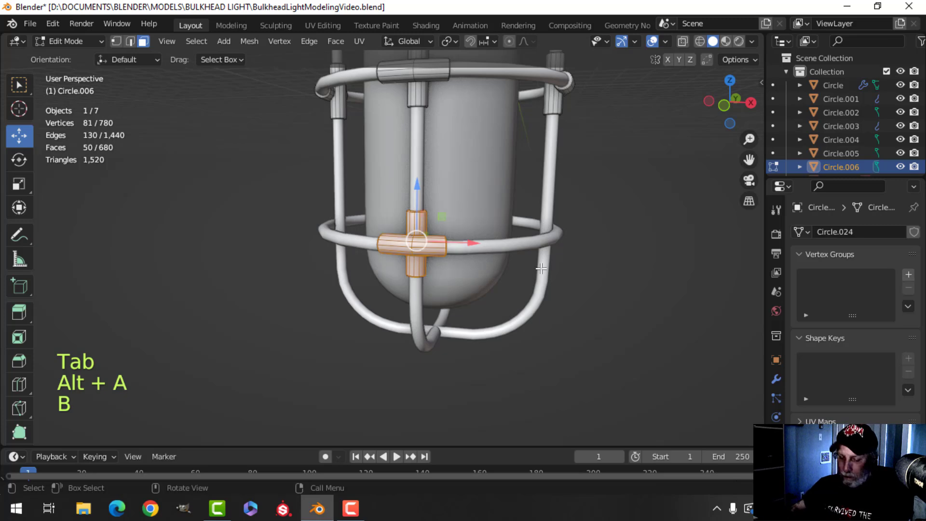
key("ctrl+l")
key("p")
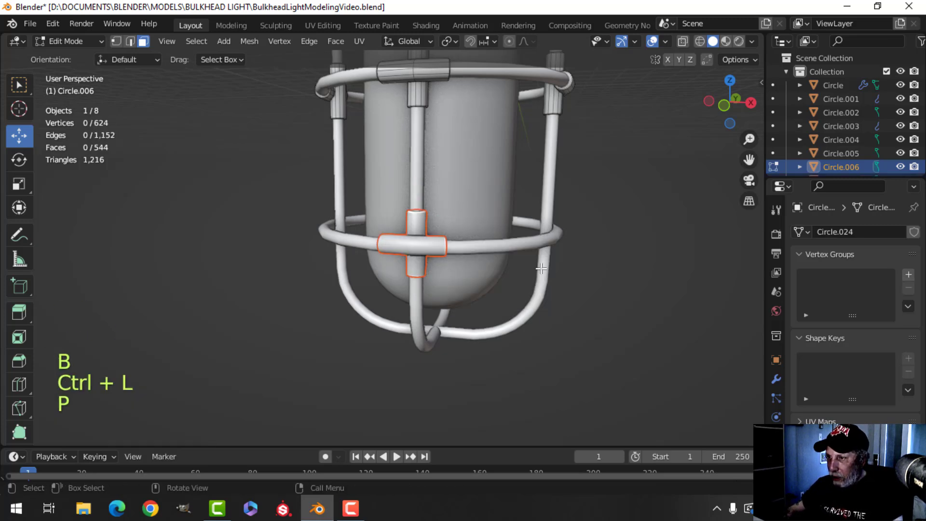
key("Tab")
key("alt+a")
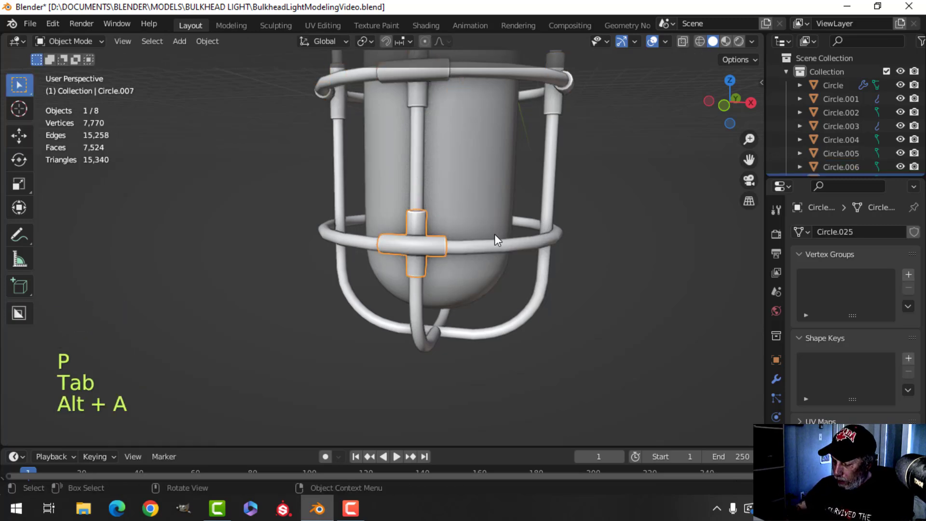
In top view, duplicate the whole lower clamp in Edit Mode and rotate the copy 180° around the 3D cursor.
key("KP_7")
scroll(494, 234, "down", 2)
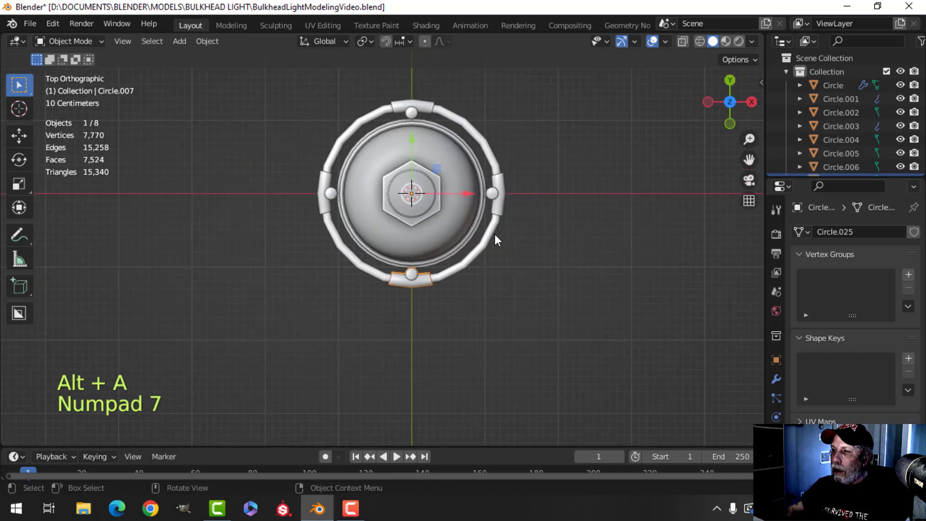
key("Tab")
key("a")
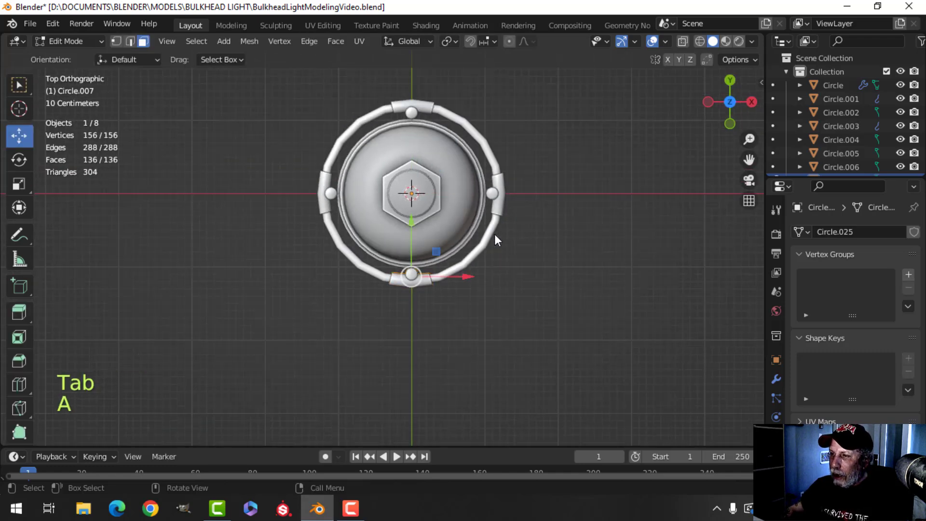
left_click(449, 41)
left_click(471, 69)
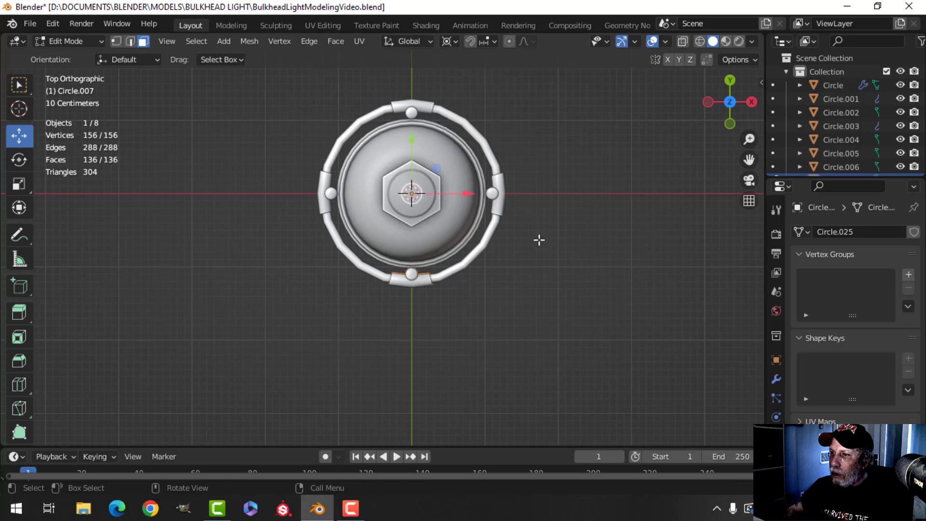
key("shift+d")
key("r")
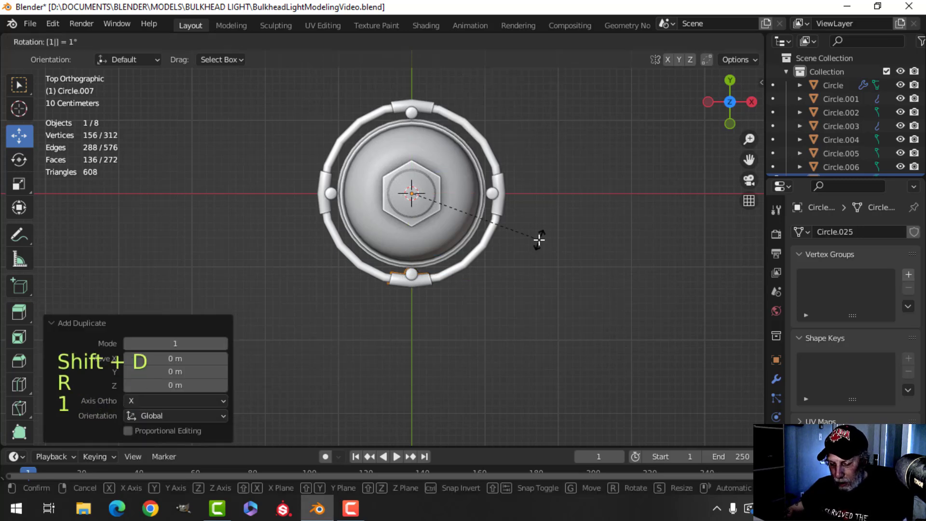
left_click(539, 240)
Duplicate both opposing lower clamps, rotate the copies 90° around the 3D cursor, and return to Object Mode with nothing selected.
key("a")
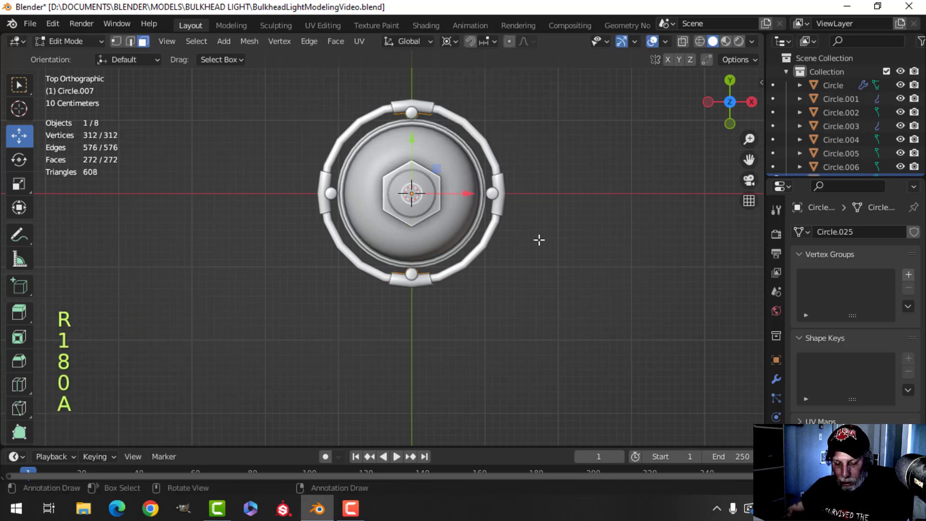
key("shift+d")
key("r")
left_click(539, 239)
middle_click_drag(574, 292, 480, 191)
key("alt+a")
scroll(483, 248, "up", 3)
key("Tab")
key("alt+a")
scroll(462, 233, "down", 3)
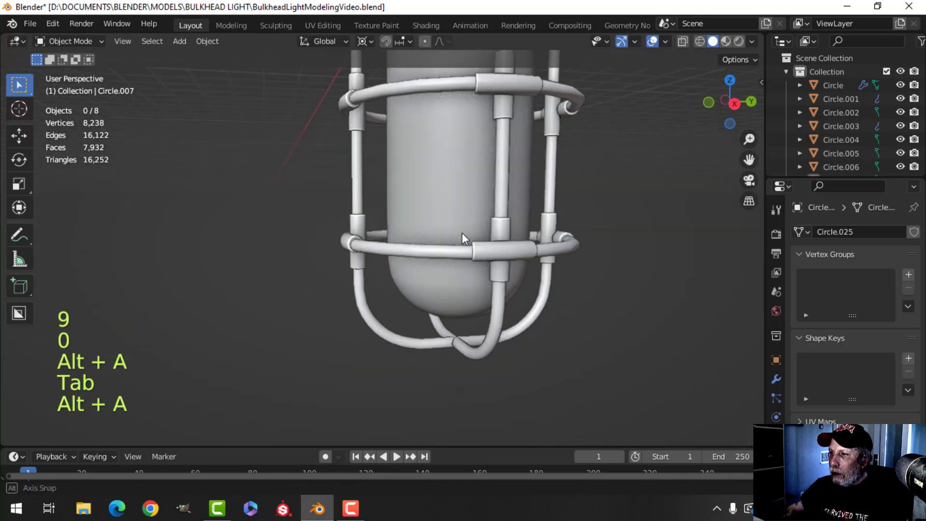
Examine the four lower clamps and the overall cage from several angles.
middle_click_drag(462, 232, 539, 254)
middle_click_drag(422, 259, 382, 229)
scroll(413, 236, "down", 5)
scroll(452, 217, "down", 3)
middle_click_drag(447, 207, 340, 245)
scroll(419, 211, "up", 3)
scroll(345, 225, "down", 1)
mouse_move(340, 245)
middle_mouse_down()
mouse_move(403, 236)
mouse_move(424, 253)
mouse_move(417, 257)
mouse_move(376, 254)
mouse_move(465, 219)
mouse_move(323, 247)
middle_mouse_up()
scroll(423, 251, "down", 2)
Unhide the reference image and clear the selection.
key("alt+h")
key("alt+a")
scroll(376, 254, "up", 3)
scroll(464, 219, "down", 3)
middle_click_drag(323, 247, 389, 227, "shift")
scroll(364, 260, "up", 4)
Add level 1 subdivision to the cage's bars and rings, and deselect them.
left_click(418, 227)
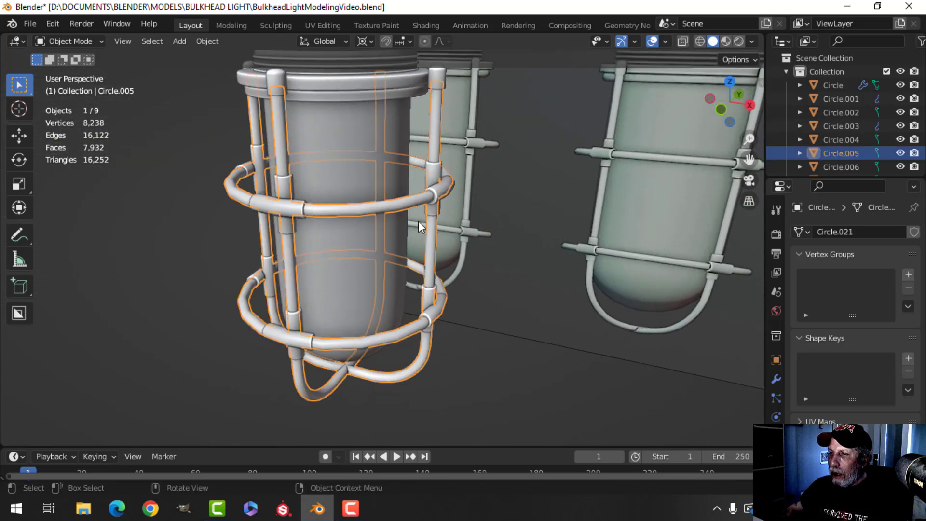
key("ctrl+1")
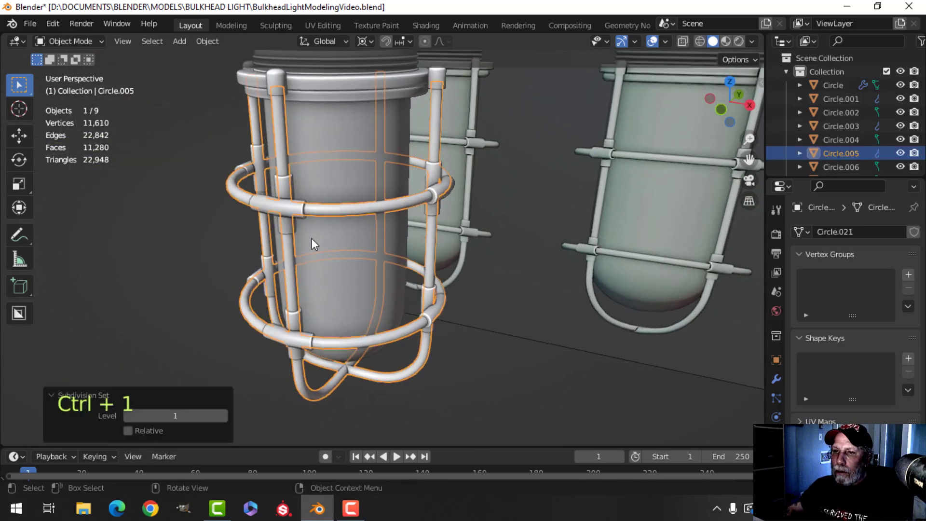
key("alt+a")
mouse_move(409, 217)
middle_mouse_down()
mouse_move(383, 223)
mouse_move(420, 221)
middle_mouse_up()
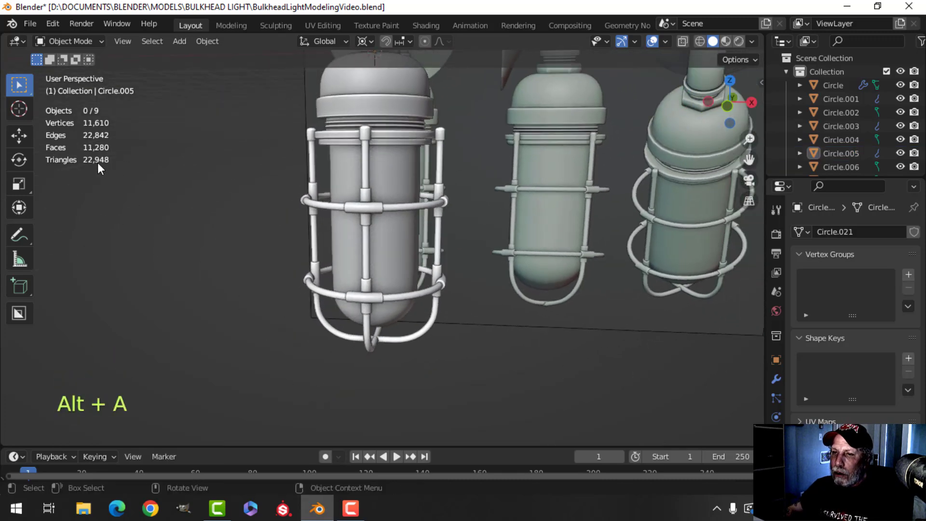
Examine the mesh of the crossing bars beneath the glass dome in Edit Mode.
scroll(420, 311, "up", 3)
middle_click_drag(420, 312, 413, 278)
scroll(397, 271, "up", 2)
scroll(399, 254, "up", 3)
middle_click_drag(413, 278, 397, 245)
left_click(397, 244)
key("Tab")
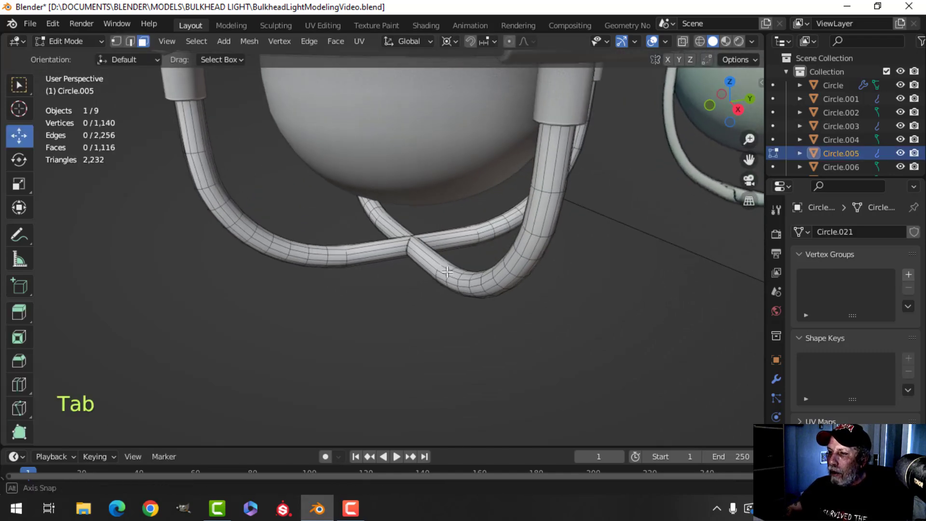
scroll(437, 271, "up", 5)
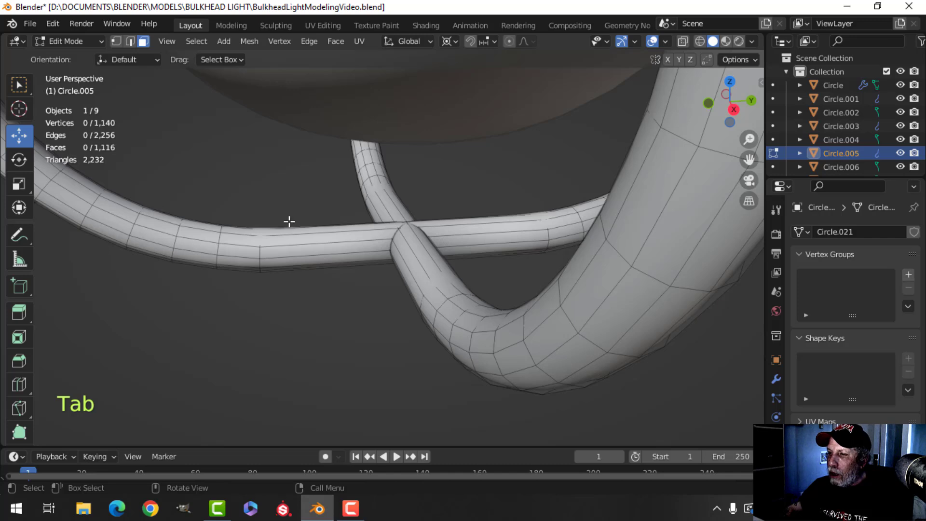
scroll(462, 248, "down", 5)
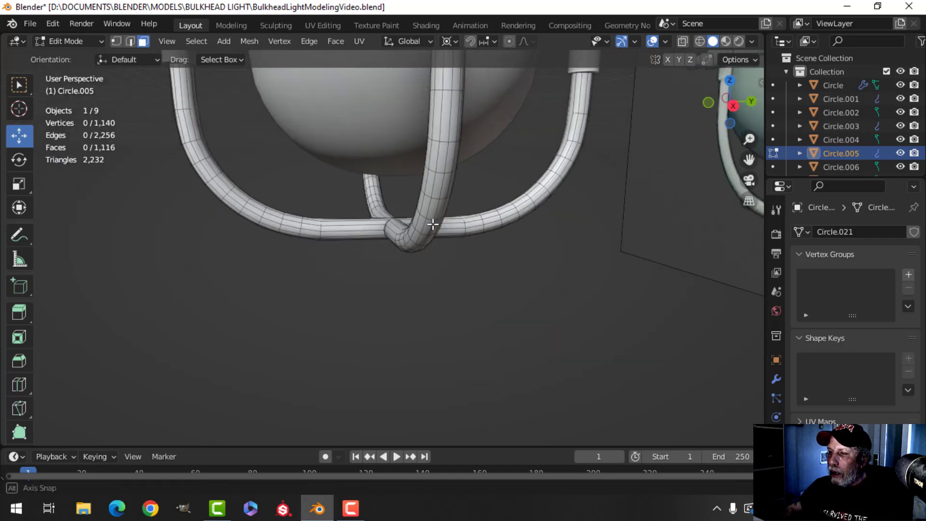
middle_click_drag(430, 221, 400, 239)
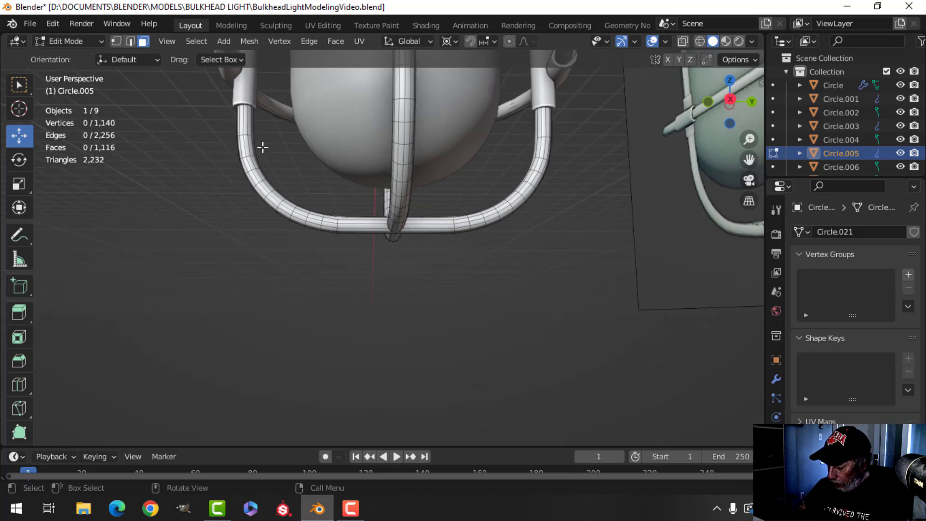
In right wireframe view, select both curved halves of the bottom U-bar and move them about -0.0204 m along Z with Median Point as pivot.
key("KP_3")
key("z")
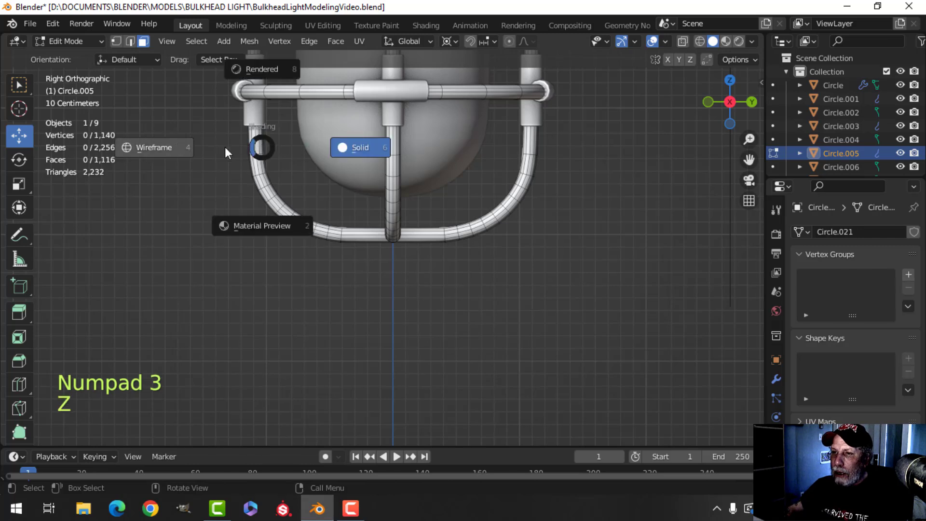
left_click(225, 147)
key("1")
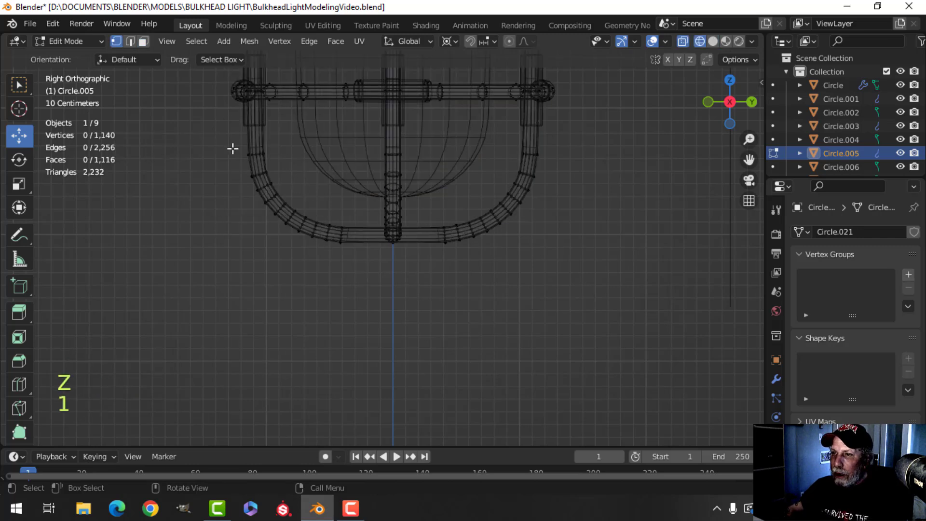
key("b")
left_click_drag(227, 145, 287, 211)
left_click_drag(311, 249, 362, 286)
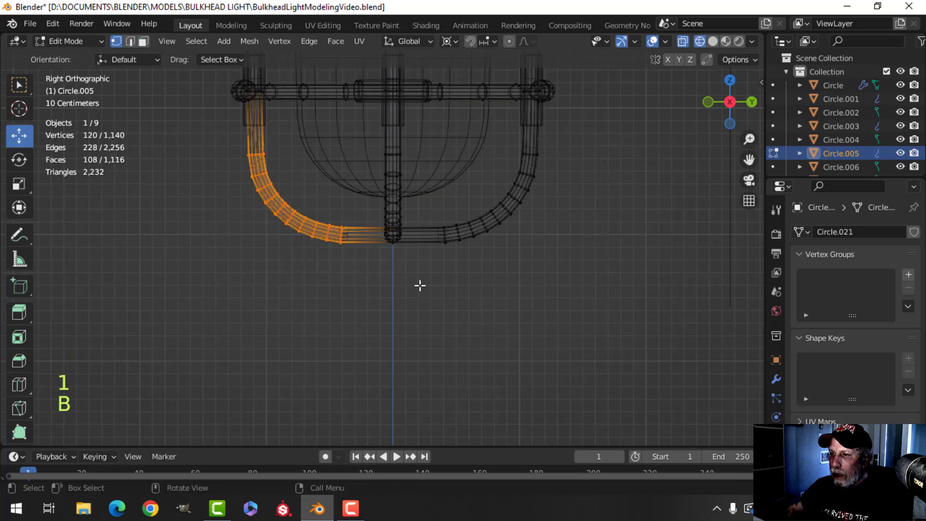
key("b")
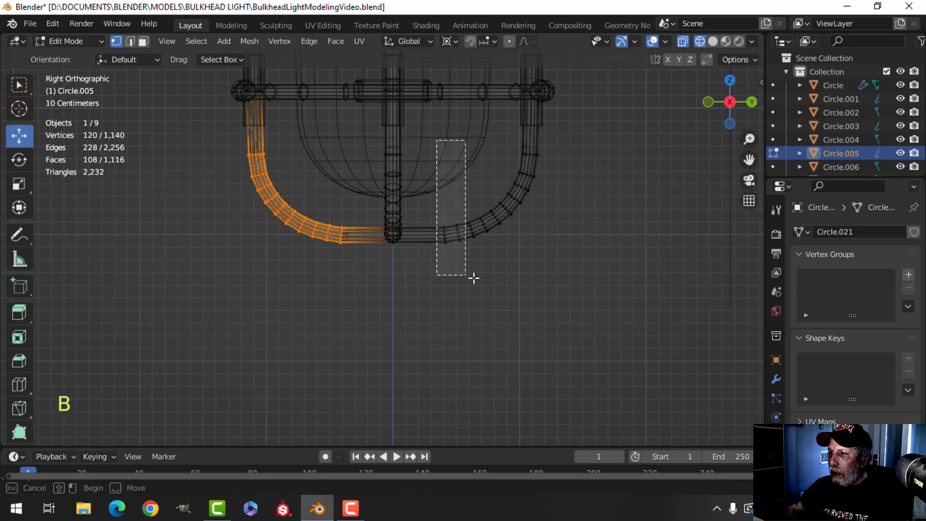
left_click_drag(474, 278, 545, 286)
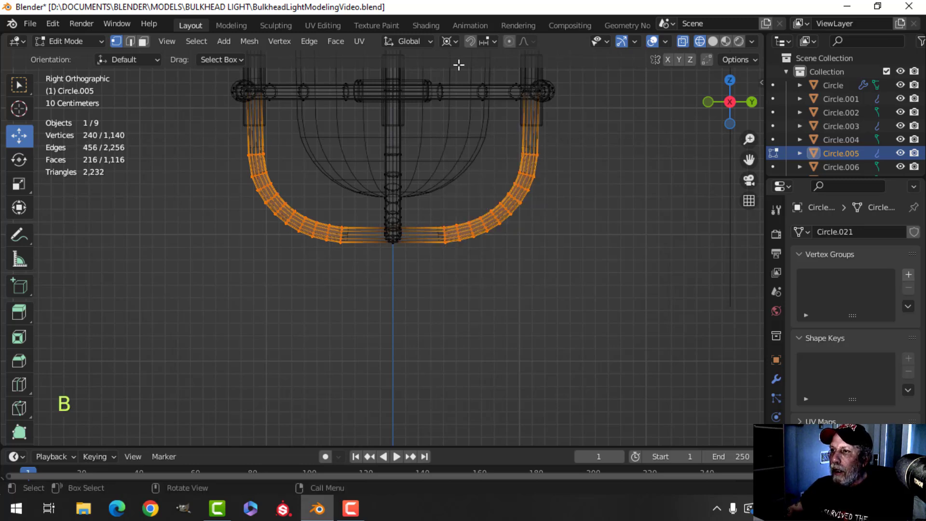
left_click(449, 42)
left_click(460, 102)
scroll(420, 240, "up", 2)
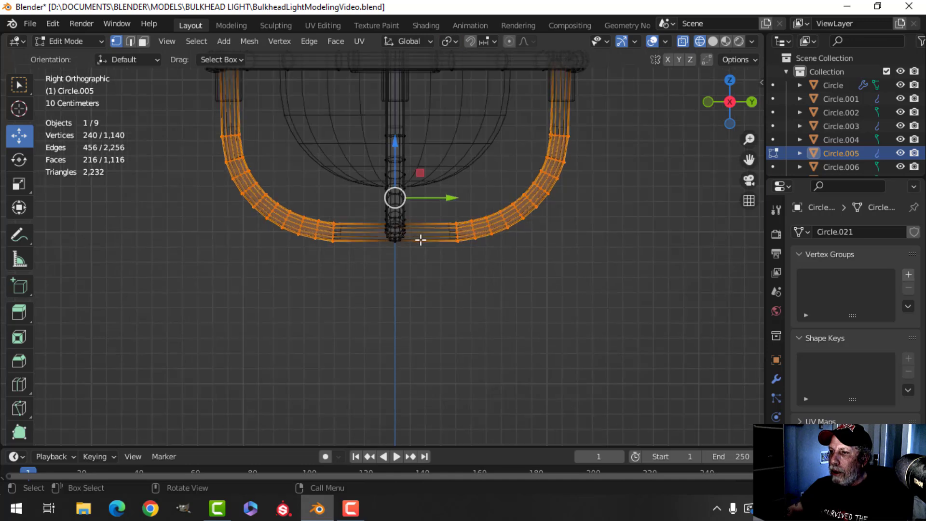
middle_click_drag(412, 232, 406, 196, "shift")
key("z")
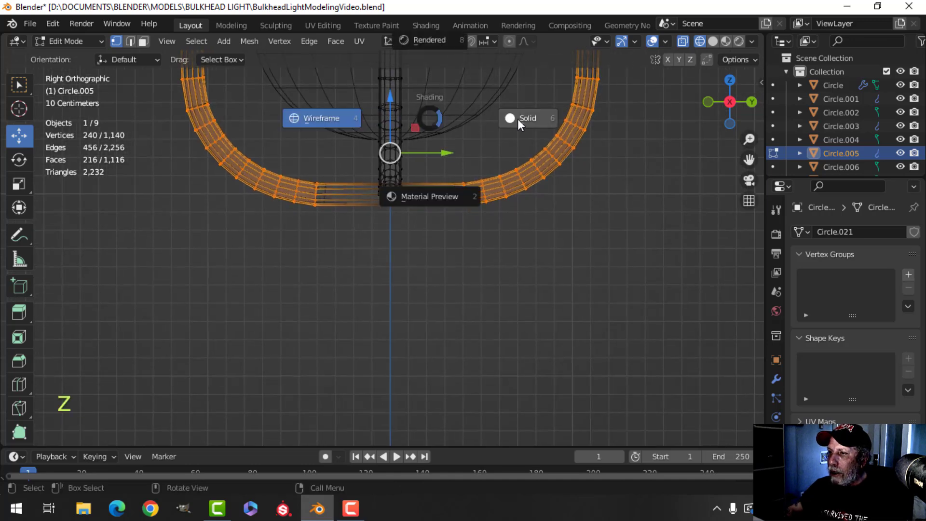
left_click(519, 124)
mouse_move(519, 124)
middle_mouse_down()
mouse_move(447, 155)
mouse_move(484, 209)
mouse_move(464, 193)
middle_mouse_up()
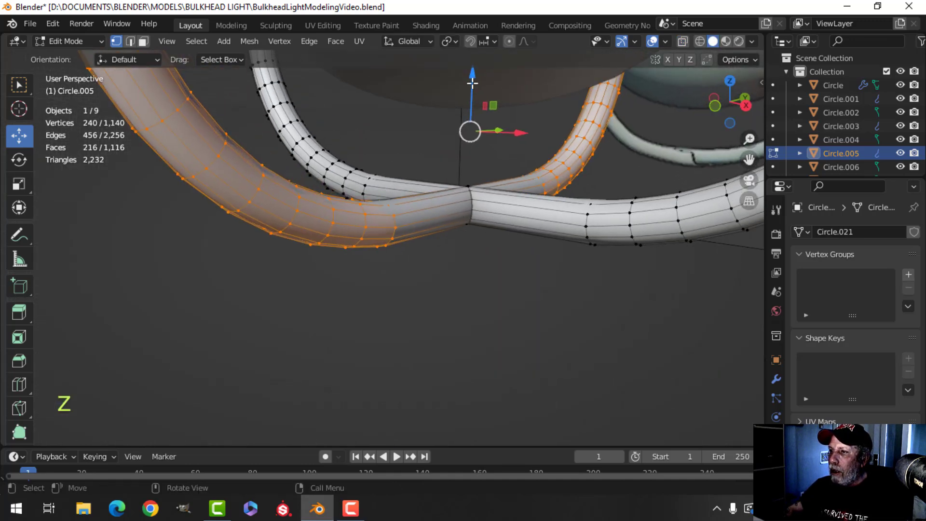
left_click_drag(471, 75, 470, 81)
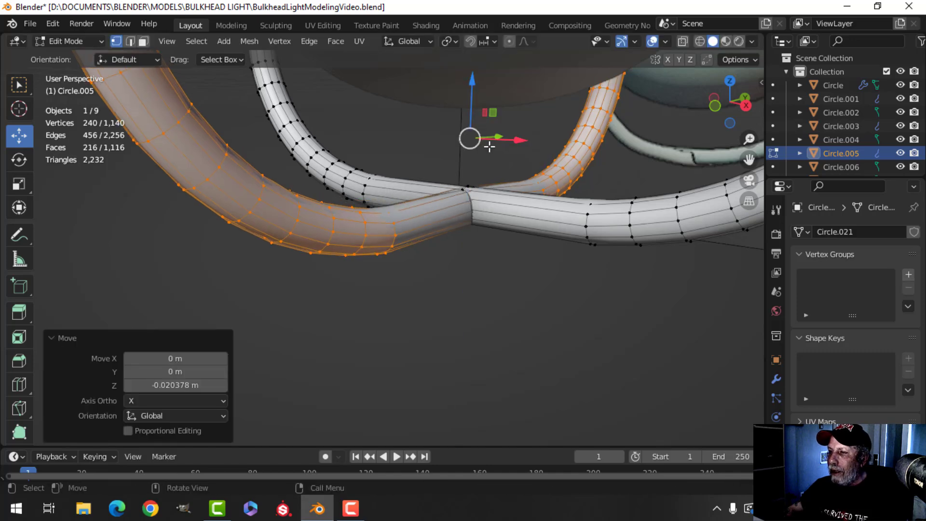
Undo the last downward move of the bottom U-bar.
key("ctrl+z")
middle_click_drag(470, 130, 463, 241)
scroll(424, 284, "up", 4)
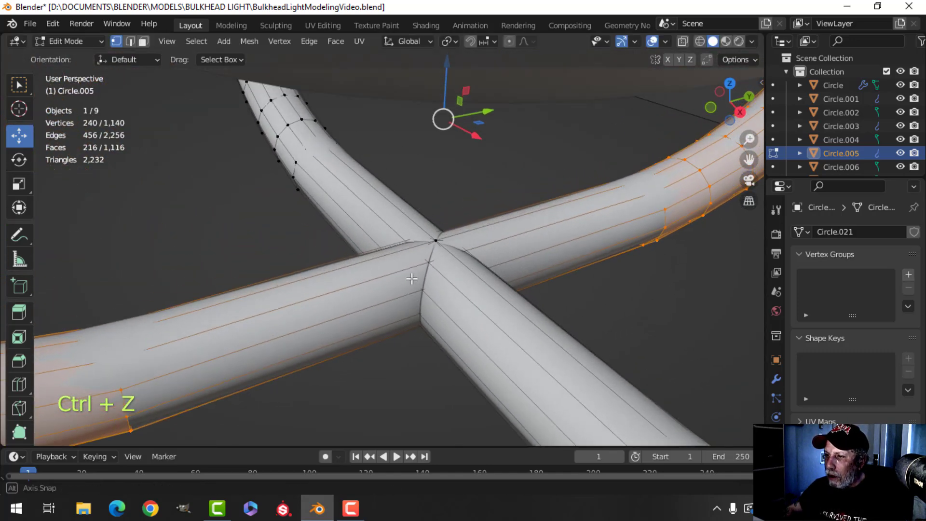
middle_click_drag(427, 282, 412, 270)
scroll(410, 269, "down", 3)
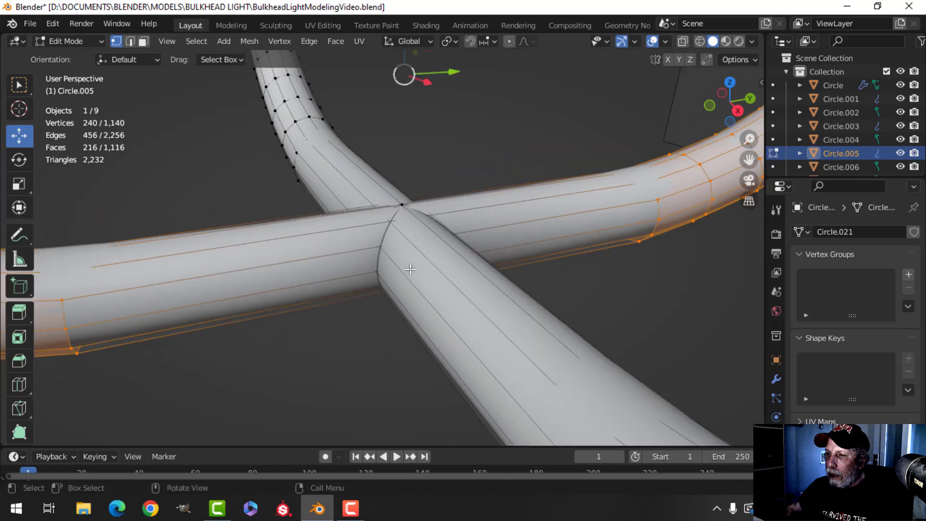
In face select mode, select the face loops on both sides of the bottom crossing and try lowering them about 0.019 m along Z.
key("alt+a")
key("3")
left_click(333, 224, "alt+shift")
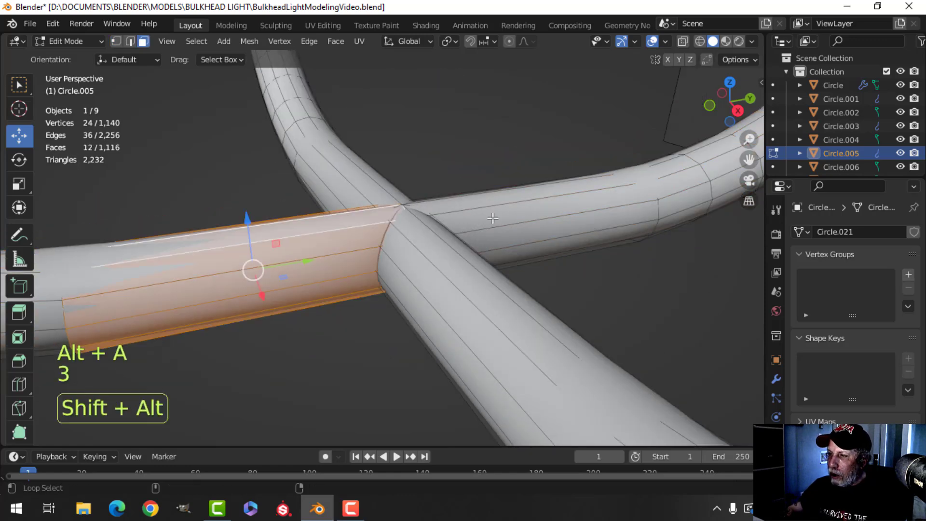
left_click(493, 218, "alt+shift")
left_click_drag(401, 193, 400, 205)
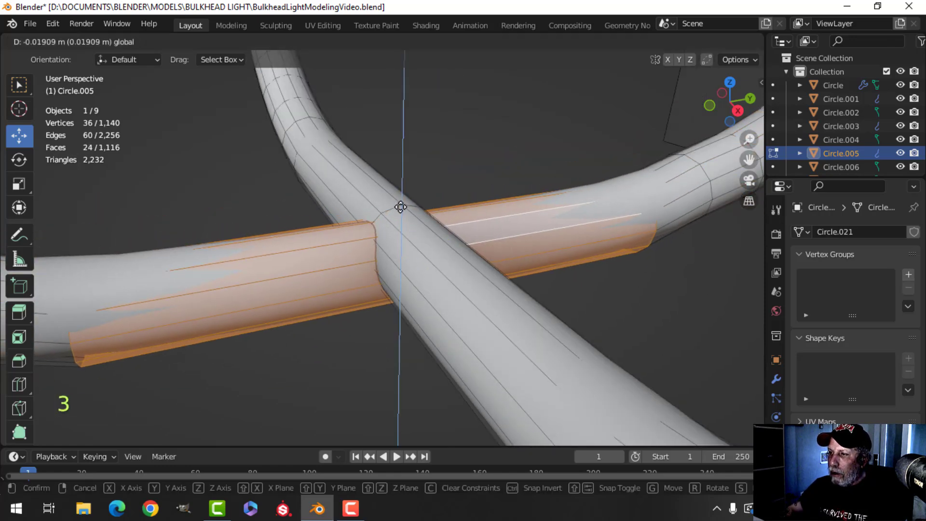
scroll(425, 198, "down", 4)
key("ctrl+z")
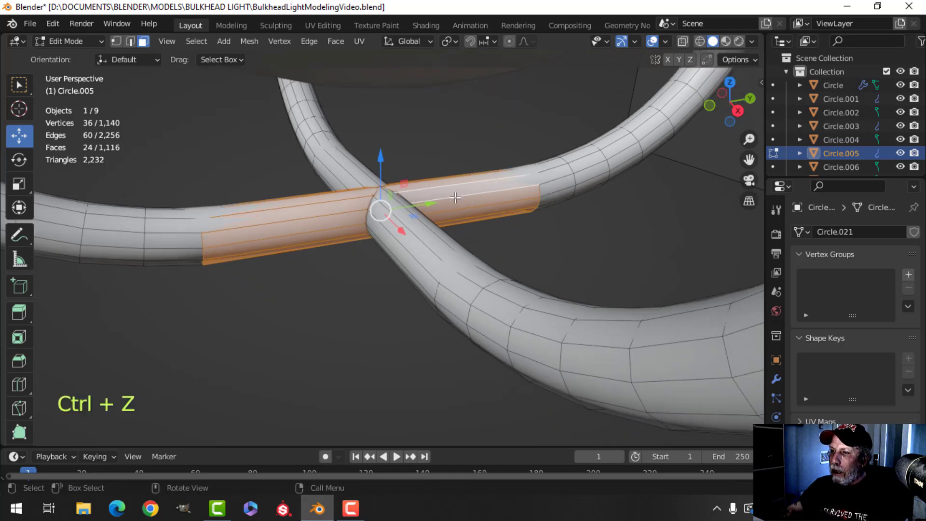
Grow the face selection to cover the whole lower U-bar and try moving it slightly down along Z.
middle_click_drag(441, 193, 433, 236)
scroll(439, 224, "down", 5)
key("ctrl+KP_Add")
key("ctrl+KP_Add")
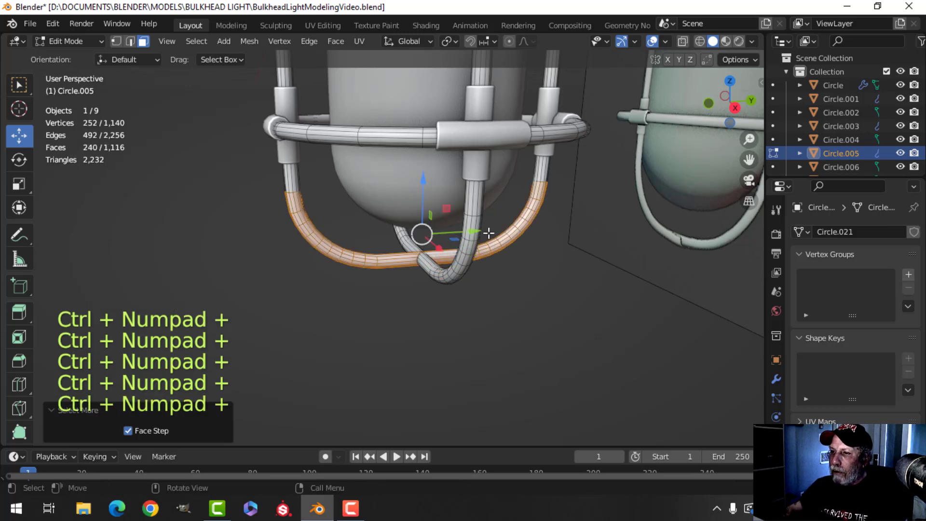
scroll(492, 234, "down", 2)
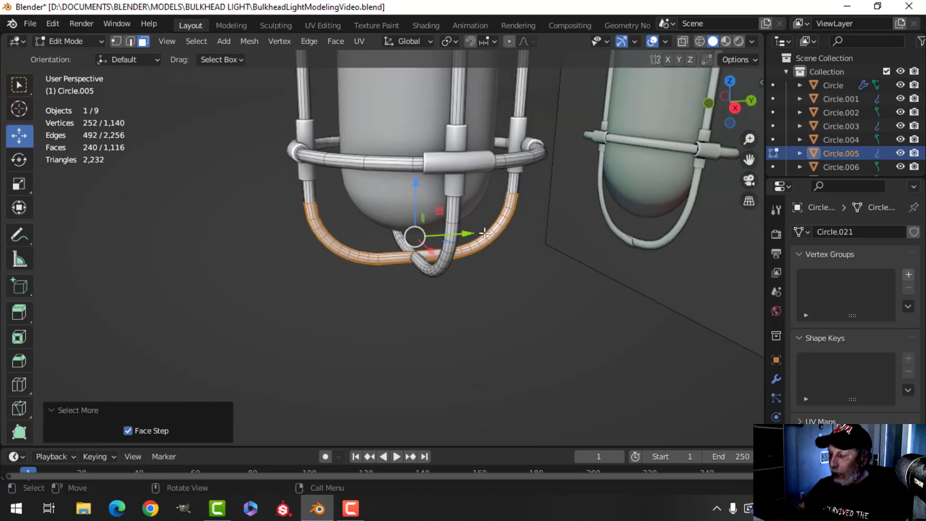
key("ctrl+KP_Add")
scroll(455, 242, "down", 1)
mouse_move(455, 243)
middle_mouse_down("shift")
mouse_move(413, 225)
mouse_move(401, 207)
mouse_move(471, 236)
middle_mouse_up("shift")
scroll(401, 207, "up", 3)
middle_click_drag(471, 236, 377, 182)
scroll(451, 251, "up", 3)
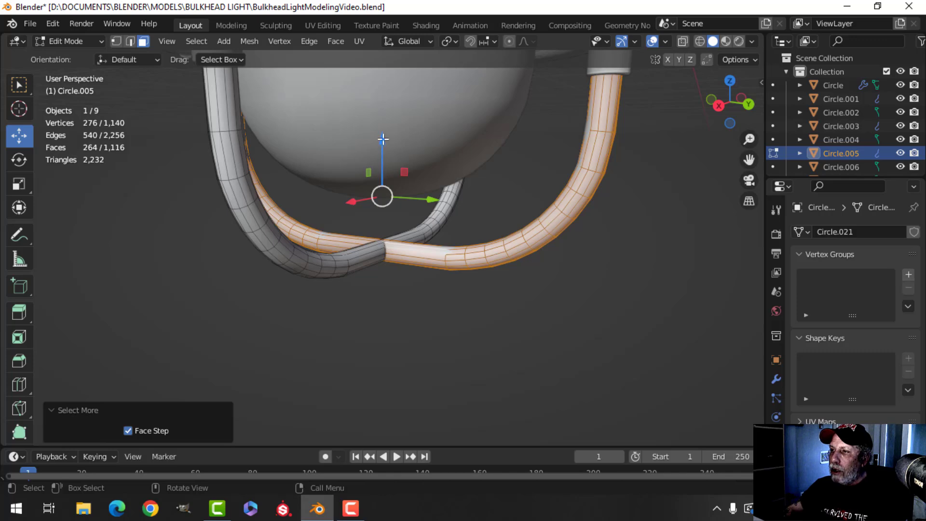
left_click_drag(383, 140, 384, 157)
Check the lowered bar crossing in Object Mode and undo the downward move of the U-bar.
key("Tab")
scroll(370, 243, "down", 5)
key("alt+a")
mouse_move(371, 243)
middle_mouse_down()
mouse_move(494, 262)
mouse_move(438, 279)
mouse_move(434, 254)
mouse_move(486, 242)
mouse_move(568, 267)
mouse_move(561, 246)
mouse_move(475, 242)
mouse_move(361, 265)
mouse_move(386, 238)
mouse_move(378, 209)
mouse_move(357, 251)
middle_mouse_up()
scroll(493, 262, "up", 3)
scroll(434, 280, "down", 2)
scroll(381, 260, "up", 2)
middle_click_drag(404, 272, 372, 301)
key("ctrl+z")
key("ctrl+z")
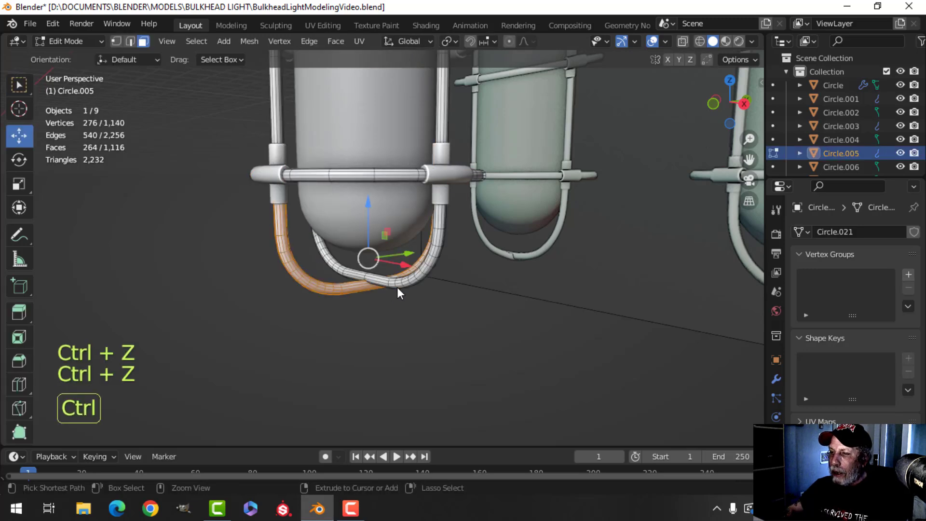
key("ctrl+z")
Leave the bars' Edit Mode, select the lower ring's clamps and open their mesh in Edit Mode.
key("alt+a")
key("Tab")
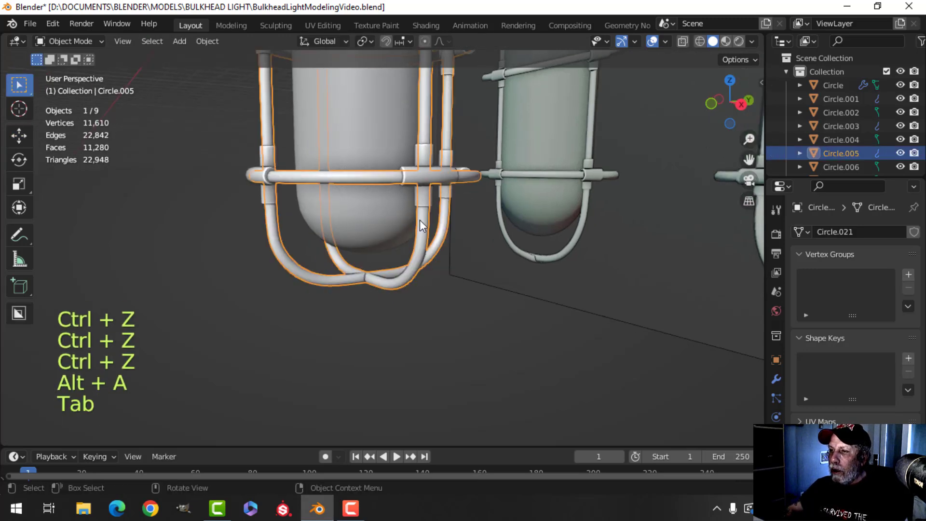
key("alt+a")
left_click(428, 174)
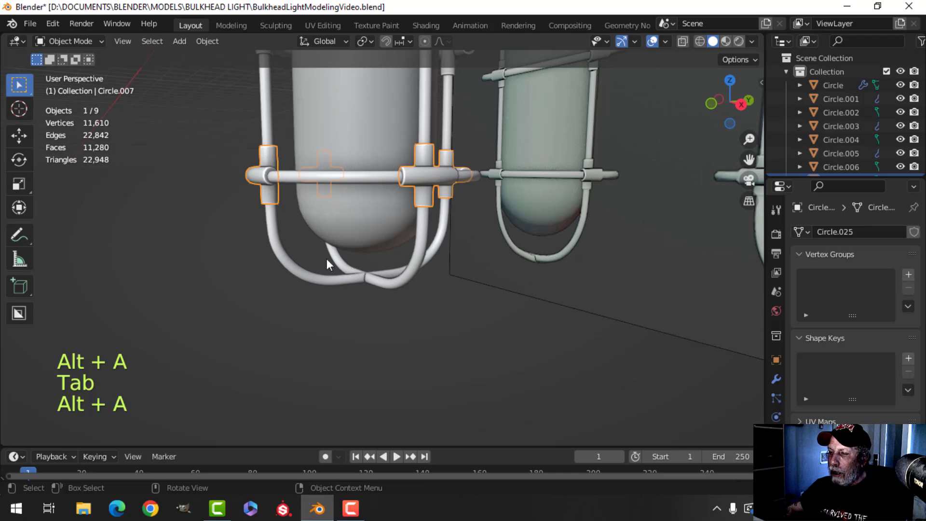
middle_click_drag(327, 259, 407, 283)
key("Tab")
middle_click_drag(425, 233, 399, 245)
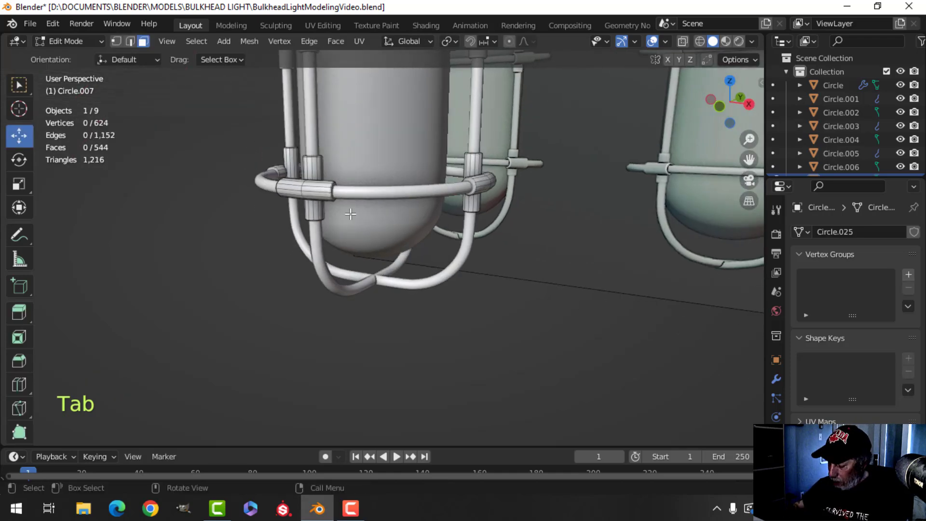
key("KP_1")
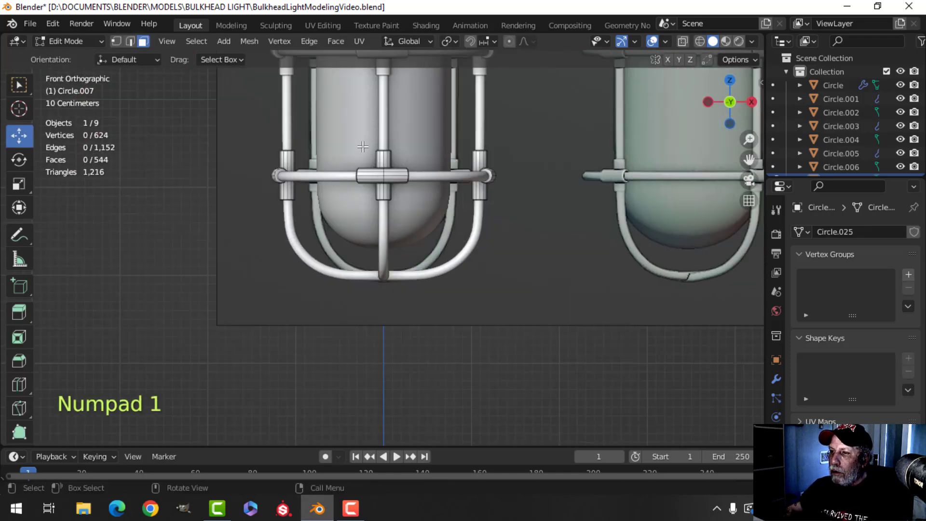
middle_click_drag(445, 217, 390, 269)
scroll(318, 222, "up", 3)
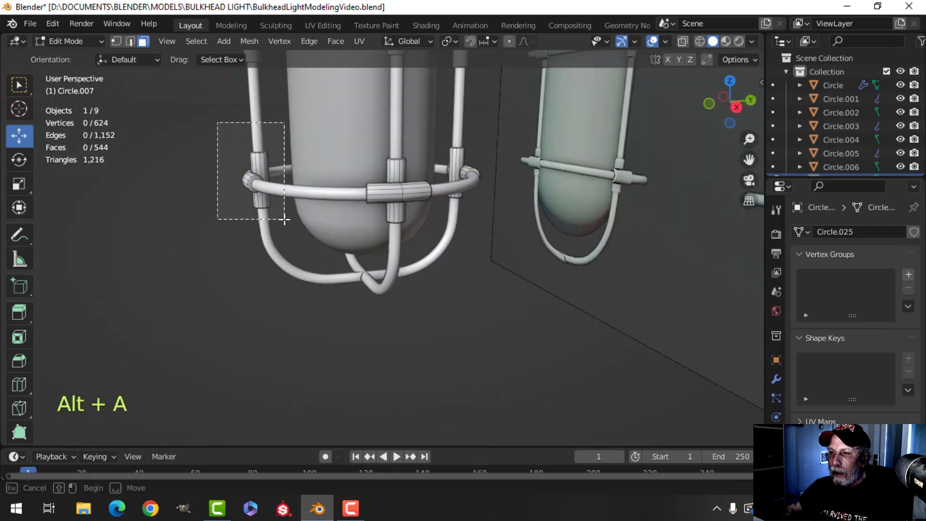
Select the front clamp of the lower ring with its linked geometry, duplicate it and move the copy about -1.4455 m along Z.
left_click_drag(285, 220, 285, 220)
middle_click_drag(285, 220, 345, 230, "shift")
key("ctrl+l")
scroll(368, 250, "down", 1)
key("shift+d")
right_click(345, 230)
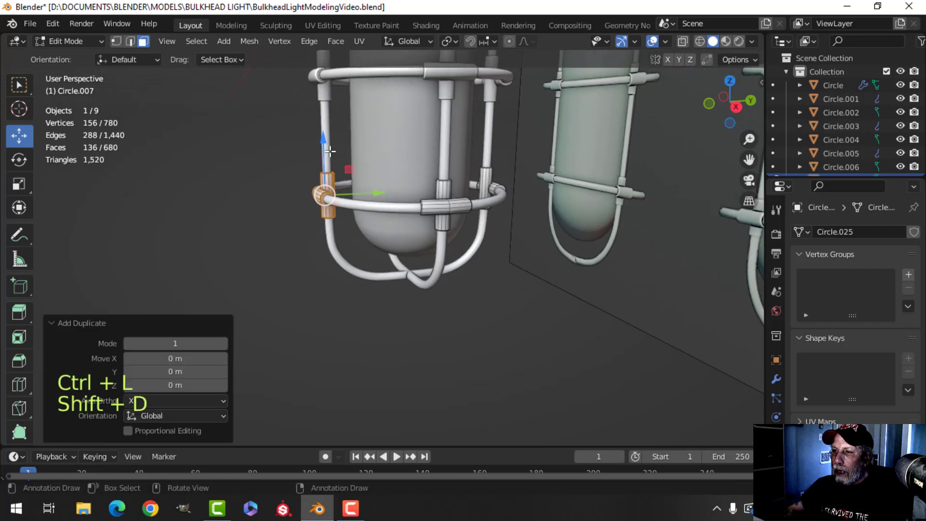
left_click_drag(330, 151, 323, 240)
left_click(321, 256)
Separate the duplicated clamp into its own object and open that object in Edit Mode.
key("p")
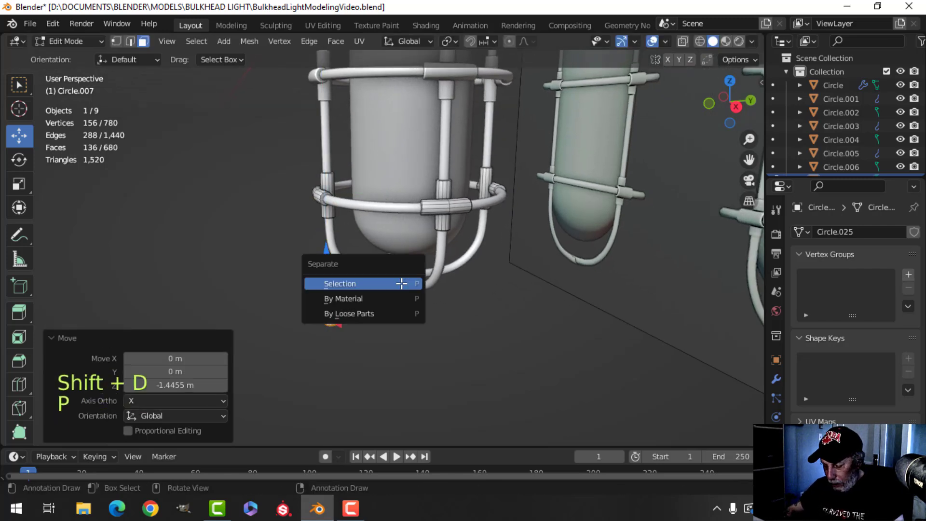
left_click(399, 284)
key("Tab")
key("alt+a")
left_click(327, 308)
key("Tab")
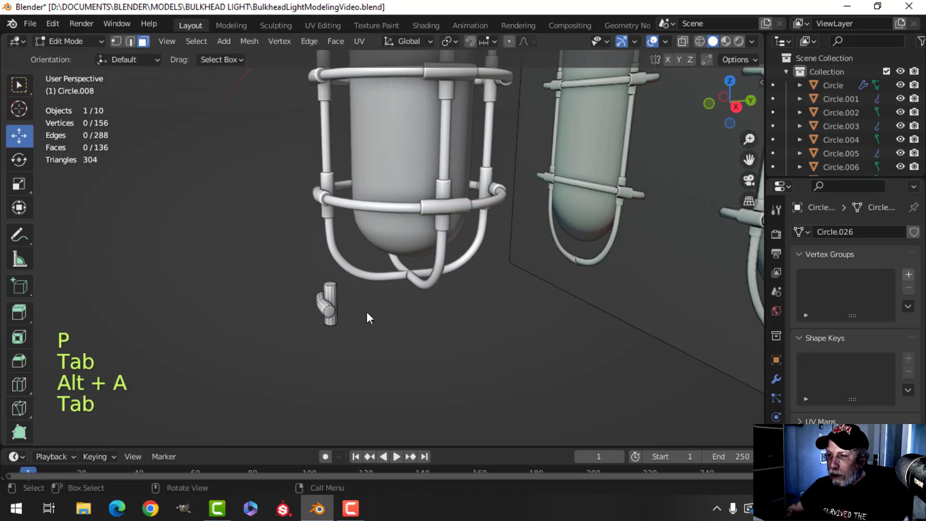
Select the entire clamp mesh and rotate it 90° around the X axis.
key("a")
middle_click_drag(395, 294, 401, 246, "shift")
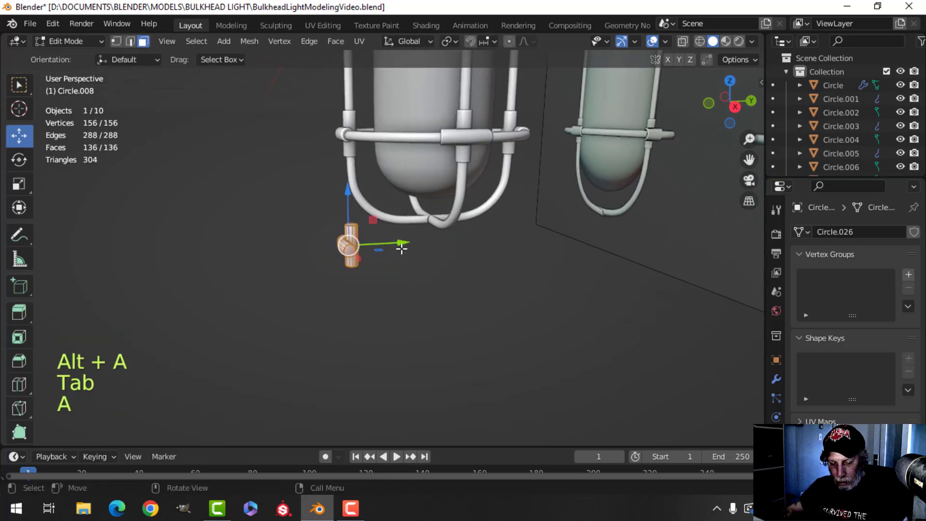
key("r")
key("x")
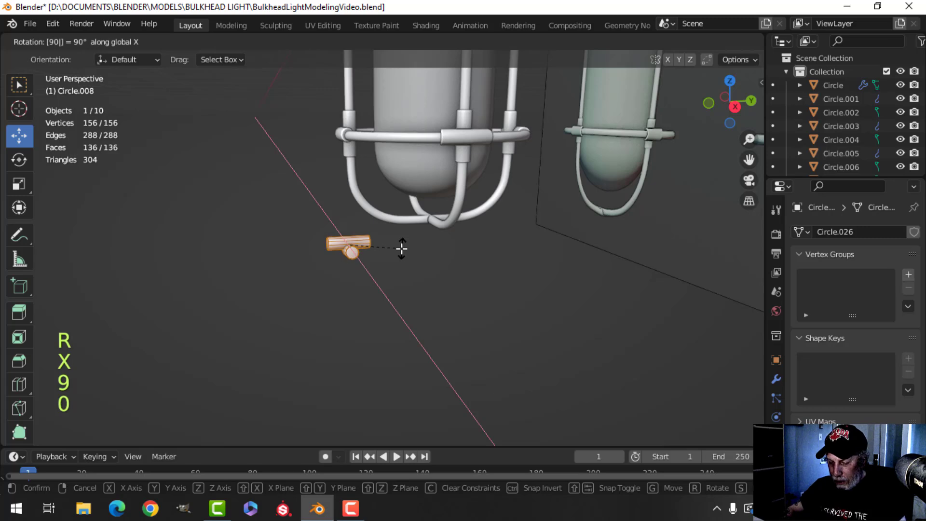
left_click(402, 249)
mouse_move(401, 246)
middle_mouse_down()
mouse_move(432, 263)
mouse_move(408, 277)
mouse_move(396, 254)
middle_mouse_up()
Move the clamp along Y beneath the bottom bar crossing and raise it about 0.316 m along Z.
key("g")
key("y")
left_click(470, 234)
middle_click_drag(471, 234, 403, 204)
key("g")
key("z")
left_click(423, 159)
Raise the clamp about 0.038 m along Z to bring it closer to the bars at the bottom crossing.
scroll(425, 206, "up", 3)
key("KP_Decimal")
scroll(420, 234, "down", 3)
scroll(403, 205, "up", 2)
key("g")
key("z")
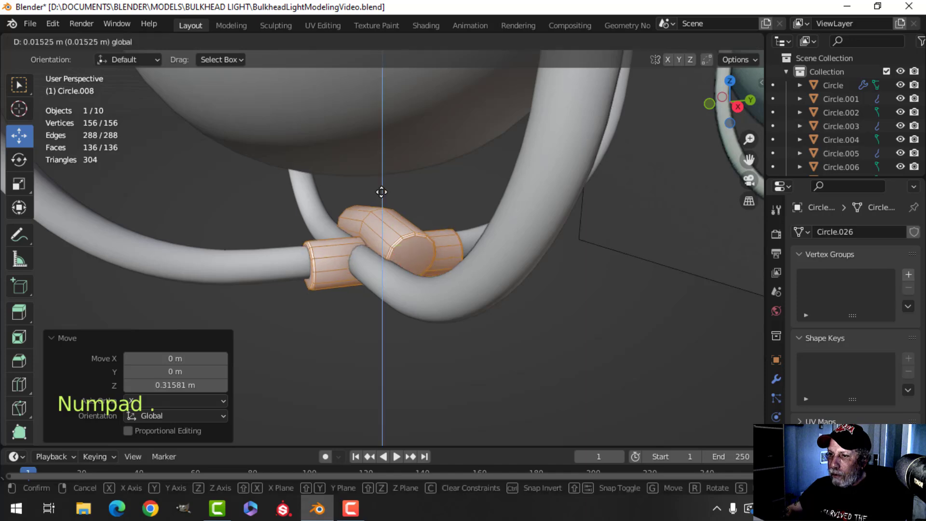
left_click(382, 190)
Move the clamp about -0.1345 m along Y over the crossing and lower it slightly along Z.
key("g")
key("y")
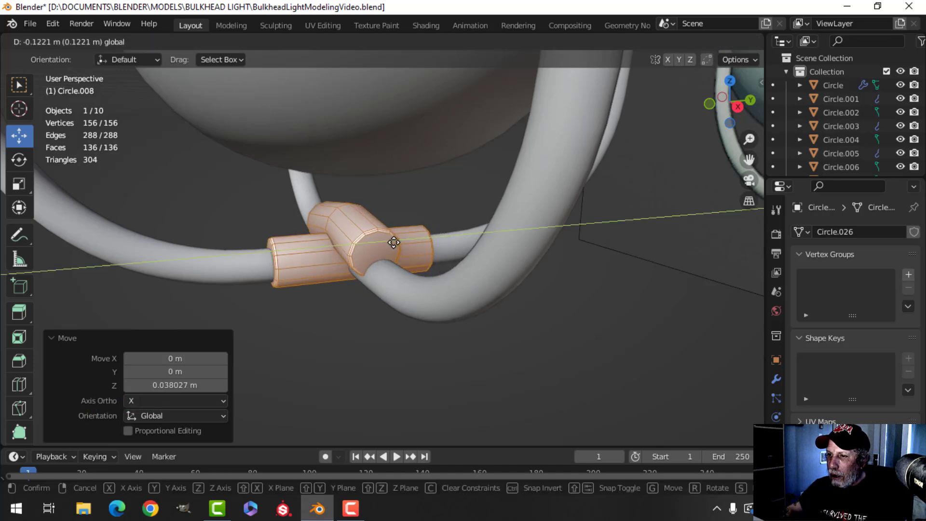
left_click(391, 243)
middle_click_drag(412, 248, 420, 200)
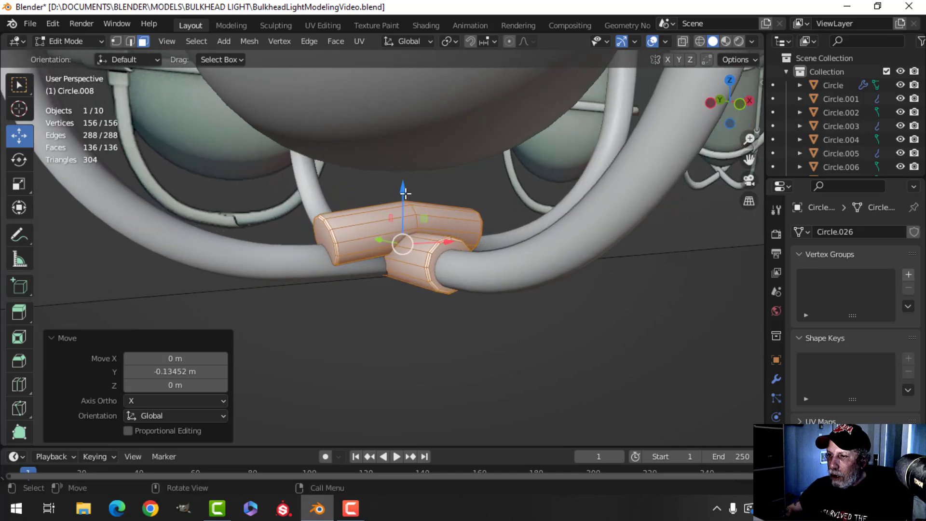
left_click_drag(405, 193, 408, 199)
middle_click_drag(410, 202, 425, 220)
Select only the middle edge loop of the clamp's bent sleeve and move it about -0.0367 m along Z to straighten the sleeve.
key("alt+a")
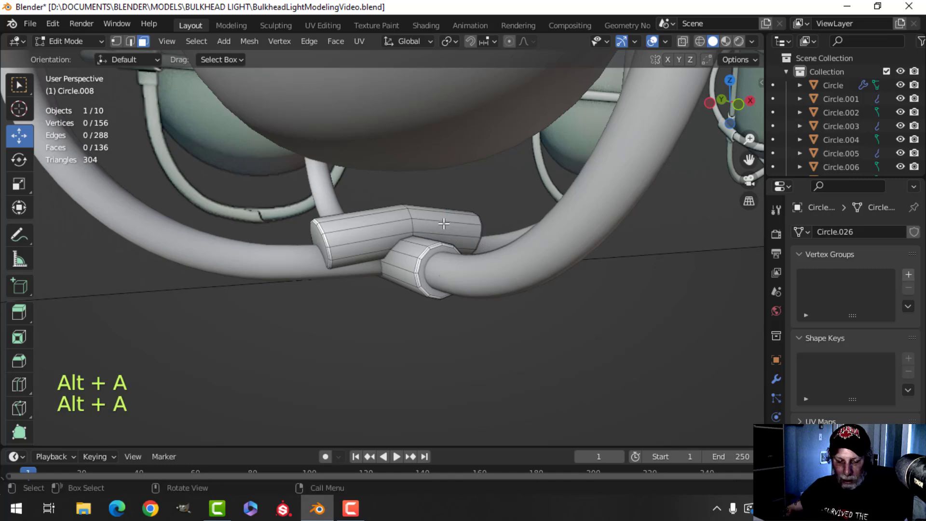
left_click(413, 223, "alt+shift")
middle_click_drag(412, 223, 346, 184)
left_click_drag(375, 173, 379, 186)
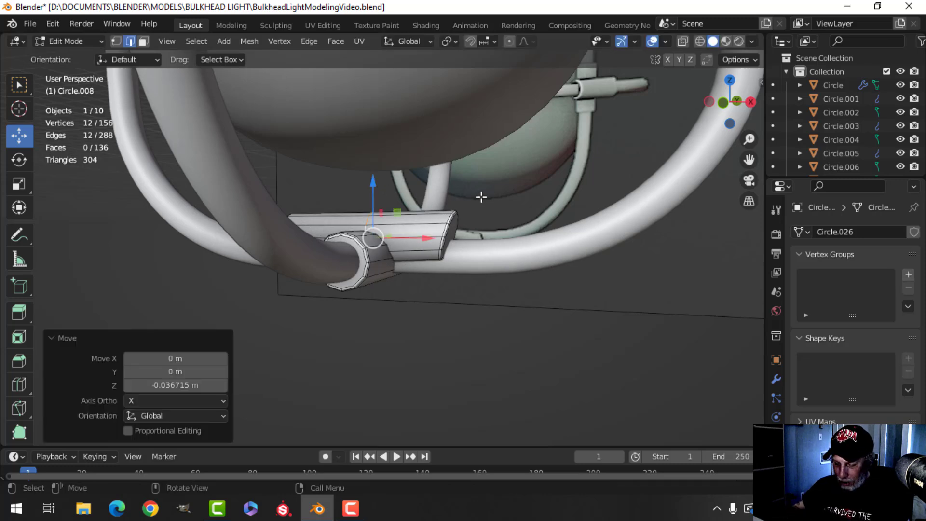
Select the whole linked sleeve, lower it about 0.053 m along Z and shift it about 0.035 m along Y.
key("ctrl+l")
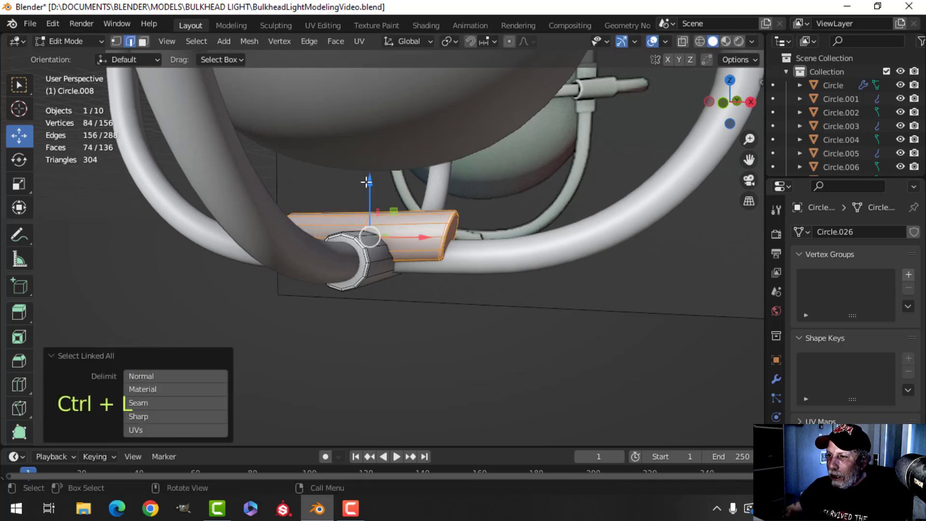
left_click_drag(366, 181, 369, 197)
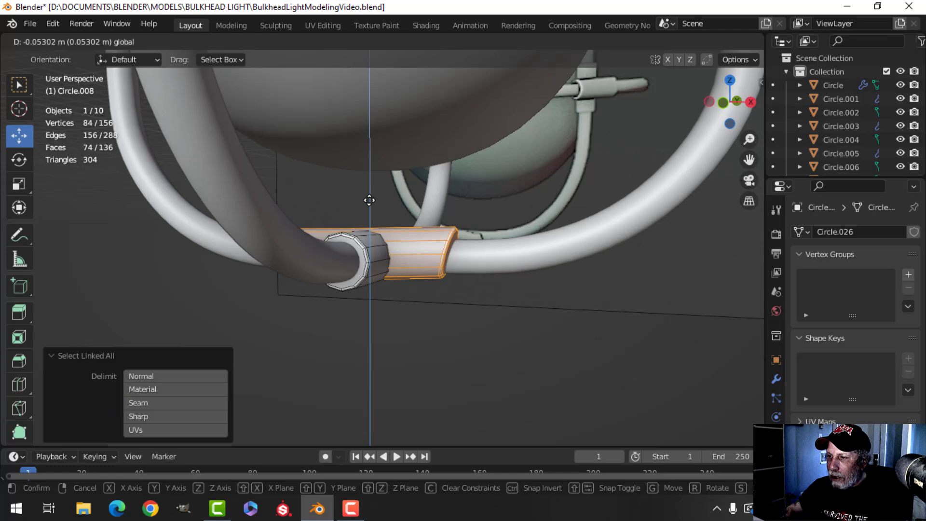
left_click_drag(369, 201, 369, 201)
middle_click_drag(368, 201, 342, 308)
left_click_drag(392, 251, 402, 248)
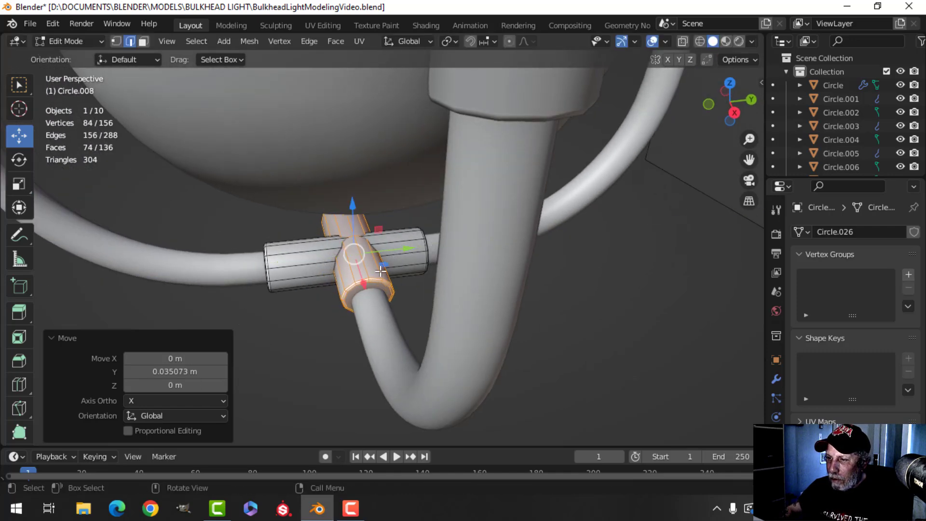
Lower the sleeve about 0.0066 m along Z and check its alignment with the bar in the right view.
middle_click_drag(402, 249, 418, 259)
middle_click_drag(418, 259, 413, 253, "shift")
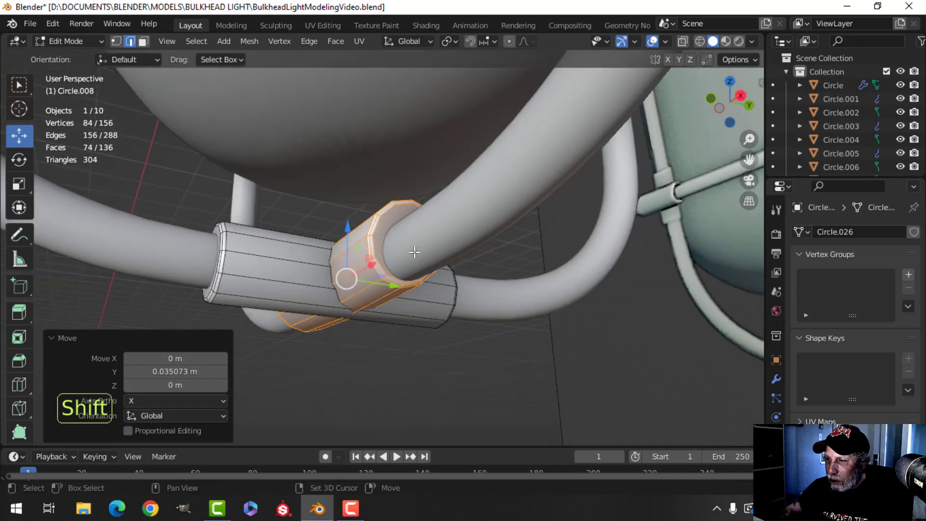
left_click_drag(347, 226, 348, 229)
middle_click_drag(360, 245, 485, 276)
middle_click_drag(484, 275, 434, 271, "shift")
mouse_move(433, 271)
middle_mouse_down()
mouse_move(442, 278)
mouse_move(422, 279)
middle_mouse_up()
scroll(419, 278, "down", 2)
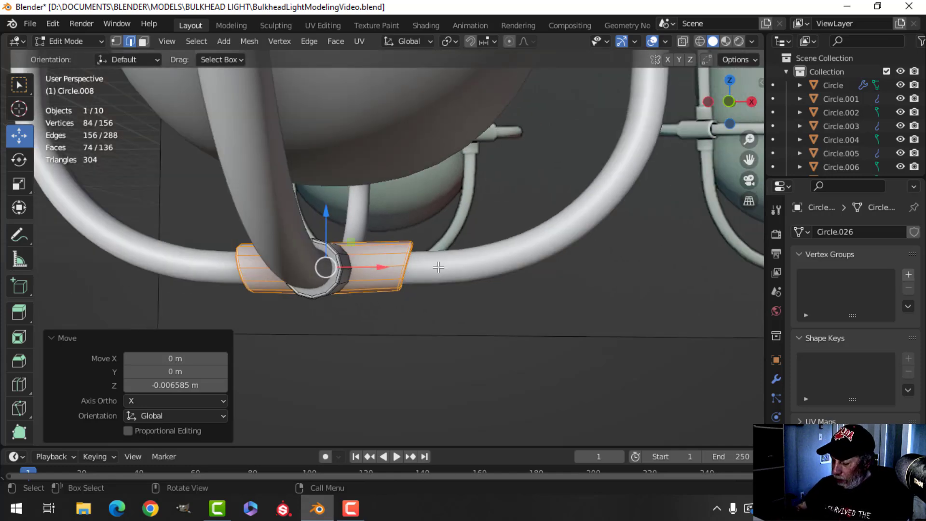
key("KP_3")
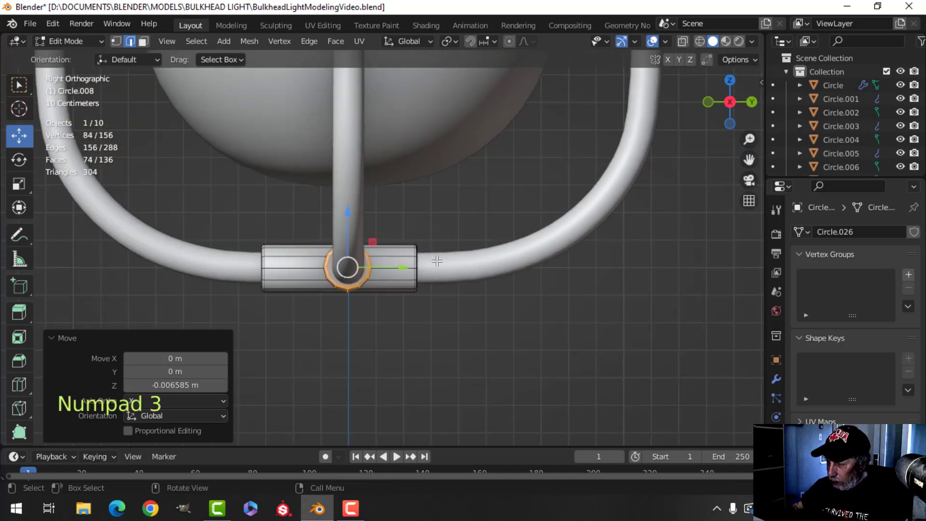
In front wireframe view, box-select the vertices at both slanted ends of the sleeve in vertex select mode.
key("KP_1")
key("alt+a")
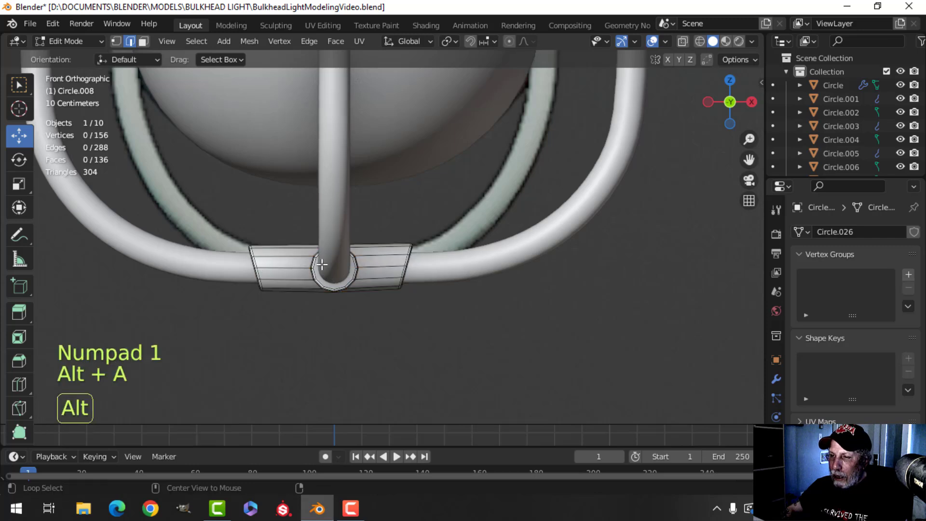
key("z")
left_click(237, 252)
key("1")
key("b")
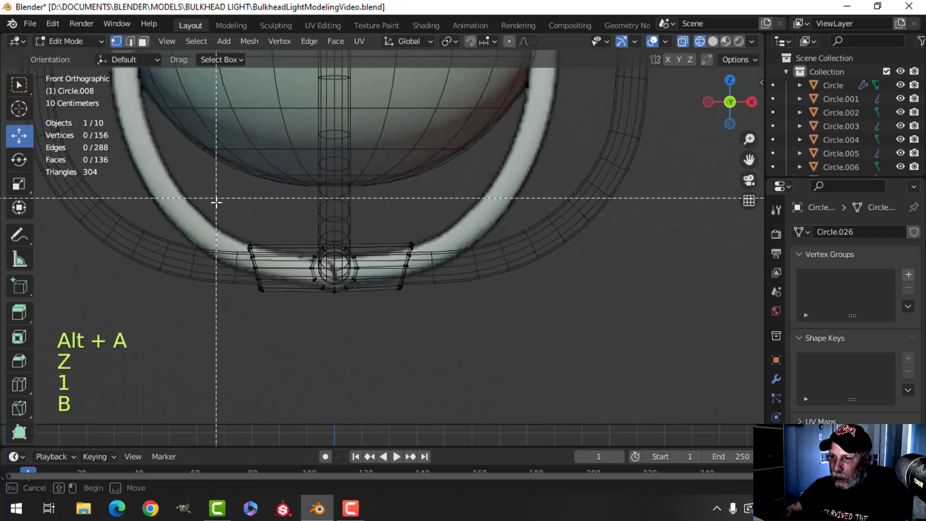
left_click_drag(217, 201, 301, 349)
key("b")
left_click_drag(393, 213, 439, 342)
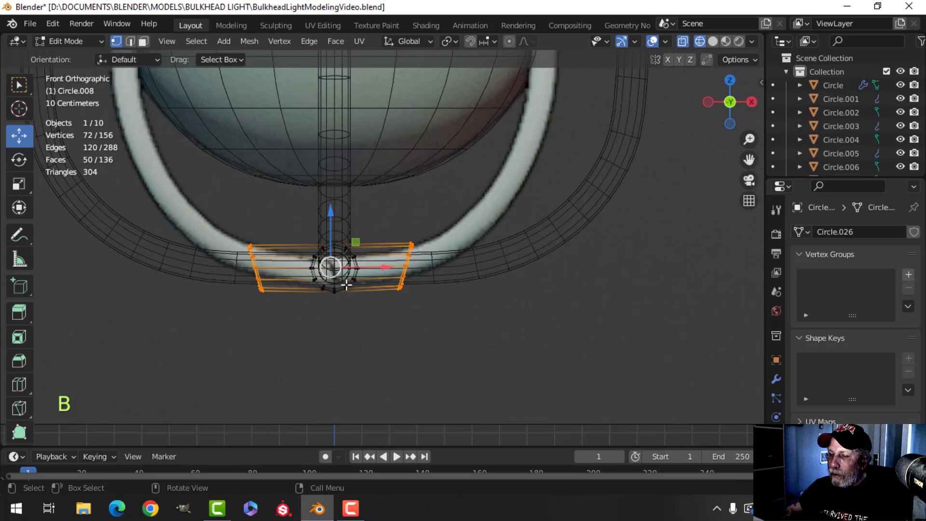
Select only the vertices of the sleeve's left end and rotate them until the end is vertical.
key("alt+a")
key("b")
left_click_drag(219, 192, 316, 308)
key("r")
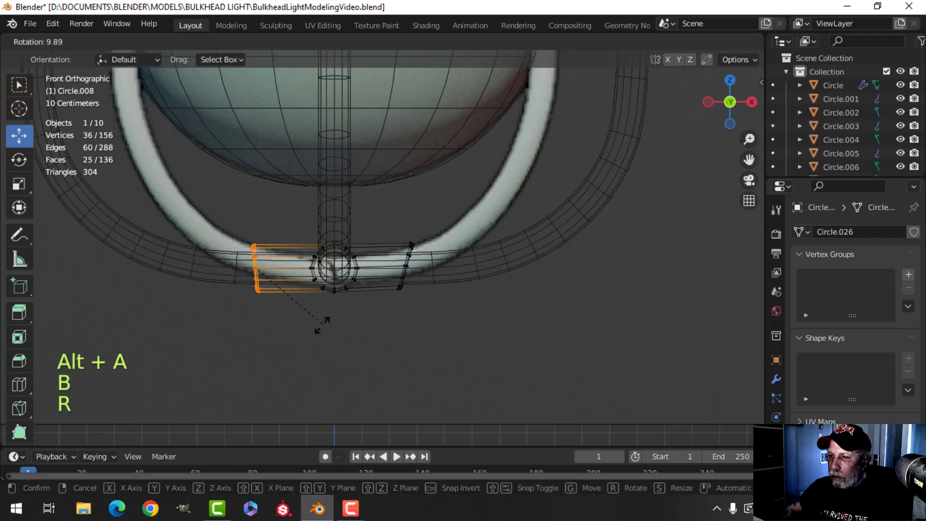
left_click(314, 330)
Select only the vertices of the sleeve's right end, rotate them -17.2° until the end is vertical, and return to solid shading.
key("alt+a")
key("b")
left_click_drag(389, 220, 465, 349)
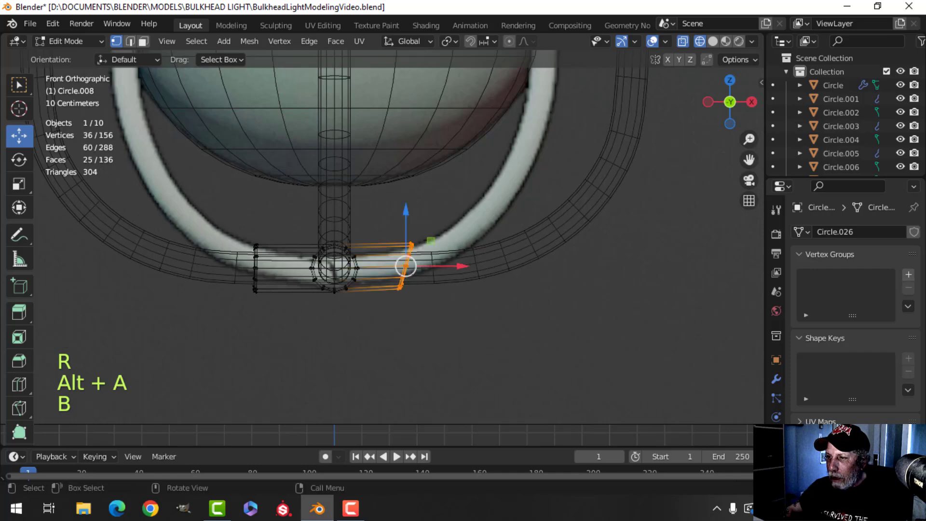
key("r")
left_click(478, 304)
key("z")
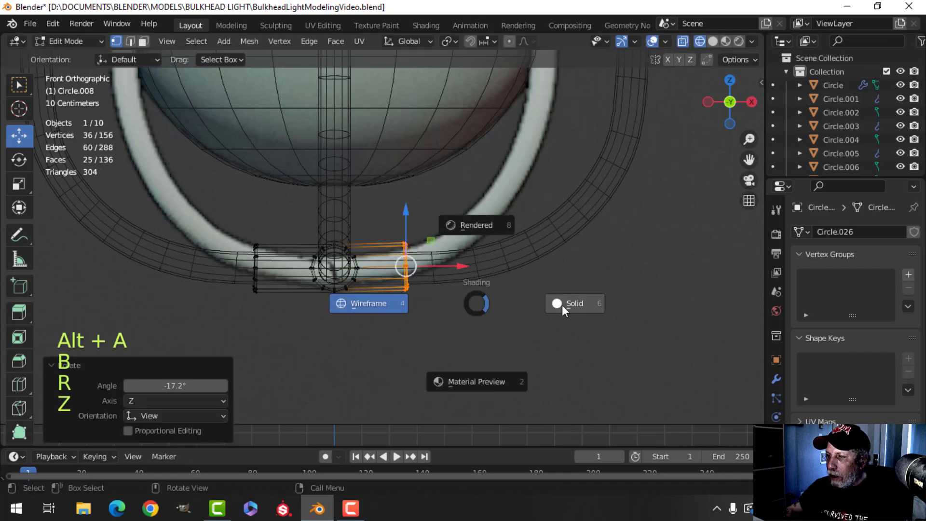
left_click(563, 308)
mouse_move(492, 328)
middle_mouse_down()
mouse_move(455, 344)
mouse_move(376, 357)
mouse_move(366, 351)
middle_mouse_up()
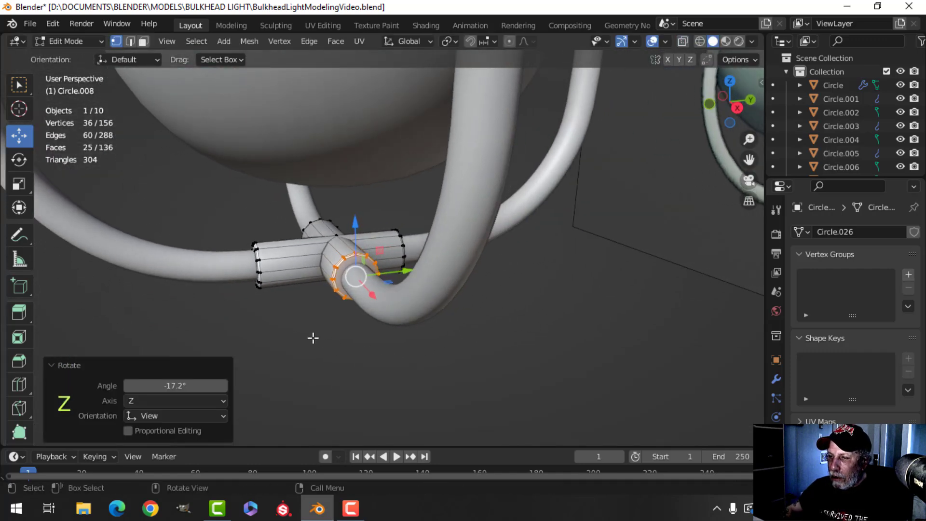
Select the whole linked sleeve running along X, nudge it slightly downward along Z, and leave edit mode.
middle_click_drag(313, 338, 393, 248)
key("ctrl+l")
scroll(386, 311, "up", 3)
left_click_drag(265, 190, 266, 198)
key("Tab")
Select the whole linked sleeve running along Y at the bottom crossing and shift it slightly along its length.
scroll(326, 260, "down", 5)
key("alt+a")
middle_click_drag(330, 274, 394, 297)
left_click(482, 303, "shift")
key("Tab")
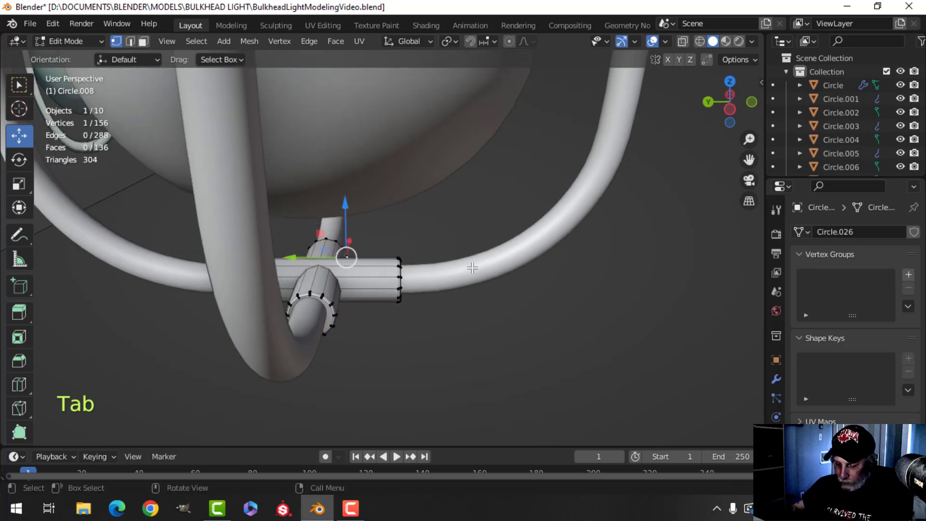
key("ctrl+l")
left_click(400, 260)
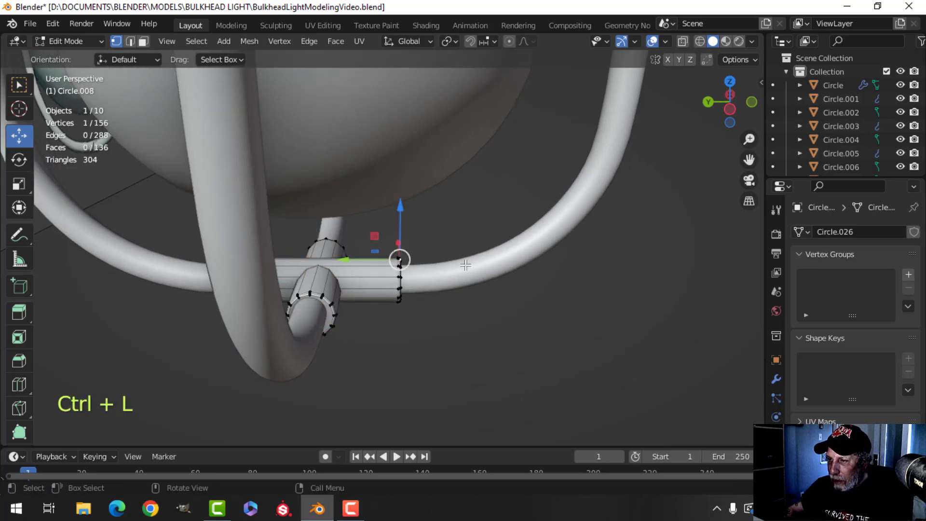
key("ctrl+l")
middle_click_drag(467, 270, 494, 271)
left_click_drag(317, 286, 311, 285)
key("Tab")
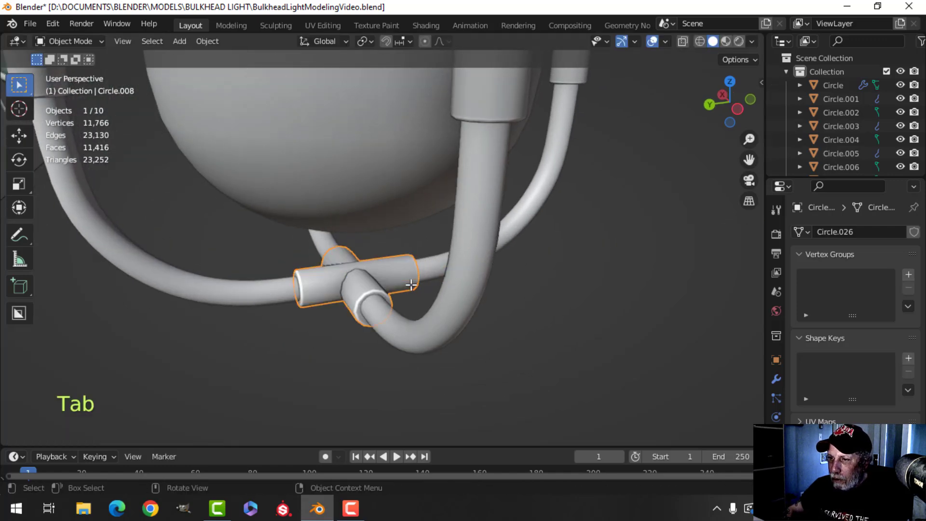
Deselect everything, check the finished bottom clamp from several angles, and save the file.
middle_click_drag(418, 281, 340, 280)
scroll(340, 280, "down", 4)
key("alt+a")
scroll(285, 275, "down", 4)
middle_click_drag(431, 285, 395, 279)
scroll(303, 313, "up", 3)
key("ctrl+s")
scroll(325, 300, "down", 3)
middle_click_drag(395, 280, 328, 308, "shift")
scroll(333, 321, "down", 1)
scroll(320, 310, "up", 4)
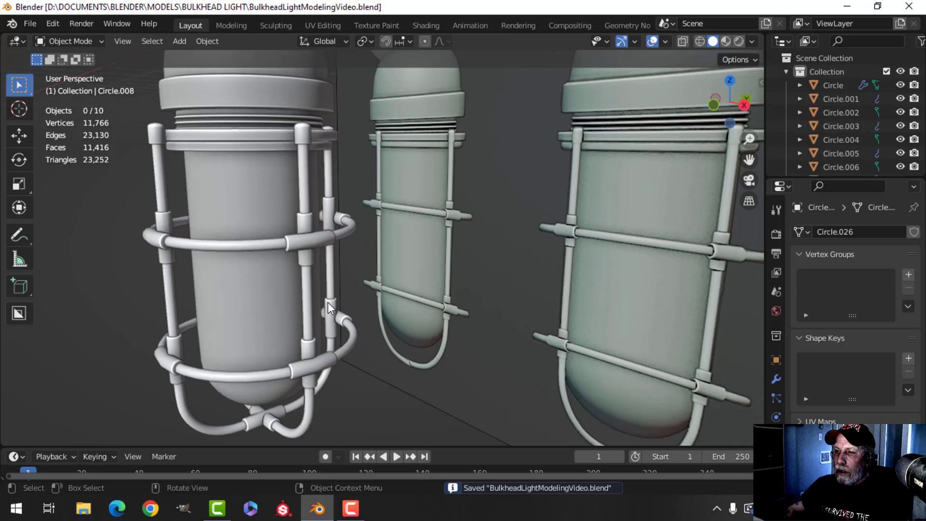
Join the upper clamps, lower clamps and bottom crossing clamp into one object, and save the file.
left_click(311, 227)
scroll(320, 274, "down", 2)
middle_click_drag(320, 276, 326, 249, "shift")
left_click(347, 237, "shift")
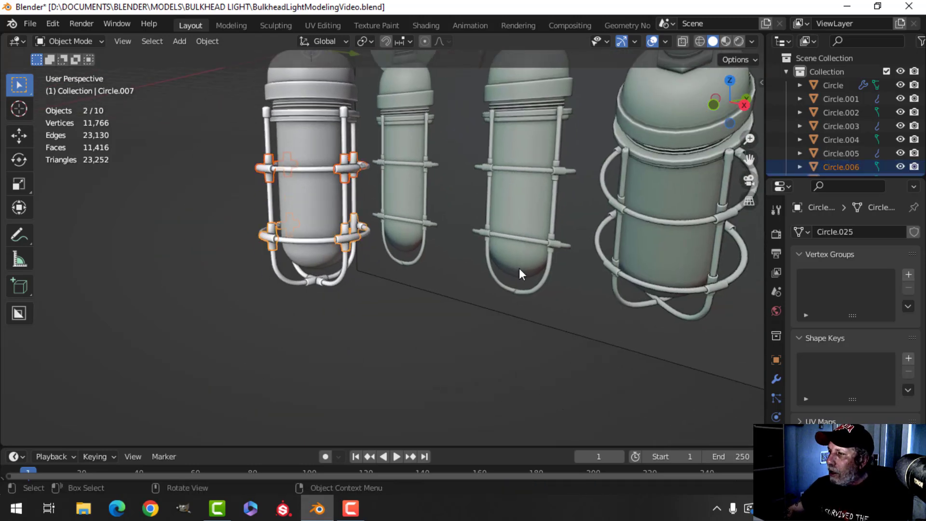
left_click(776, 380)
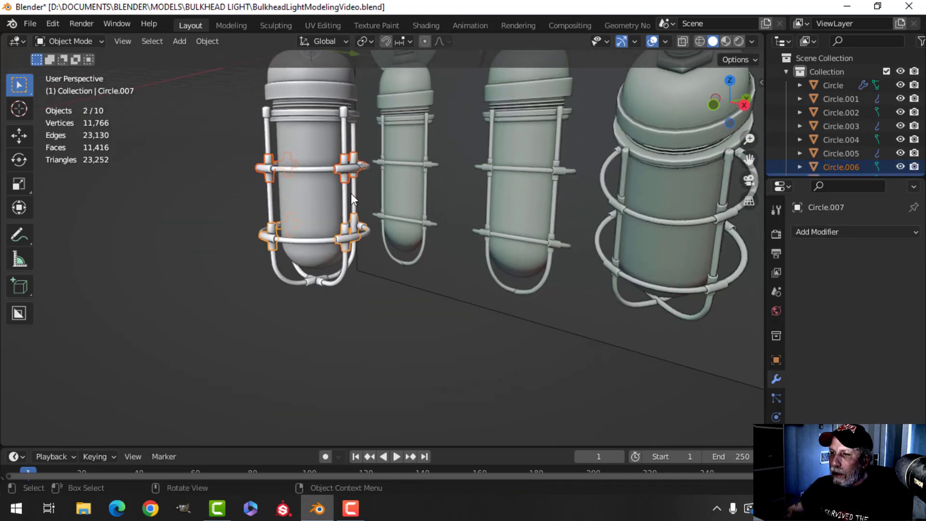
left_click(314, 282, "shift")
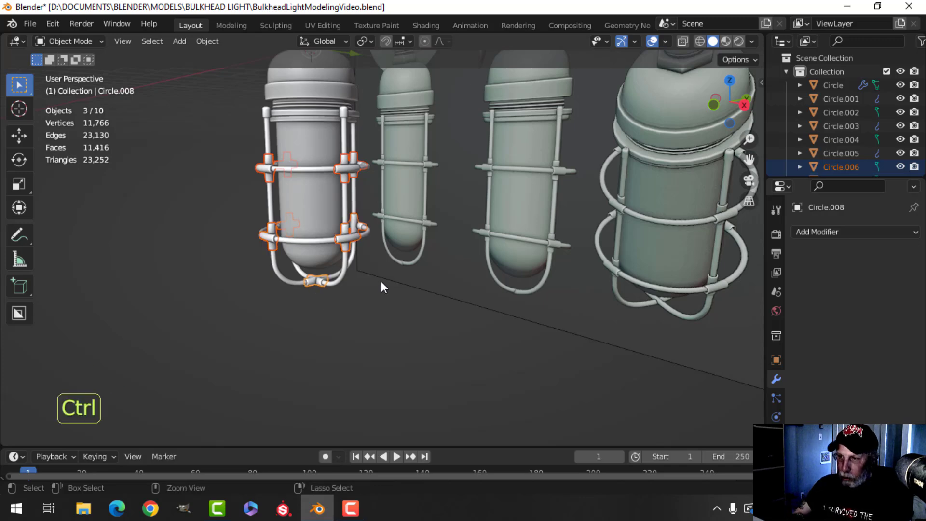
key("ctrl+j")
middle_click_drag(380, 281, 337, 225)
key("alt+a")
key("ctrl+s")
Snap the 3D cursor to the centre of the top edge loop of the threaded neck above the hex nut.
left_click(338, 224)
key("Tab")
key("alt+a")
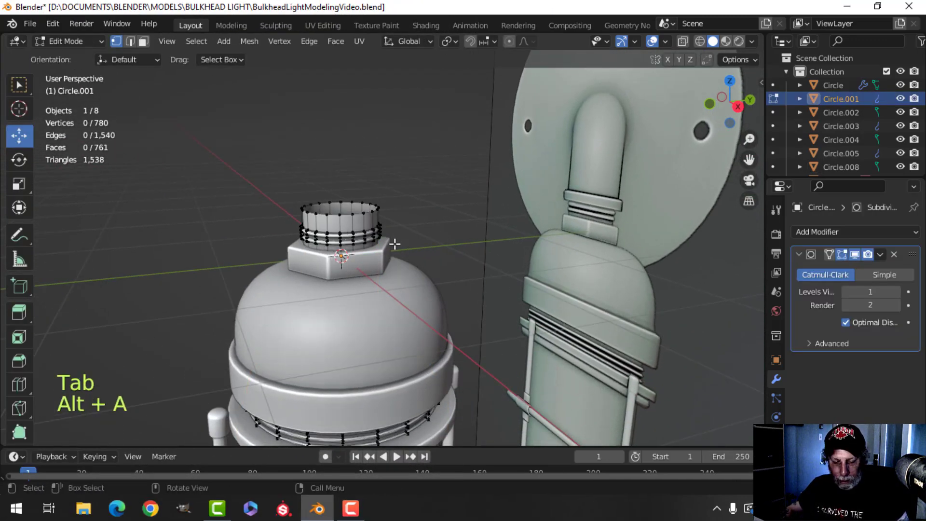
key("2")
left_click(349, 212, "alt+shift")
key("shift+s")
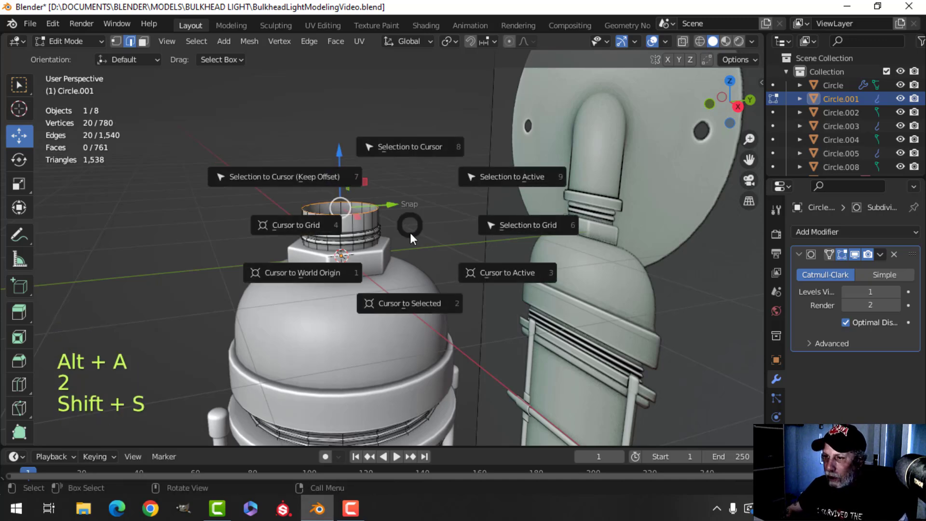
left_click(418, 299)
key("Tab")
Add a plane at the 3D cursor and rotate it 90° about the Y axis in edit mode.
middle_click_drag(427, 276, 574, 193)
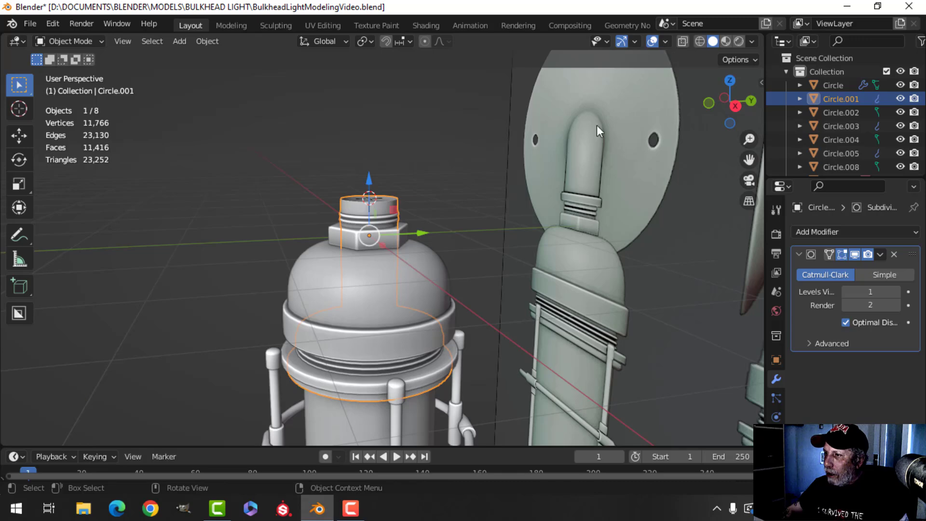
middle_click_drag(597, 126, 656, 234)
middle_click_drag(556, 221, 481, 252, "shift")
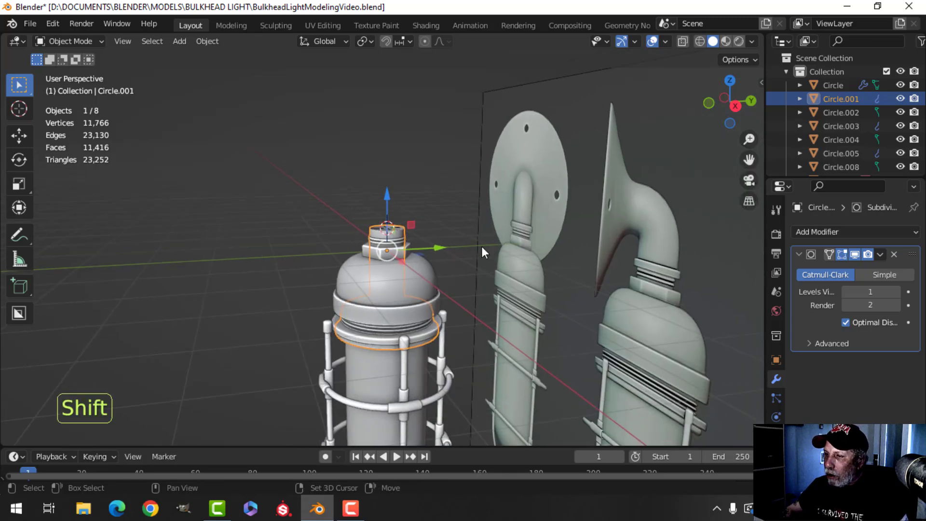
scroll(455, 245, "up", 5)
key("alt+a")
key("shift+a")
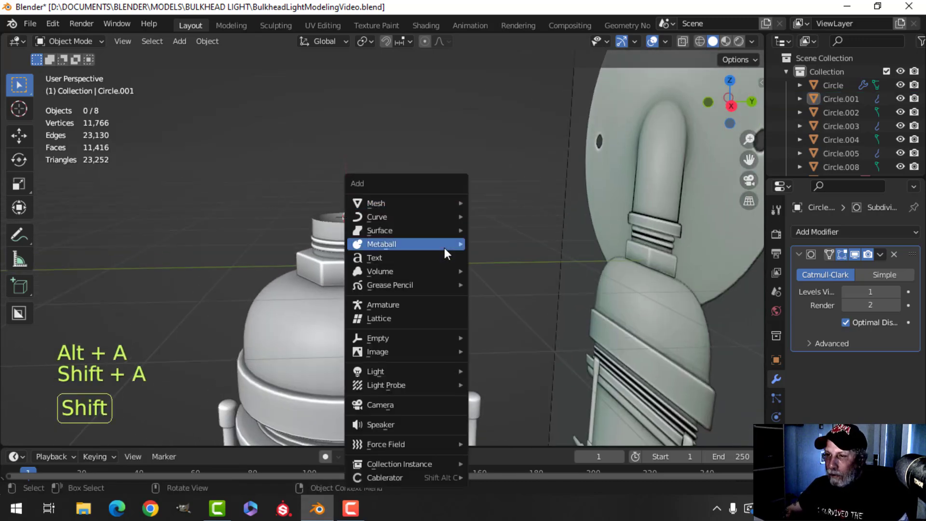
mouse_move(417, 205)
left_click(488, 201)
key("Tab")
scroll(464, 226, "down", 3)
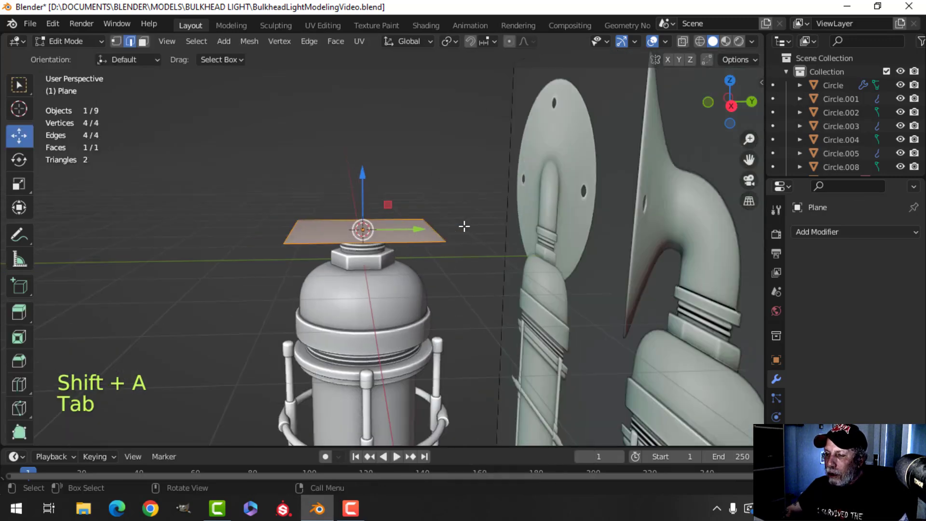
type("ry90")
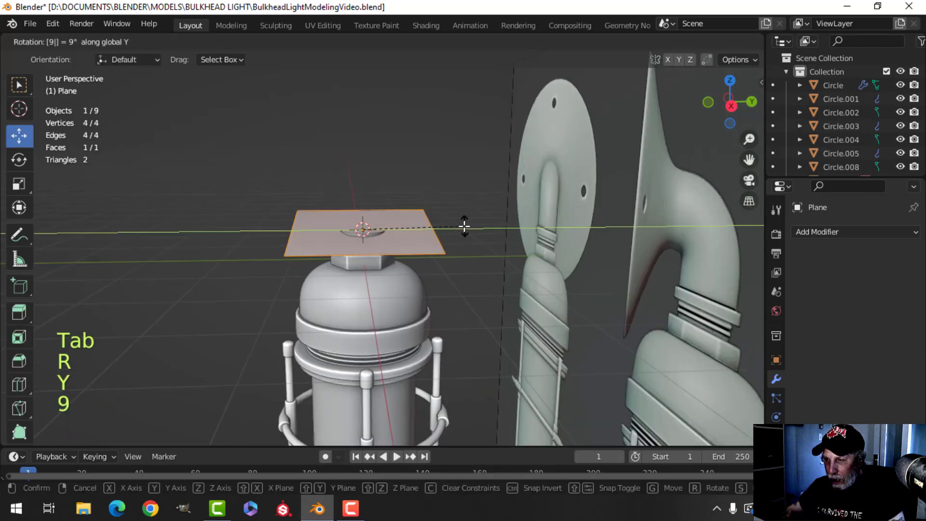
left_click(464, 227)
Scale the plane to about 0.7, raise it about 0.662 m along Z and shift it about 0.6 m along Y.
key("s")
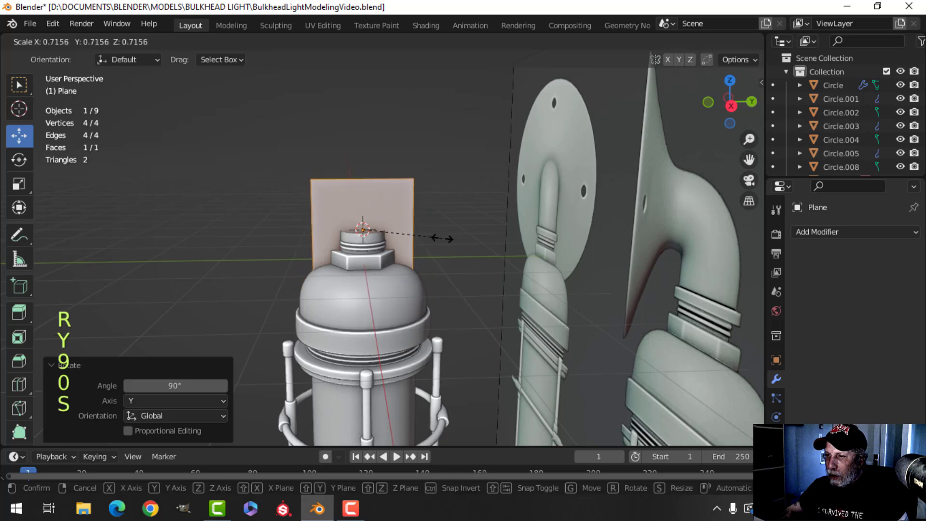
left_click(448, 235)
left_click_drag(362, 169, 376, 131)
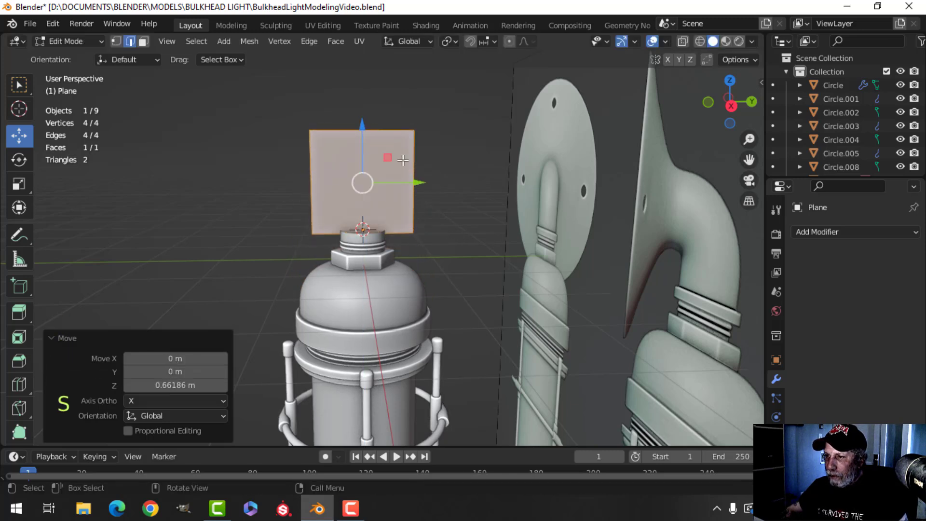
left_click_drag(418, 182, 463, 184)
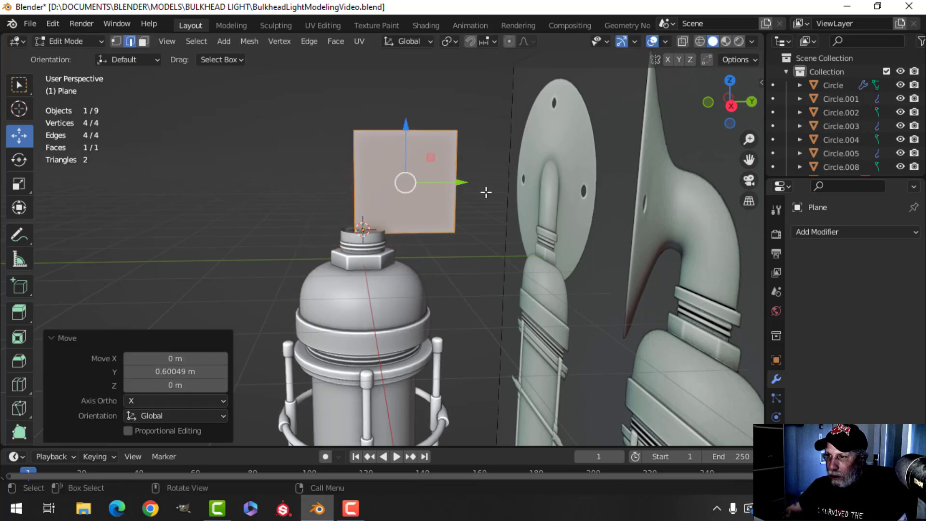
Delete the plane's lower outer vertex to leave an L-shaped profile of two edges.
key("1")
left_click(456, 231)
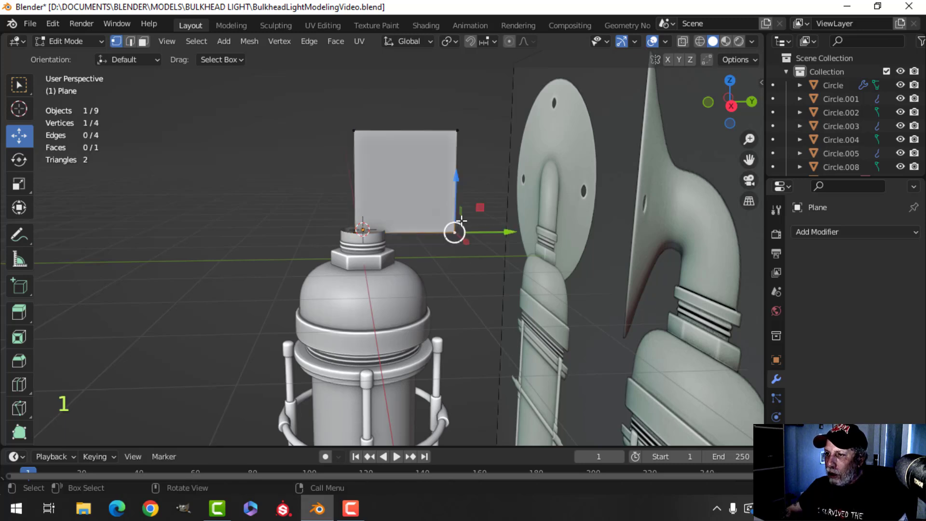
key("x")
left_click(450, 236)
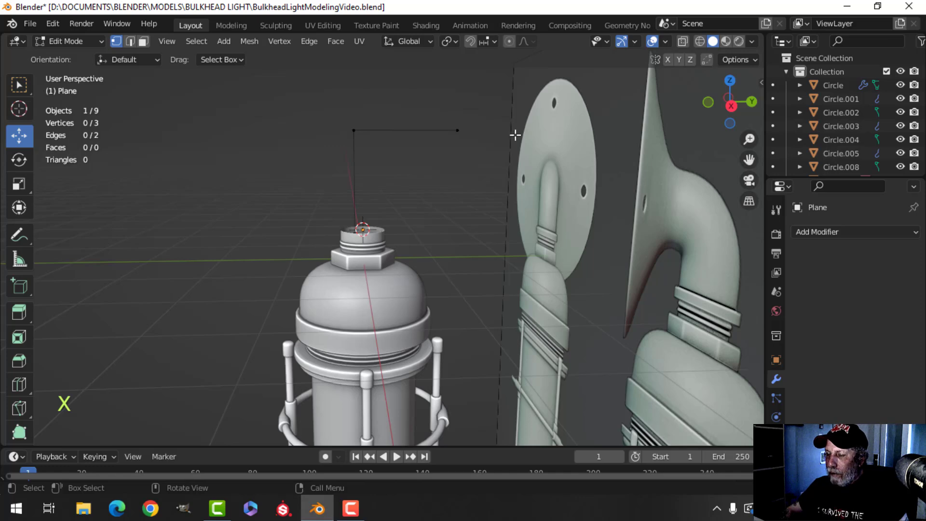
In front wireframe view, box-select the profile's upper vertices and lower them about 0.766 m along Z.
middle_click_drag(458, 213, 446, 199)
key("KP_1")
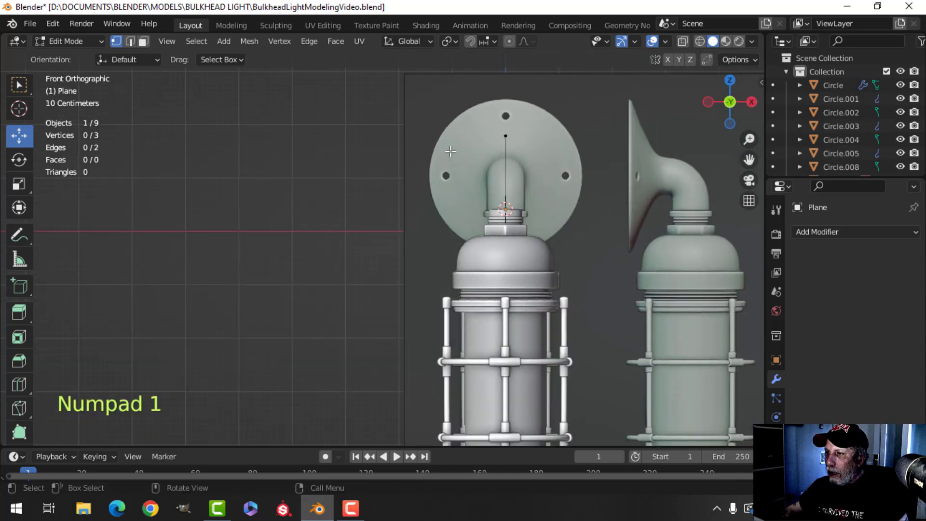
key("z")
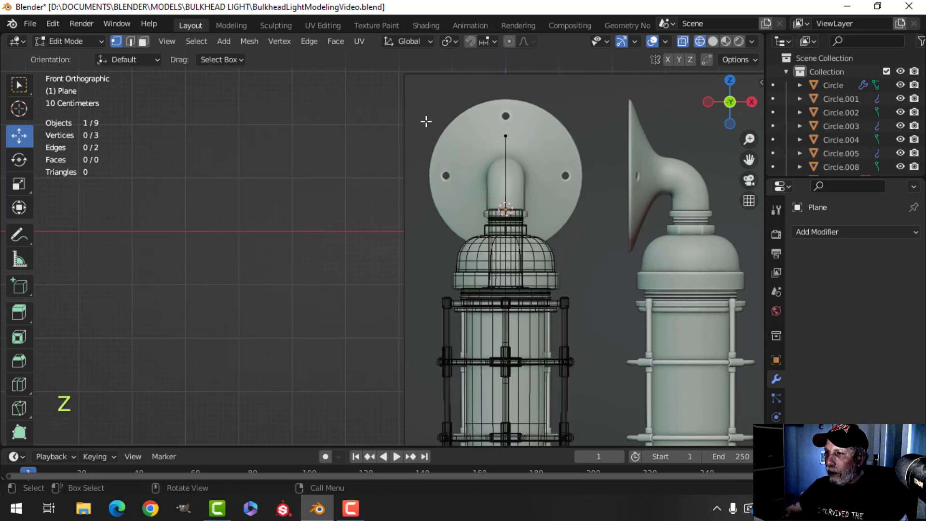
left_click_drag(442, 114, 574, 163)
left_click_drag(508, 88, 509, 130)
middle_click_drag(586, 213, 478, 207)
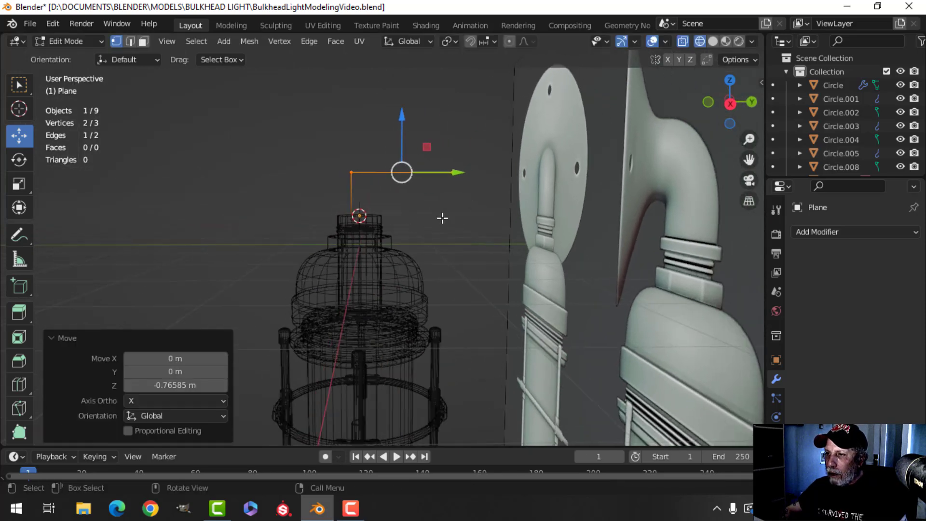
scroll(443, 217, "up", 3)
key("alt+a")
middle_click_drag(418, 209, 428, 226, "shift")
middle_click_drag(463, 207, 484, 213)
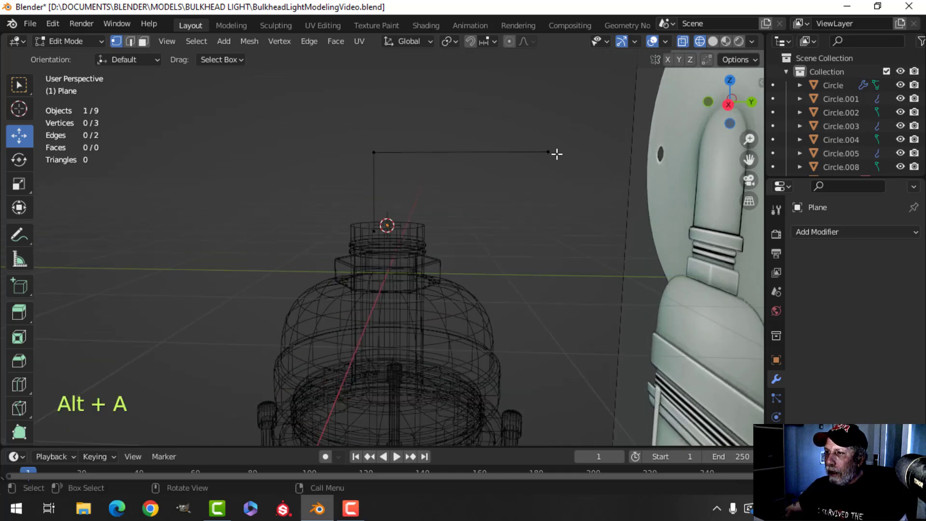
left_click(552, 151)
middle_click_drag(553, 151, 501, 226)
key("alt+a")
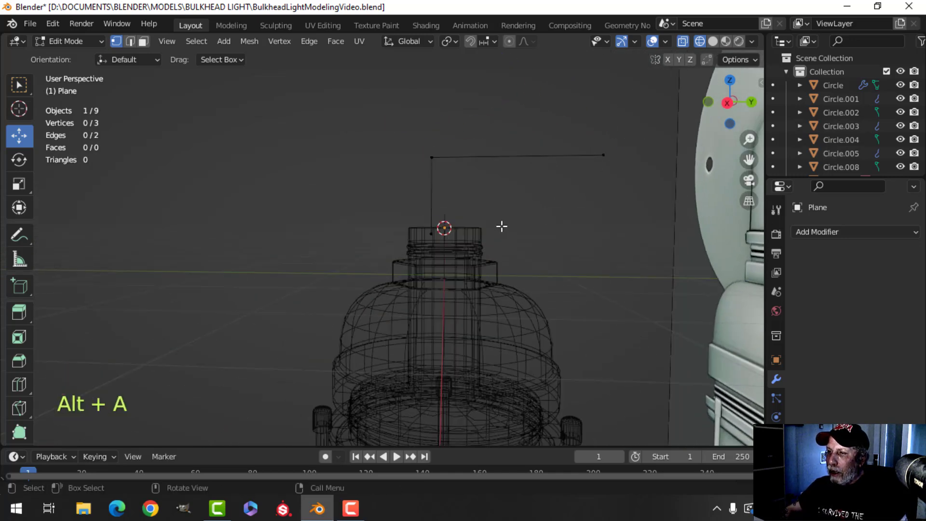
middle_click_drag(433, 164, 488, 201)
In solid right view, select the whole profile and shift it along Y until its vertical edge is centred on the neck.
key("z")
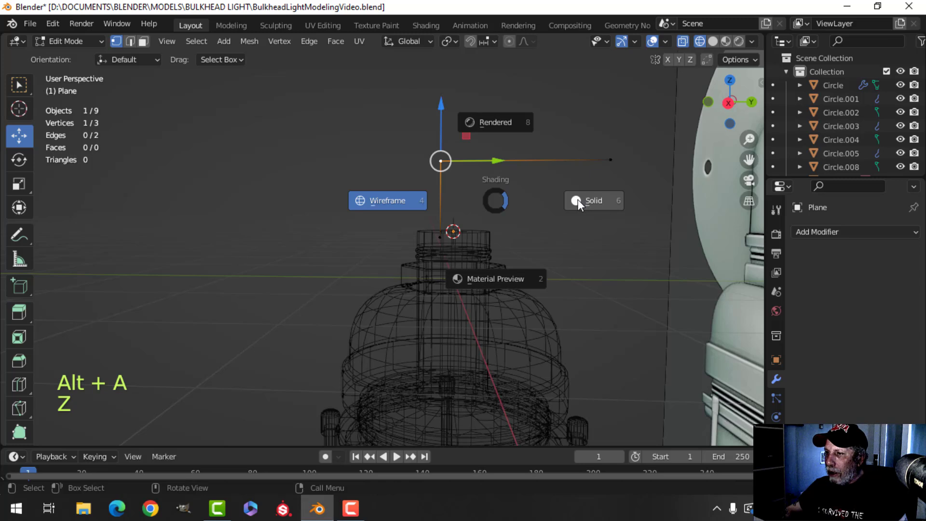
left_click(578, 200)
key("a")
key("KP_3")
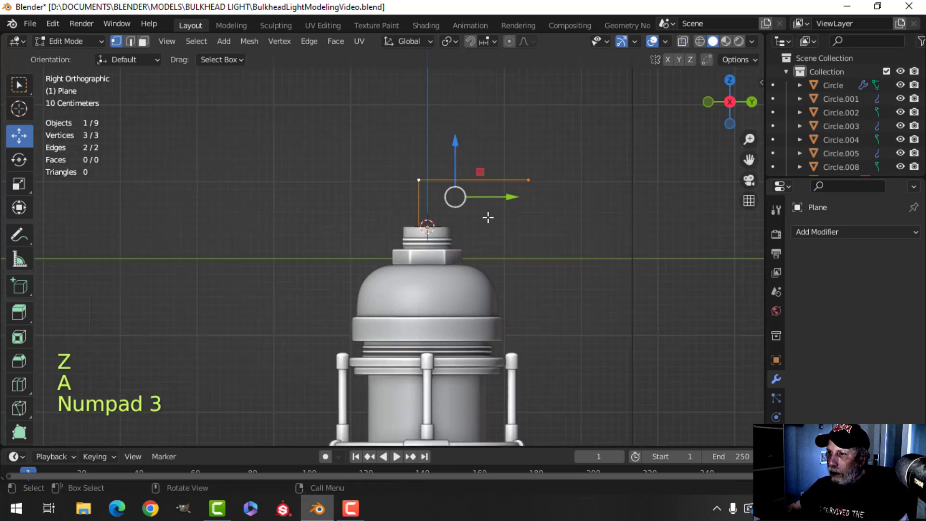
left_click_drag(509, 198, 524, 195)
Round the profile's corner vertex with a vertex bevel of 0.473 m width and 4 segments.
key("alt+a")
left_click(428, 180)
scroll(468, 200, "up", 3)
middle_click_drag(497, 233, 435, 274, "shift")
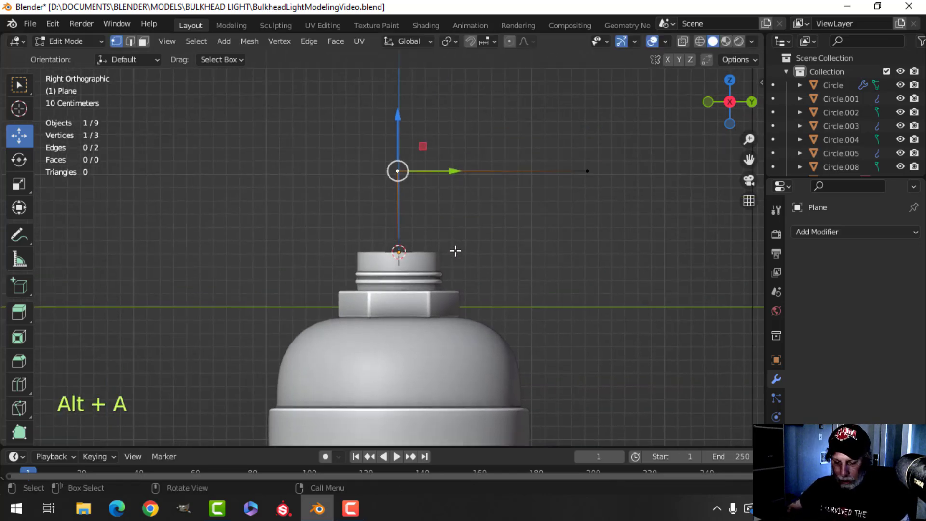
key("ctrl+shift+b")
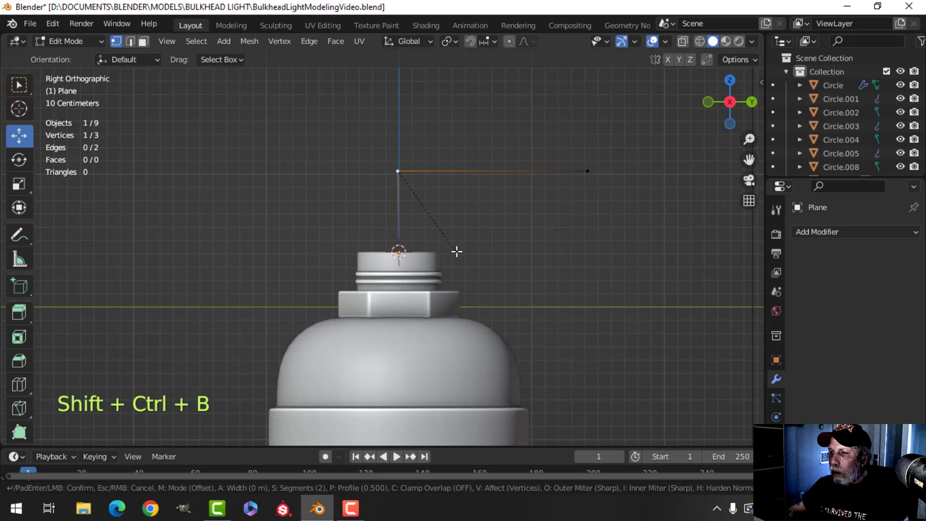
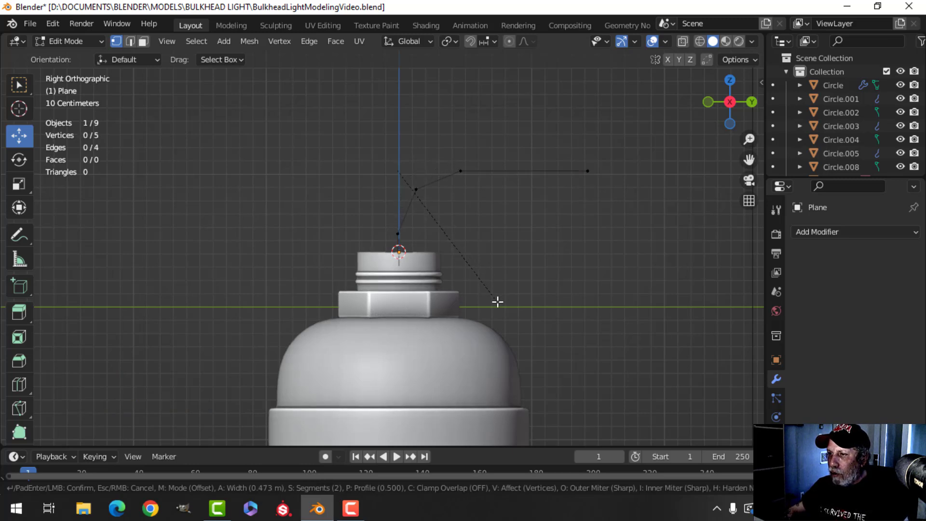
left_click(497, 302)
scroll(473, 245, "down", 2)
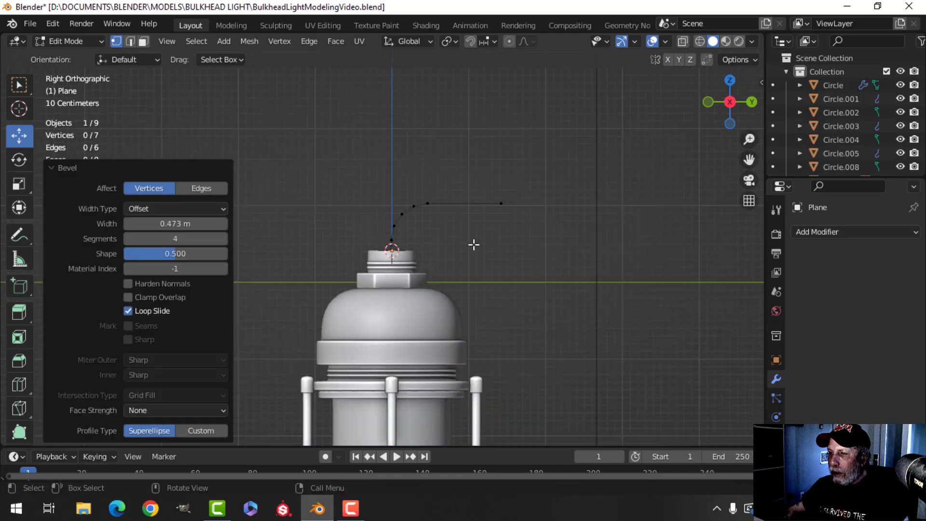
Convert the L-shaped profile to a curve and give it a round bevel depth of 0.34 m to form the pipe.
key("Tab")
mouse_move(455, 255)
middle_mouse_down()
mouse_move(629, 288)
mouse_move(471, 268)
mouse_move(487, 259)
mouse_move(439, 247)
mouse_move(467, 252)
middle_mouse_up()
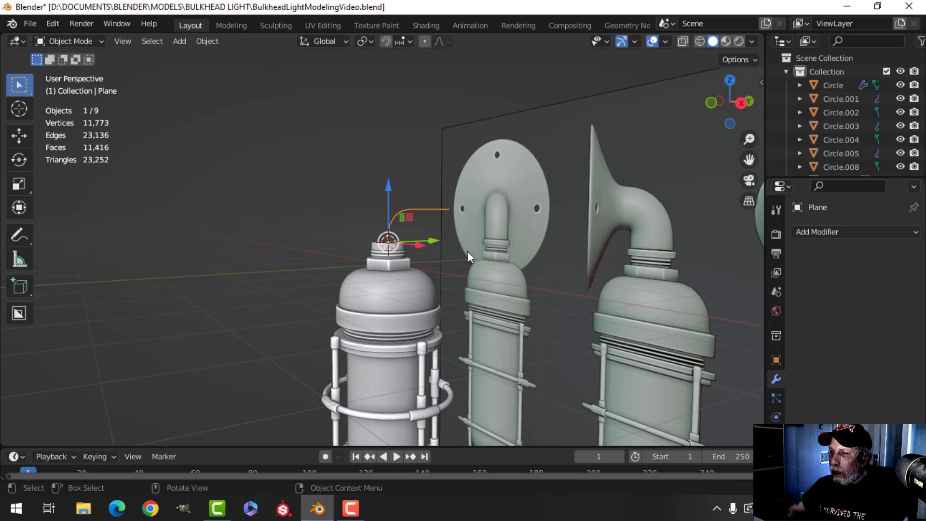
right_click(424, 208)
mouse_move(424, 208)
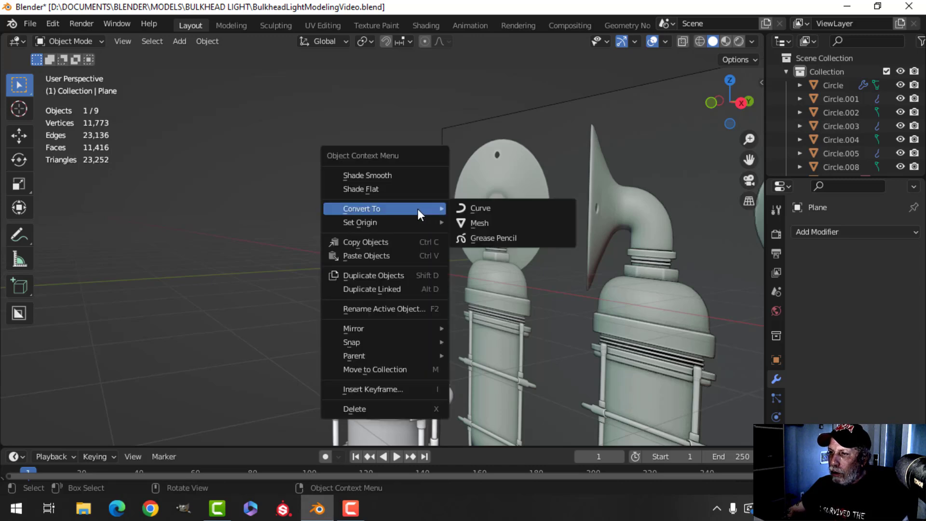
left_click(478, 208)
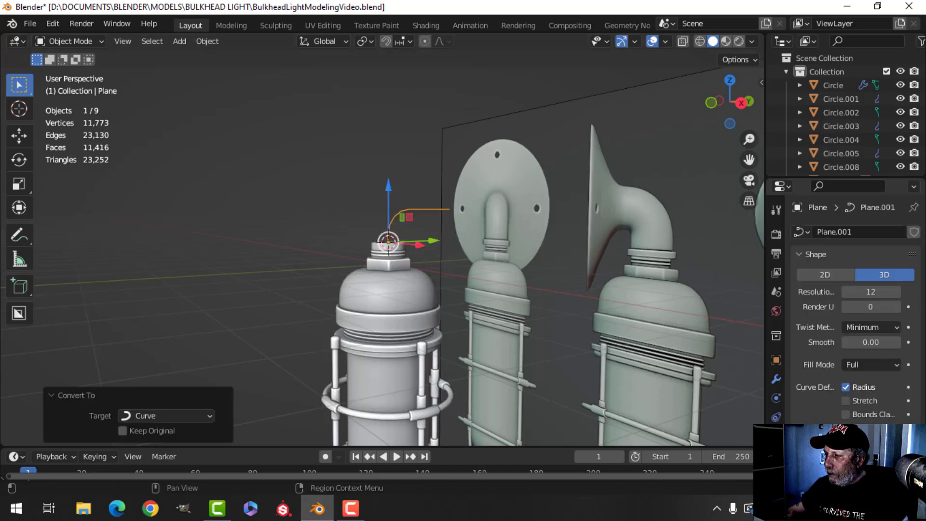
scroll(853, 409, "down", 10)
left_click_drag(860, 352, 887, 353)
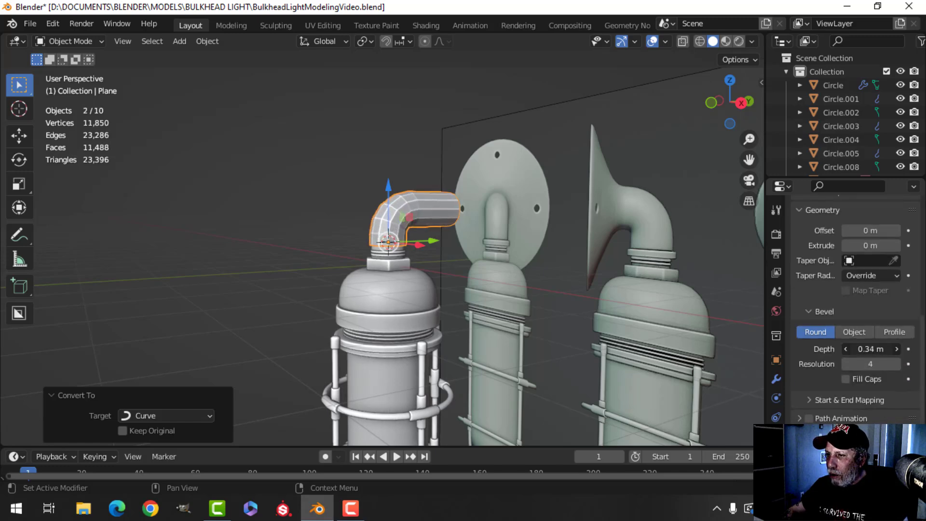
scroll(568, 302, "up", 5)
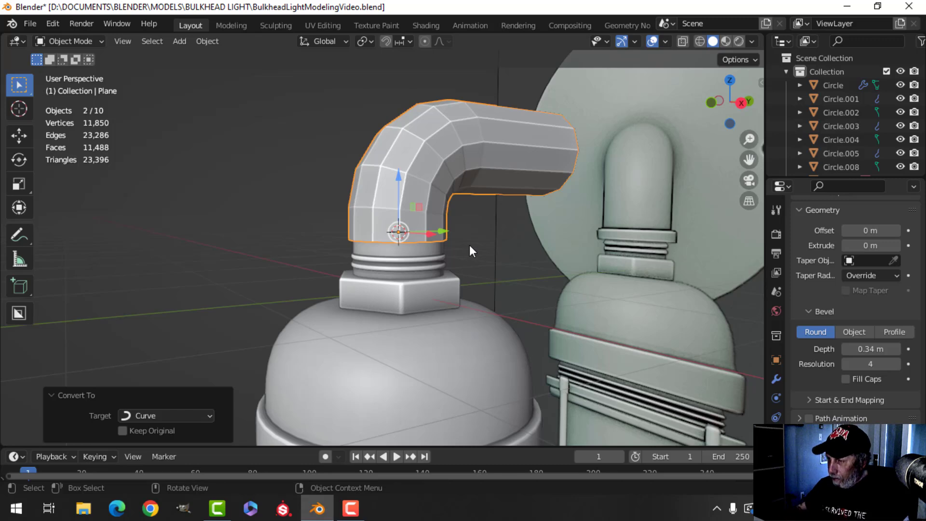
In front wireframe view, adjust the pipe curve's bevel depth to 0.353 m to match the reference pipe's width.
key("KP_1")
key("z")
left_click(371, 245)
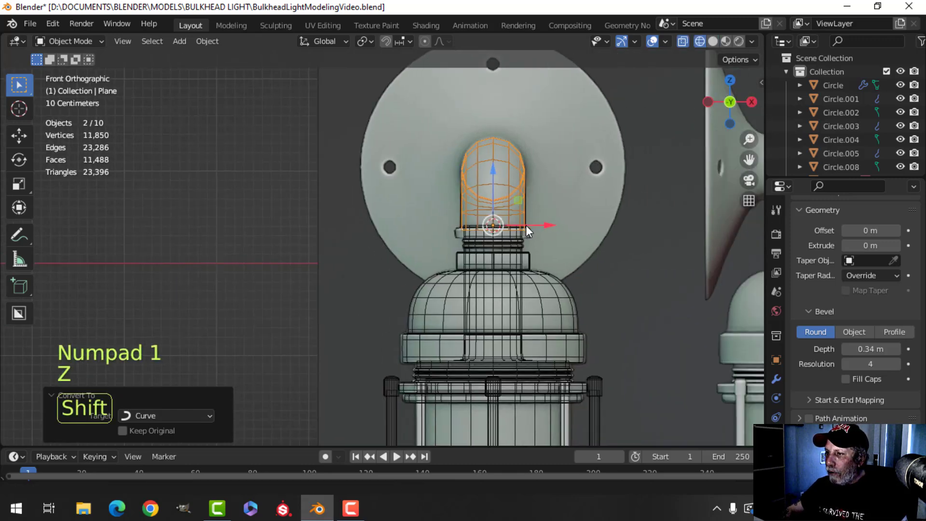
scroll(527, 229, "up", 3)
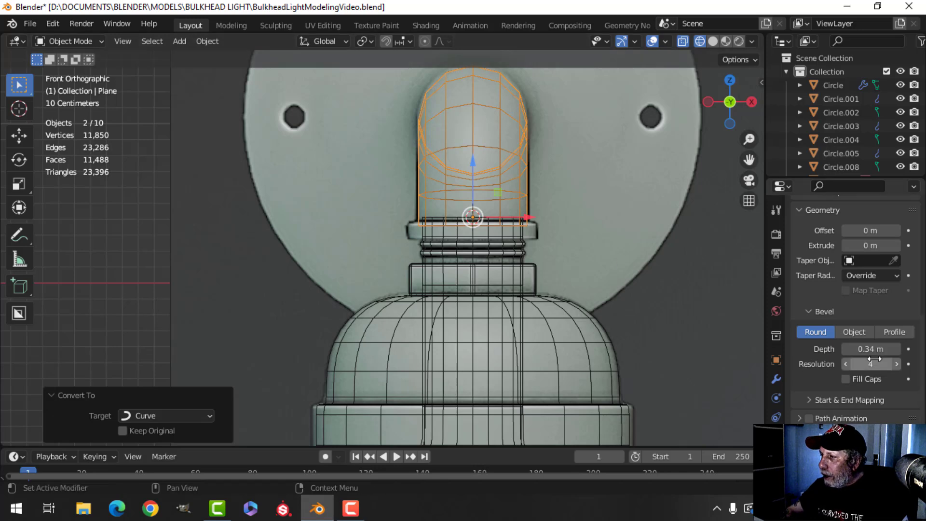
key("shift")
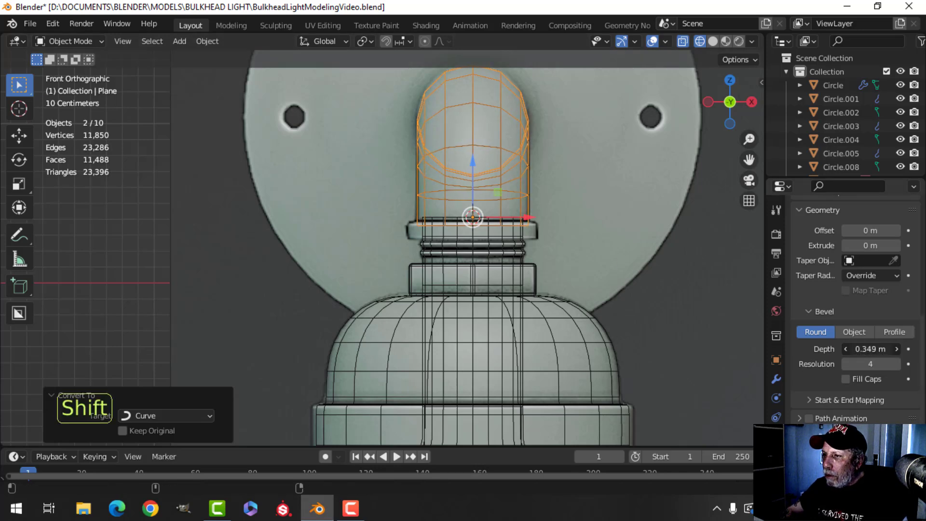
key("z")
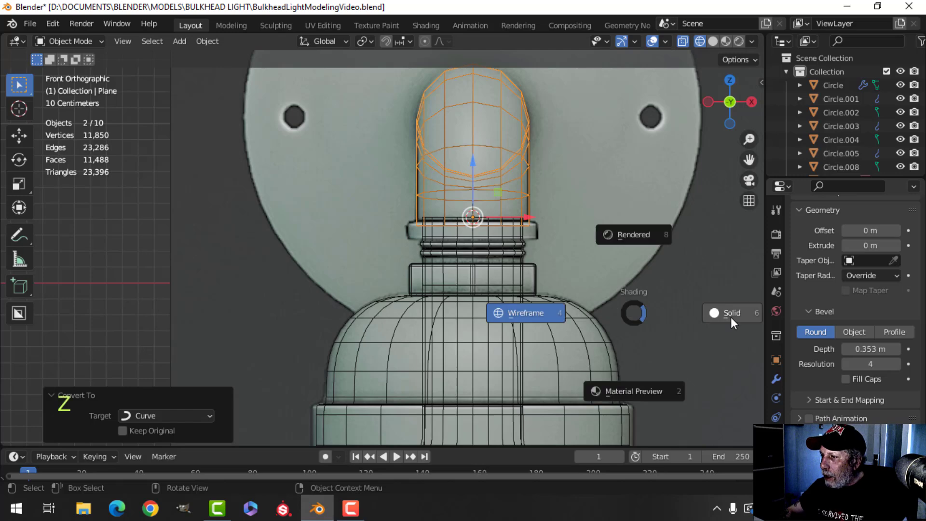
left_click(731, 317)
Examine the pipe's faceted bend, its inner corner and its fit on the threaded neck from several angles.
middle_click_drag(620, 314, 558, 314)
scroll(558, 313, "up", 3)
middle_click_drag(476, 311, 540, 238, "shift")
middle_click_drag(603, 218, 565, 224)
middle_click_drag(458, 241, 439, 163)
key("alt+a")
middle_click_drag(439, 164, 415, 282)
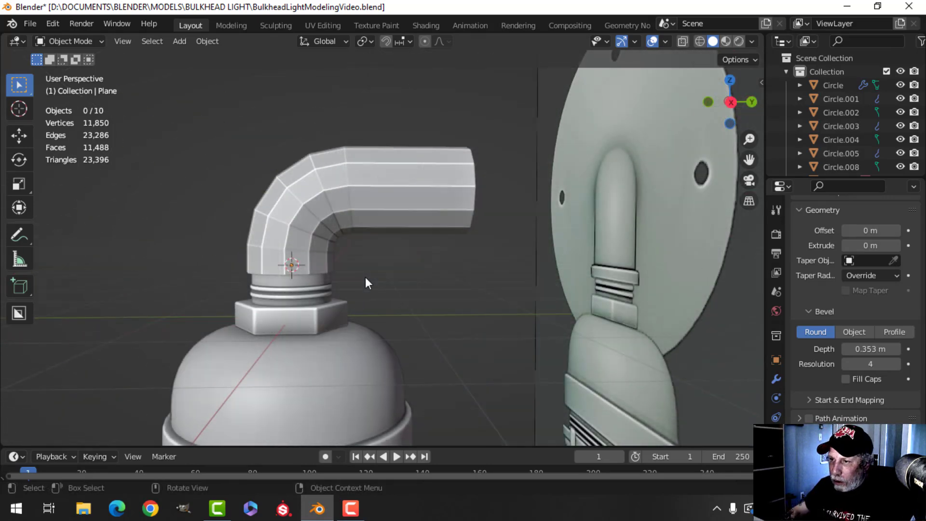
scroll(367, 283, "up", 2)
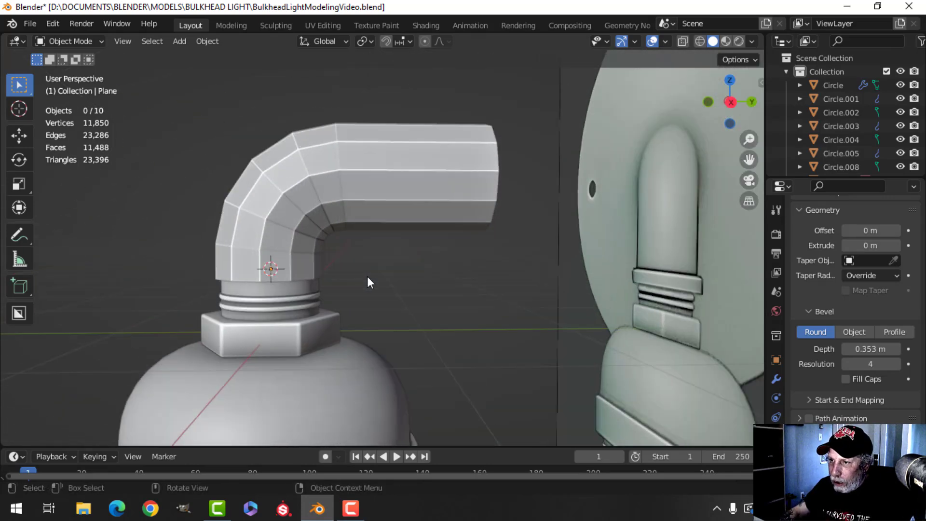
scroll(319, 228, "up", 4)
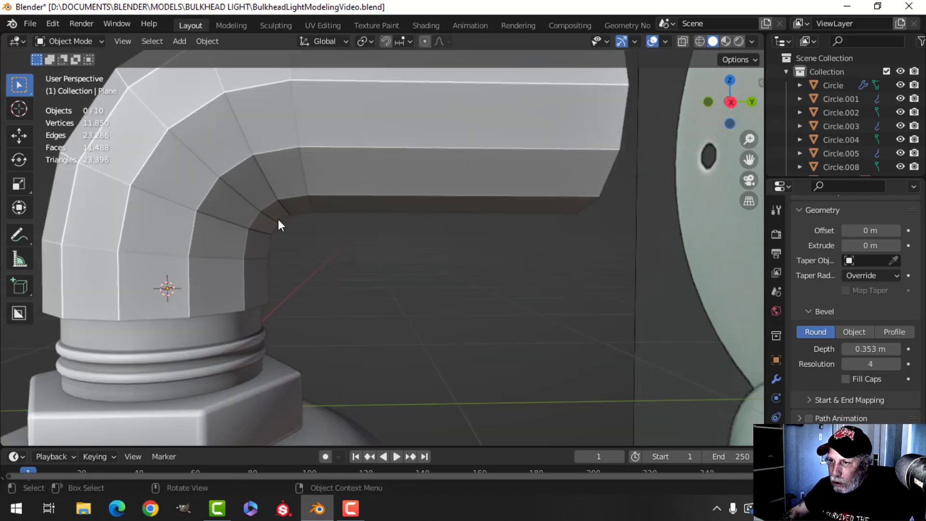
scroll(279, 220, "down", 4)
middle_click_drag(374, 233, 410, 238, "shift")
Shorten the pipe's straight arm by moving the curve's end control point along Y towards the bend.
left_click(445, 198)
key("Tab")
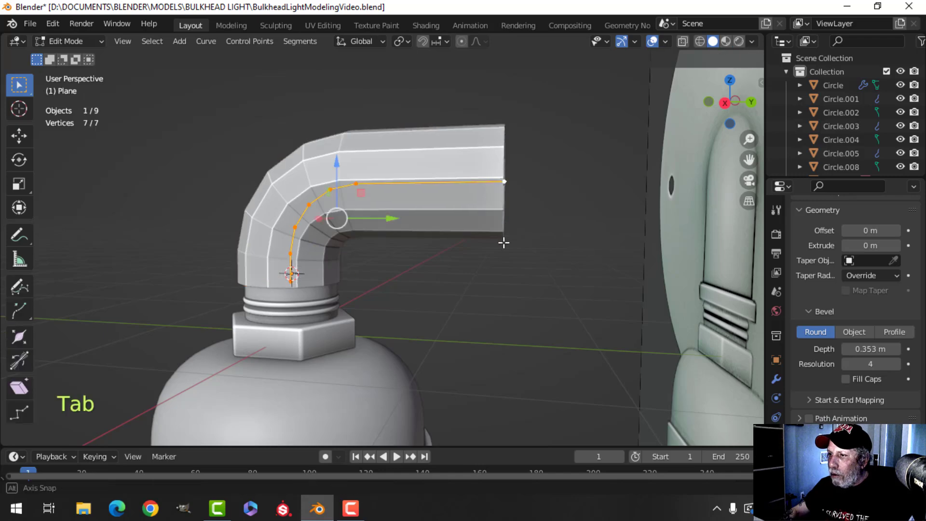
key("alt+a")
mouse_move(503, 241)
middle_mouse_down()
mouse_move(507, 212)
mouse_move(486, 244)
mouse_move(524, 236)
mouse_move(513, 228)
middle_mouse_up()
left_click(504, 191)
scroll(513, 233, "down", 2)
key("g")
key("y")
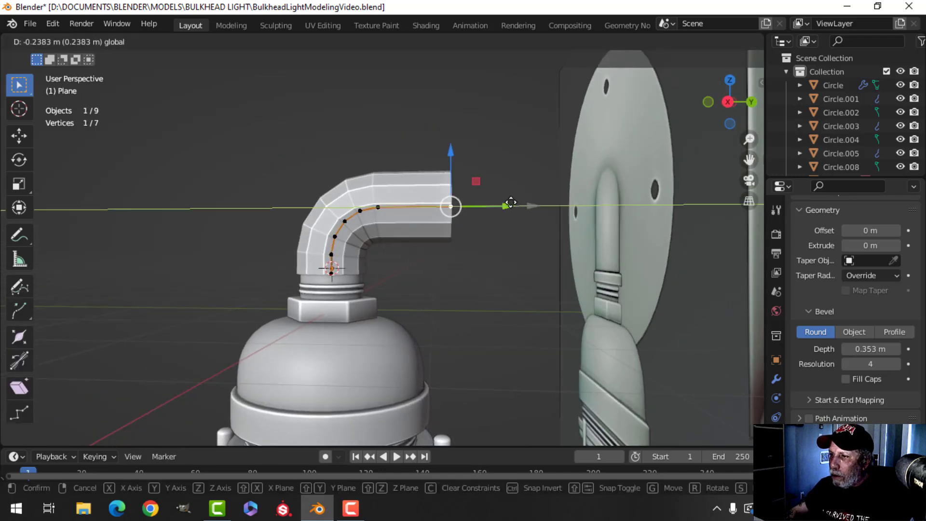
left_click(410, 250)
scroll(411, 250, "down", 2)
middle_click_drag(412, 249, 465, 244)
key("Tab")
Set the pipe curve's preview resolution to 3, convert it to a mesh and open the mesh for editing with nothing selected.
scroll(450, 270, "up", 3)
scroll(868, 343, "up", 10)
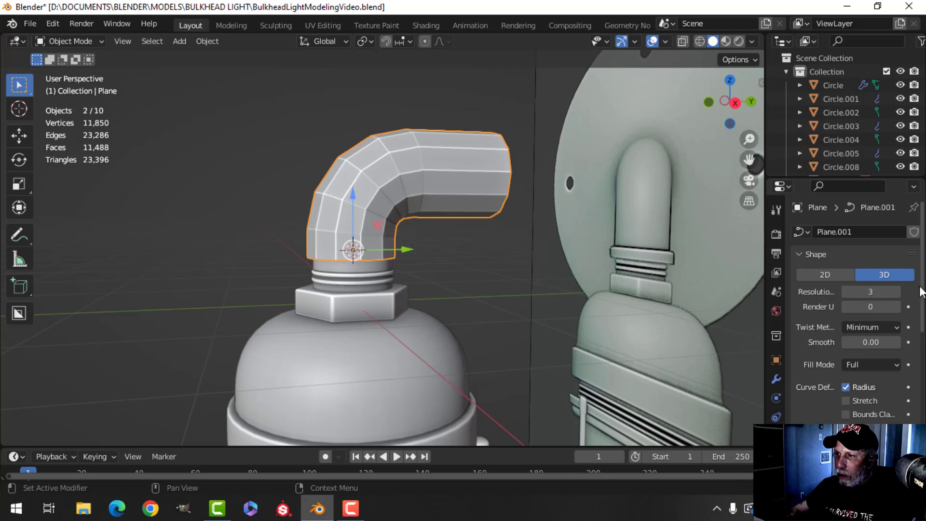
right_click(466, 182)
mouse_move(450, 199)
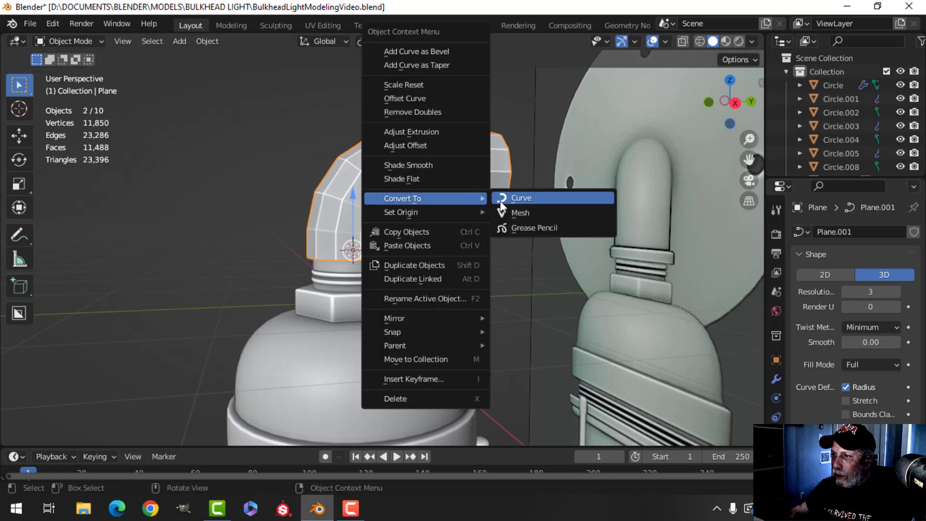
left_click(504, 212)
key("Tab")
scroll(340, 265, "up", 3)
key("alt+a")
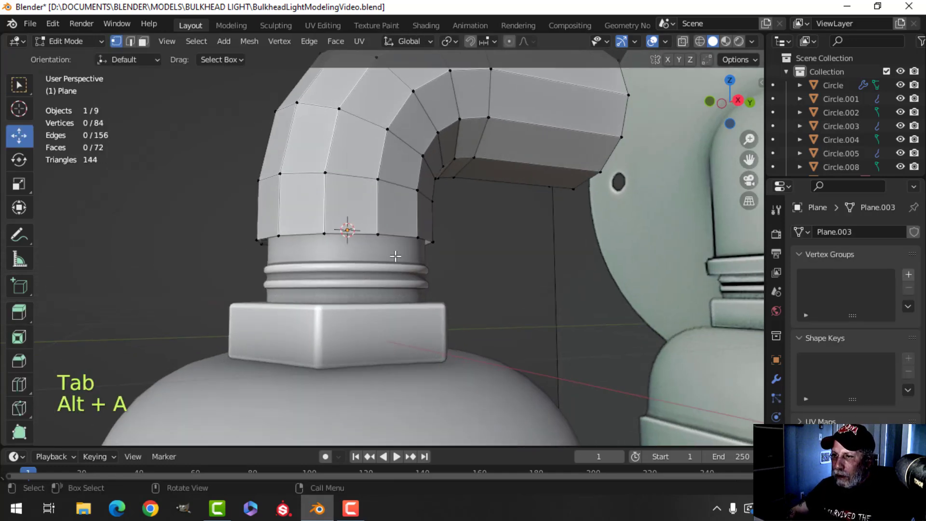
Raise the pipe's bottom edge loop about 0.082 m along Z and flatten it by scaling Z to 0.
middle_click_drag(339, 265, 328, 269)
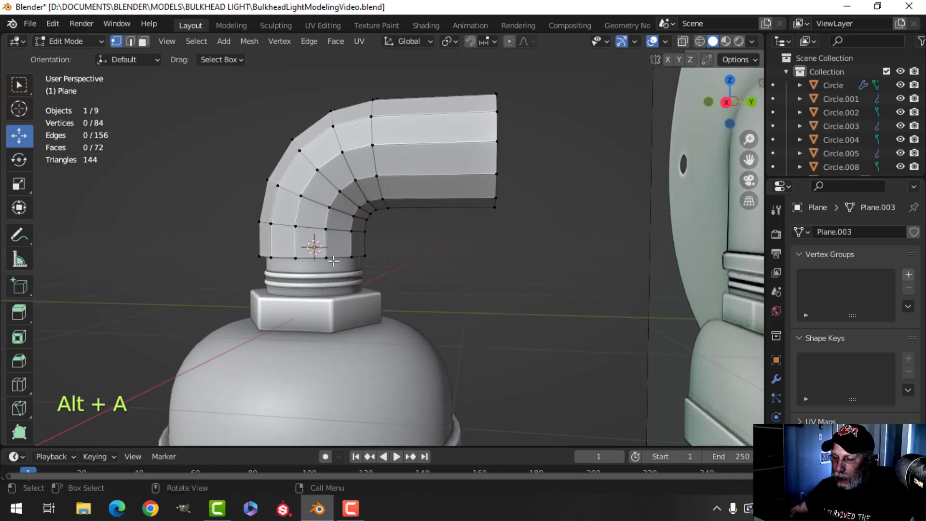
key("2")
left_click(316, 251, "alt")
middle_click_drag(314, 248, 431, 258)
scroll(350, 270, "up", 3)
left_click_drag(366, 201, 369, 179)
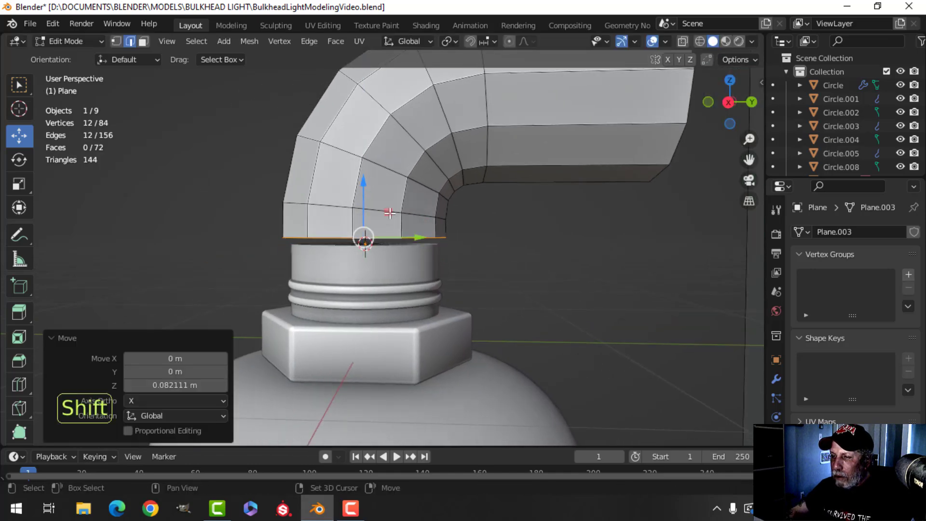
middle_click_drag(405, 208, 413, 213, "shift")
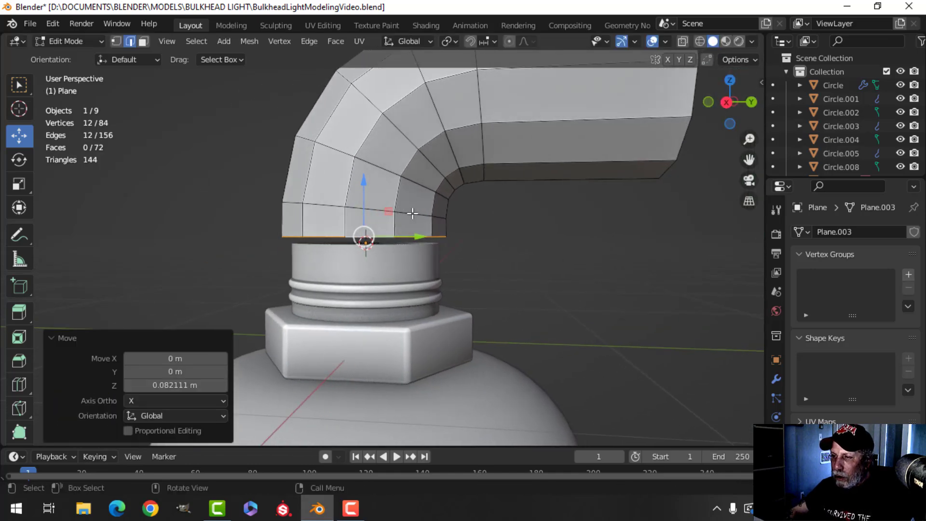
key("s")
key("z")
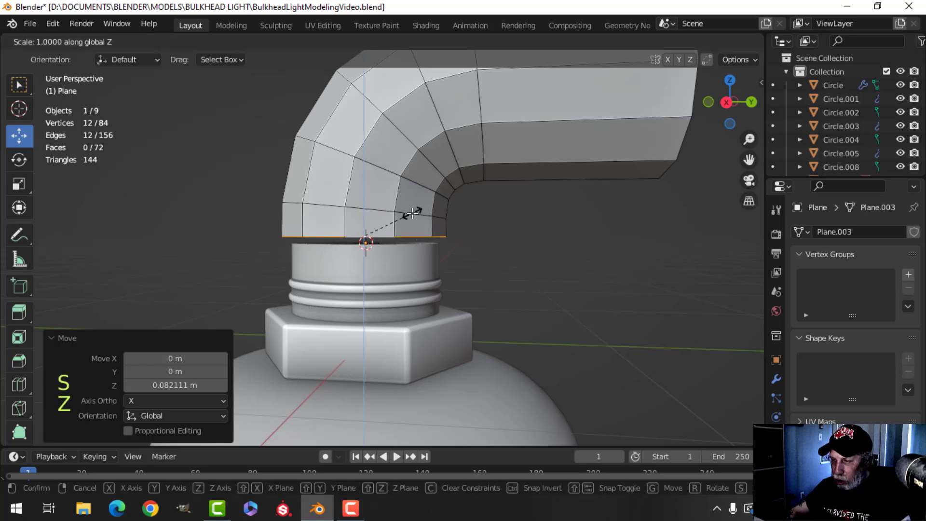
key("Return")
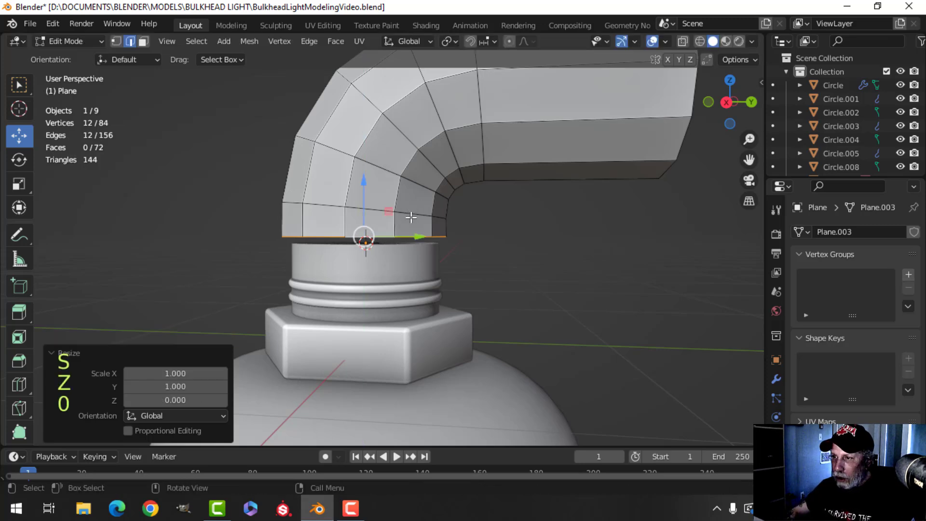
Extrude the bottom edge loop, move it down about 0.135 m, and align it with the reference collar's lower edge in front wireframe view.
key("e")
right_click(383, 196)
left_click_drag(364, 184, 363, 219)
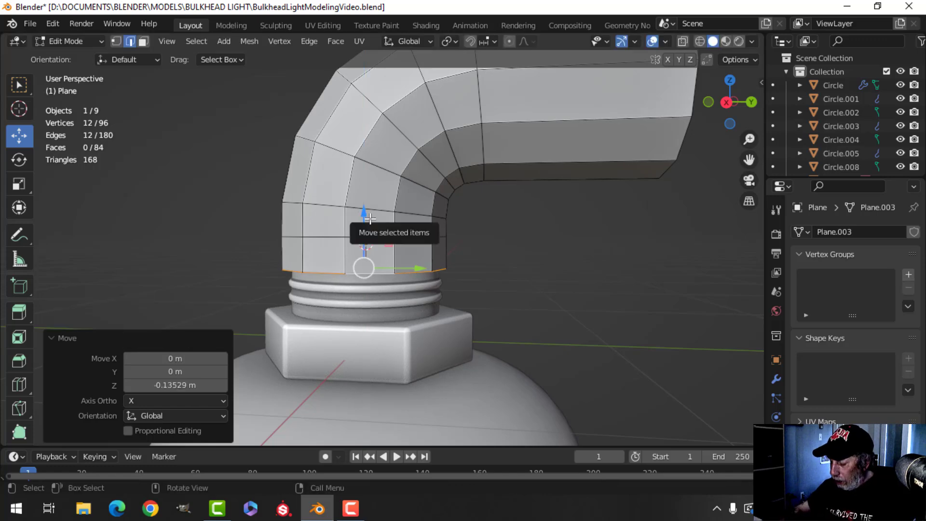
key("KP_1")
key("z")
left_click(337, 224)
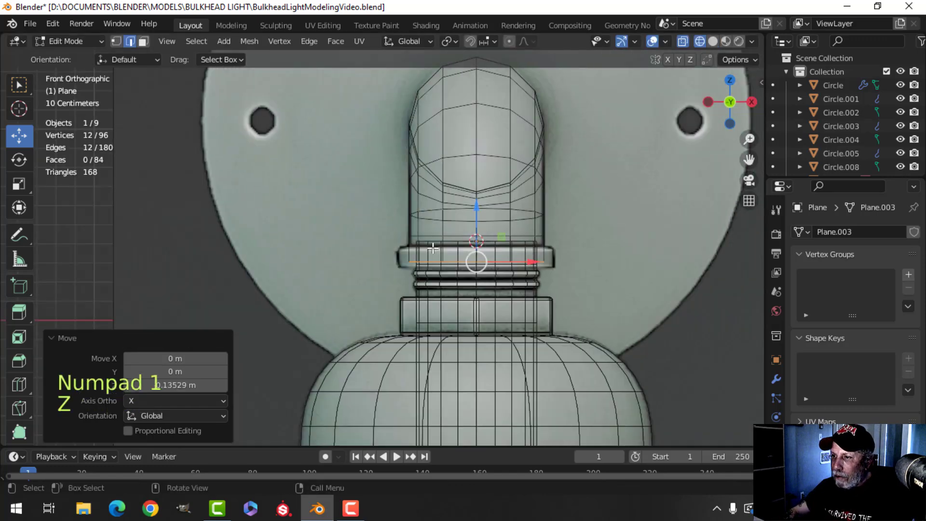
scroll(589, 290, "up", 3)
middle_click_drag(590, 291, 448, 261, "shift")
left_click_drag(428, 206, 424, 218)
Lower the edge loop above the pipe's bottom rim about 0.056 m along Z to the reference collar's upper edge.
key("alt+a")
left_click(425, 212, "alt+shift")
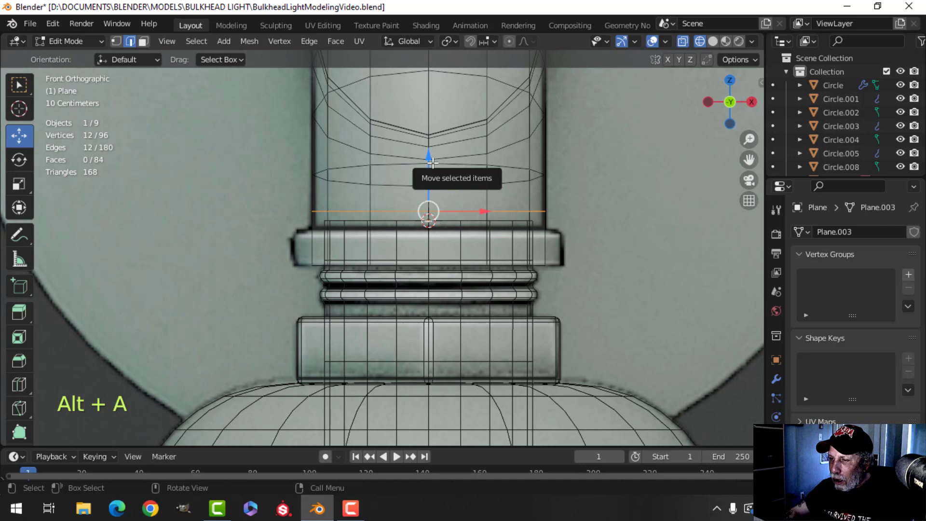
left_click_drag(432, 163, 433, 183)
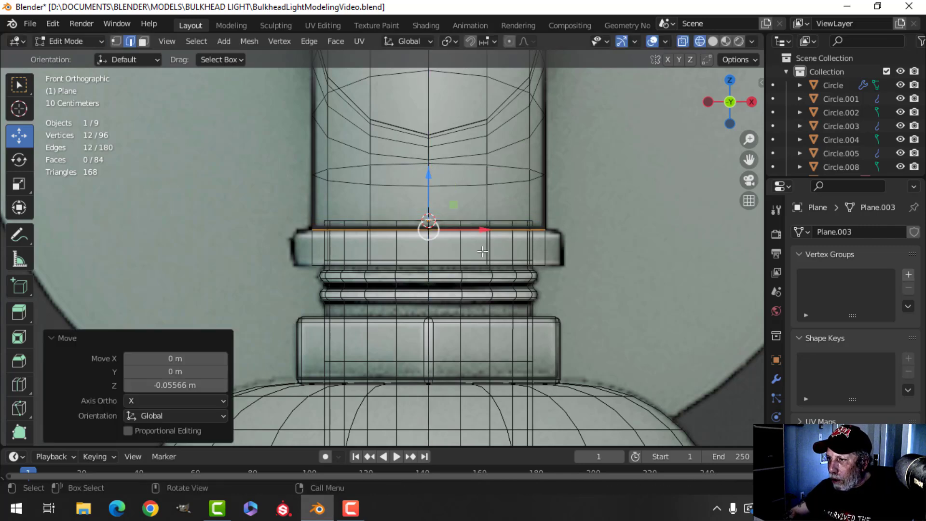
In solid view, select the pipe's open bottom edge loop and fill it with a face.
key("z")
left_click(724, 252)
middle_click_drag(580, 262, 596, 255)
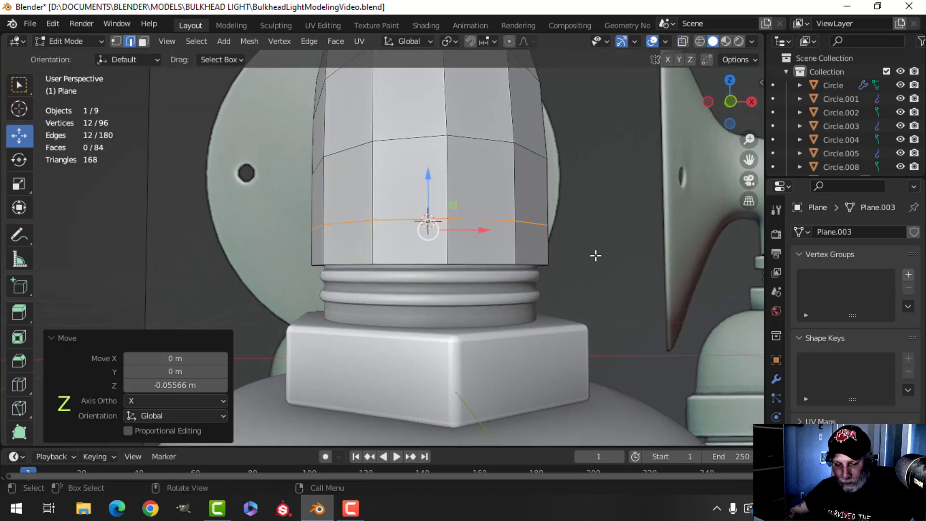
key("3")
key("alt+a")
left_click(523, 246, "alt+shift")
middle_click_drag(527, 245, 485, 231)
key("alt+a")
key("2")
left_click(485, 223, "alt+shift")
key("f")
Extrude the pipe's lowest face loop and fatten it outwards along its normals to the reference collar's width.
key("alt+a")
key("3")
left_click(437, 205, "alt+shift")
middle_click_drag(435, 200, 485, 239)
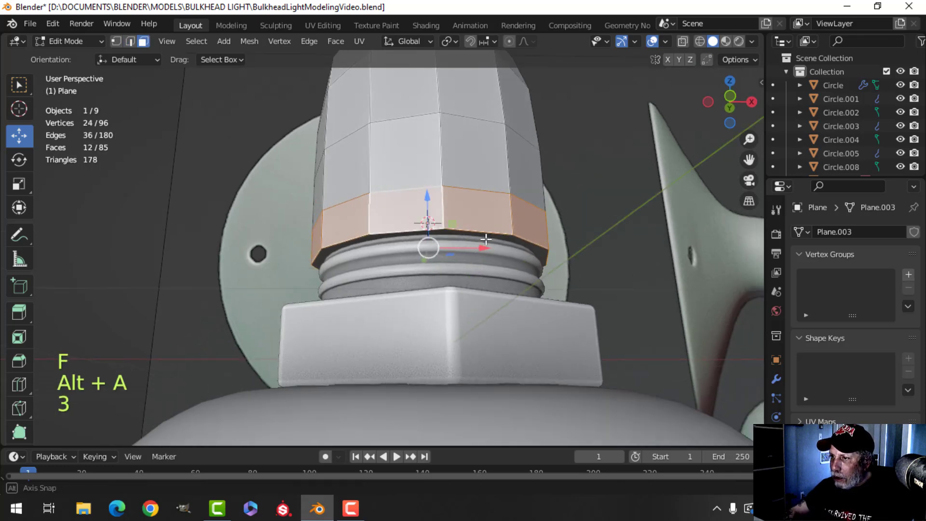
key("KP_1")
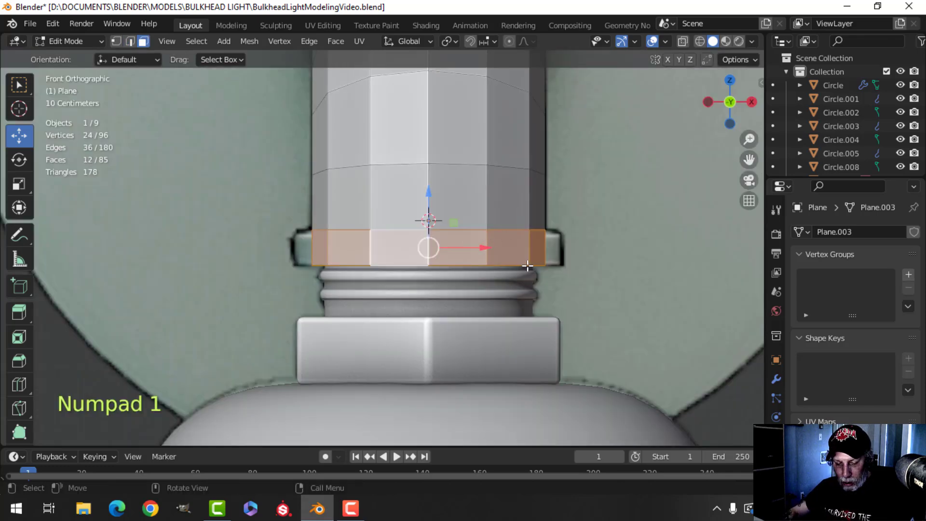
key("e")
right_click(577, 275)
key("alt+s")
key("shift")
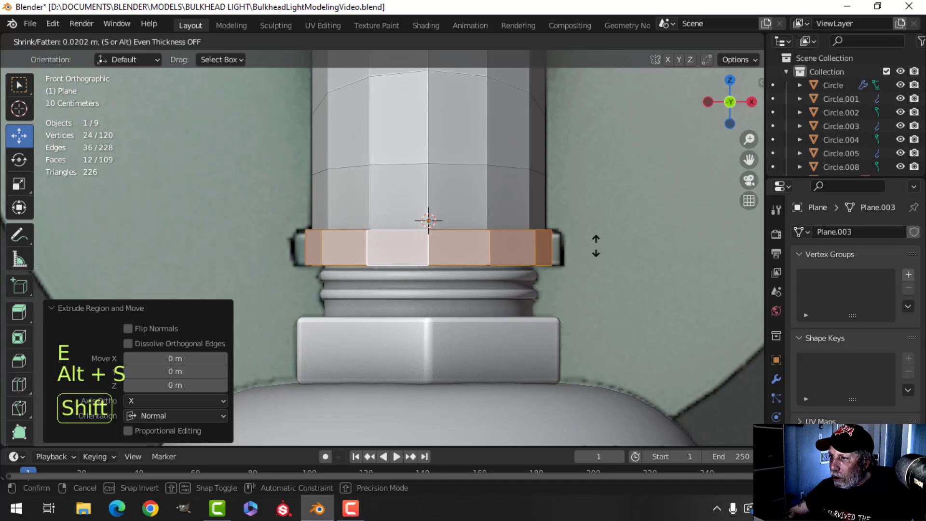
left_click(631, 182)
Bevel the collar's upper and lower outer edge loops with a width of 0.0171 m and 2 segments.
middle_click_drag(555, 248, 500, 220)
scroll(530, 209, "up", 2)
key("alt+a")
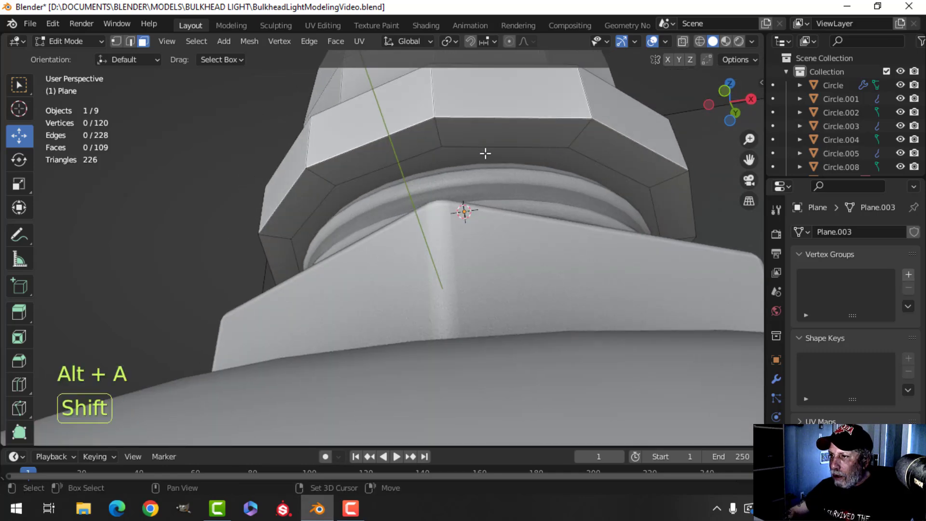
scroll(494, 163, "down", 2)
middle_click_drag(495, 163, 502, 263)
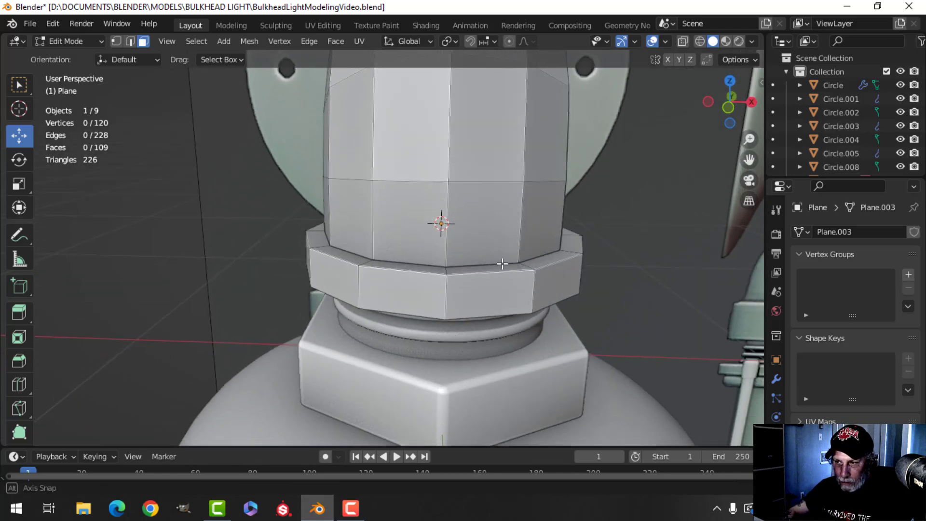
key("2")
left_click(480, 272, "alt+shift")
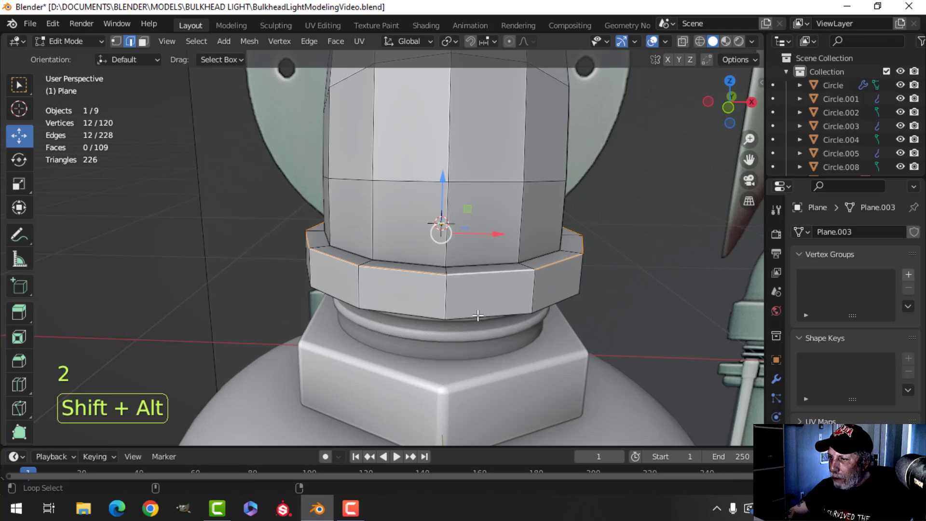
left_click(478, 315, "alt+shift")
middle_click_drag(531, 297, 618, 302)
key("ctrl+b")
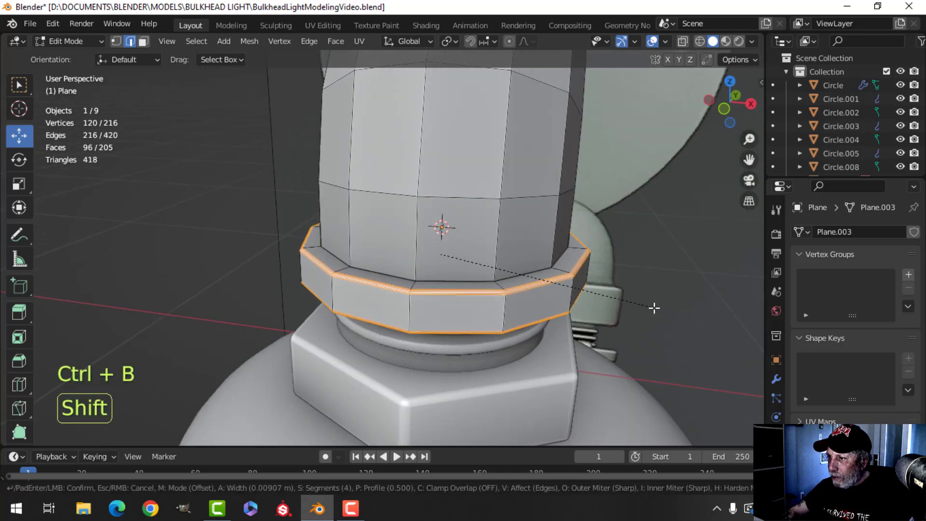
scroll(678, 317, "down", 3, "shift")
scroll(678, 316, "up", 1, "shift")
left_click(678, 316, "shift")
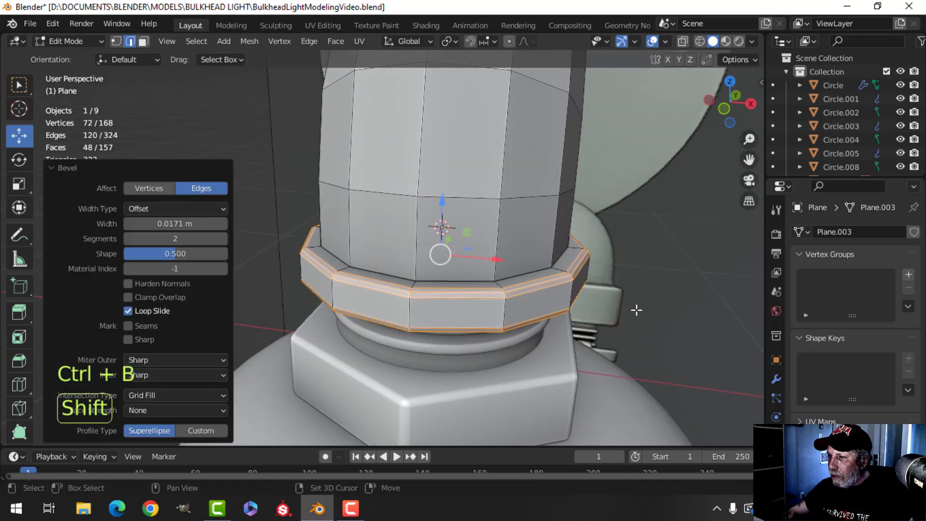
Add an edge loop around the pipe and slide it down close above the bevelled collar.
key("alt+a")
key("ctrl+r")
left_click(489, 237)
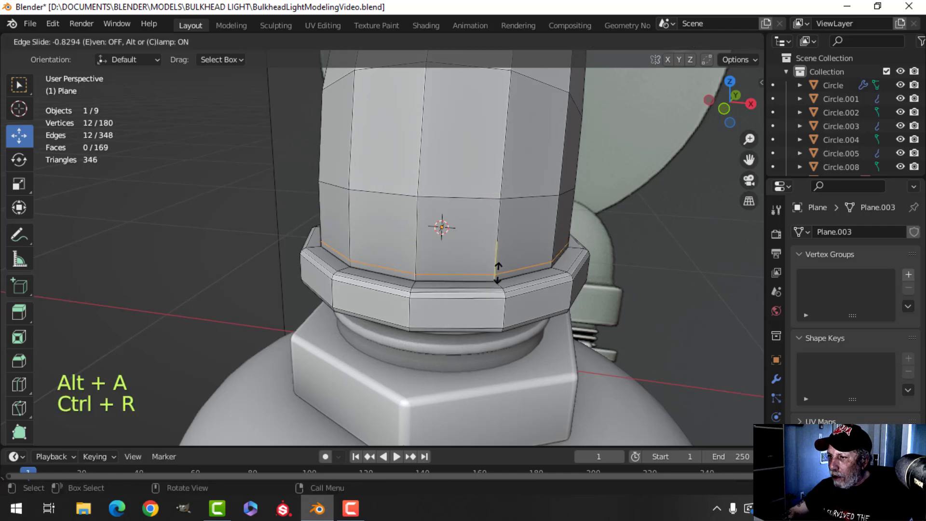
left_click(498, 273)
scroll(497, 273, "down", 3)
key("Tab")
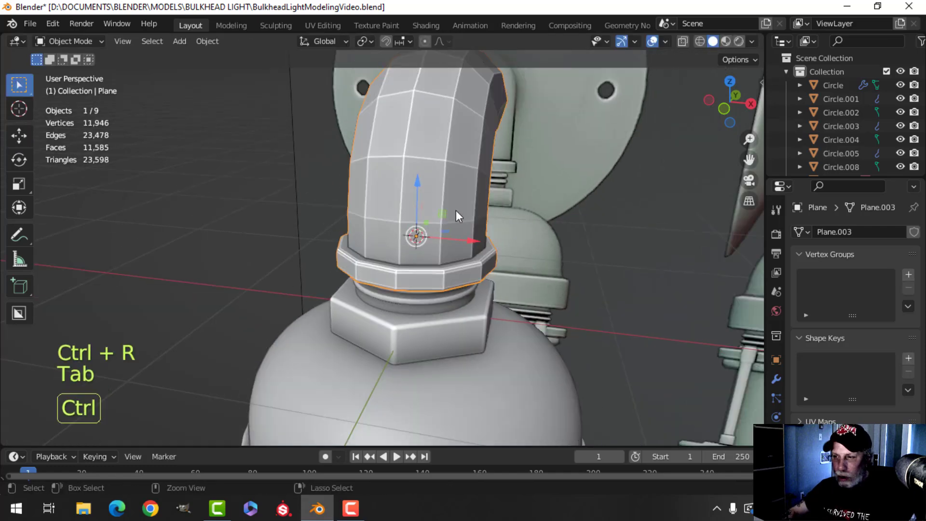
Give the pipe a level 1 Subdivision Surface, shade it smooth and clear the selection.
key("ctrl+1")
right_click(444, 169)
mouse_move(444, 169)
left_click(422, 136)
key("alt+a")
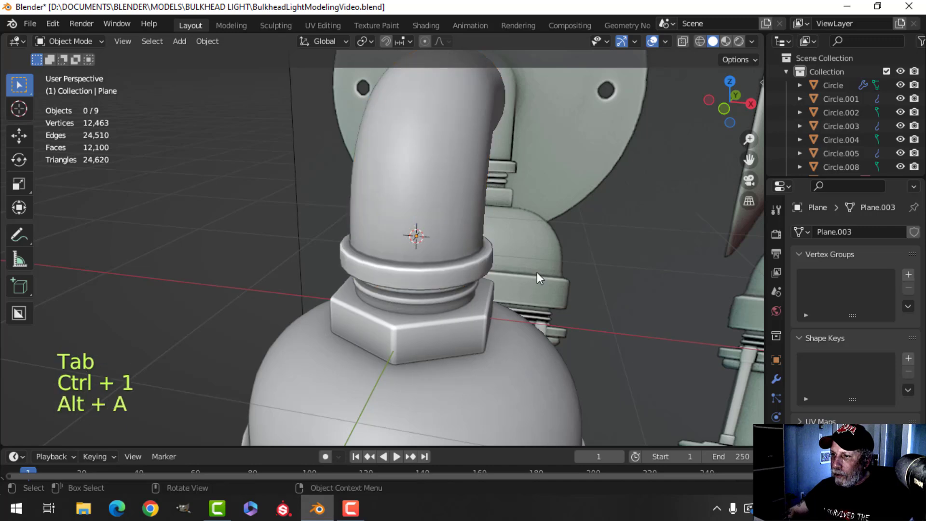
Select the edge loop at the pipe's open horizontal end and move it back -0.48763 m along Y.
middle_click_drag(537, 272, 378, 283)
scroll(437, 217, "up", 3)
scroll(437, 217, "down", 4)
middle_click_drag(421, 259, 435, 287, "shift")
scroll(459, 279, "down", 2)
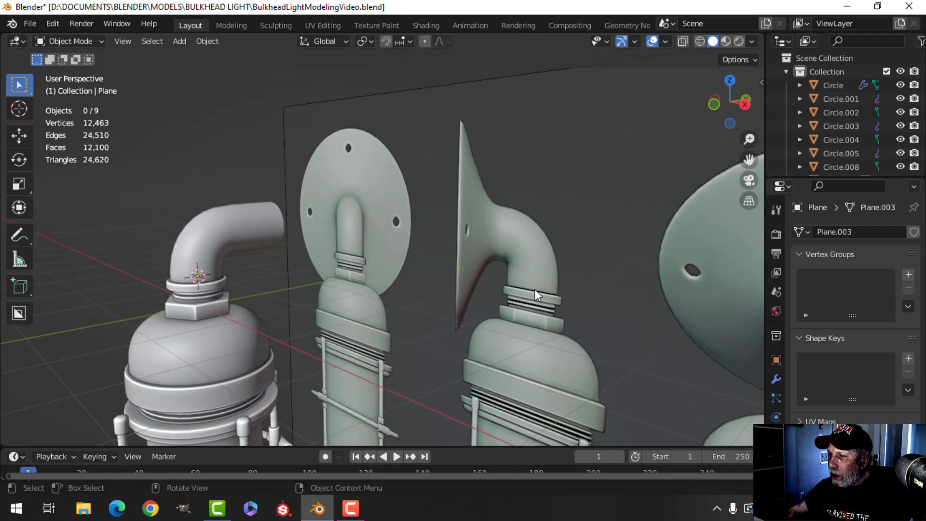
scroll(537, 295, "up", 2)
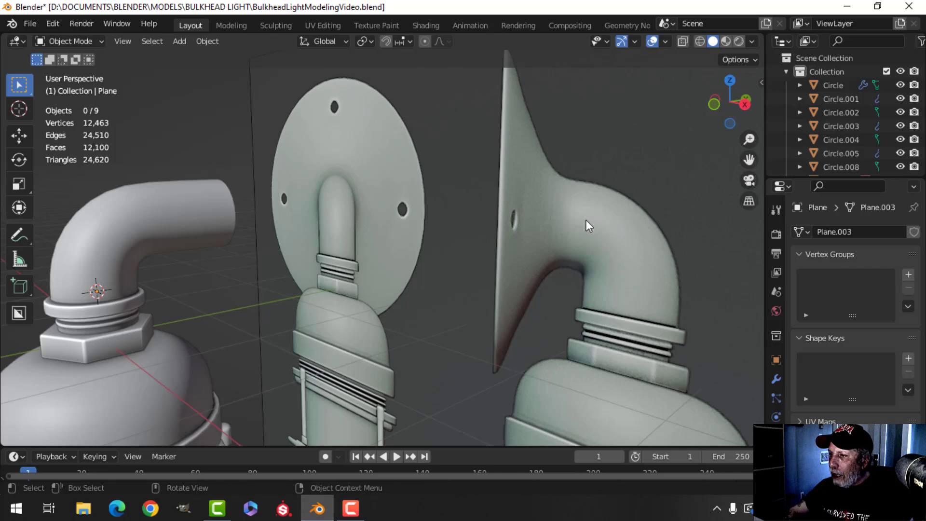
middle_click_drag(230, 254, 310, 276, "shift")
key("Tab")
key("alt+a")
scroll(338, 297, "up", 2)
middle_click_drag(332, 305, 356, 285)
key("2")
left_click(340, 231, "alt+shift")
scroll(381, 256, "down", 2)
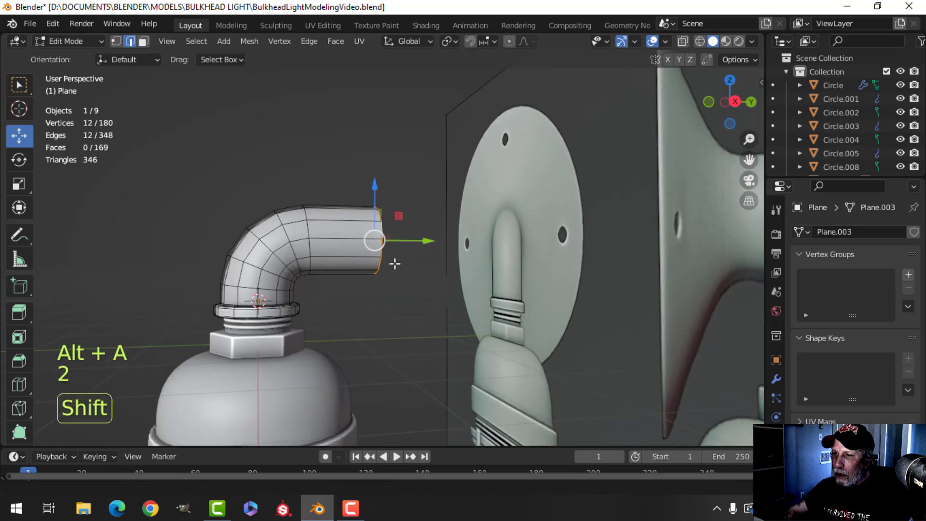
left_click_drag(431, 244, 380, 245)
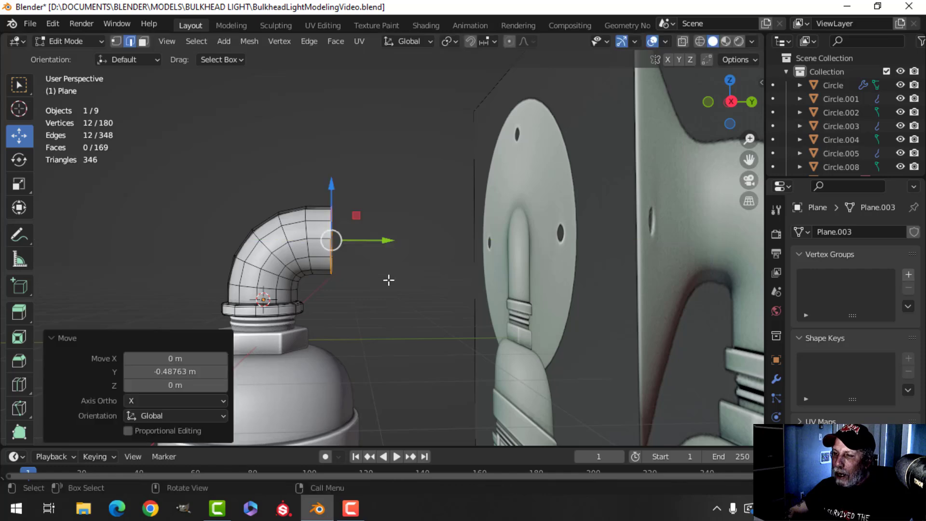
Nudge the pipe's open end edge loop slightly outwards along Y, judging its length against the side-view reference.
scroll(396, 276, "down", 4)
scroll(416, 267, "down", 7, "shift")
scroll(421, 239, "up", 2, "shift")
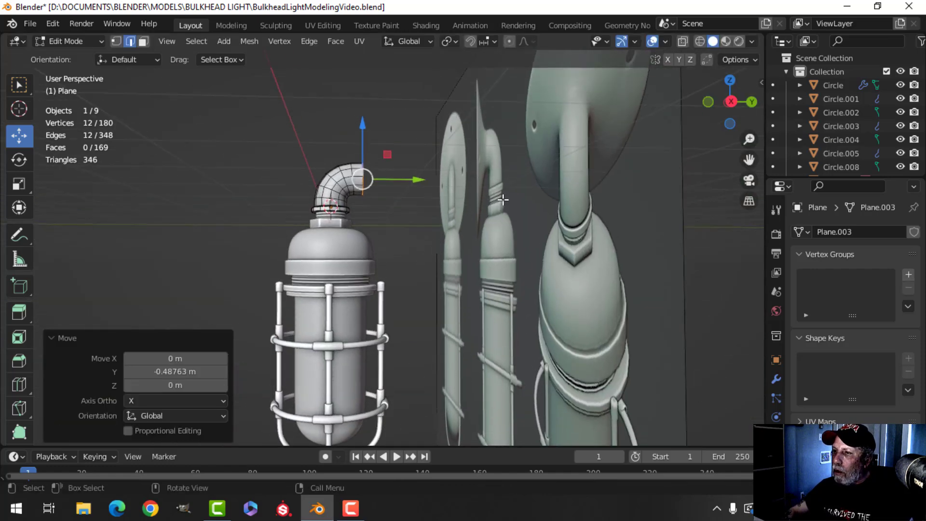
middle_click_drag(503, 199, 376, 252, "shift")
left_click_drag(406, 202, 413, 200)
Extrude the pipe's end loop 0.54043 m along Y and scale it by 3.960 to flare into the wall plate.
middle_click_drag(383, 230, 382, 325, "shift")
key("e")
right_click(391, 309)
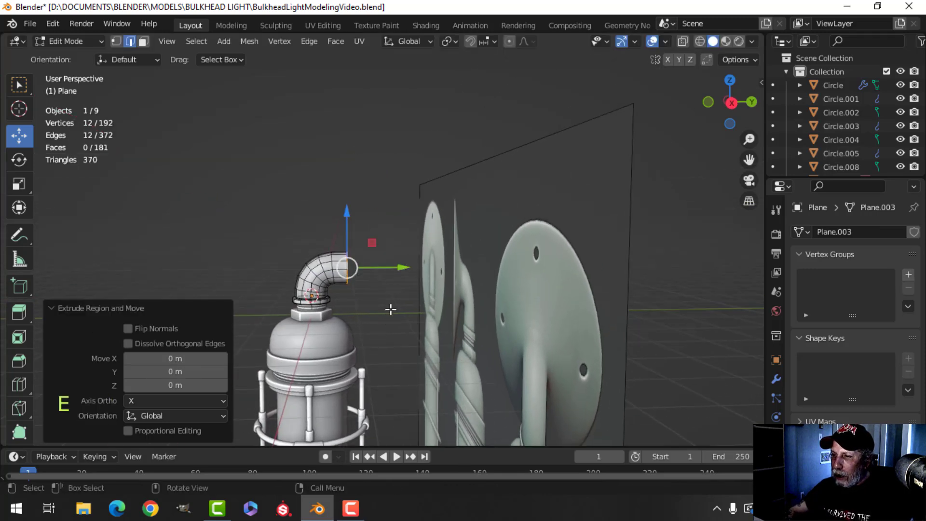
left_click_drag(396, 266, 425, 263)
key("s")
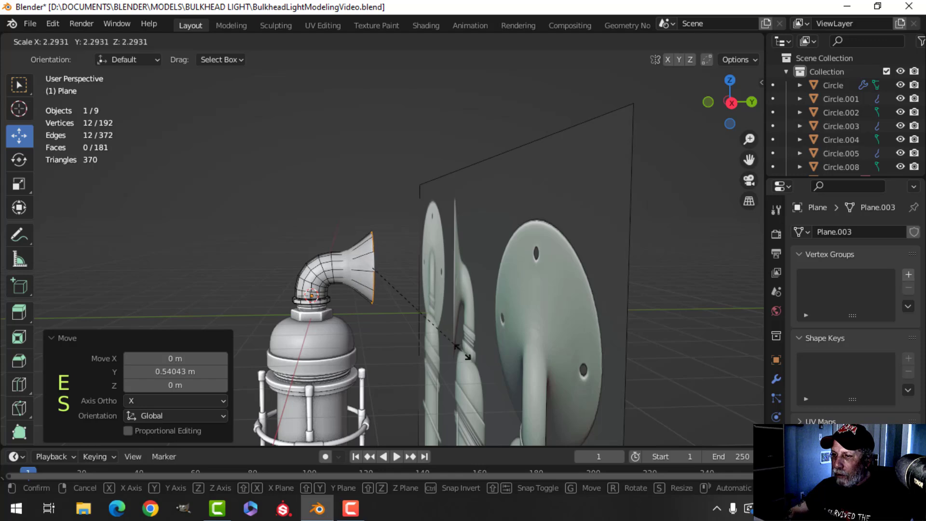
left_click(486, 55)
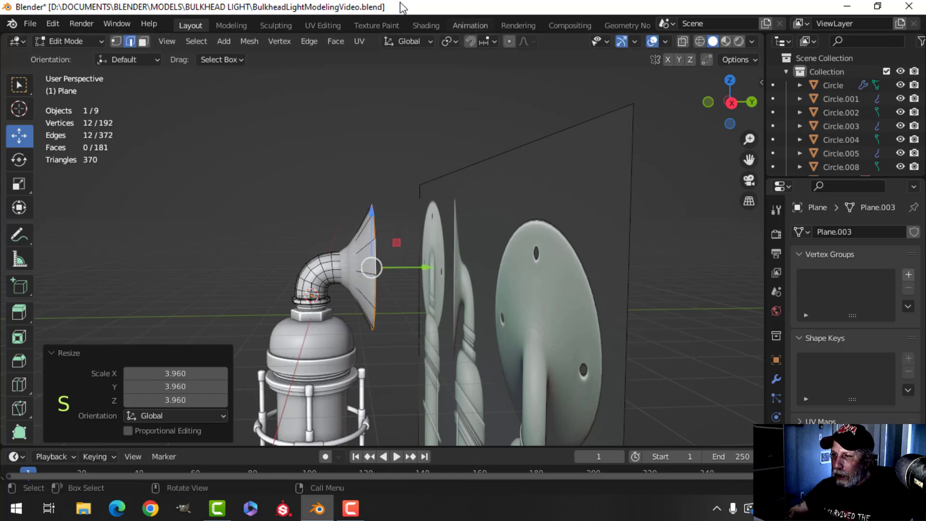
In front view, enlarge the flare's outer edge loop by about 1.06 to match the reference wall plate.
key("KP_1")
scroll(438, 145, "up", 3)
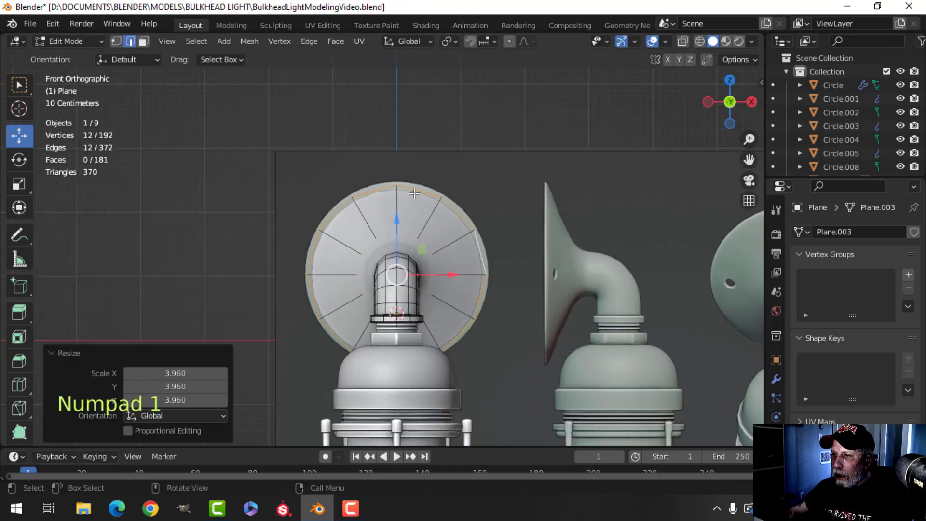
key("s")
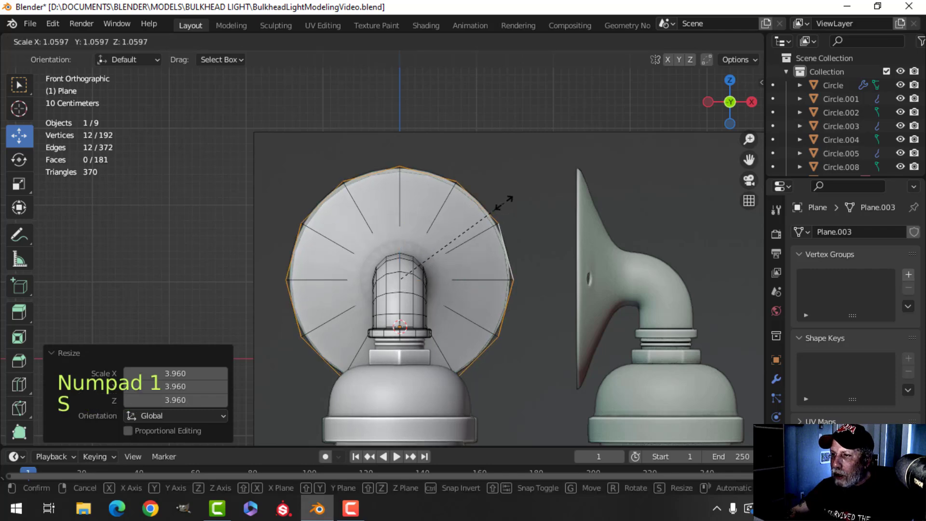
left_click(502, 200)
middle_click_drag(503, 201, 394, 253)
key("Tab")
key("alt+a")
Add one edge loop around the flare, slid towards the pipe with a factor of 0.506.
left_click(404, 246)
key("Tab")
key("alt+a")
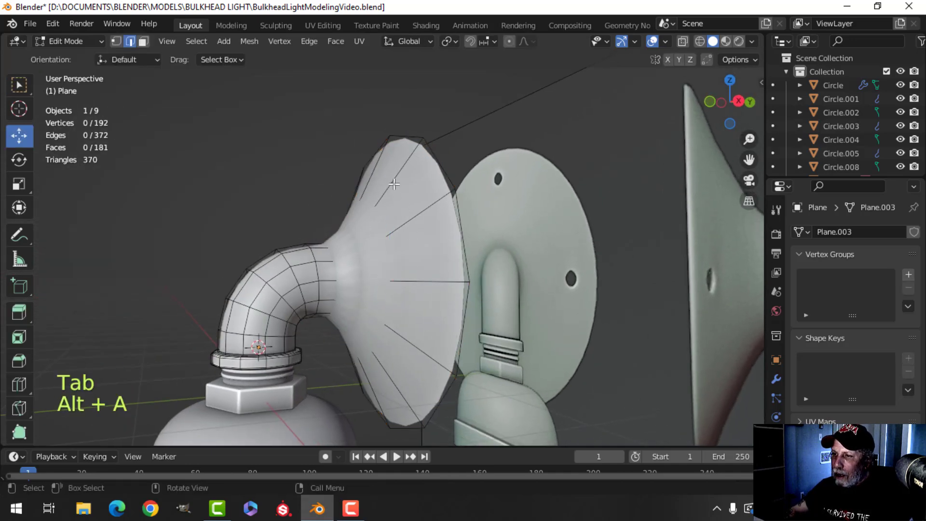
key("ctrl+r")
left_click(390, 188)
left_click(383, 213)
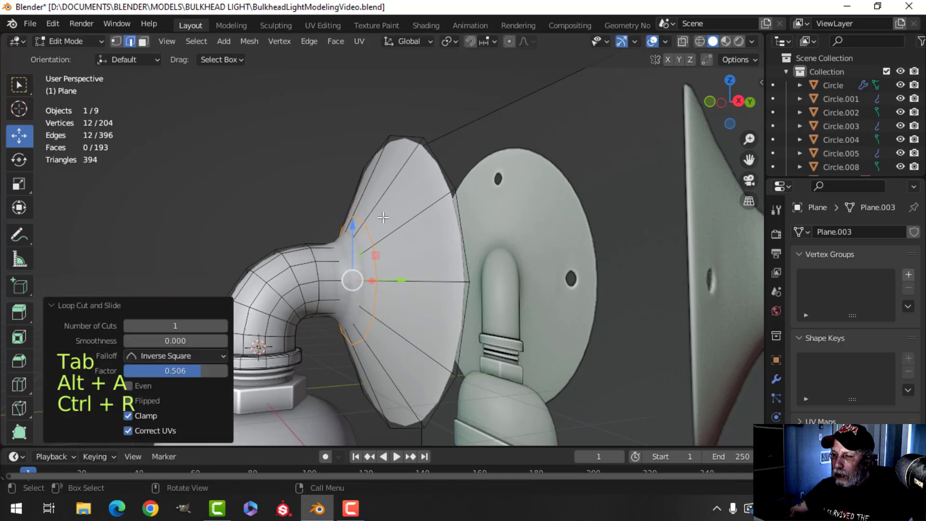
key("Tab")
key("alt+a")
Extrude the flare's outer edge loop about 0.07 m along Y to give the wall plate a rim.
middle_click_drag(398, 271, 419, 258)
scroll(458, 250, "up", 2)
left_click(419, 258)
key("Tab")
key("alt+a")
scroll(434, 265, "up", 2)
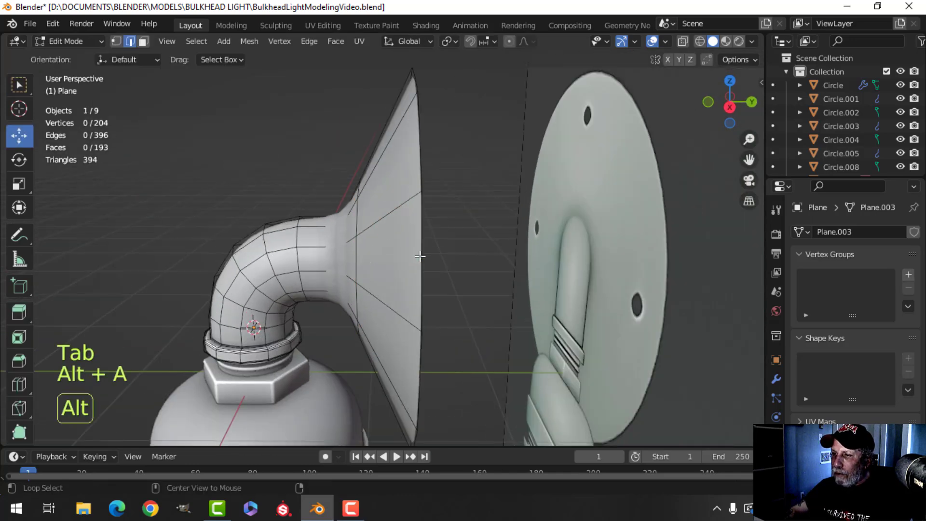
key("2")
left_click(420, 178, "alt+shift")
scroll(434, 208, "down", 3)
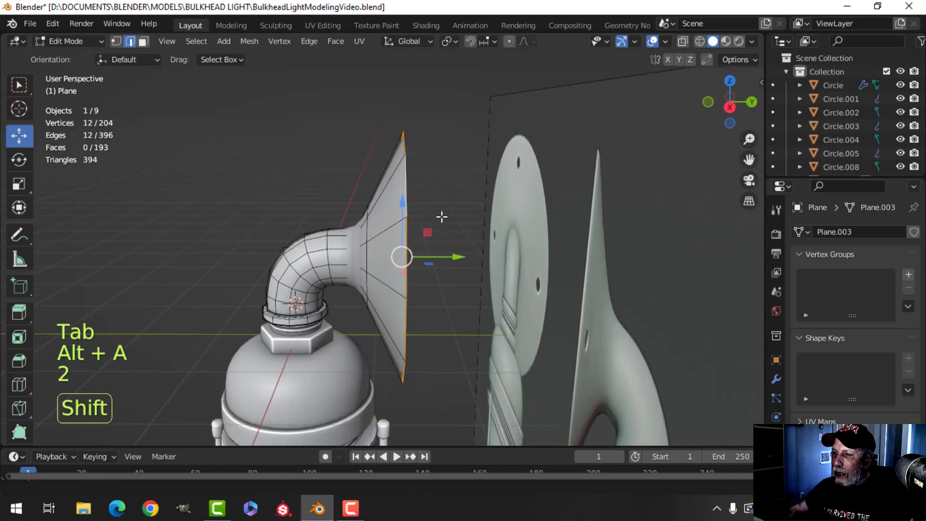
key("e")
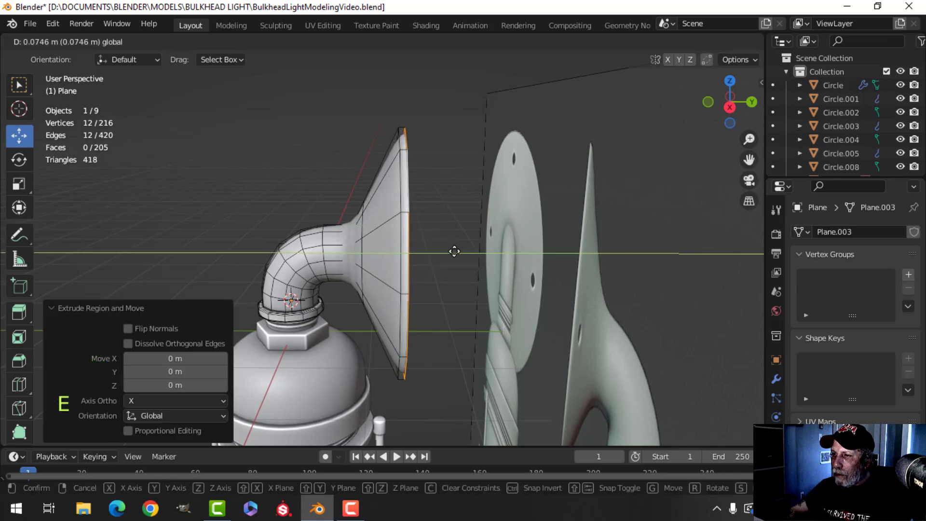
left_click(435, 256)
Add an edge loop on the flare and slide it close to the rim to sharpen the plate's edge.
scroll(424, 258, "up", 2)
key("alt+a")
key("ctrl+r")
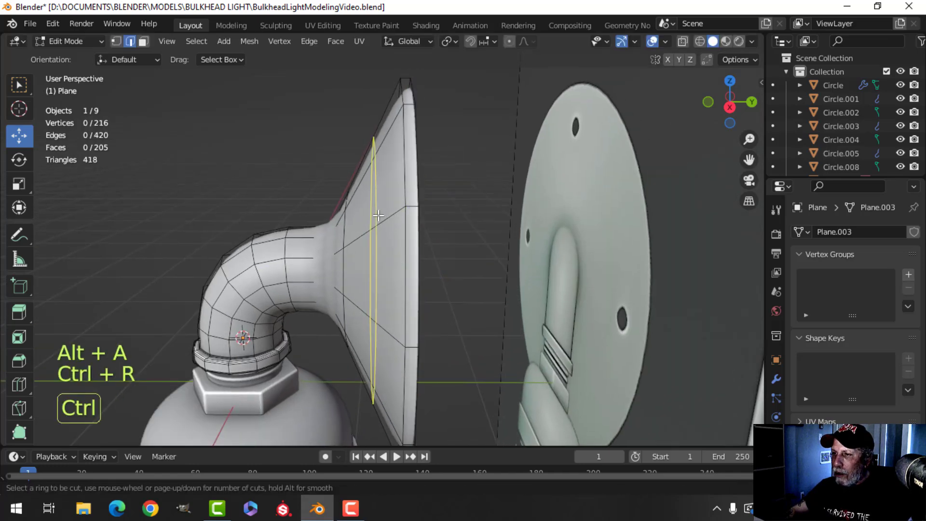
left_click(396, 219)
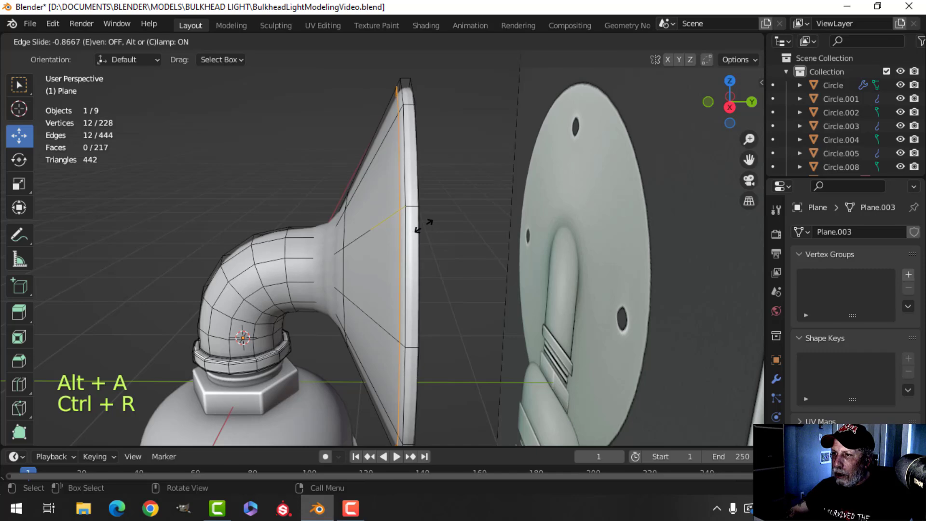
left_click(423, 225)
key("Tab")
middle_click_drag(423, 225, 456, 248)
key("alt+a")
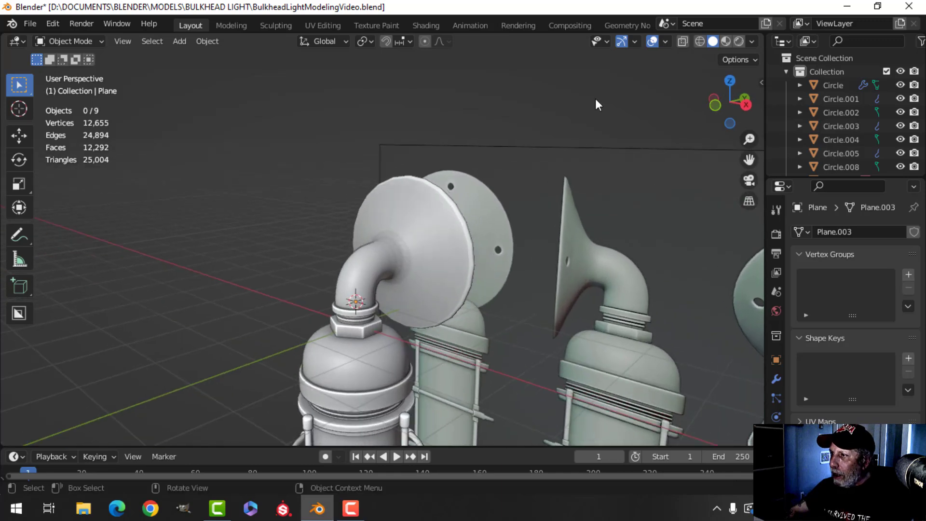
Display face orientation in the viewport and check the normals over the whole lamp.
left_click(666, 42)
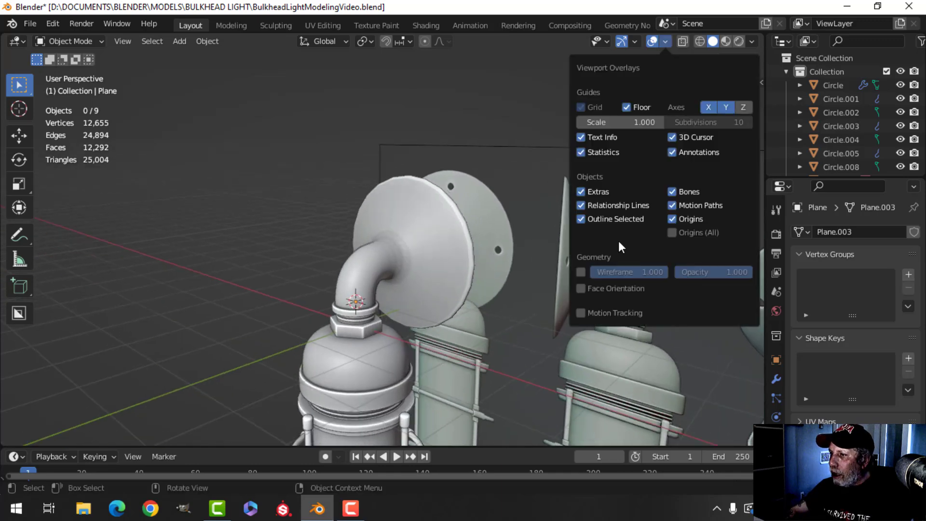
left_click(619, 285)
middle_click_drag(623, 289, 509, 216)
scroll(422, 223, "up", 3)
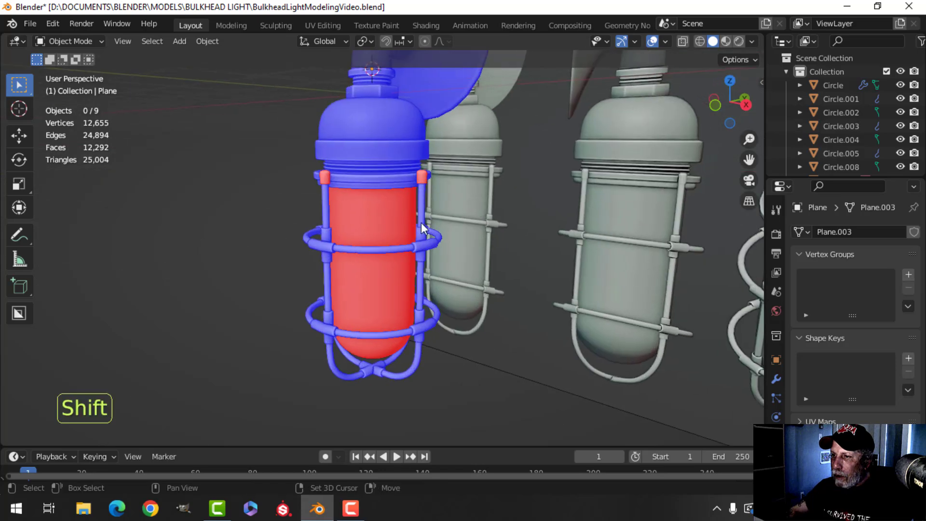
Recalculate the normals of the glass cylinder and the small cage post caps to point outside.
left_click(319, 176)
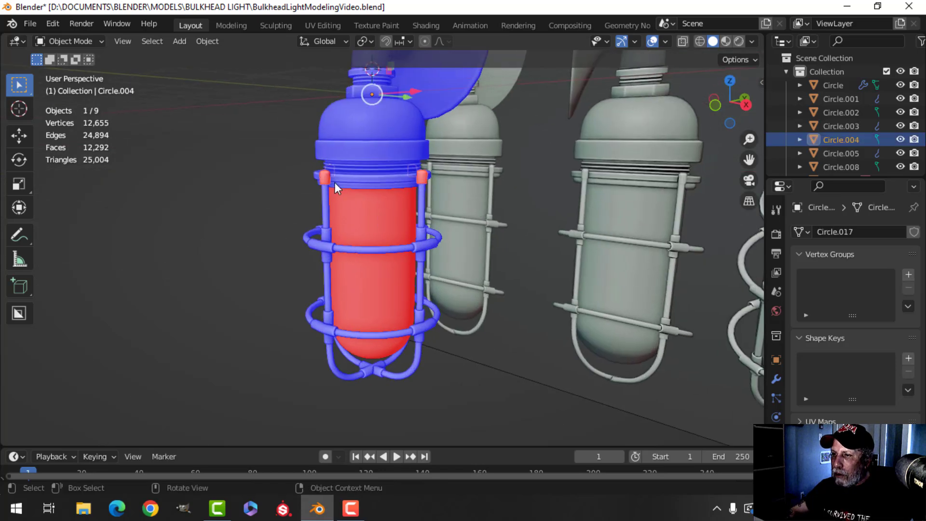
left_click(362, 213, "shift")
key("Tab")
key("a")
key("alt+n")
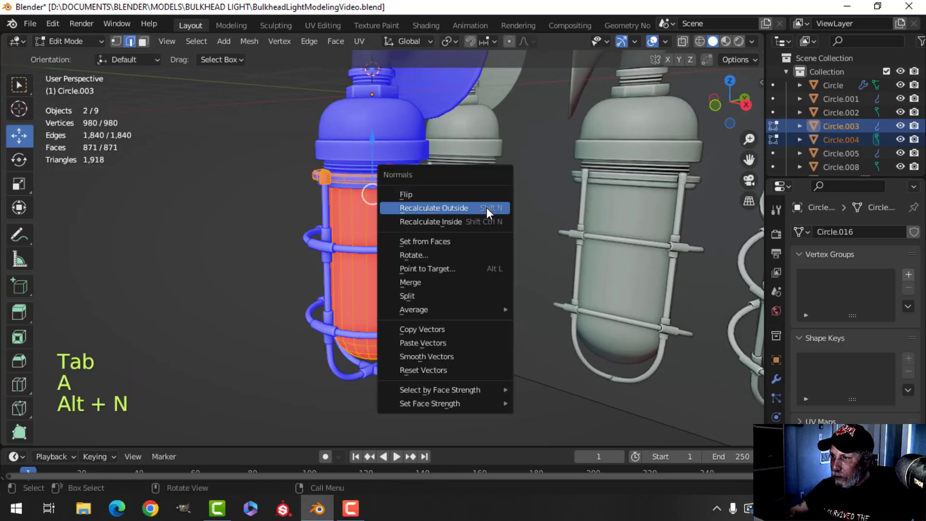
left_click(486, 207)
key("Tab")
key("alt+a")
Turn off the face orientation display.
middle_click_drag(484, 202, 647, 79)
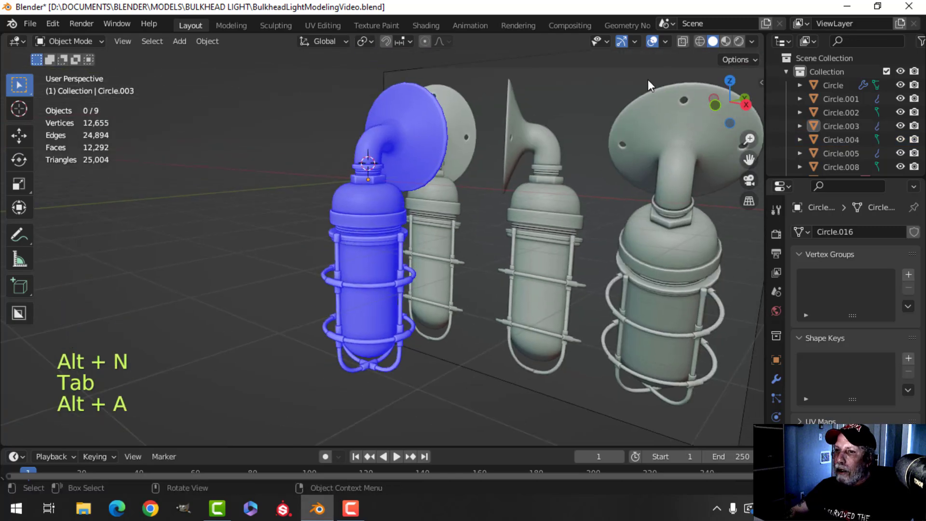
left_click(664, 41)
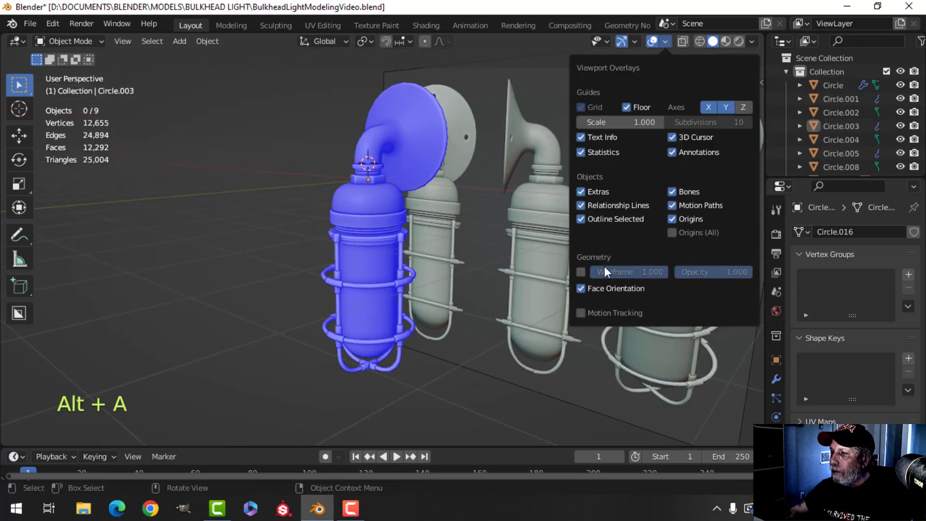
left_click(608, 289)
Raise the viewport subdivision level of the pipe and wall plate object to 2.
scroll(454, 166, "down", 2)
mouse_move(454, 167)
middle_mouse_down("shift")
mouse_move(408, 200)
mouse_move(455, 212)
mouse_move(513, 198)
mouse_move(455, 207)
mouse_move(462, 199)
mouse_move(450, 170)
mouse_move(469, 175)
middle_mouse_up("shift")
scroll(455, 212, "up", 3)
left_click(450, 170)
scroll(420, 222, "up", 3)
middle_click_drag(402, 279, 465, 255, "shift")
key("alt+a")
scroll(458, 204, "down", 3)
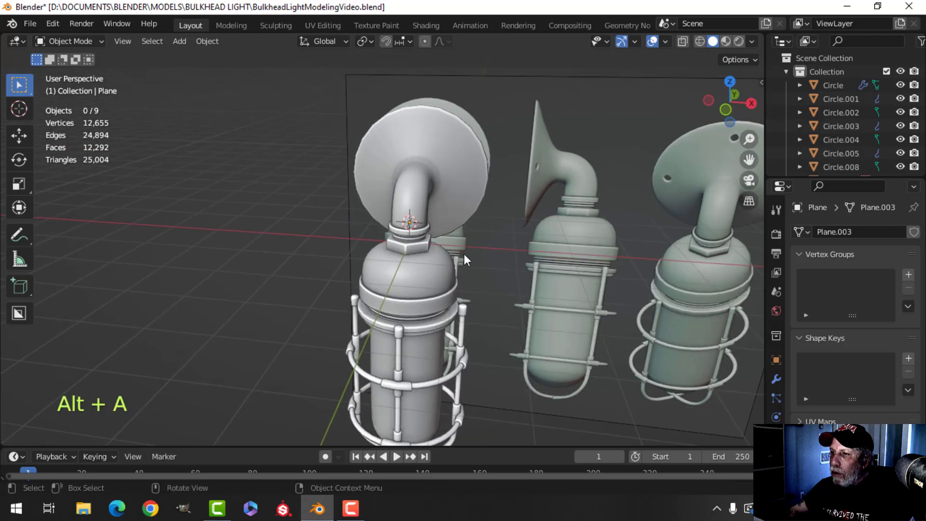
left_click(777, 380)
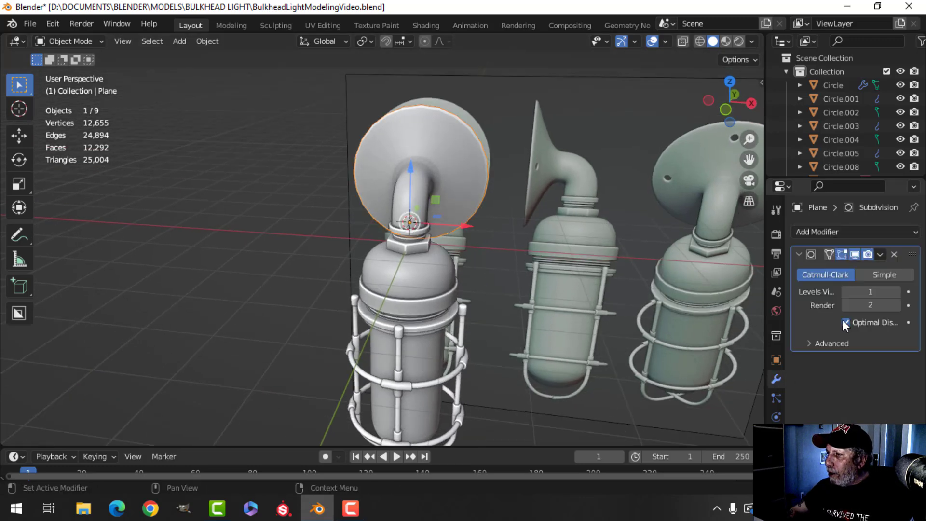
left_click(896, 292)
key("alt+a")
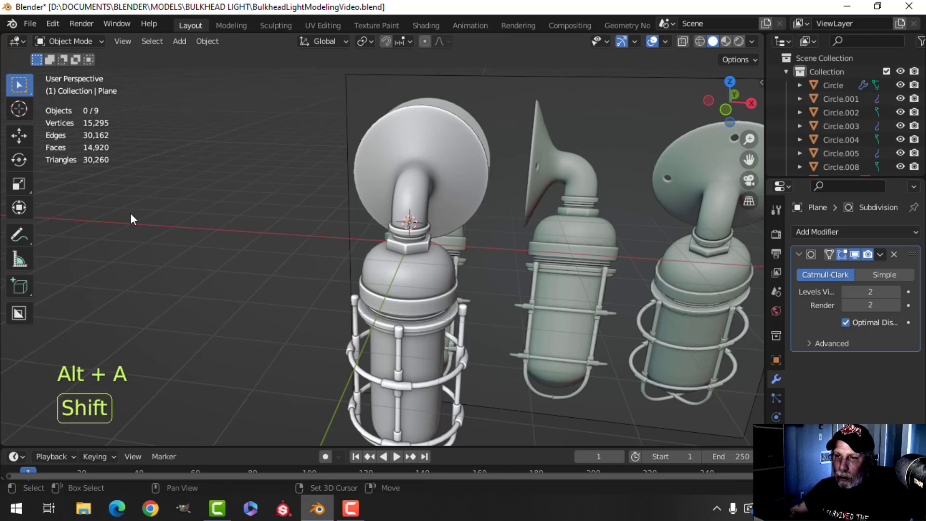
Examine the modelled lamp and its flared wall plate from several angles against the reference image.
middle_click_drag(131, 213, 118, 203, "shift")
scroll(474, 236, "down", 3)
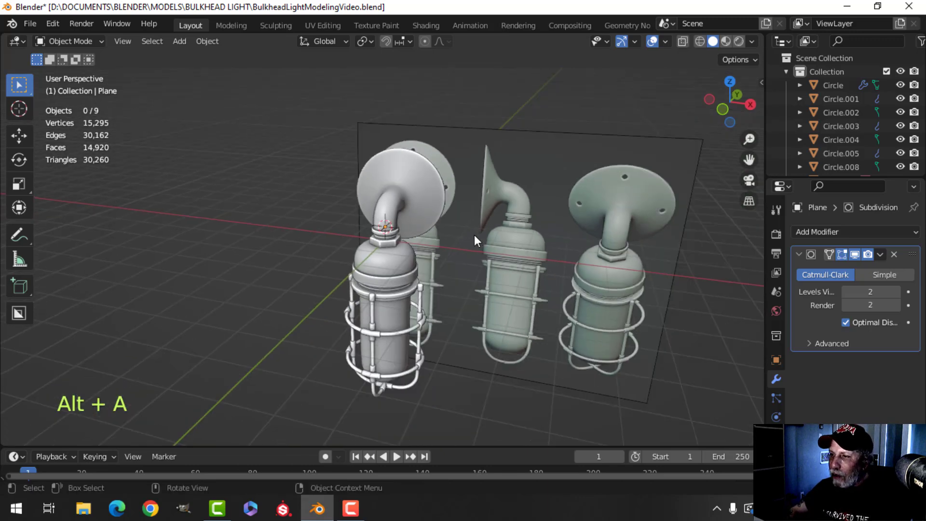
middle_click_drag(474, 235, 410, 222)
scroll(409, 224, "up", 4)
middle_click_drag(434, 251, 378, 256)
scroll(424, 227, "up", 3)
scroll(413, 218, "down", 2)
scroll(388, 227, "down", 2)
middle_click_drag(388, 222, 389, 295, "shift")
middle_click_drag(376, 275, 394, 246)
Add a centred edge loop around the wall plate's flare with one cut and a factor of 0.000.
left_click(375, 244, "shift")
middle_click_drag(382, 242, 379, 230)
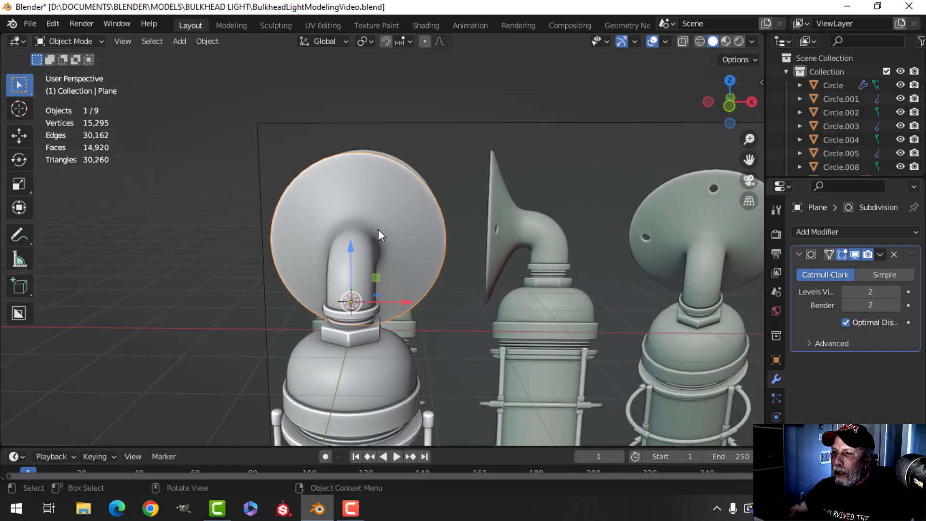
key("Tab")
scroll(378, 228, "up", 4)
key("alt+a")
middle_click_drag(371, 166, 387, 216, "shift")
key("ctrl+r")
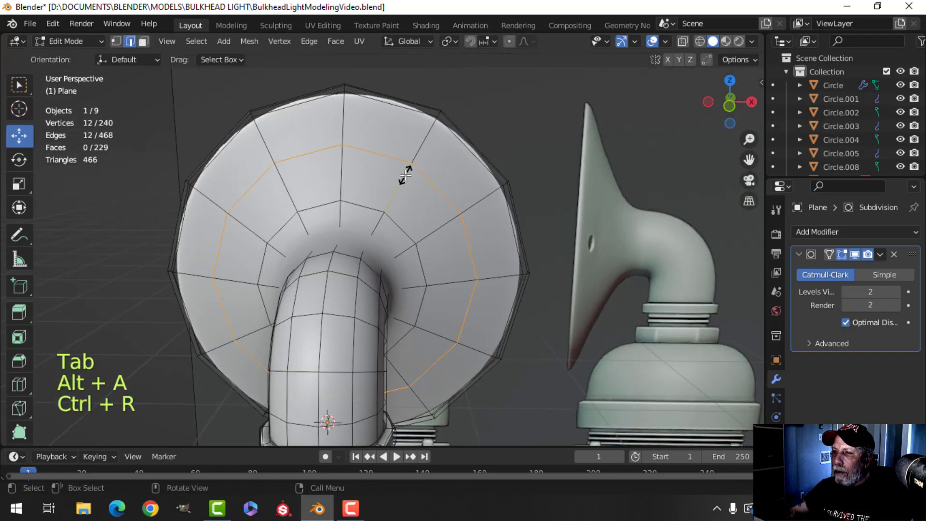
left_click(406, 175)
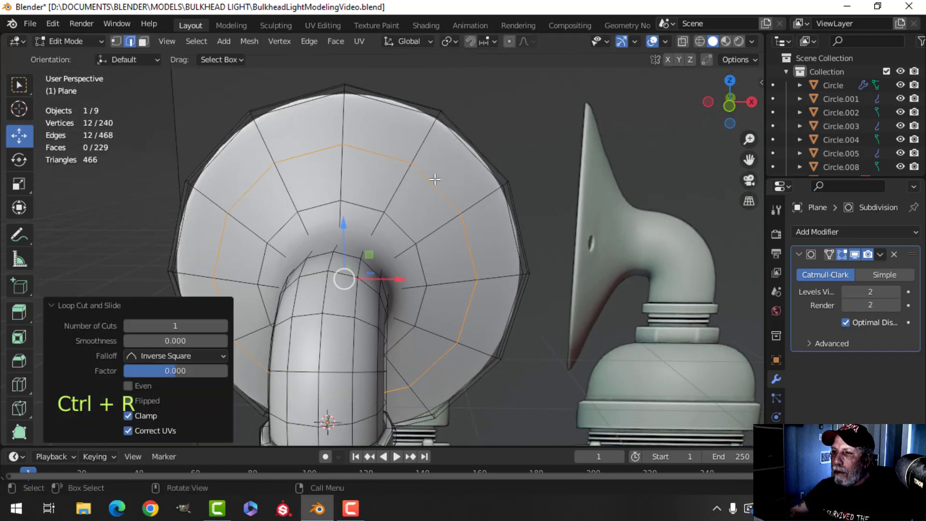
Select four evenly spaced patches of four faces each around the wall plate's flare: upper, lower and both sides.
key("alt+a")
middle_click_drag(434, 179, 440, 181, "shift")
key("3")
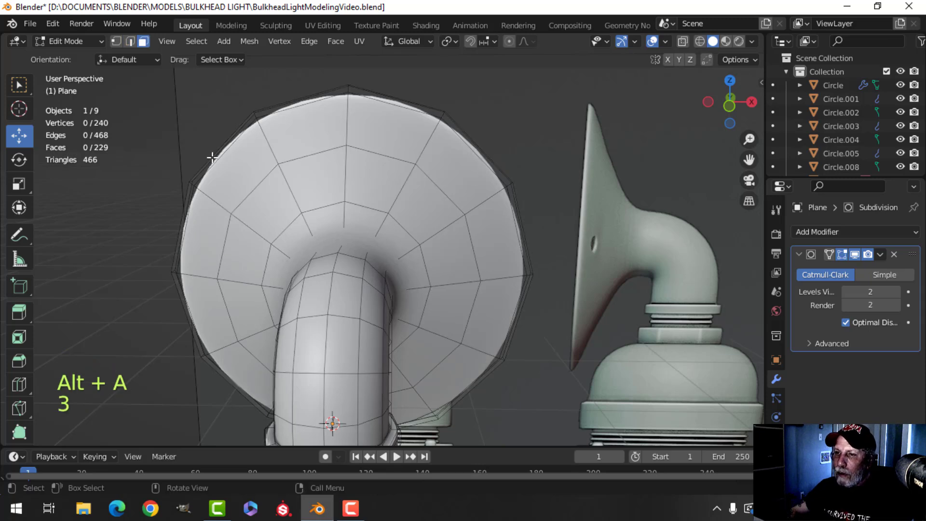
key("c")
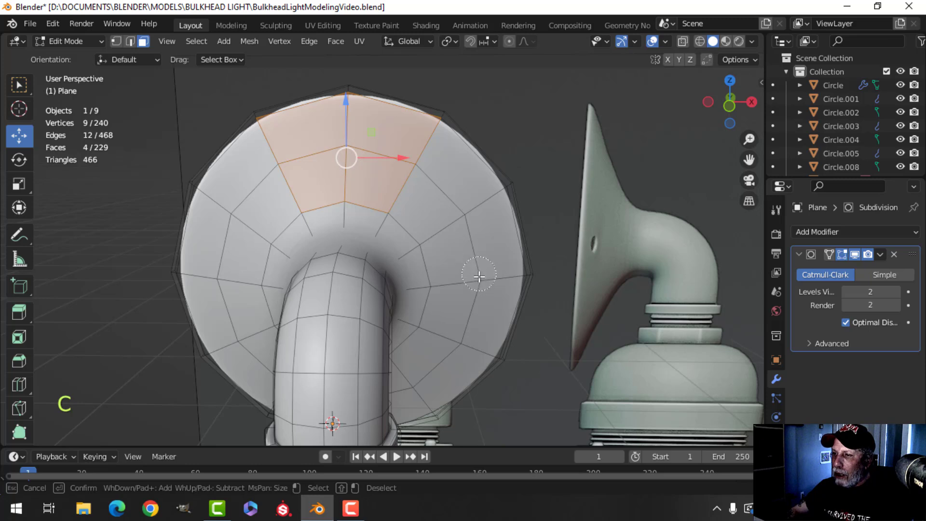
left_click_drag(481, 279, 438, 285)
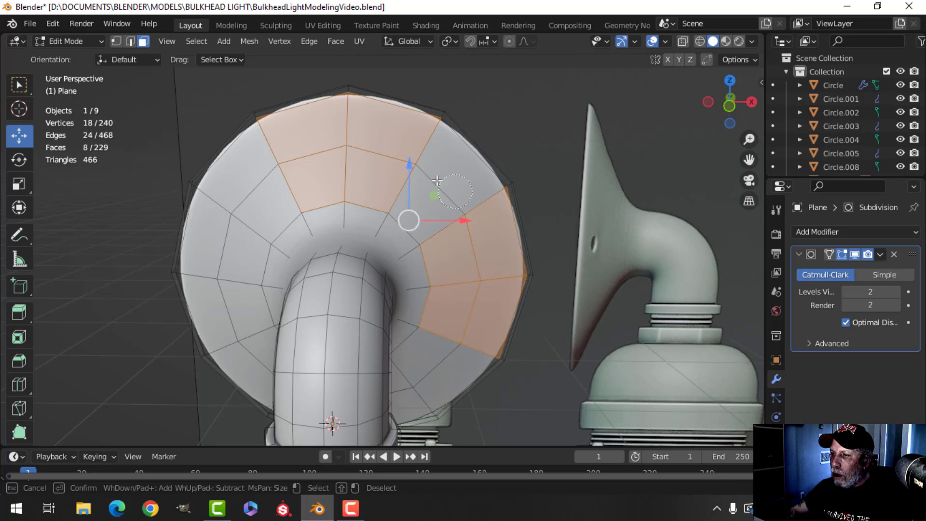
left_click_drag(209, 276, 275, 309)
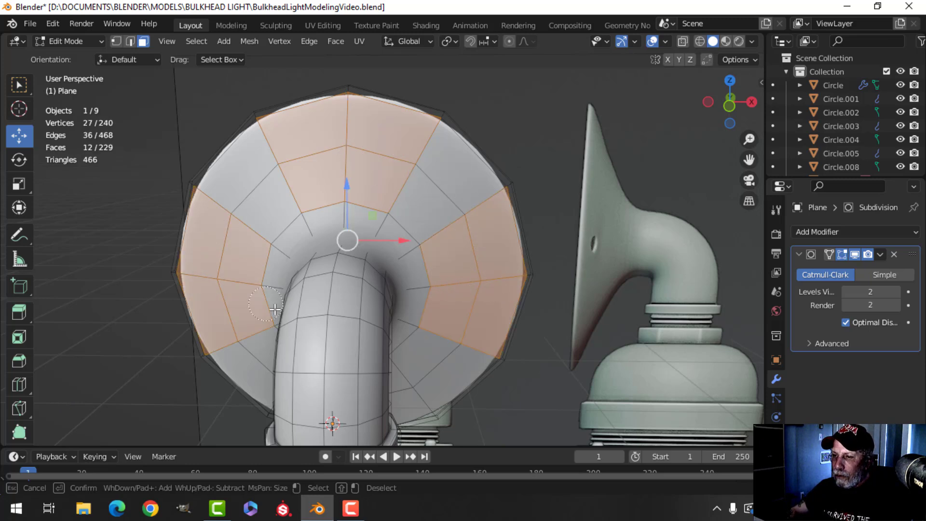
key("Escape")
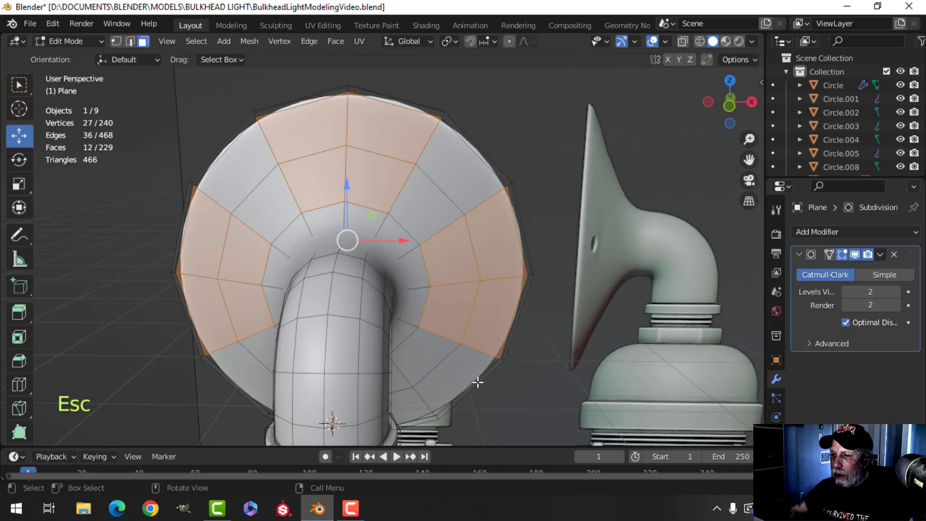
middle_click_drag(478, 381, 436, 364)
key("c")
left_click_drag(279, 380, 275, 348)
key("F1")
key("Escape")
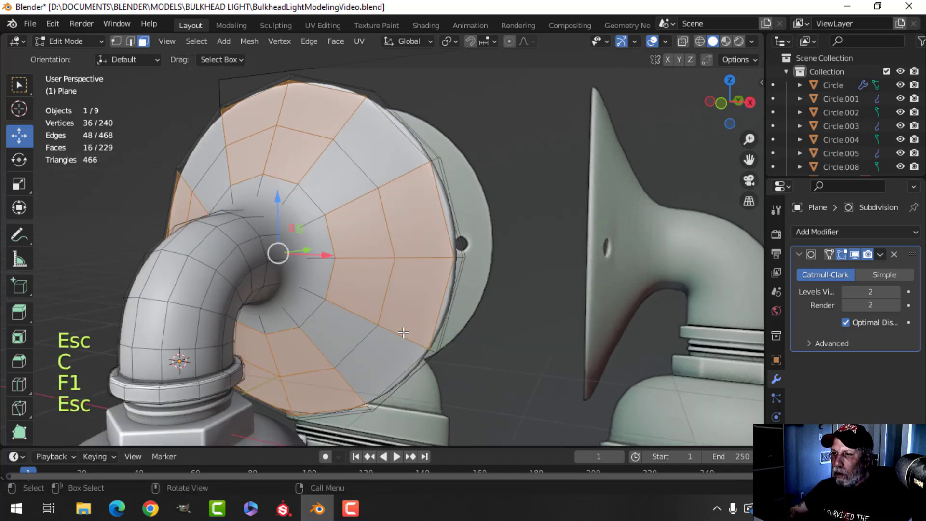
Inset the four selected face patches on the wall plate by about 0.2471 m.
scroll(388, 330, "down", 2)
mouse_move(389, 329)
middle_mouse_down()
mouse_move(470, 330)
mouse_move(433, 333)
middle_mouse_up()
scroll(469, 329, "up", 2)
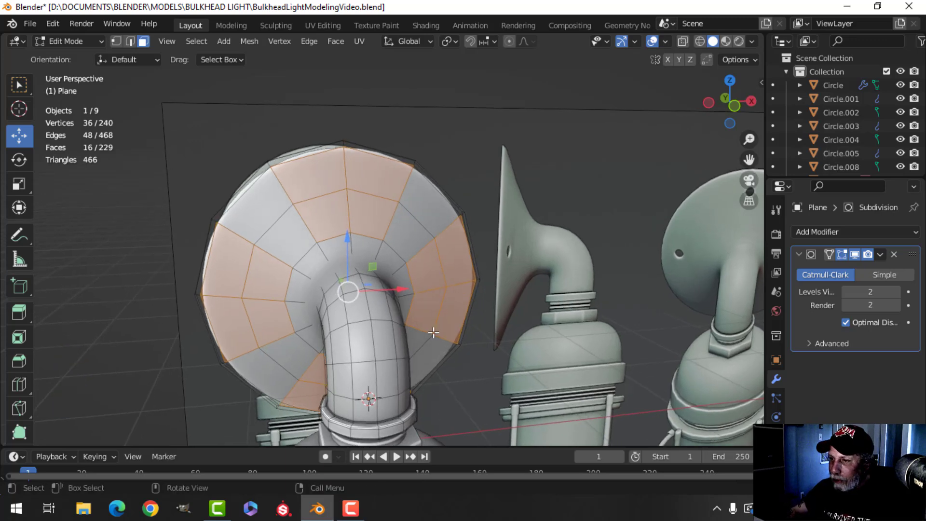
scroll(432, 332, "down", 1)
middle_click_drag(454, 315, 484, 321)
scroll(455, 317, "up", 1)
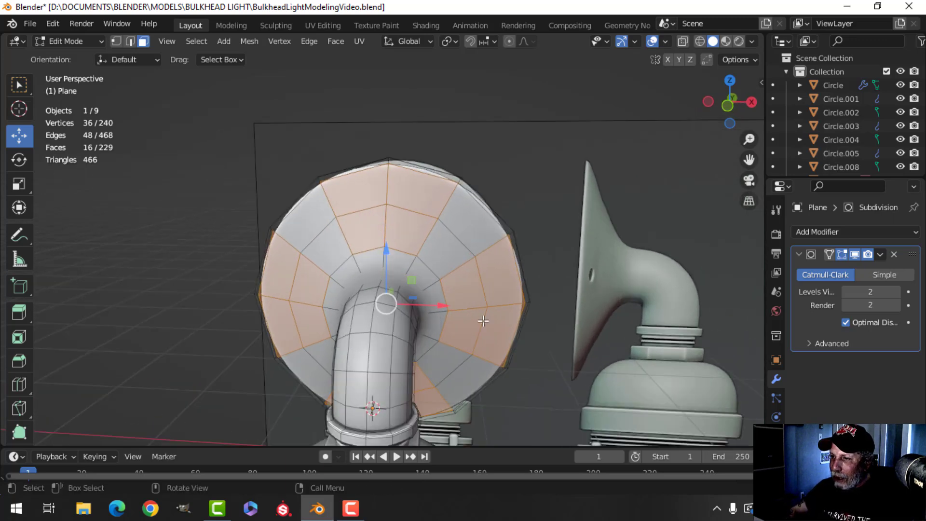
scroll(585, 284, "up", 1)
middle_click_drag(591, 285, 557, 275, "shift")
key("i")
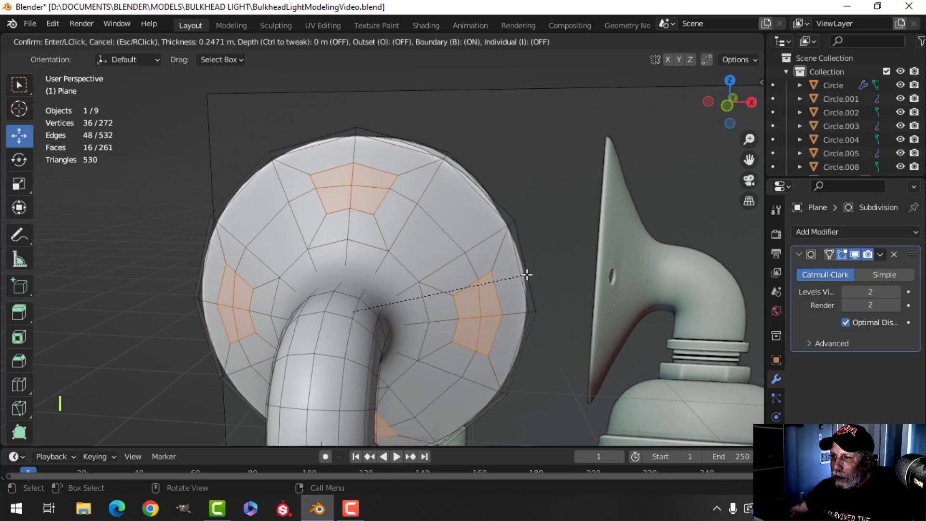
left_click(527, 275)
Round the four inset patches with LoopTools Circle and scale each to about 0.51 around its individual origin.
left_click(455, 43)
left_click(460, 87)
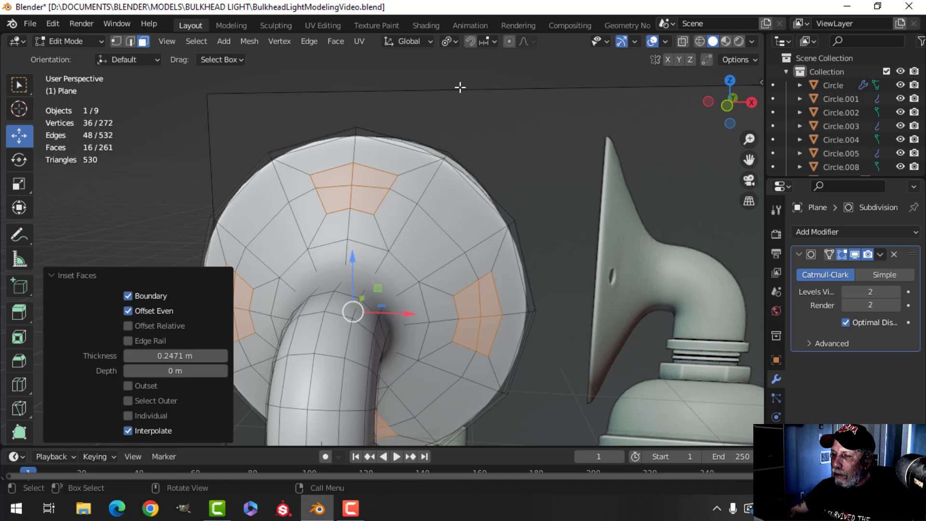
right_click(350, 187)
mouse_move(348, 187)
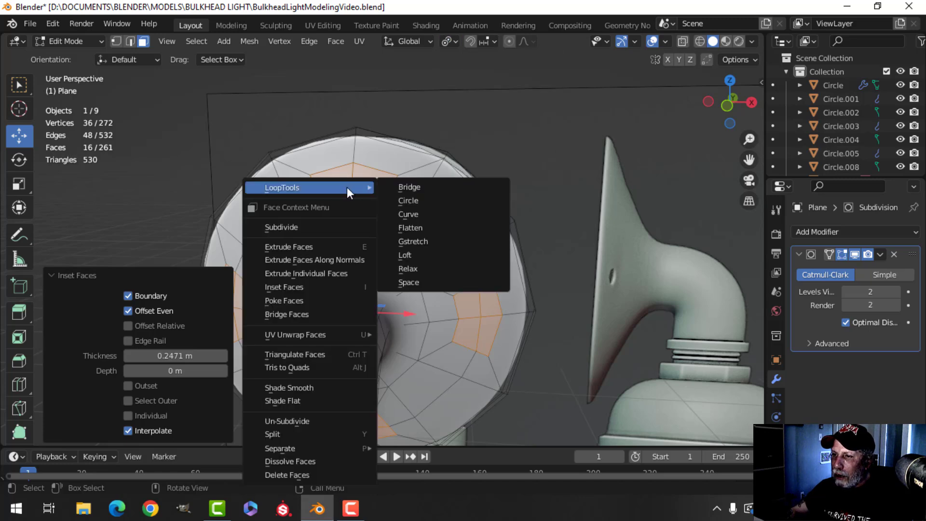
left_click(429, 200)
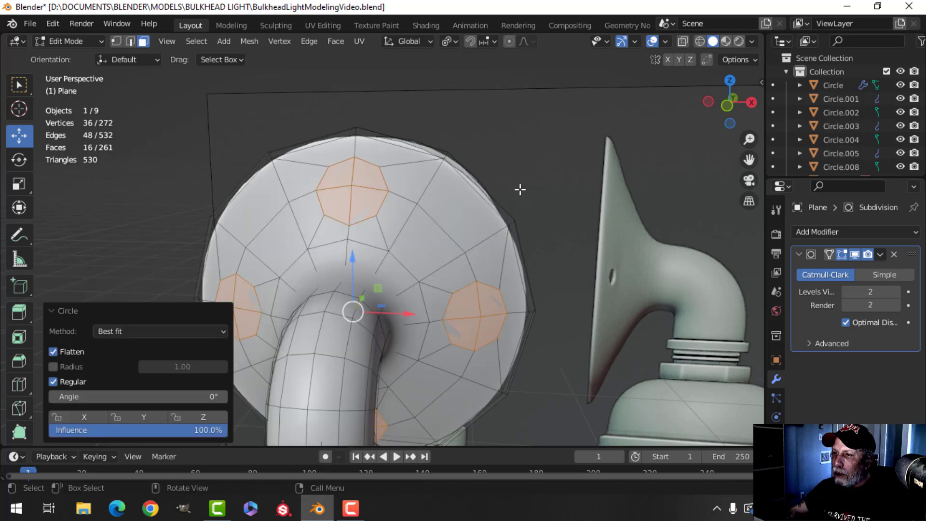
key("s")
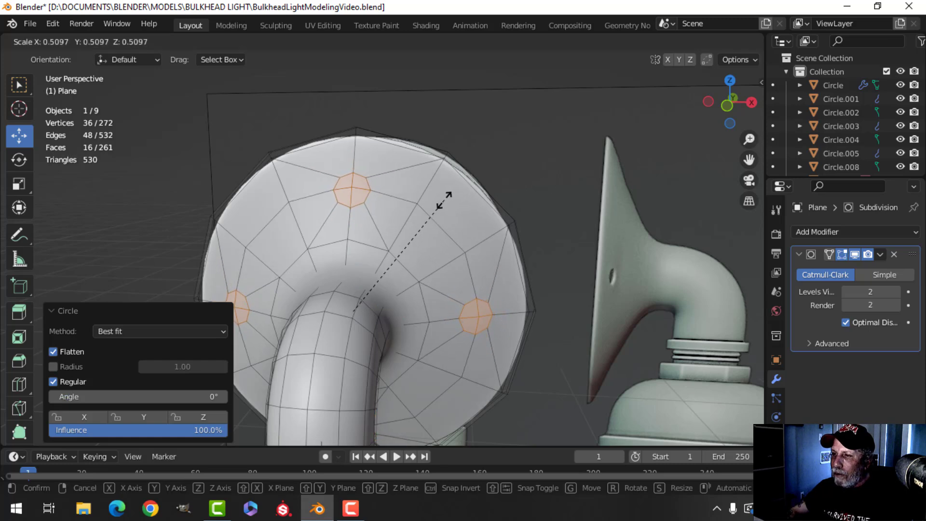
left_click(445, 198)
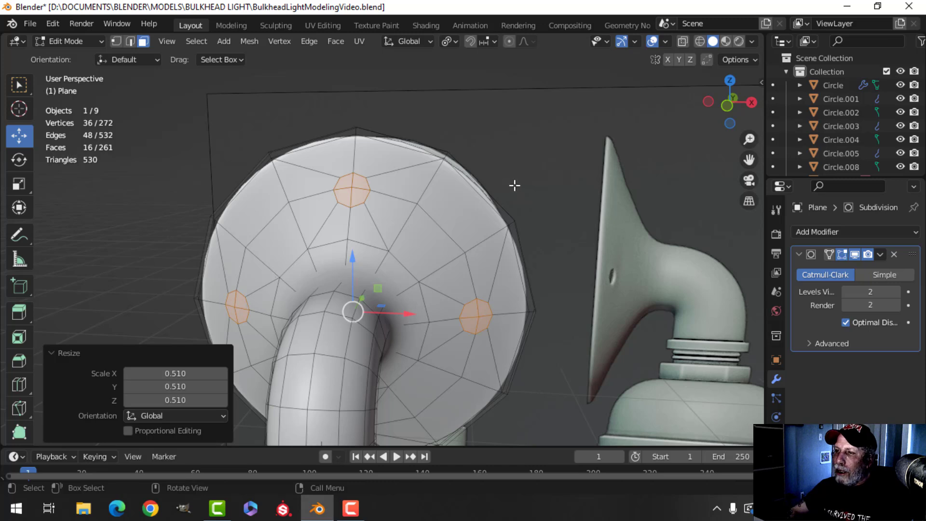
Spread the four circles toward the plate's rim by scaling them about 1.089 around the median point.
left_click(452, 39)
left_click(471, 99)
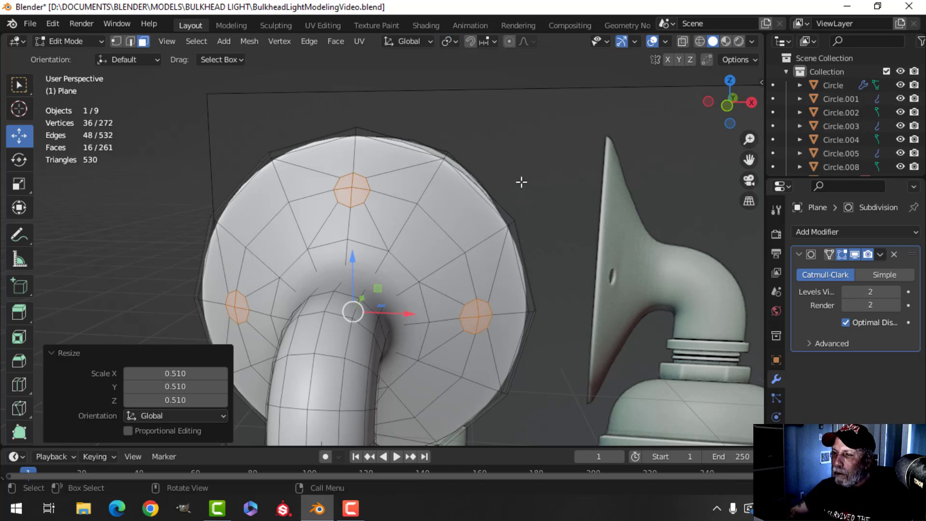
key("s")
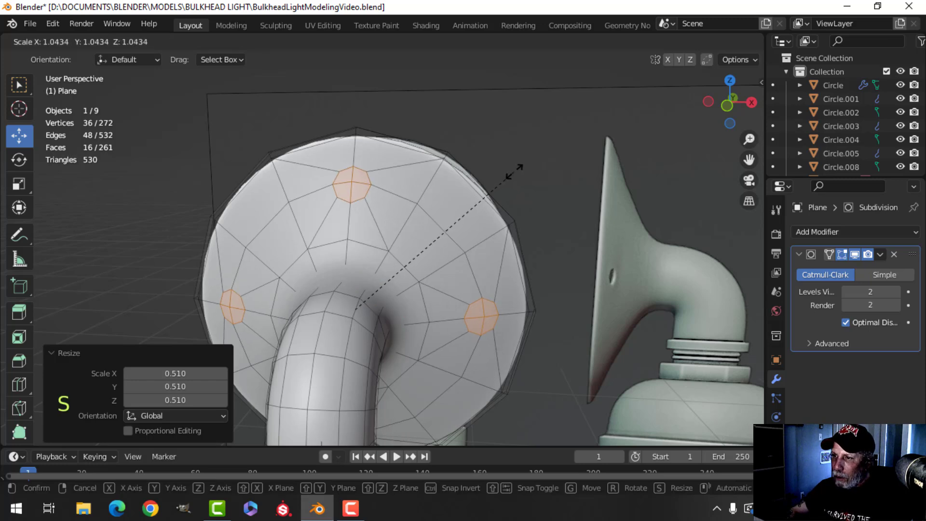
left_click(521, 167)
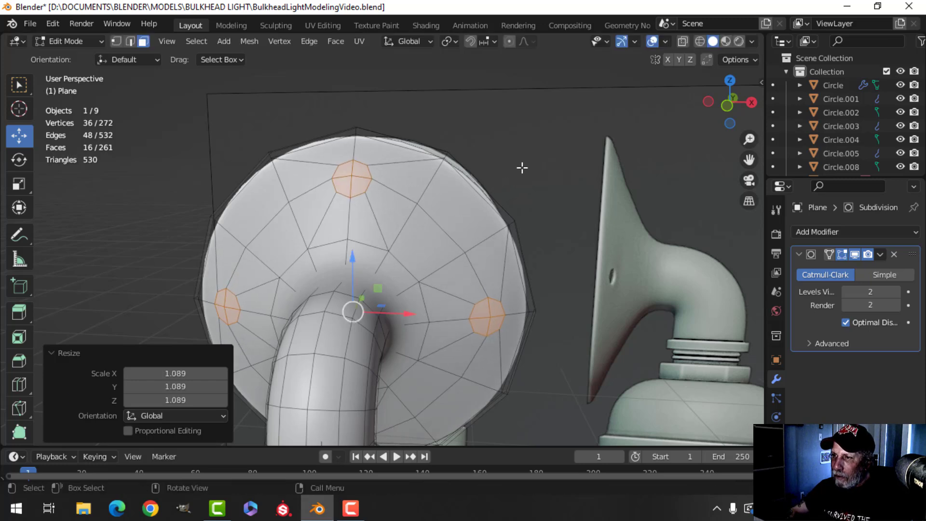
Scale each of the four circles to about 0.878 around its individual origin.
left_click(456, 41)
left_click(485, 88)
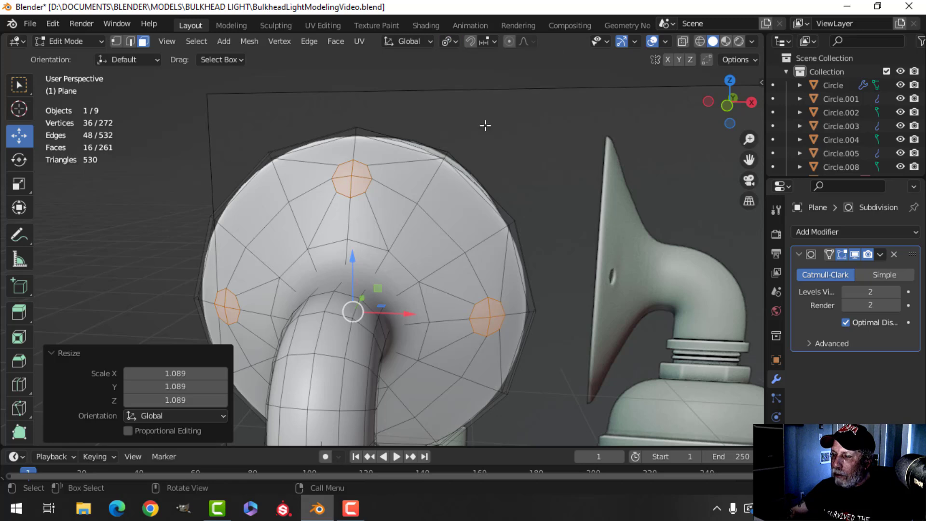
key("s")
left_click(478, 158)
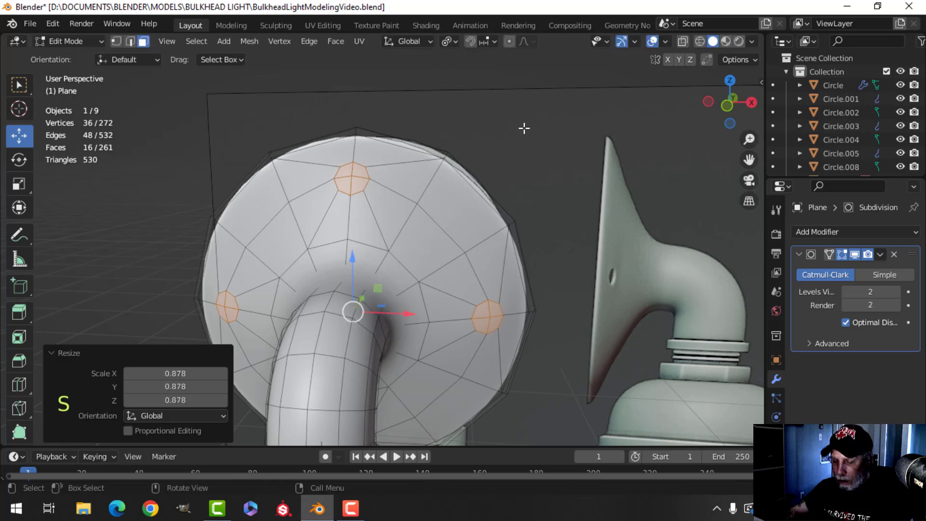
Inset the four circles by about 0.0548 m, then extrude them and sink the new faces about 0.0239 m inward.
key("i")
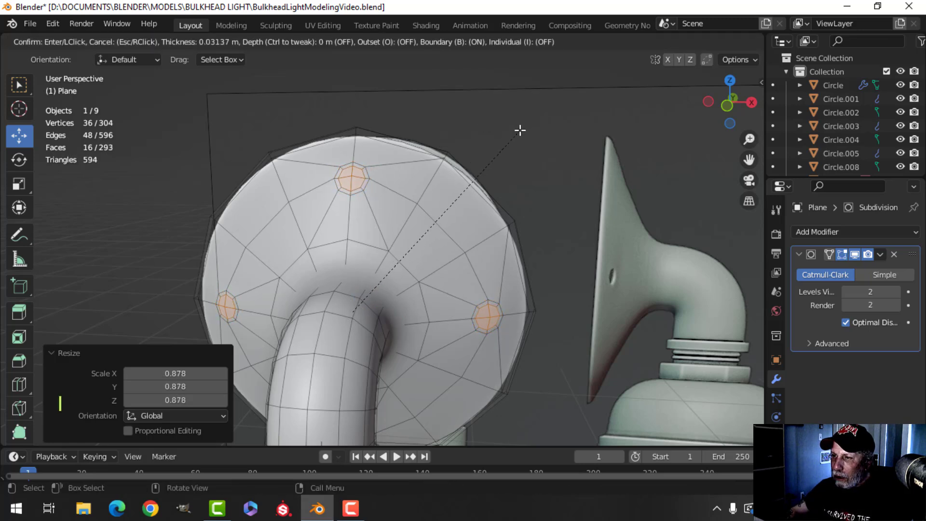
left_click(518, 131)
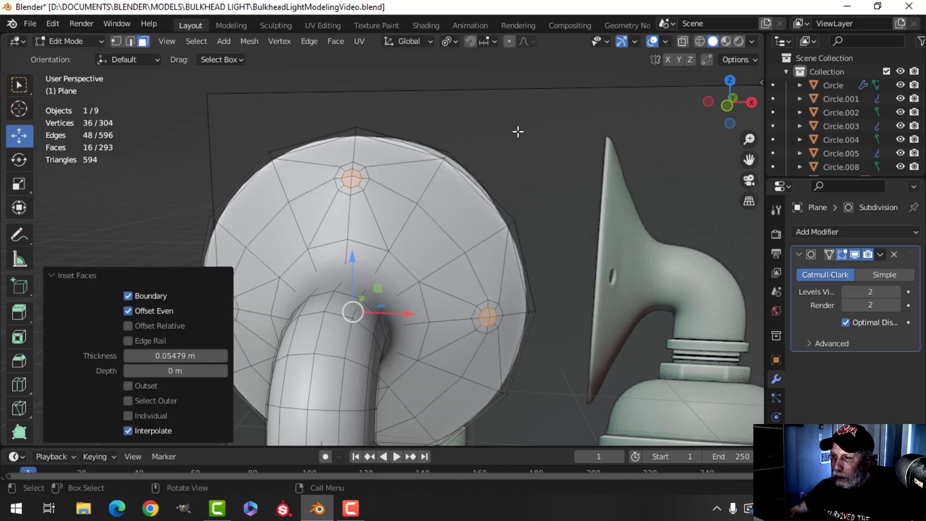
middle_click_drag(508, 158, 486, 156)
key("e")
right_click(488, 155)
key("alt+s")
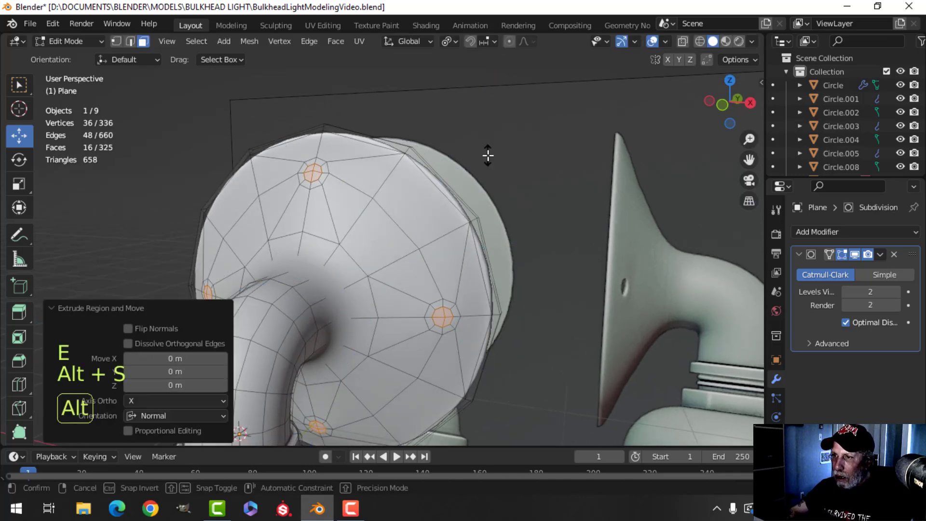
left_click(492, 169)
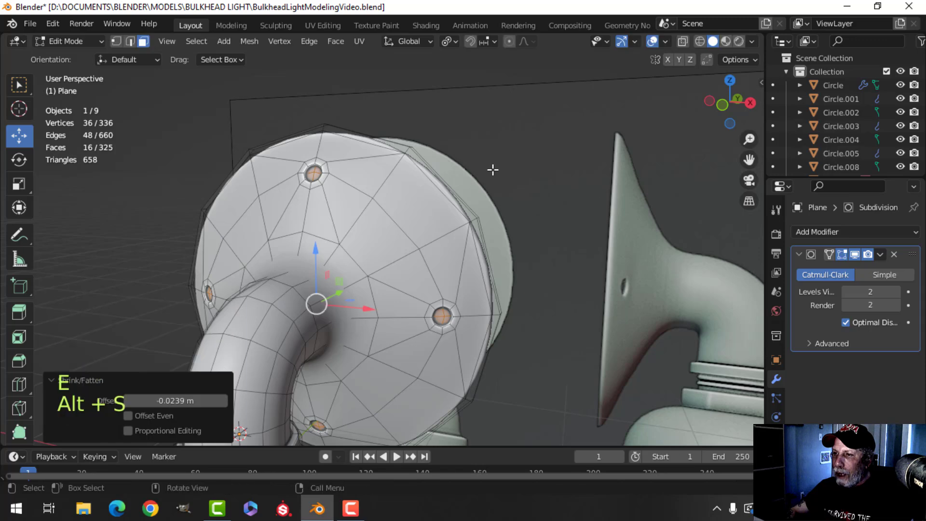
Delete the sunken faces to open the four screw holes, return to Object Mode and deselect everything.
key("x")
left_click(470, 198)
key("Tab")
middle_click_drag(502, 200, 500, 167)
key("alt+a")
Hide the reference image so that only the modelled lamp is displayed.
scroll(513, 239, "down", 4)
middle_click_drag(499, 166, 365, 207)
scroll(329, 143, "up", 5)
middle_click_drag(329, 143, 346, 237, "shift")
scroll(339, 187, "down", 3)
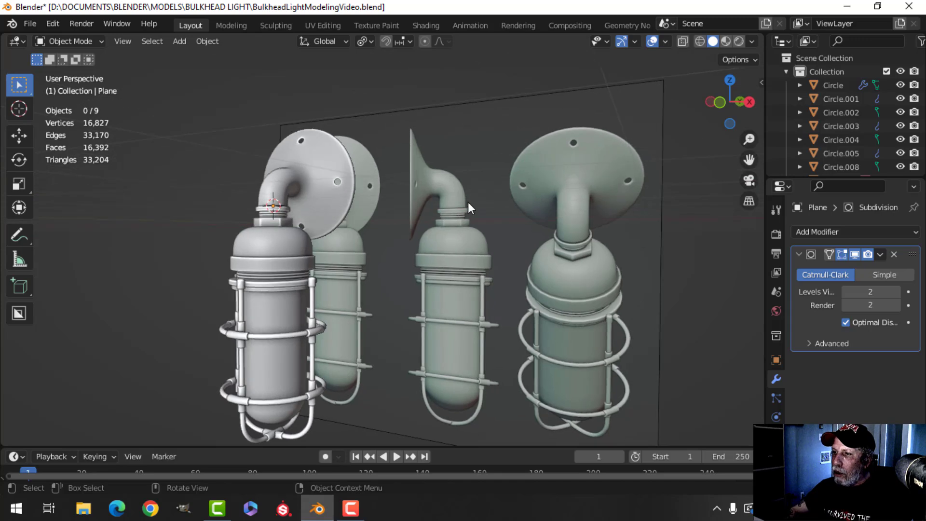
left_click(468, 202)
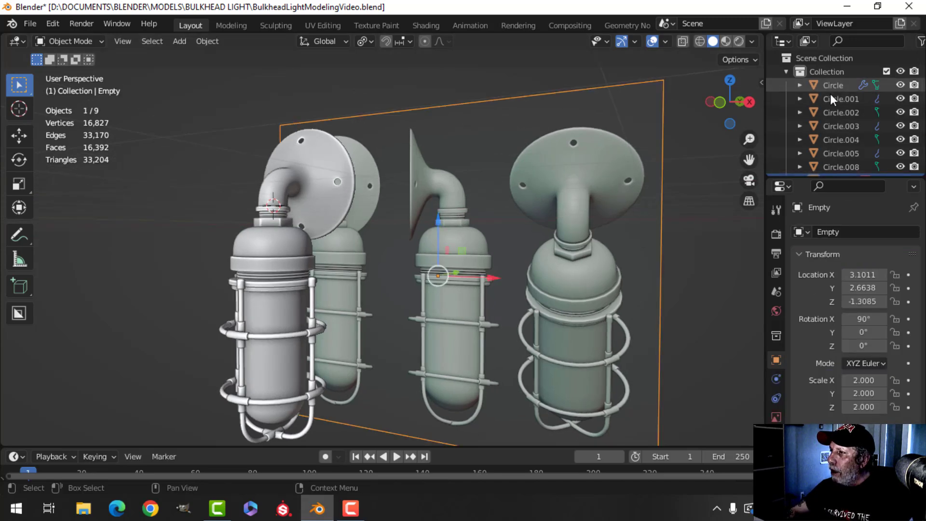
key("h")
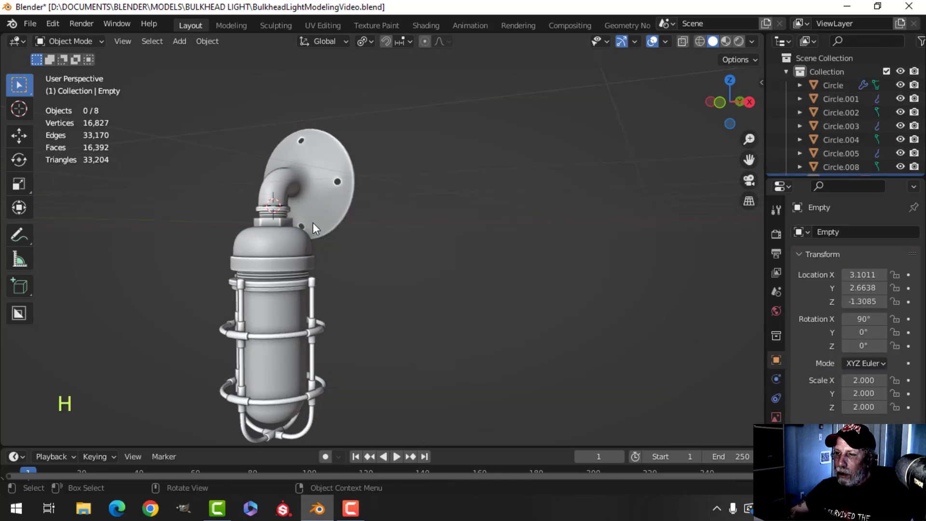
Switch the solid viewport shading's lighting to MatCap with the whole lamp in view.
scroll(311, 228, "down", 1)
middle_click_drag(309, 241, 470, 207, "shift")
scroll(523, 161, "up", 2)
scroll(523, 161, "down", 1)
left_click(752, 42)
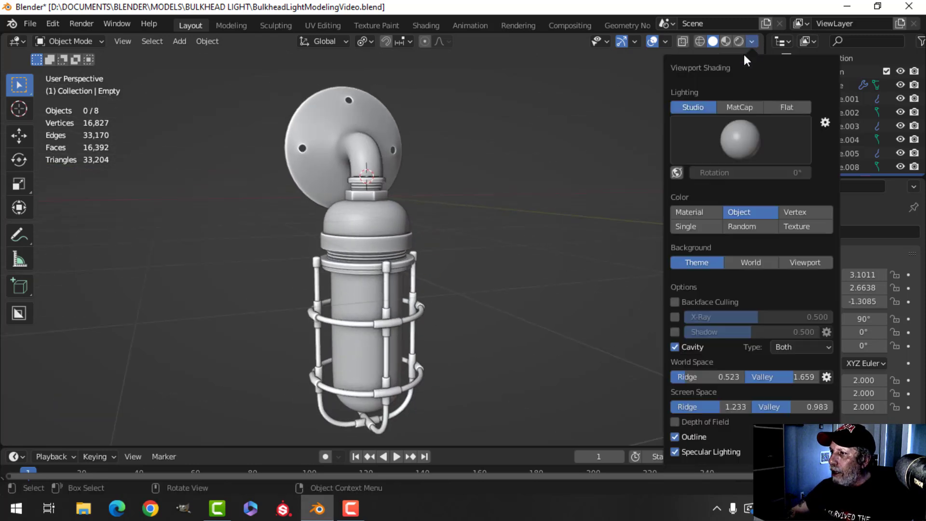
left_click(737, 106)
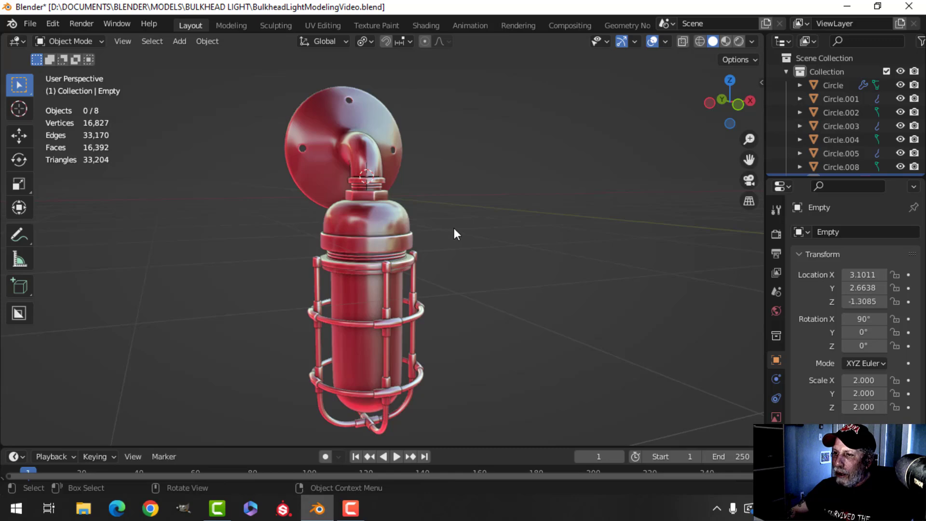
Enable Shadow in the viewport shading and choose the glossy white-grey MatCap for the lamp.
middle_click_drag(455, 231, 518, 176)
scroll(508, 201, "up", 1)
scroll(509, 195, "down", 1)
left_click(752, 41)
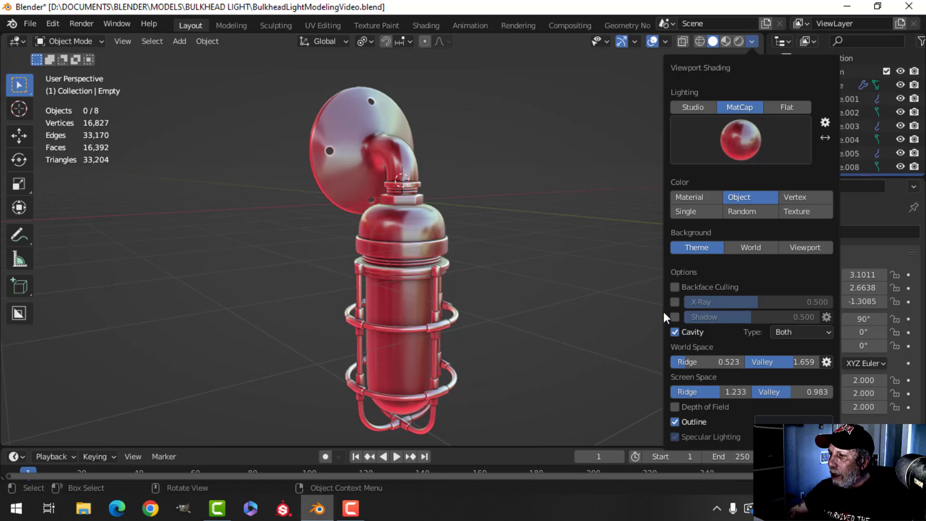
left_click(675, 317)
left_click(749, 140)
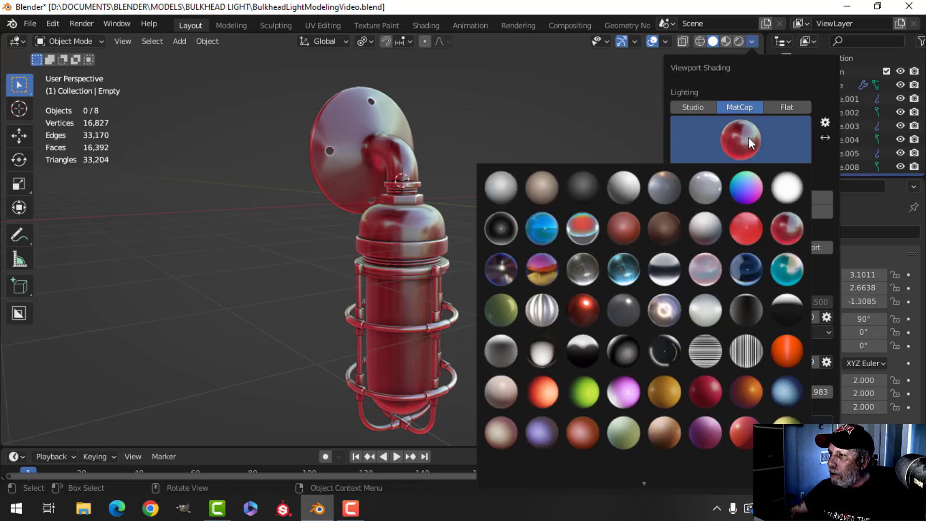
left_click(628, 187)
Turn off the viewport gizmos and overlays for a clean view of the finished lamp.
mouse_move(473, 215)
middle_mouse_down("shift")
mouse_move(467, 178)
mouse_move(466, 201)
middle_mouse_up("shift")
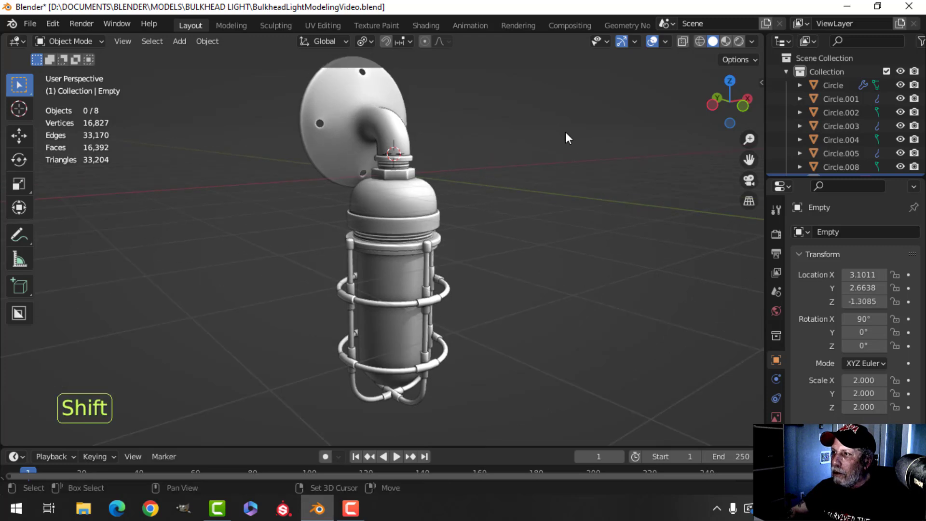
left_click(623, 42)
left_click(652, 42)
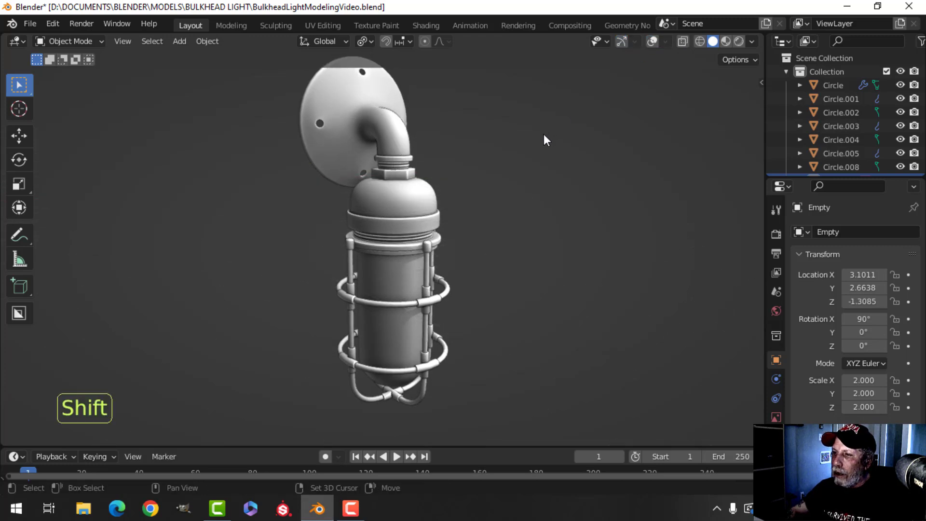
middle_click_drag(545, 140, 381, 147, "shift")
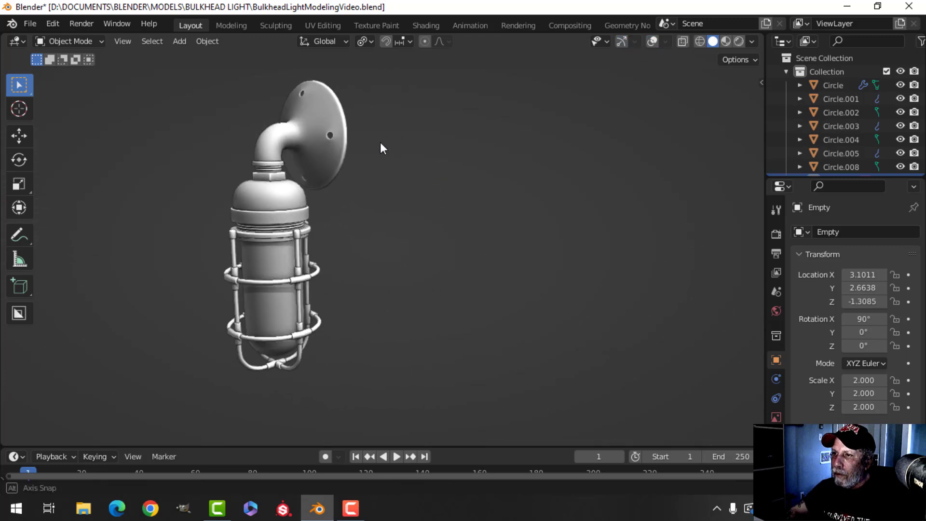
left_click(370, 26)
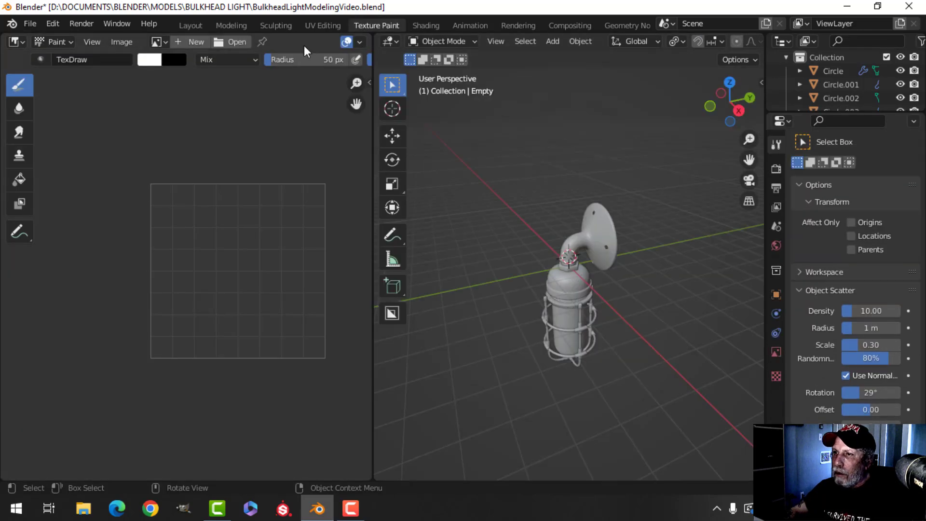
left_click(194, 25)
left_click(366, 41)
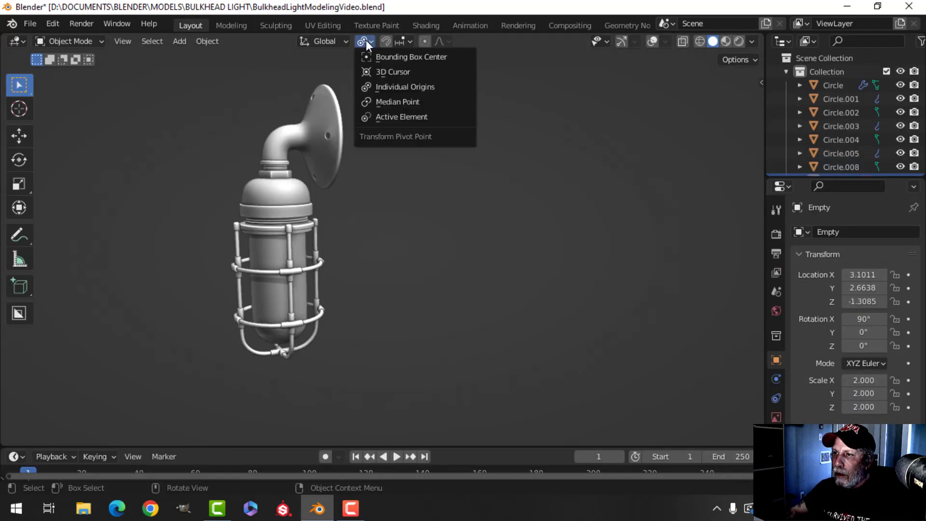
Set the transform pivot point to Median Point and inspect the finished lamp from different angles.
left_click(385, 97)
mouse_move(363, 213)
middle_mouse_down()
mouse_move(330, 160)
mouse_move(381, 211)
middle_mouse_up()
scroll(331, 156, "down", 2)
scroll(352, 187, "up", 2)
scroll(377, 198, "up", 2)
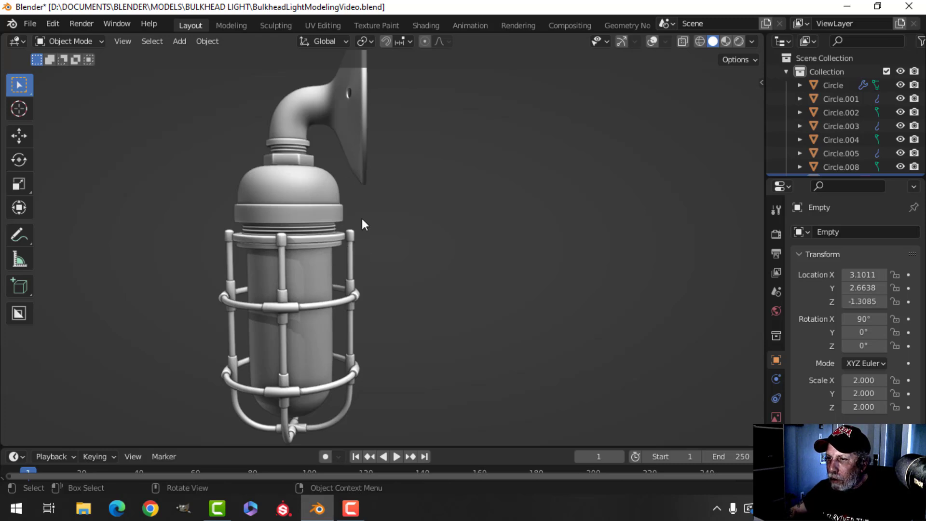
middle_click_drag(363, 200, 459, 236)
scroll(453, 210, "up", 2)
Turn the viewport gizmos and overlays back on and save the file.
left_click(621, 41)
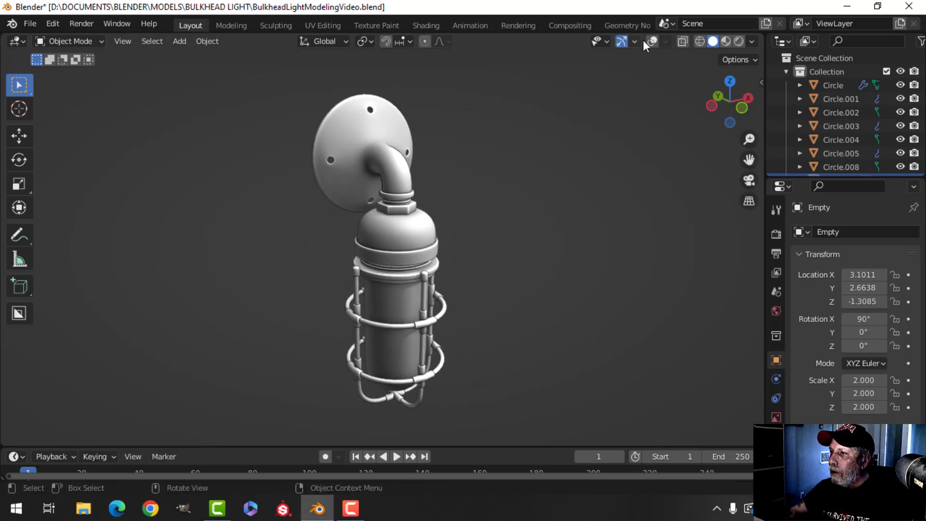
left_click(652, 41)
key("ctrl+s")
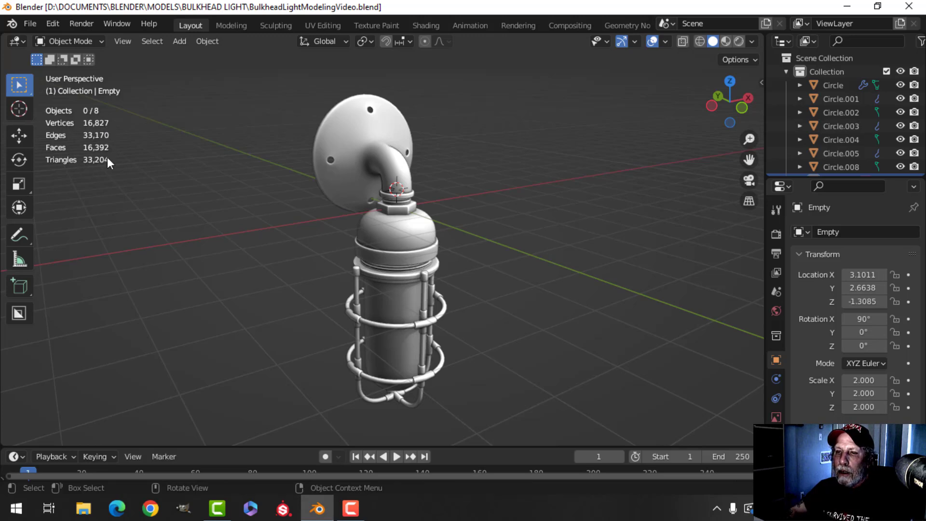
Try the Material colour mode in the solid viewport shading and return it to Object.
middle_click_drag(541, 256, 500, 271)
scroll(482, 243, "up", 2)
scroll(483, 250, "down", 2)
middle_click_drag(471, 234, 492, 242)
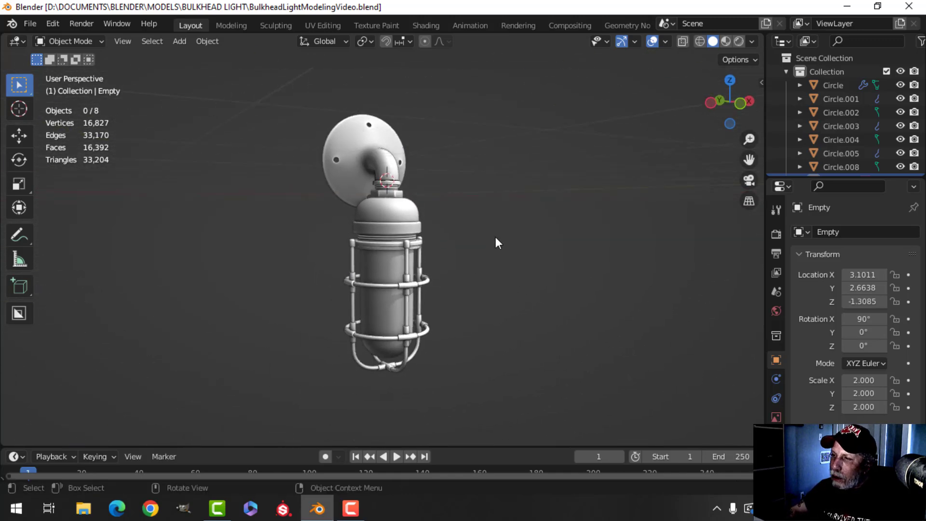
left_click(751, 40)
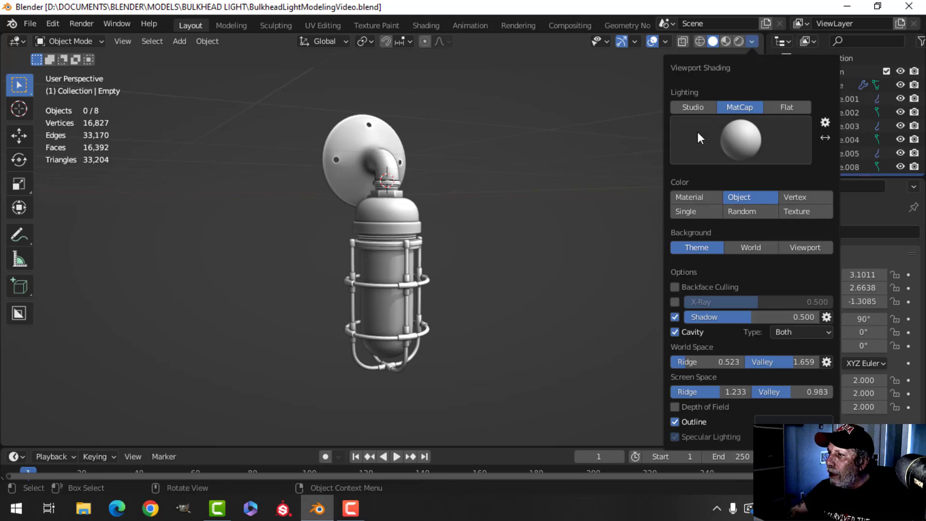
left_click(694, 195)
left_click(748, 197)
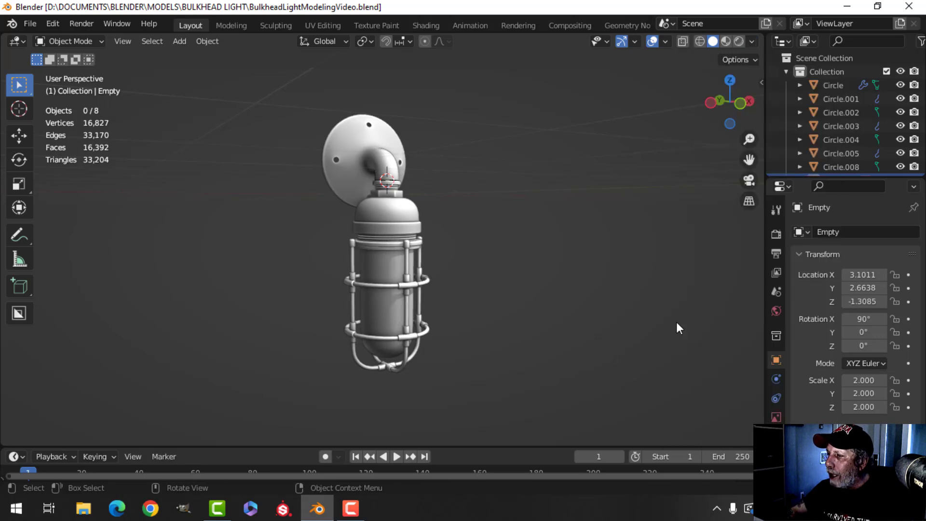
Set the viewport display colour of the active Empty to dark grey, hex 4E4E4E.
scroll(404, 277, "down", 1)
scroll(405, 277, "up", 3)
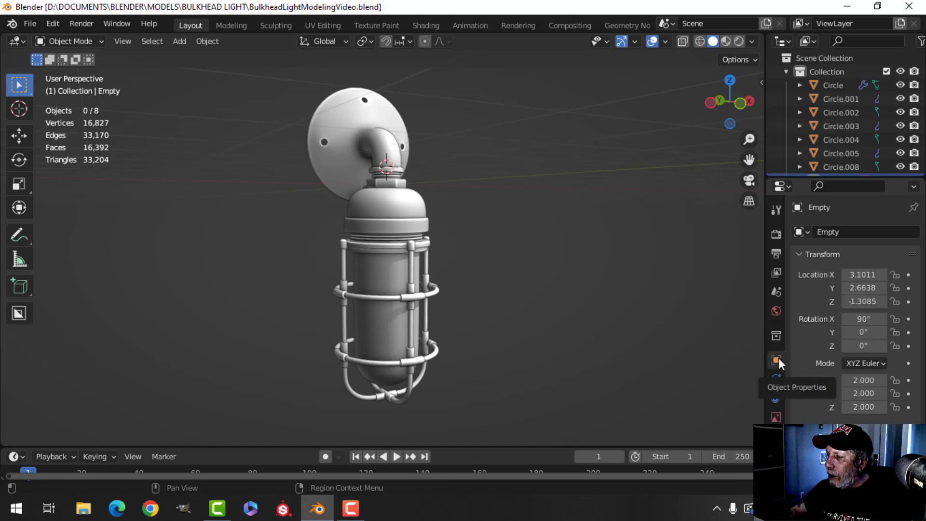
scroll(807, 400, "down", 6)
left_click(821, 366)
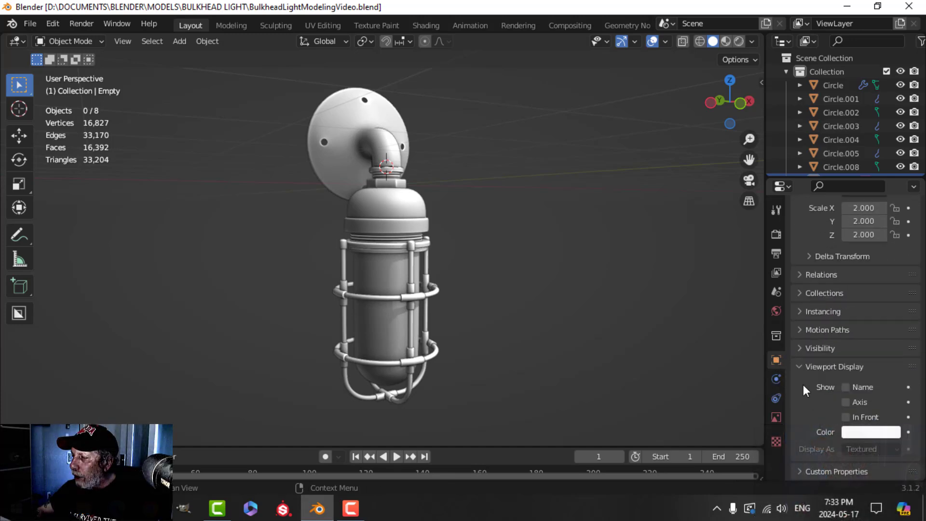
left_click(876, 432)
left_click(890, 306)
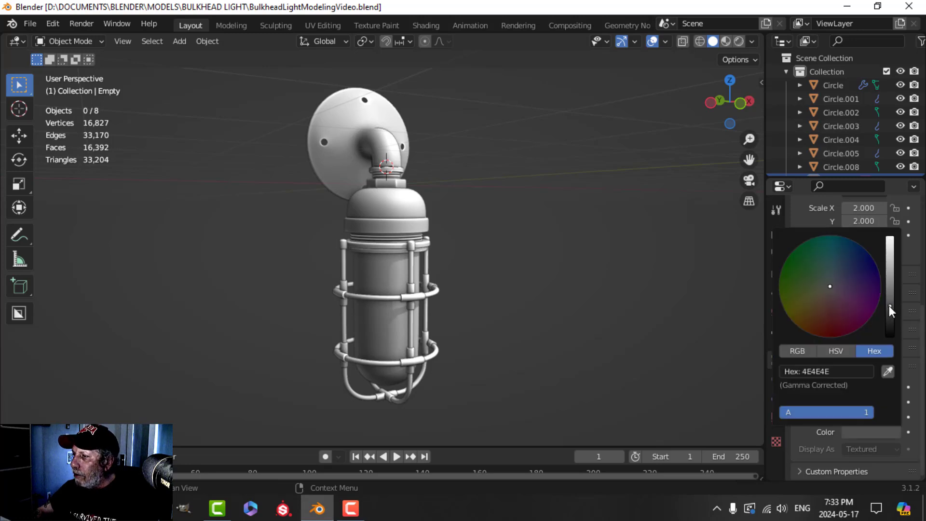
Set the viewport display colour of the wall plate and elbow to grey, hex 686868.
left_click(391, 154)
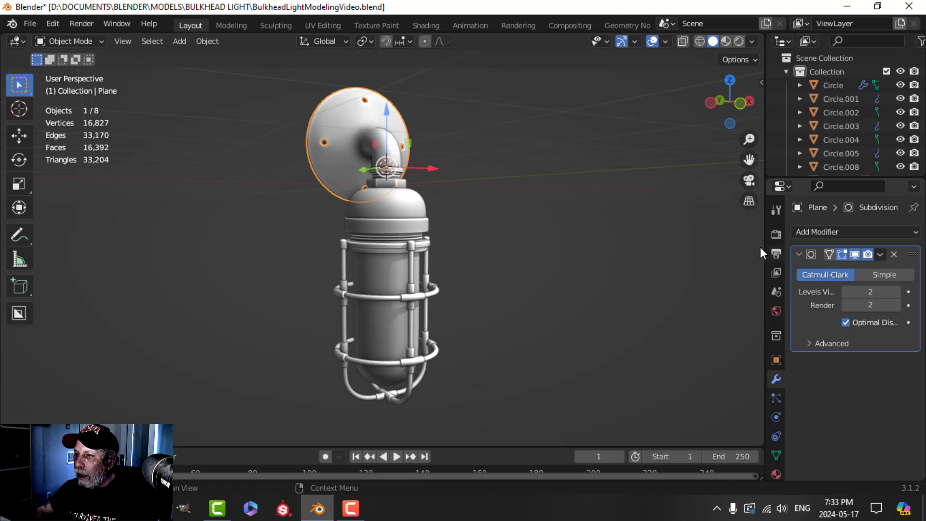
left_click(776, 360)
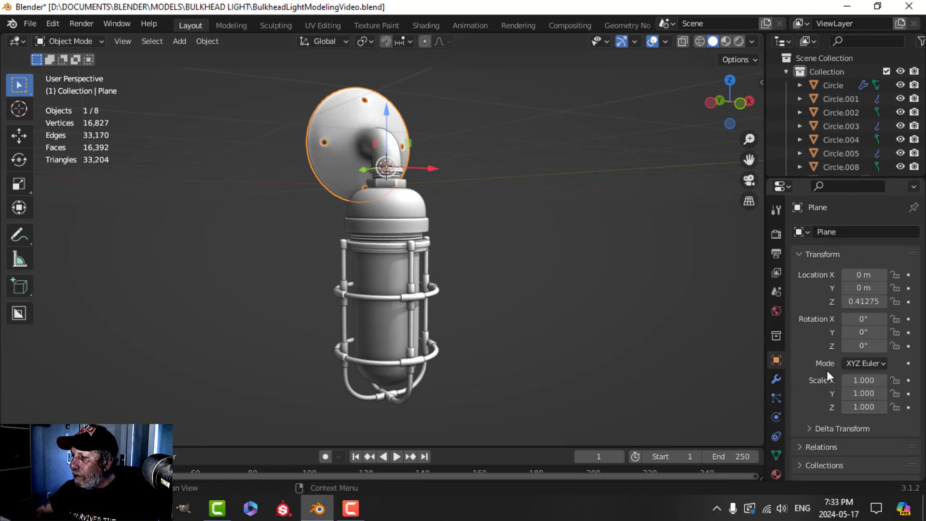
scroll(827, 370, "down", 10)
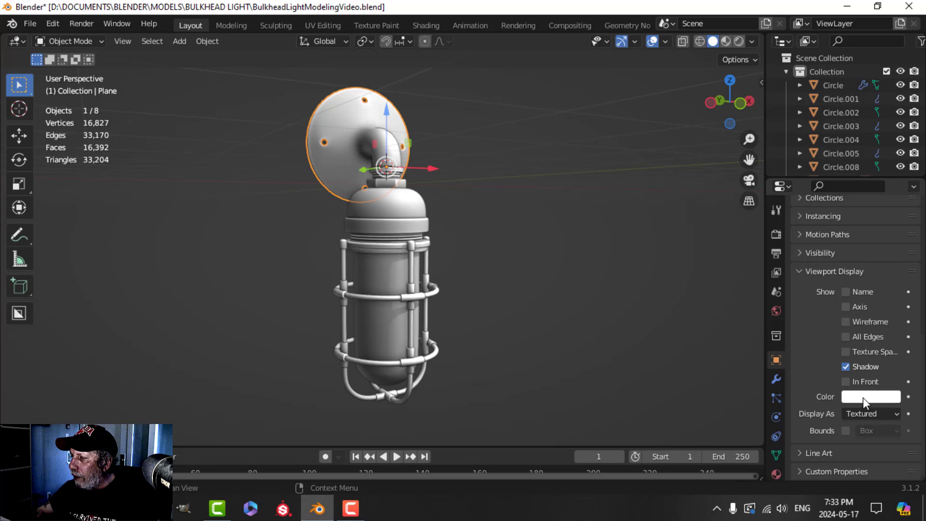
left_click(864, 398)
left_click_drag(890, 202, 891, 260)
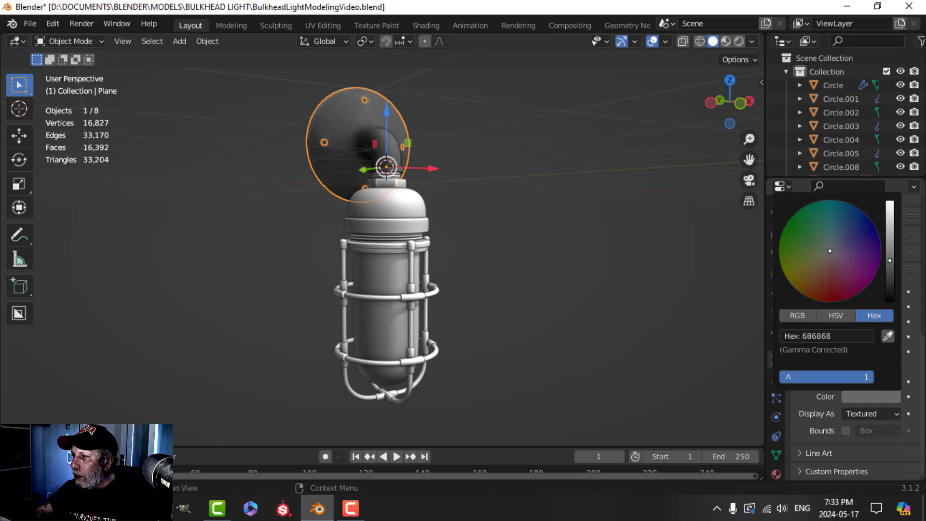
key("alt+a")
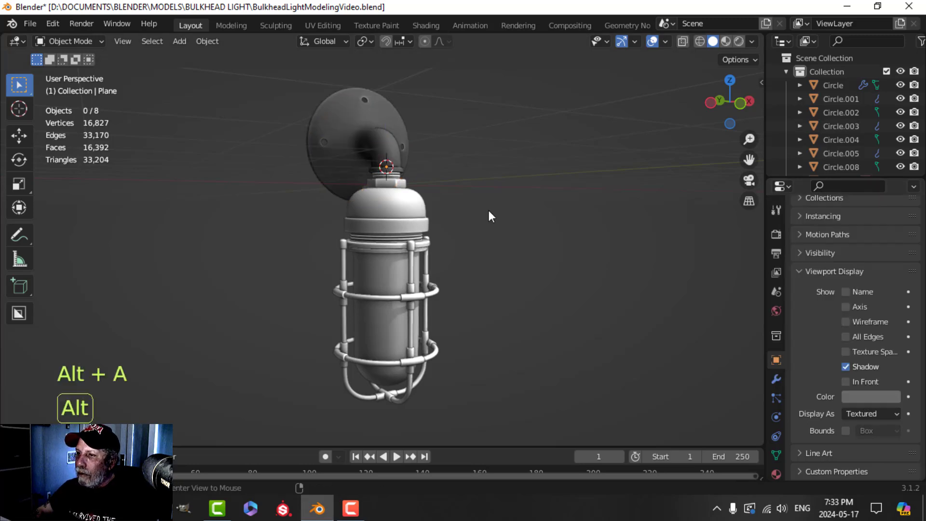
Change the viewport display colour of the wall plate and elbow to orange, hex E59131.
scroll(471, 229, "up", 5)
left_click(378, 187)
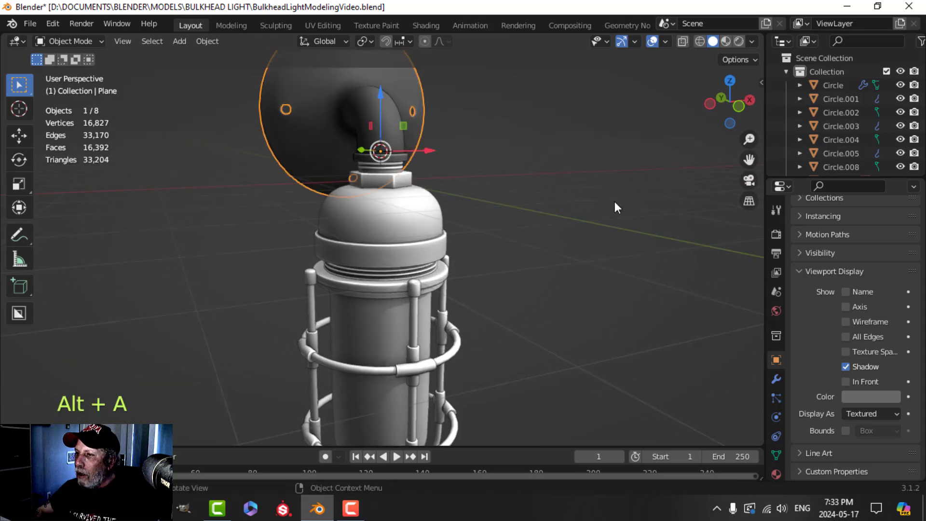
left_click(876, 396)
left_click(814, 290)
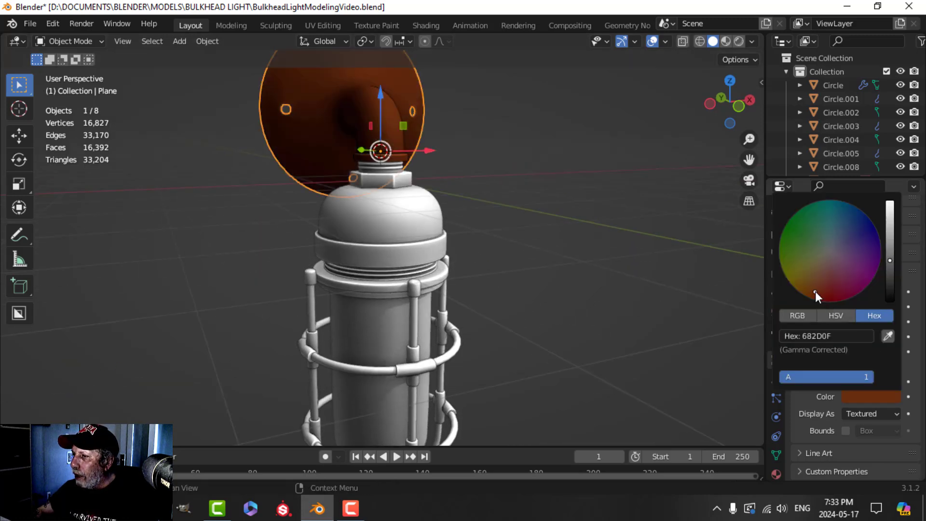
left_click_drag(890, 252, 890, 209)
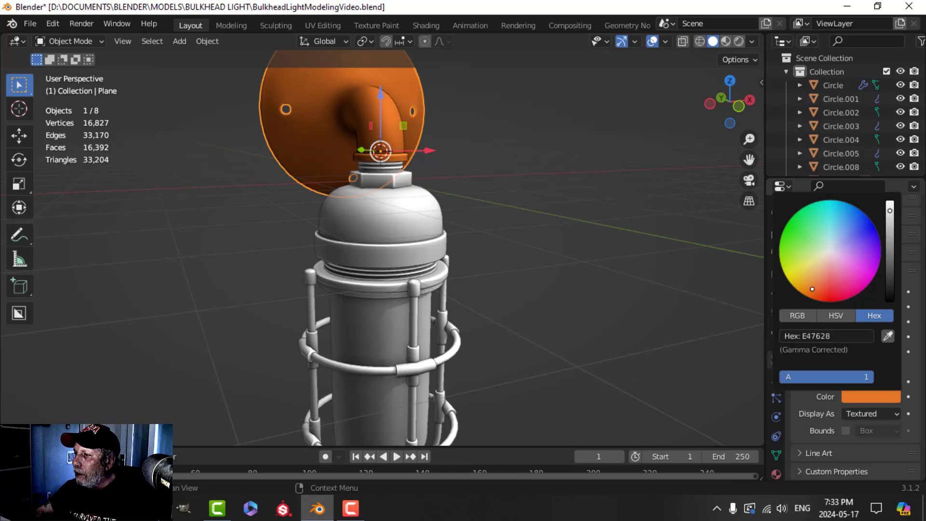
left_click(805, 288)
left_click(806, 290)
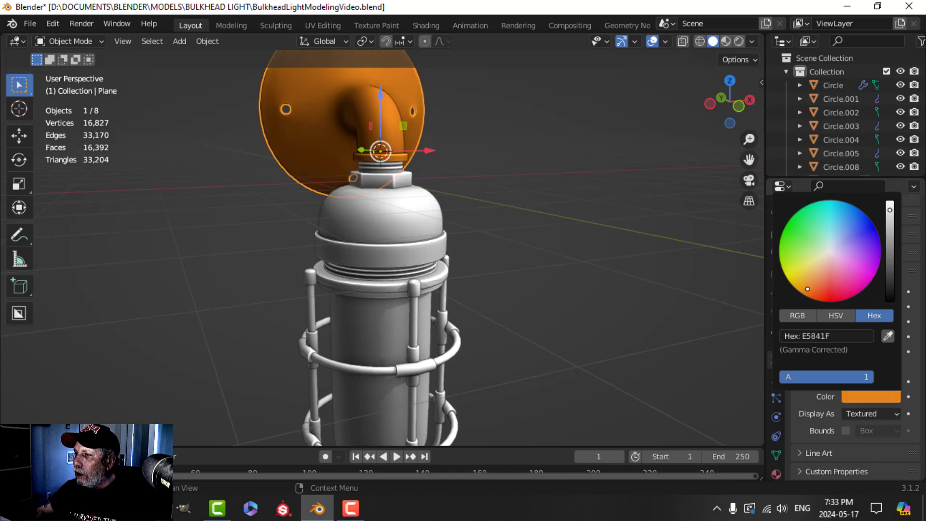
middle_click_drag(507, 251, 569, 270)
key("alt+a")
scroll(475, 242, "down", 2)
scroll(563, 242, "up", 3)
middle_click_drag(598, 249, 566, 240)
Copy the hex value of the wall plate's orange display colour for reuse on other parts.
left_click(858, 395)
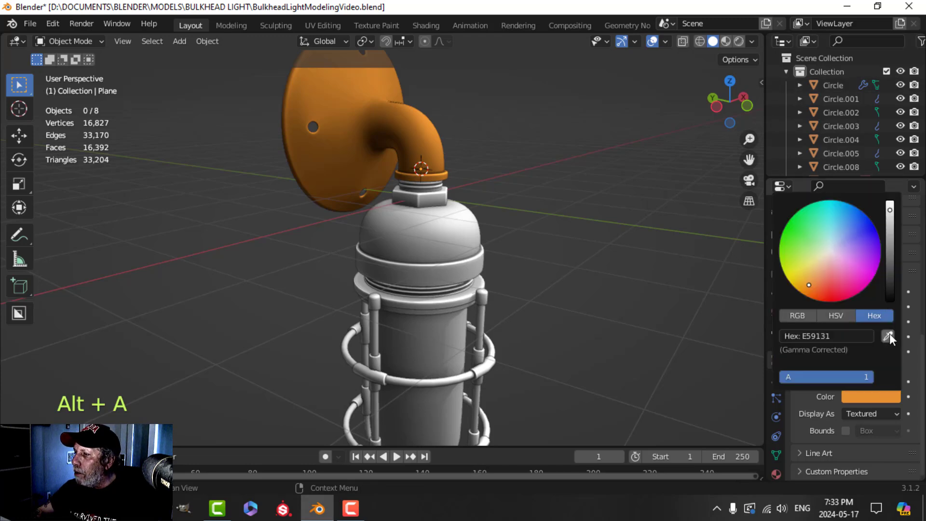
left_click(838, 337)
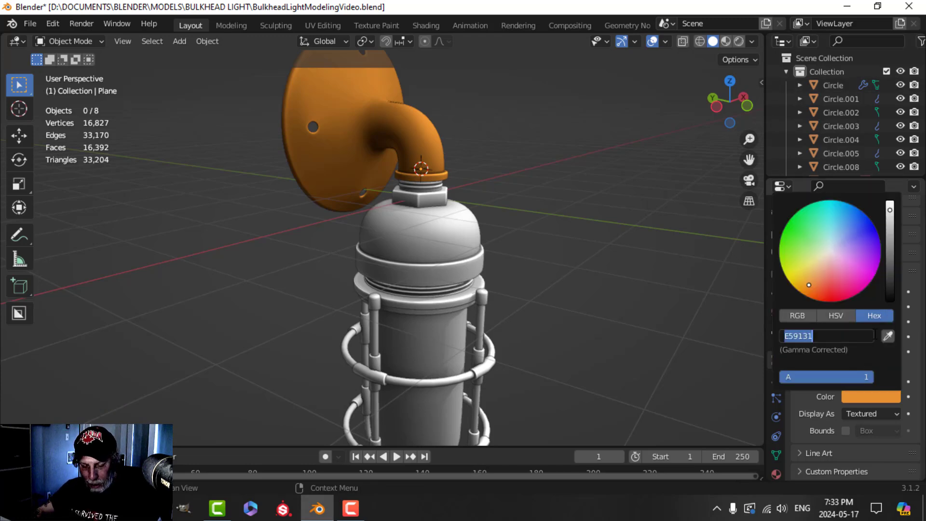
key("ctrl+c")
key("Return")
Apply the copied orange E59131 as the display colour of the hex nut below the elbow.
scroll(534, 248, "down", 1)
middle_click_drag(505, 248, 497, 236, "shift")
middle_click_drag(497, 236, 468, 219)
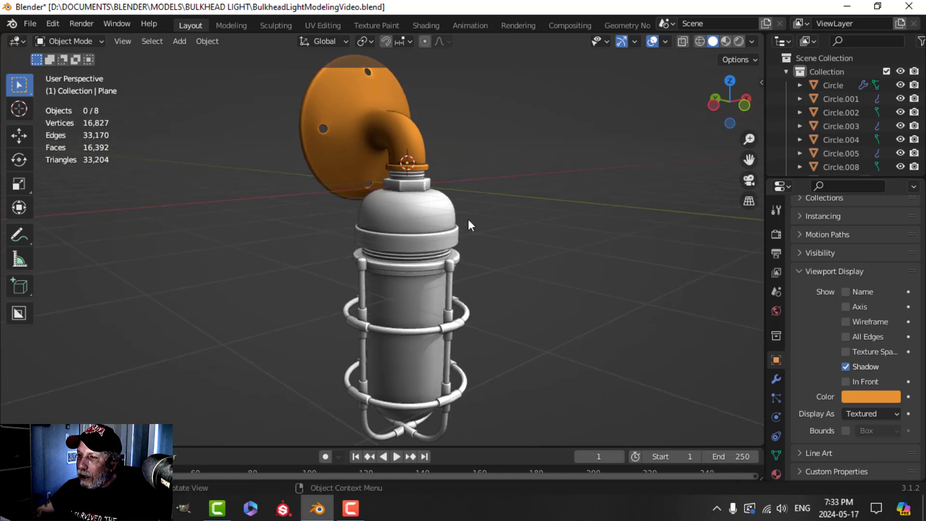
left_click(421, 182)
left_click(863, 396)
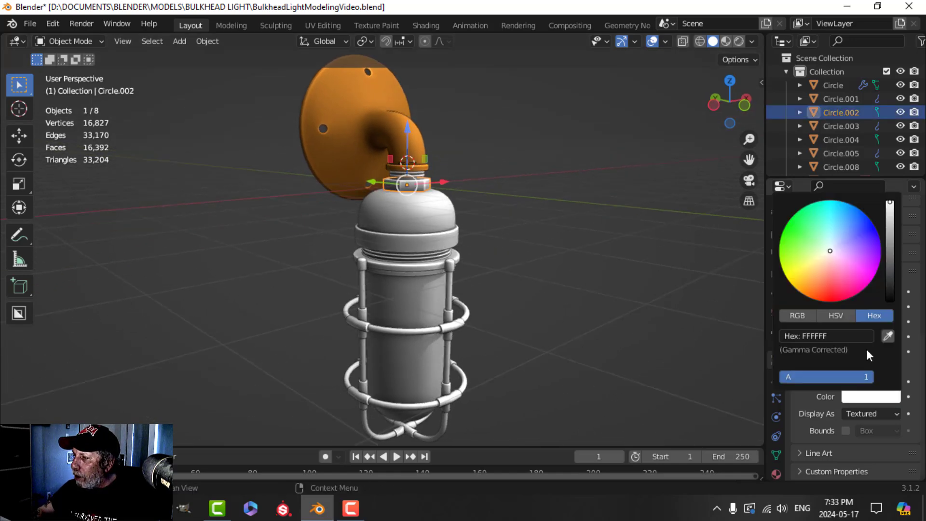
key("ctrl+v")
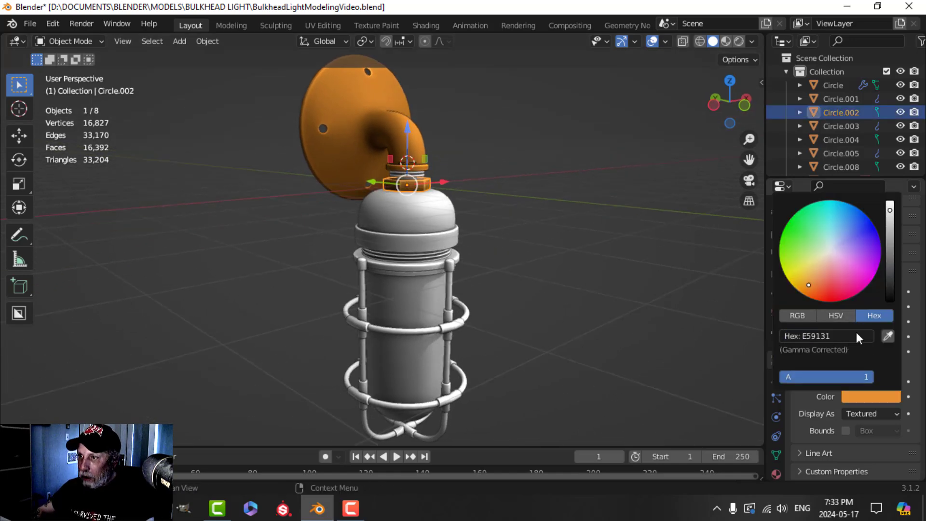
Apply the copied orange E59131 as the display colour of the domed lamp cap.
left_click(428, 219)
left_click(864, 396)
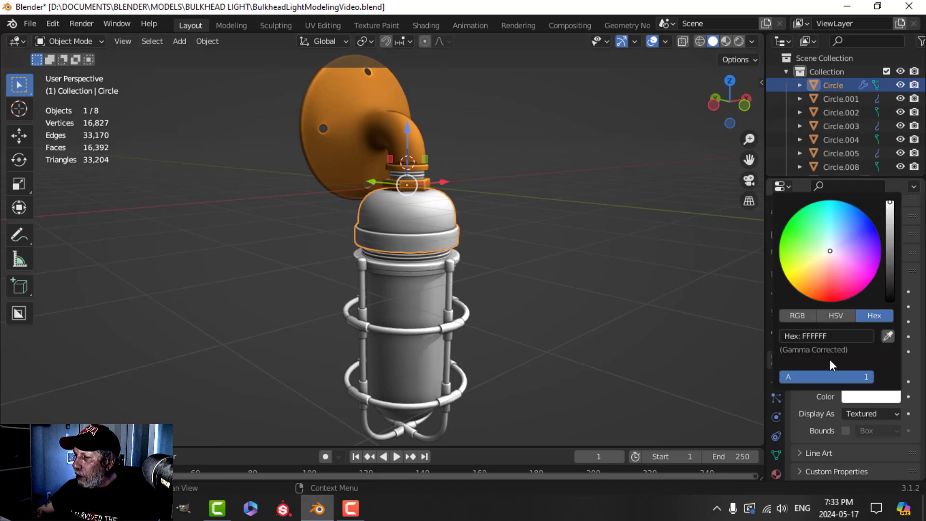
left_click(831, 335)
key("ctrl+v")
key("Return")
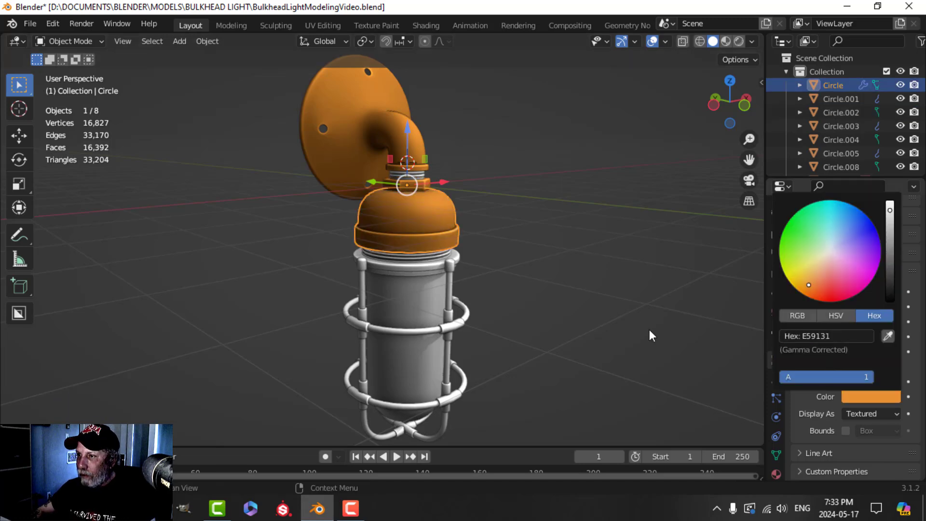
key("alt+a")
Apply the copied orange E59131 as the display colour of the glass tube and collar object.
scroll(502, 289, "up", 3)
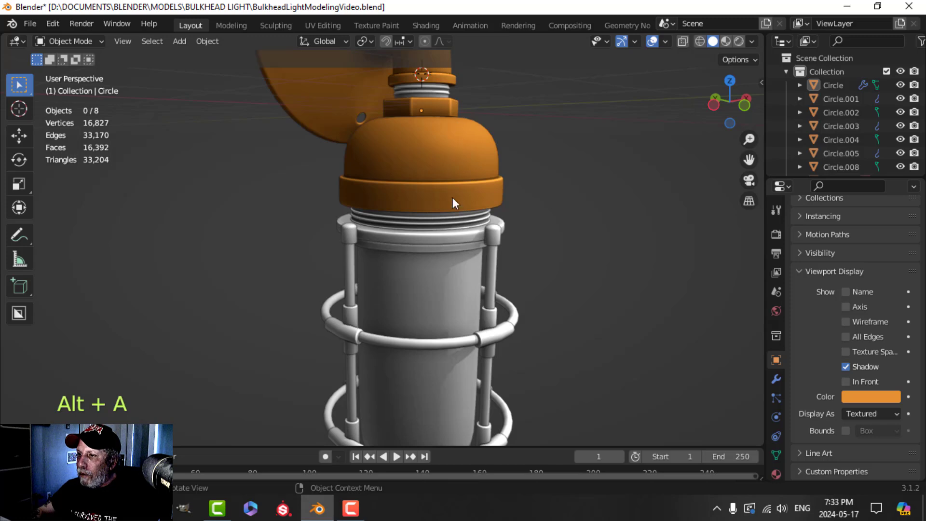
left_click(454, 236)
left_click(854, 397)
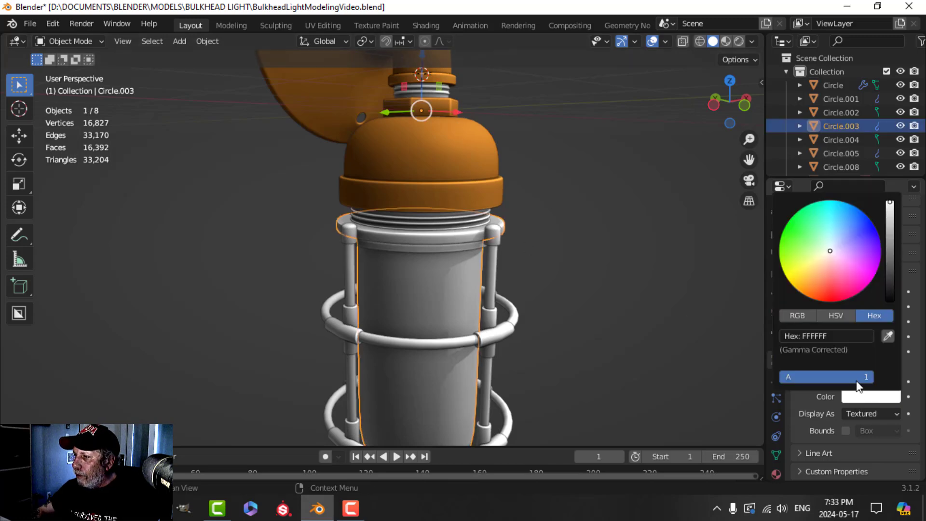
left_click(832, 336)
key("ctrl+v")
key("Return")
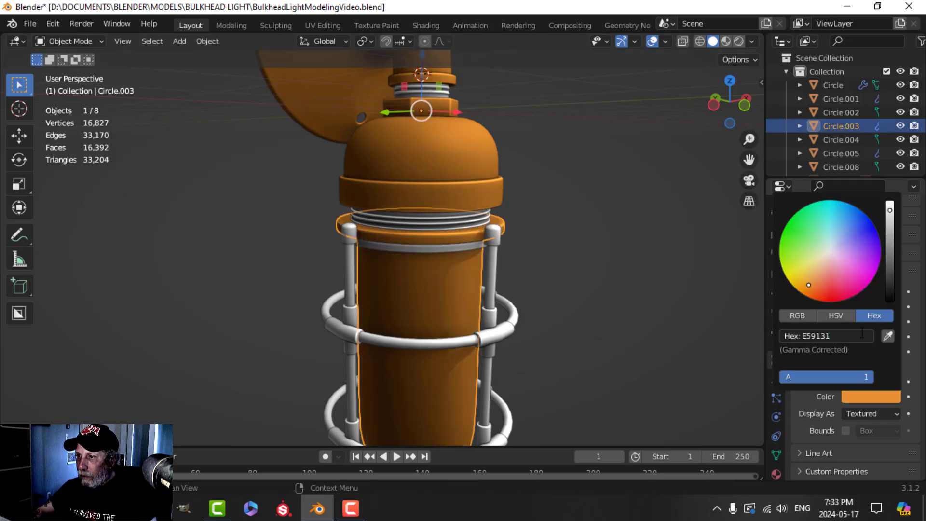
key("alt+a")
Select all linked faces of the glass tube and separate them from the collar into their own object.
middle_click_drag(438, 295, 438, 238, "shift")
middle_click_drag(473, 282, 421, 283)
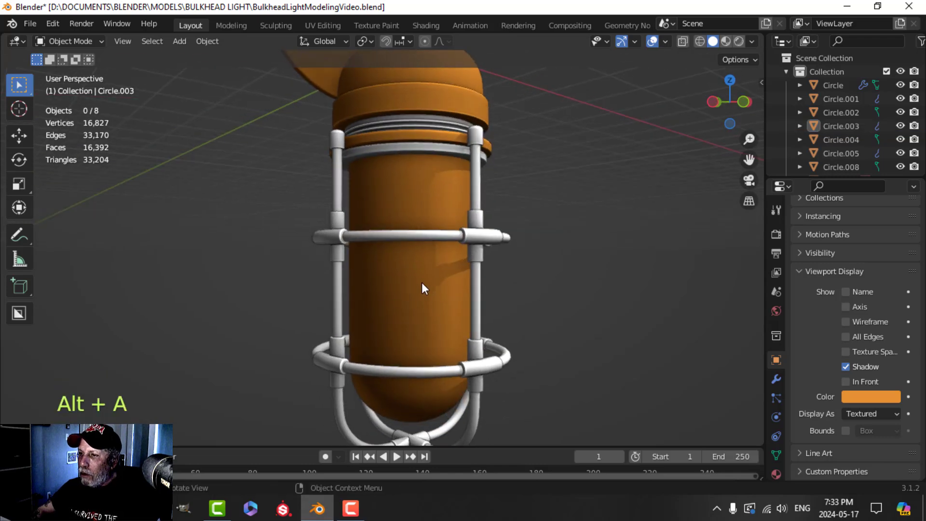
left_click(442, 292)
key("Tab")
key("alt+a")
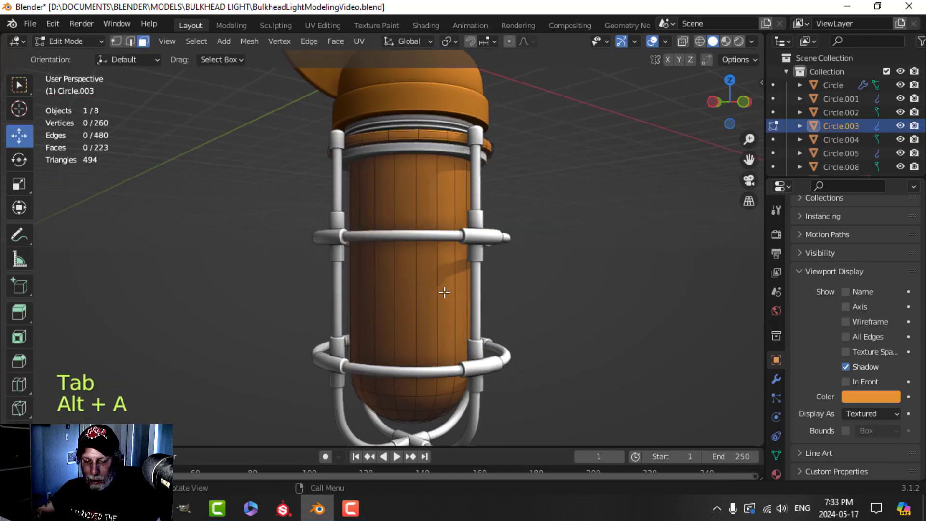
key("3")
left_click(408, 293, "alt")
key("ctrl+l")
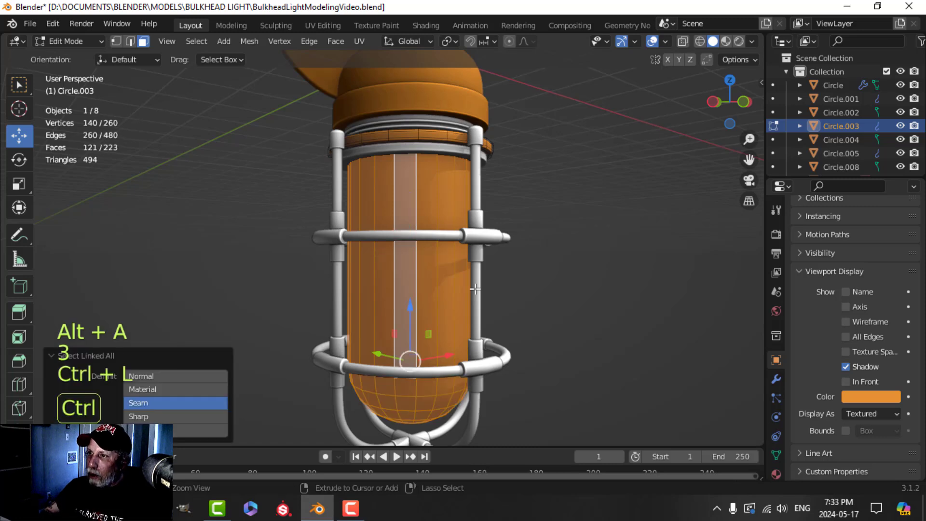
key("p")
left_click(475, 290)
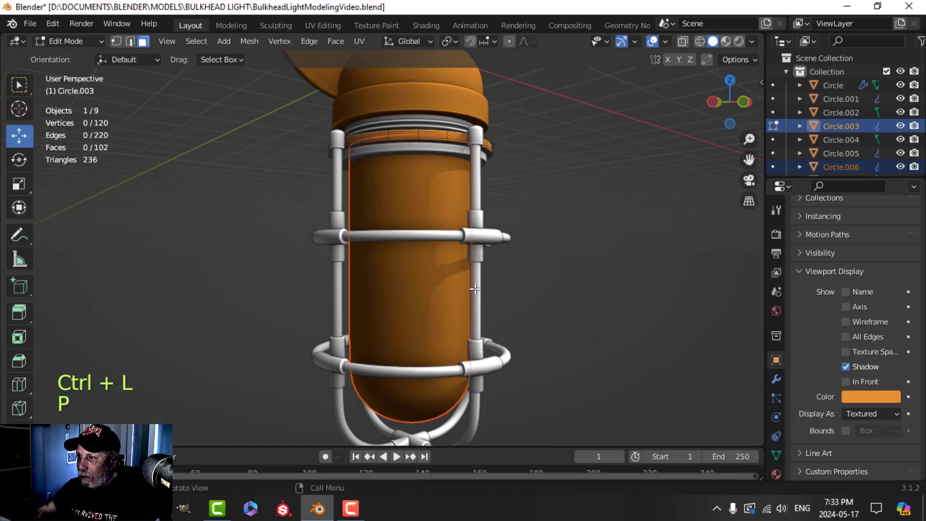
key("Tab")
key("alt+a")
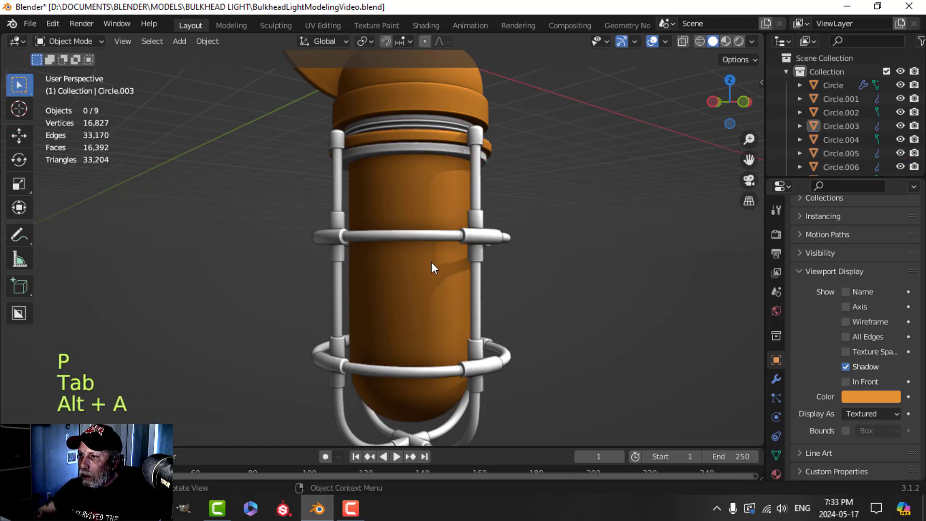
Apply the copied orange E59131 as the display colour of the end caps on top of the cage bars.
left_click(478, 137)
left_click(871, 397)
left_click(841, 335)
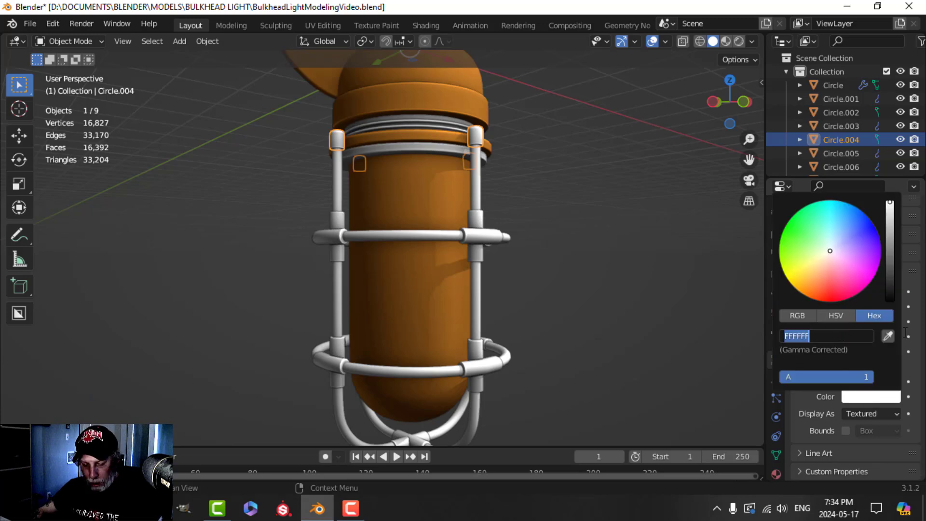
key("ctrl+v")
key("Return")
Apply the copied orange E59131 as the display colour of the cage bars and rings.
left_click(478, 168)
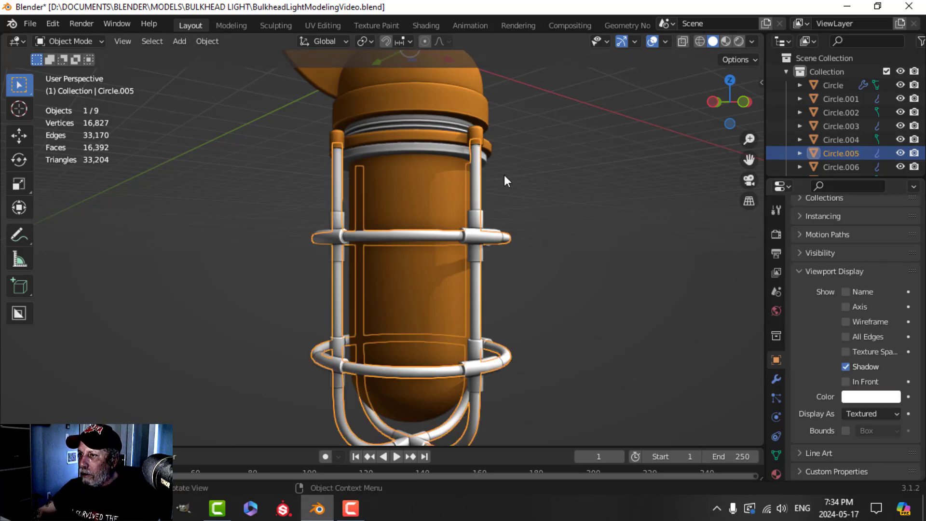
left_click(871, 397)
left_click(847, 335)
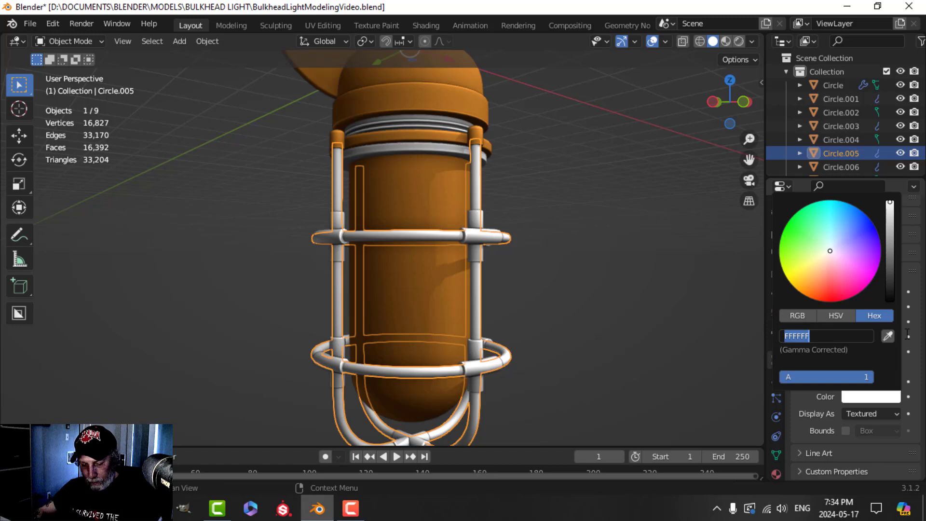
key("ctrl+v")
key("Return")
Apply the copied orange E59131 as the display colour of the cross-shaped connectors on the cage, then clear the selection.
left_click(476, 242)
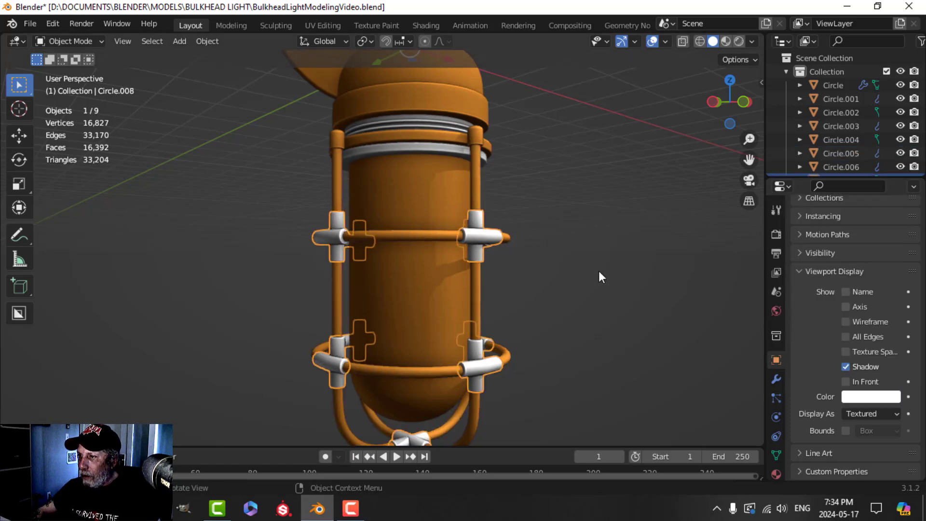
left_click(852, 397)
left_click(842, 336)
key("ctrl+v")
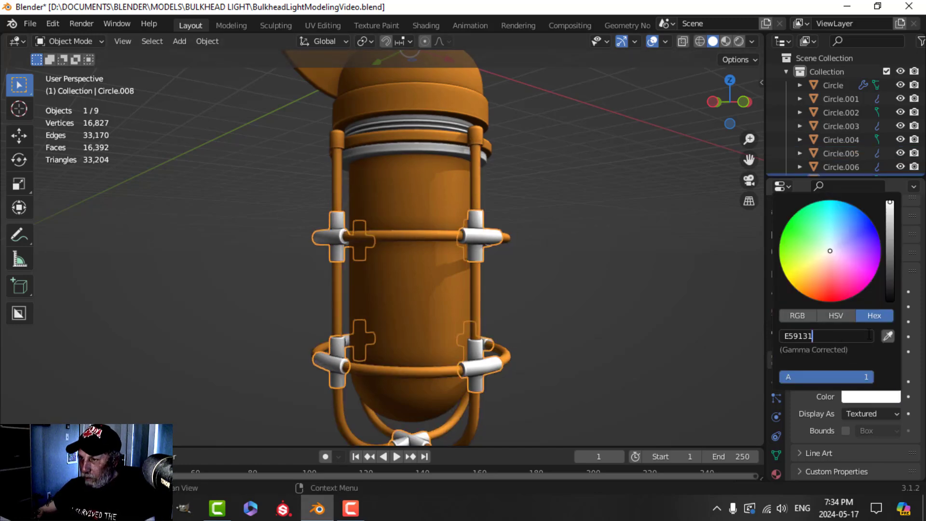
key("Return")
key("alt+a")
Darken the display colour of the threaded collar pieces to a mid grey and deselect them.
middle_click_drag(360, 296, 410, 267)
scroll(444, 233, "up", 1)
scroll(410, 263, "up", 1)
left_click(412, 215)
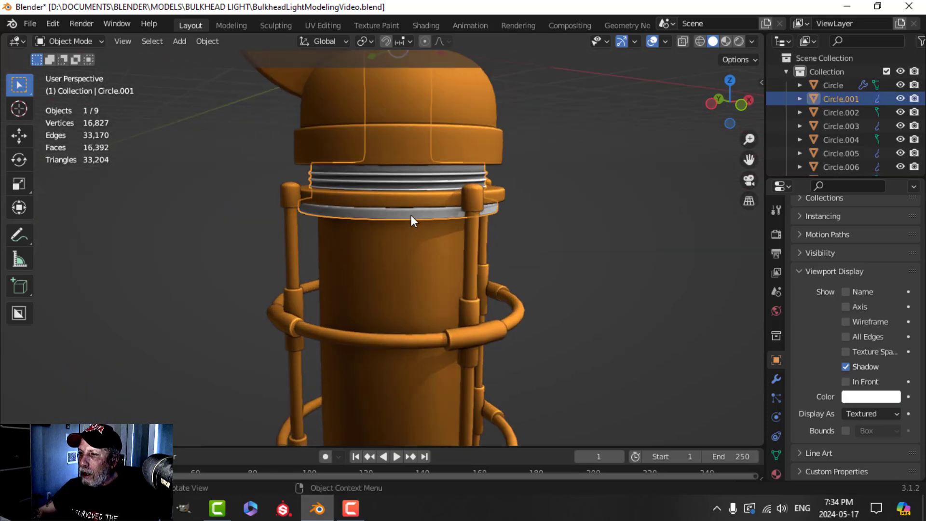
left_click(873, 396)
left_click_drag(891, 246, 890, 252)
scroll(510, 232, "down", 4)
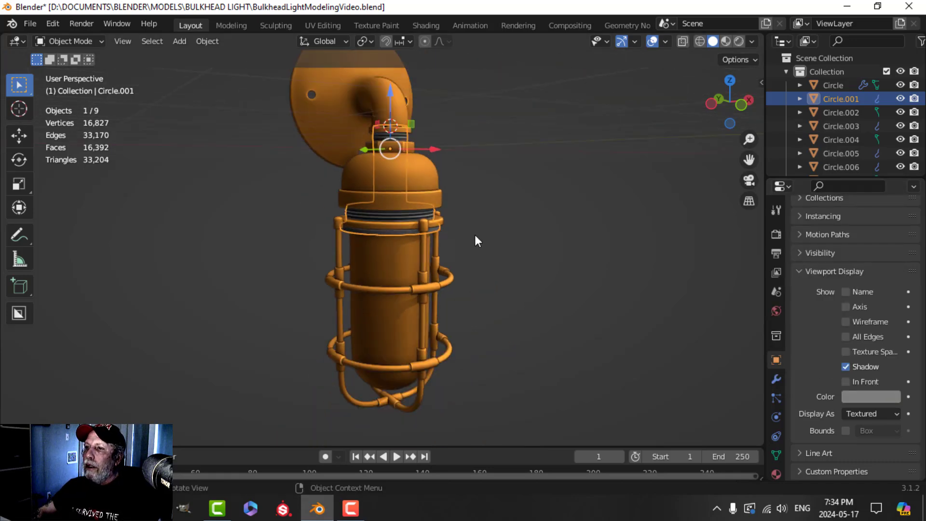
key("alt+a")
Set the glass tube's display colour to pale blue C9CEE5 and lower its alpha to make it semi-transparent.
middle_click_drag(409, 215, 423, 227, "shift")
scroll(519, 291, "up", 1)
middle_click_drag(520, 293, 428, 265, "shift")
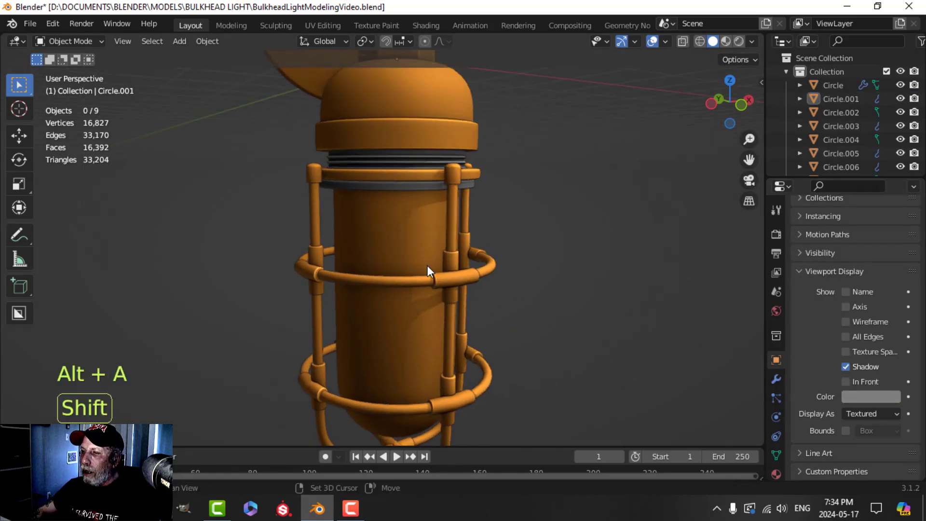
left_click(428, 266)
left_click(879, 396)
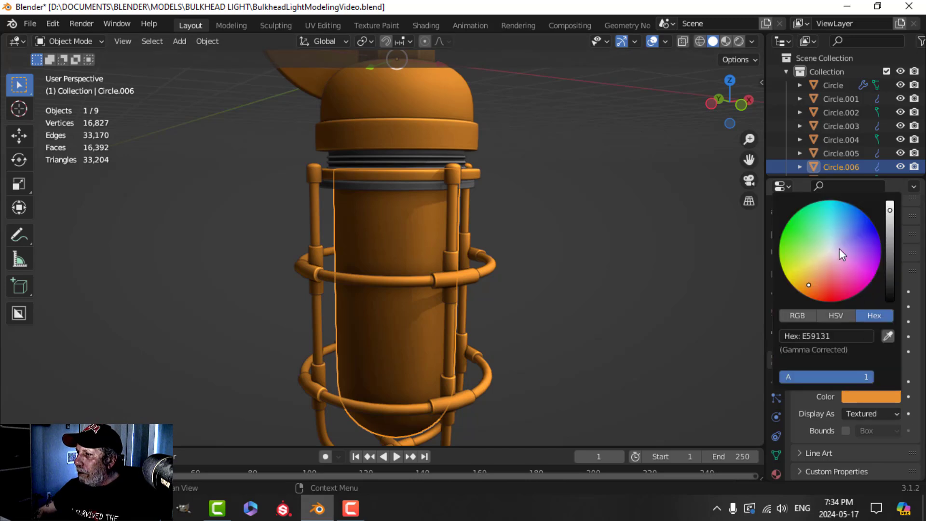
left_click_drag(840, 248, 836, 246)
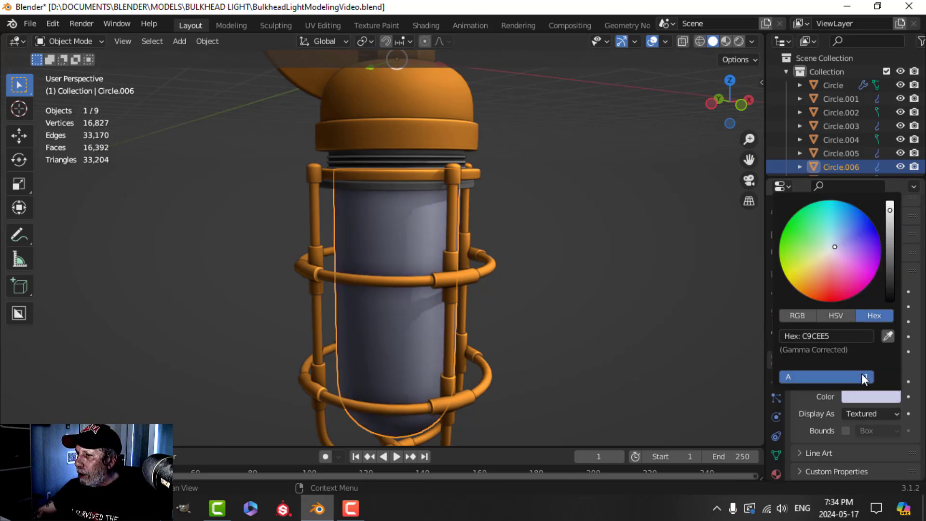
left_click_drag(861, 373, 835, 374)
key("alt+a")
Bring the whole lamp into view and save the file.
scroll(518, 263, "down", 4)
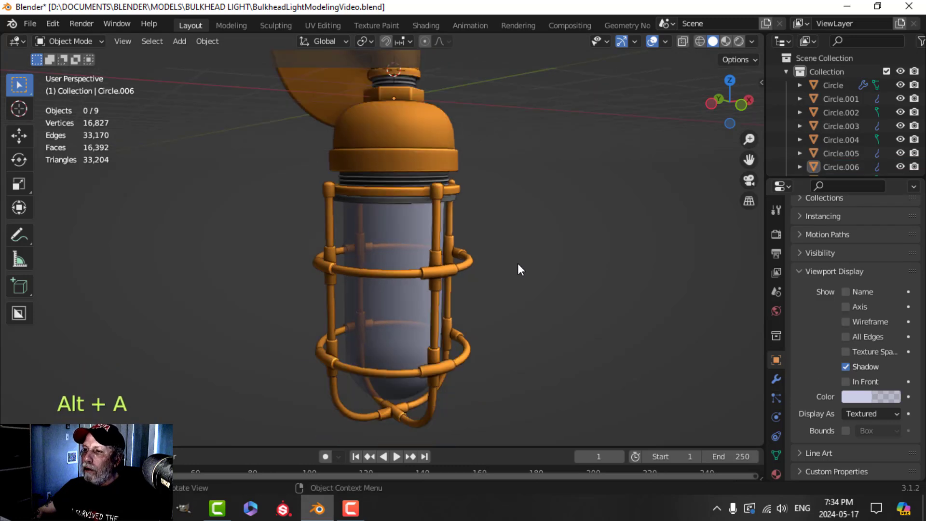
middle_click_drag(517, 263, 522, 286, "shift")
key("ctrl+s")
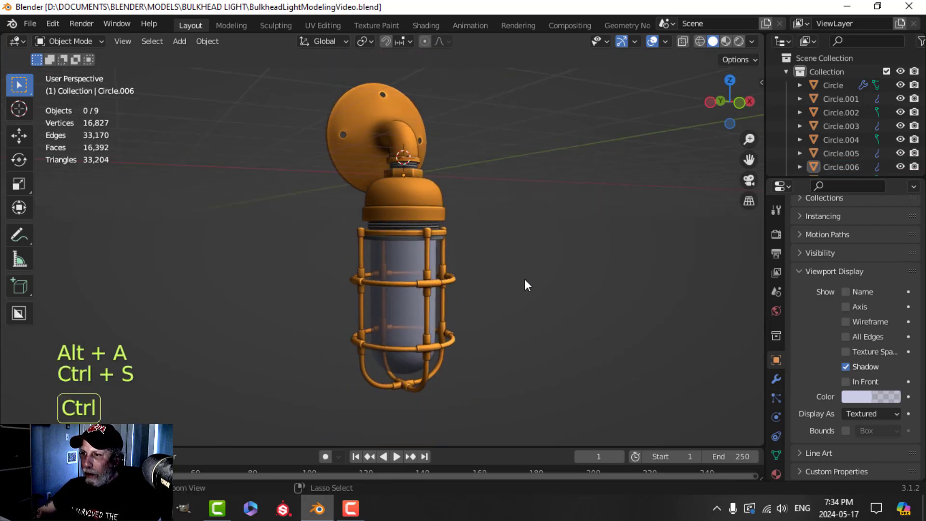
Turn off the Statistics overlay and choose a glossy grey MatCap for the viewport lighting.
left_click(666, 41)
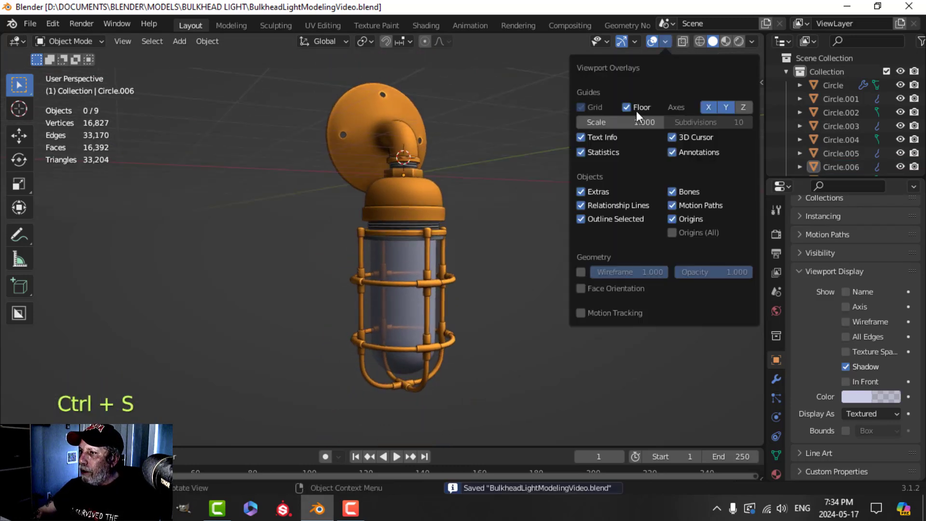
left_click(601, 152)
left_click(753, 41)
left_click(737, 141)
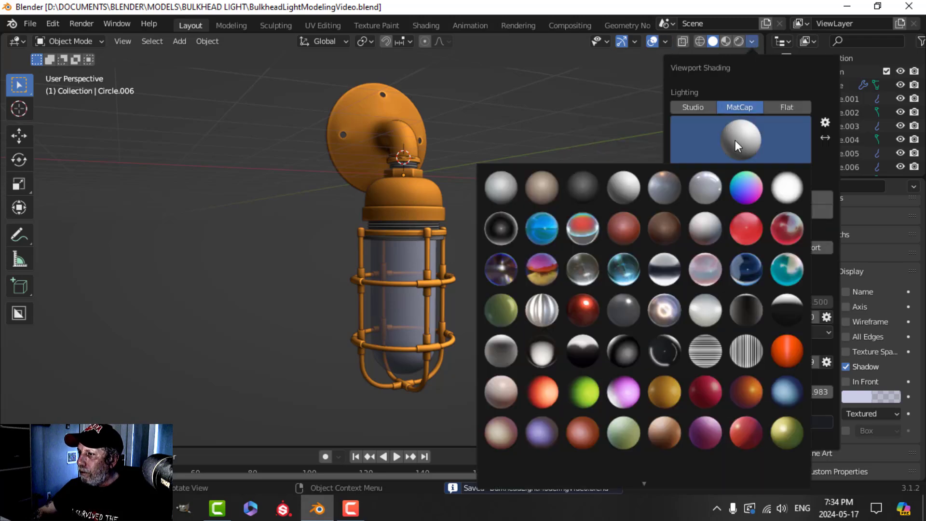
scroll(472, 256, "up", 4)
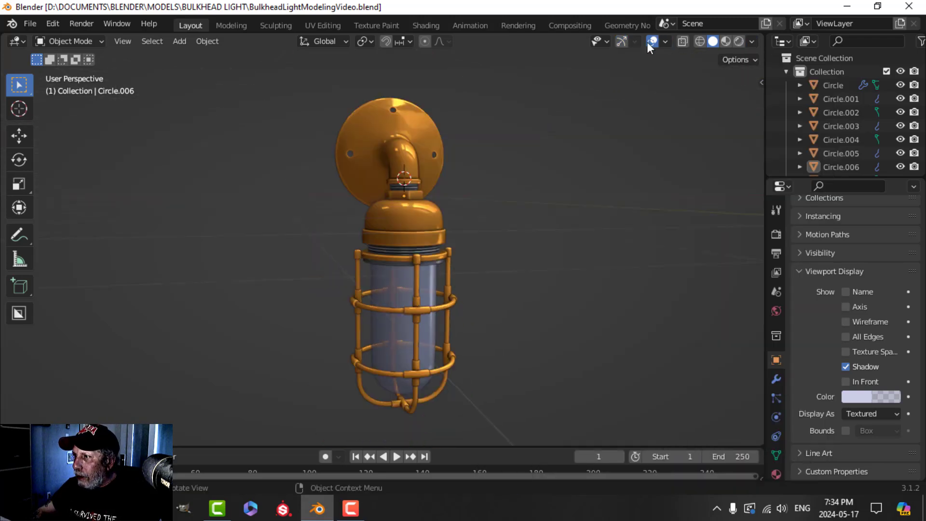
Hide the viewport overlays and inspect the coloured lamp from several angles, including the wall plate and elbow.
left_click(653, 41)
middle_click_drag(635, 97, 475, 245)
scroll(556, 177, "up", 2)
scroll(555, 176, "down", 2)
scroll(454, 211, "up", 3)
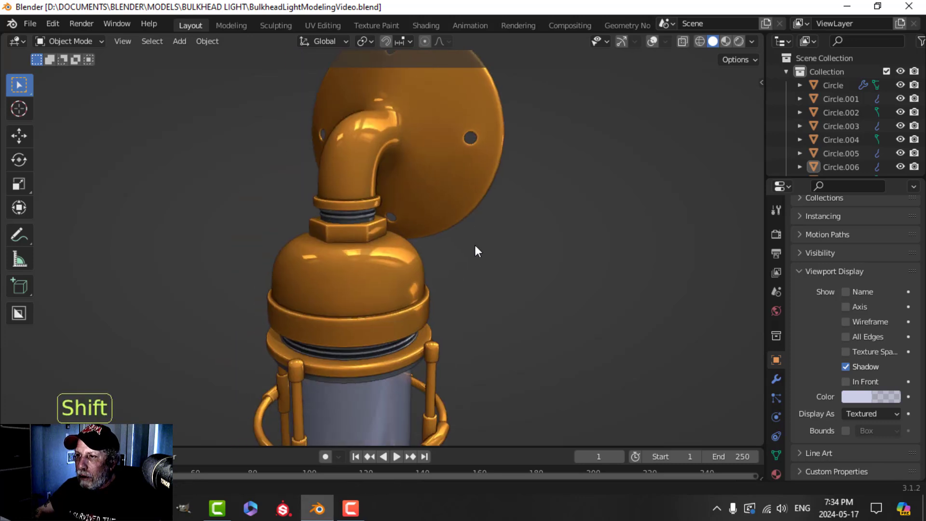
scroll(475, 247, "down", 2)
middle_click_drag(476, 276, 469, 199, "shift")
mouse_move(469, 199)
middle_mouse_down("shift")
mouse_move(485, 236)
mouse_move(493, 217)
mouse_move(535, 193)
middle_mouse_up("shift")
Switch the viewport lighting to Flat and review the lamp from both sides.
left_click(753, 42)
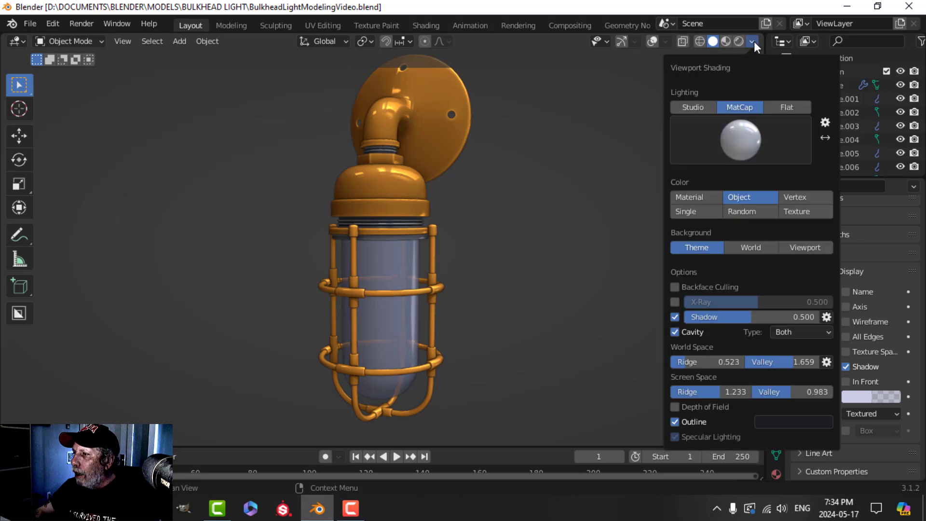
left_click(795, 103)
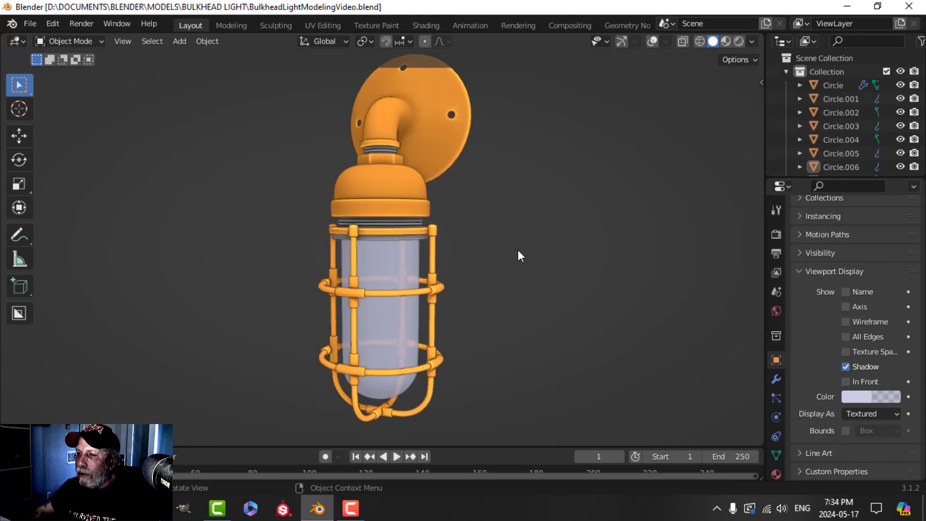
middle_click_drag(467, 201, 602, 225, "shift")
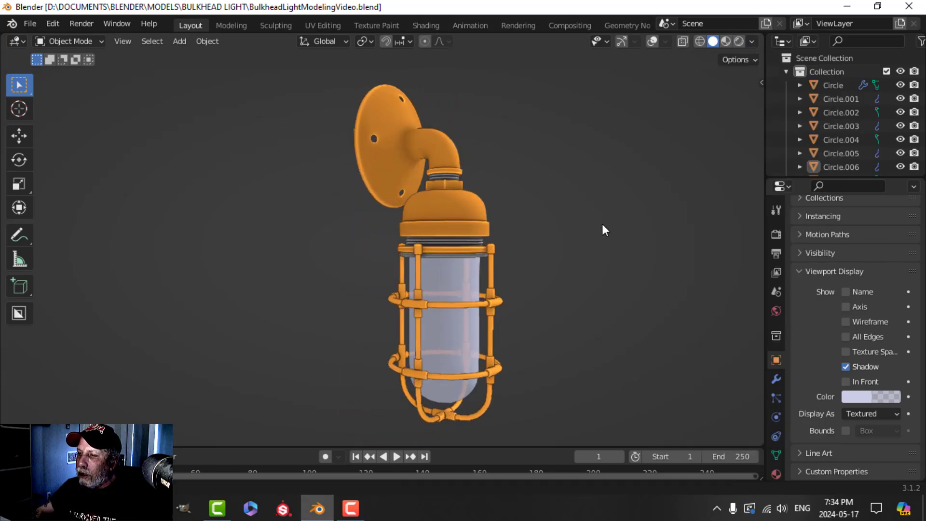
middle_click_drag(567, 264, 545, 259)
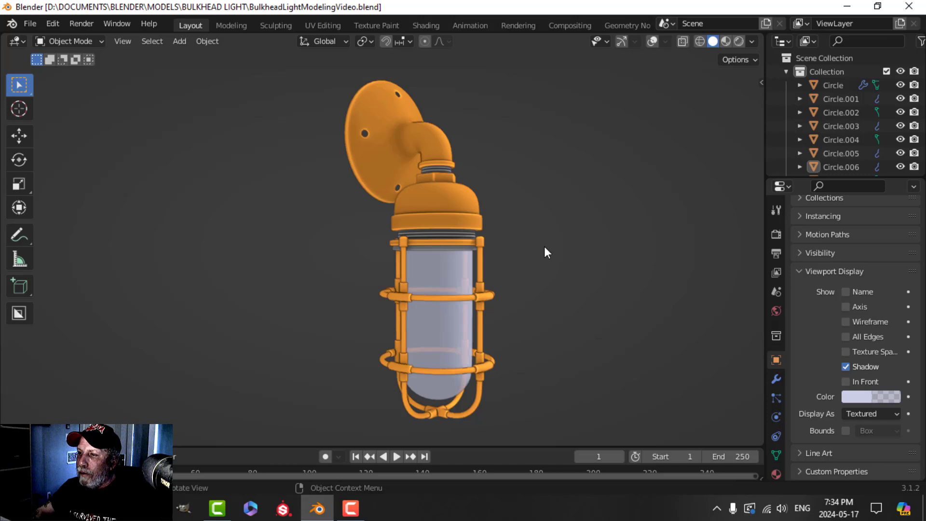
middle_click_drag(563, 246, 458, 252)
scroll(439, 250, "up", 2)
scroll(439, 248, "down", 1)
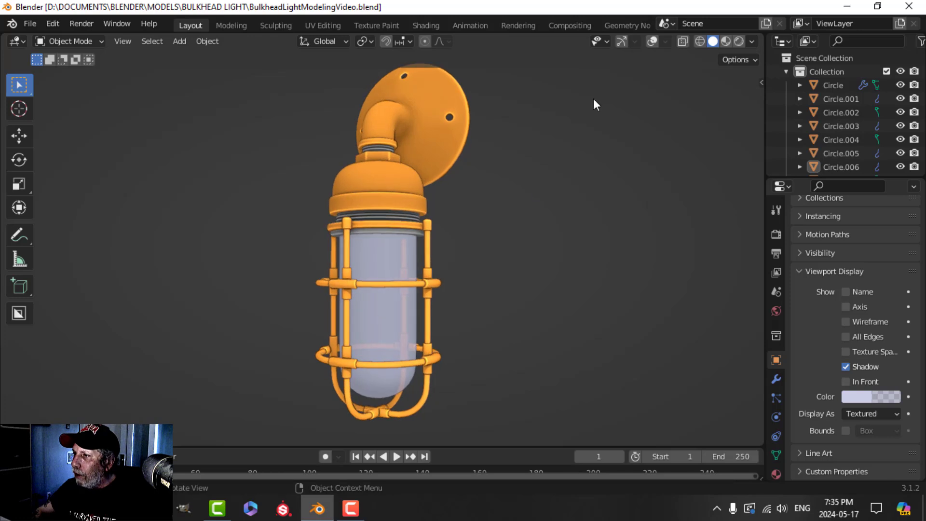
Show the viewport gizmos again and turn off the Subdivision modifier's viewport display on the round wall plate.
left_click(623, 42)
left_click(665, 42)
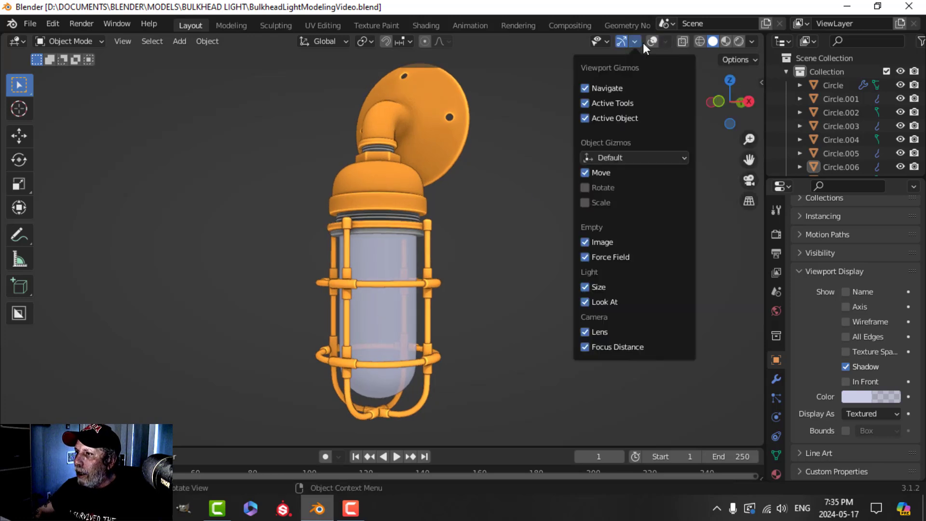
left_click(461, 93)
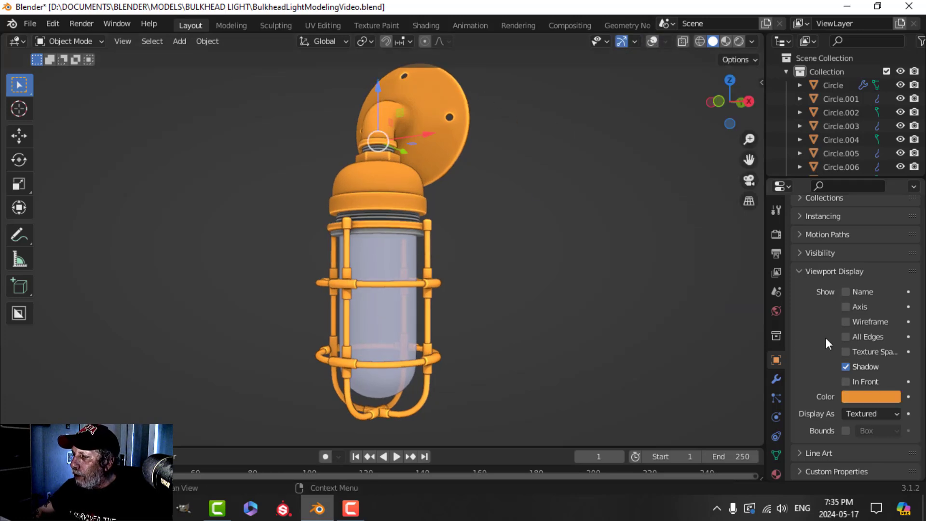
left_click(777, 380)
left_click(855, 254)
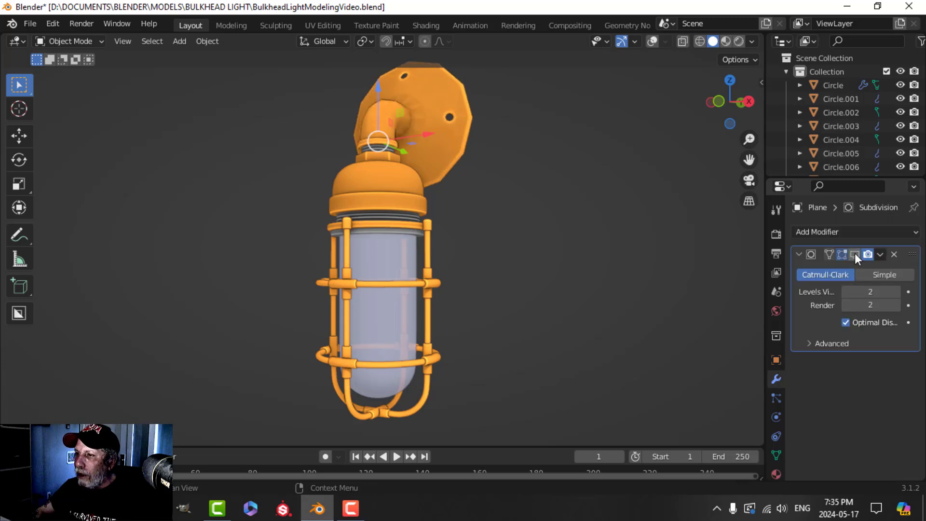
key("alt+a")
middle_click_drag(470, 196, 484, 204)
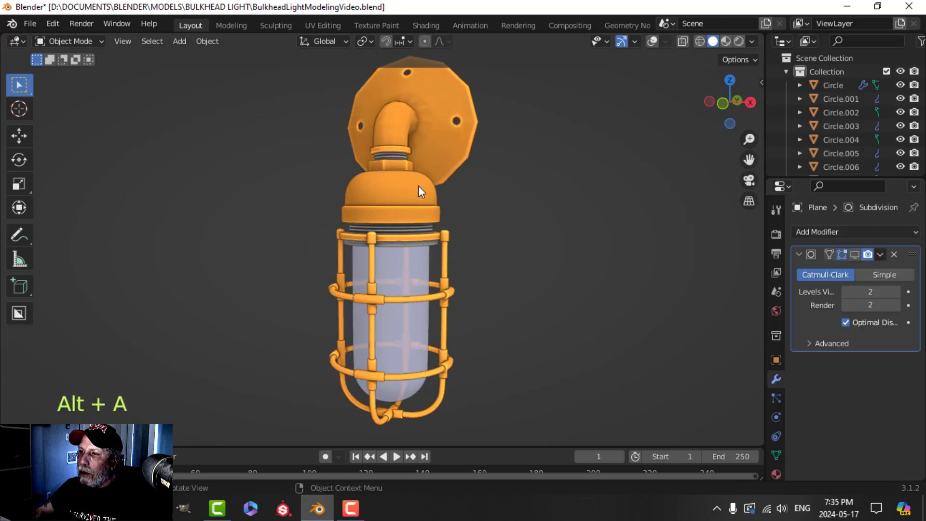
Toggle the Cavity shading option and turn off the Subdivision modifier's viewport display on the domed lamp cap.
left_click(751, 41)
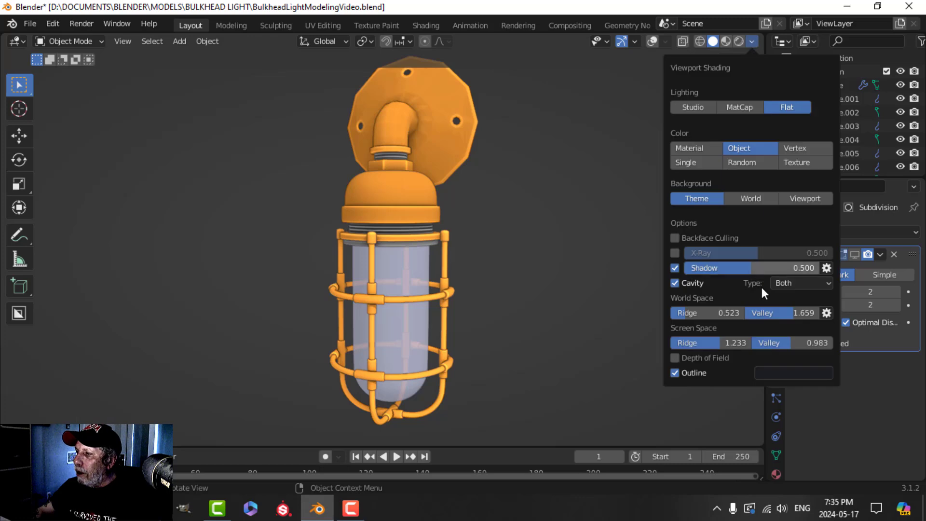
left_click(676, 282)
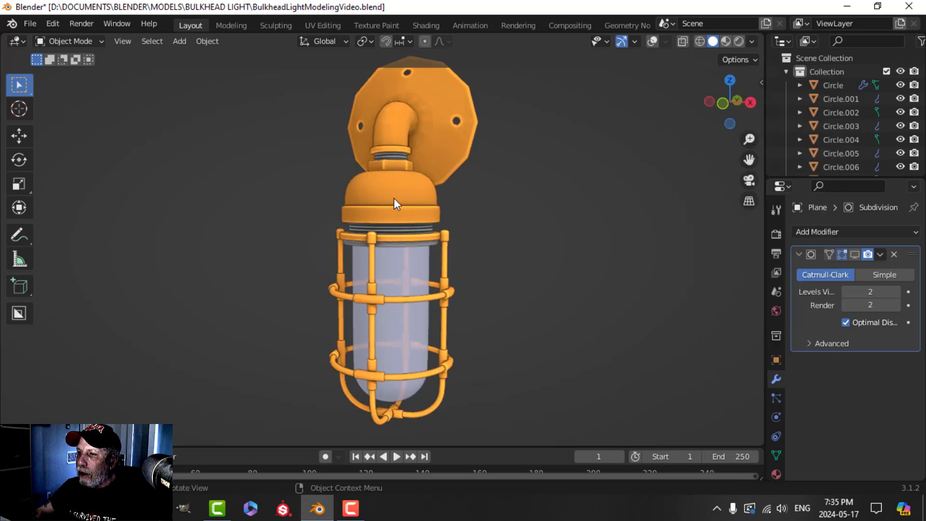
left_click(394, 198)
left_click(855, 255)
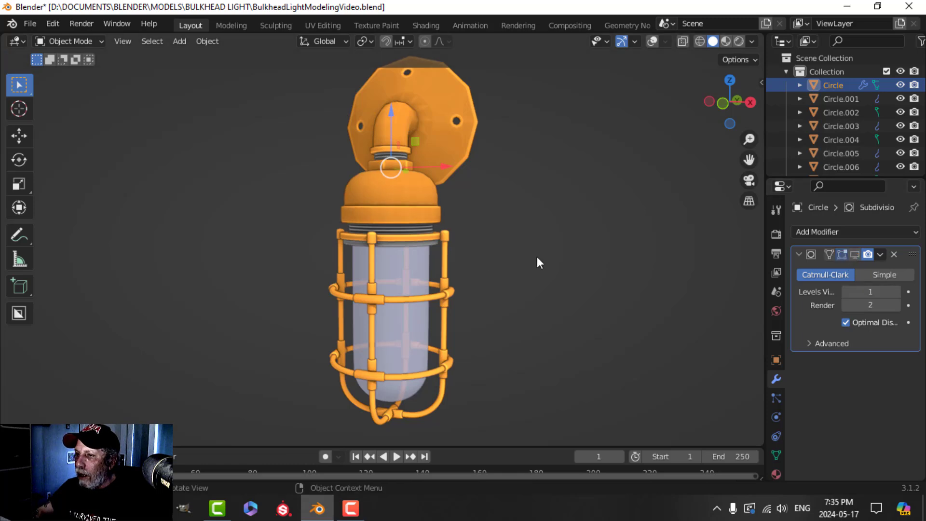
key("alt+a")
Show the viewport overlays and turn off the Subdivision modifier's viewport display on the cage bars and rings.
scroll(452, 255, "up", 5)
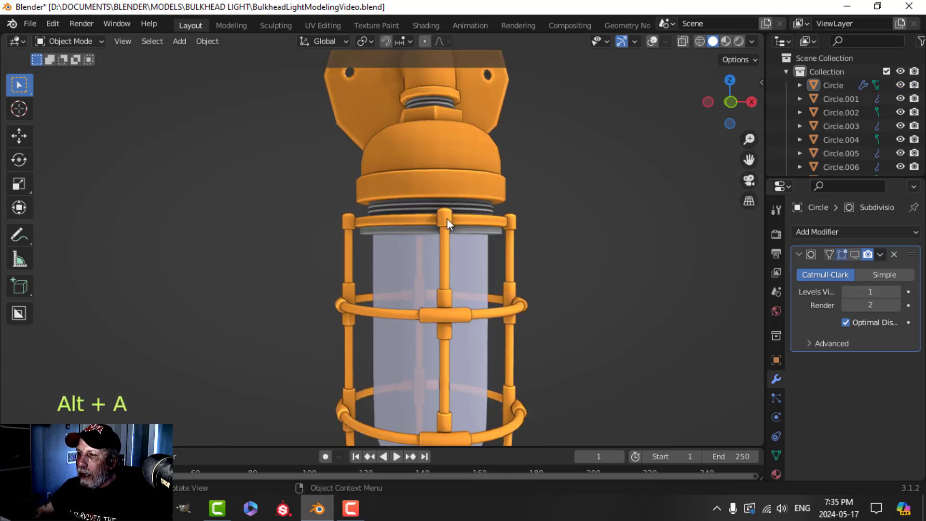
left_click(447, 219)
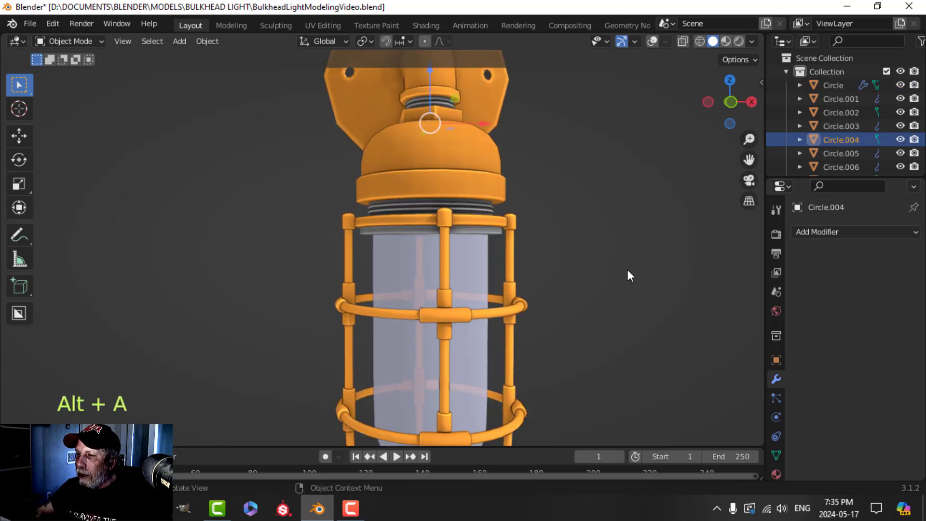
left_click(653, 41)
left_click(448, 262)
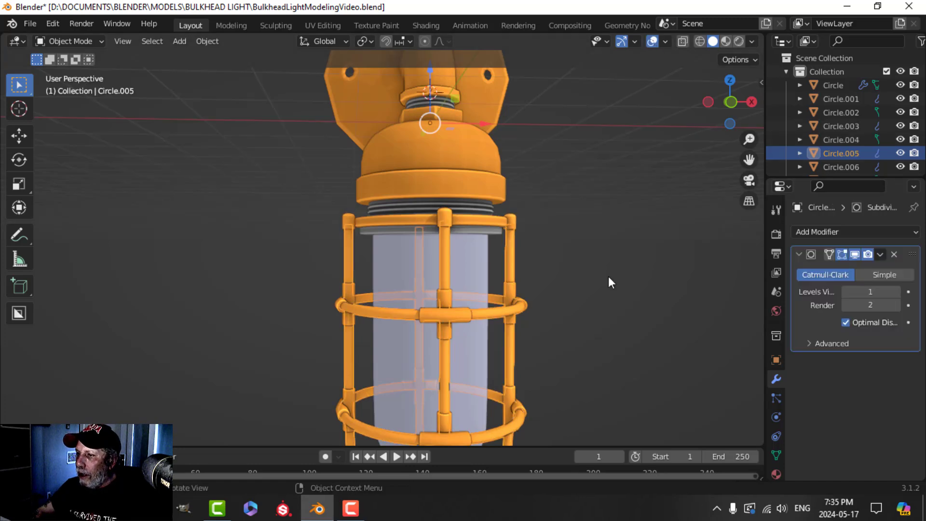
left_click(854, 255)
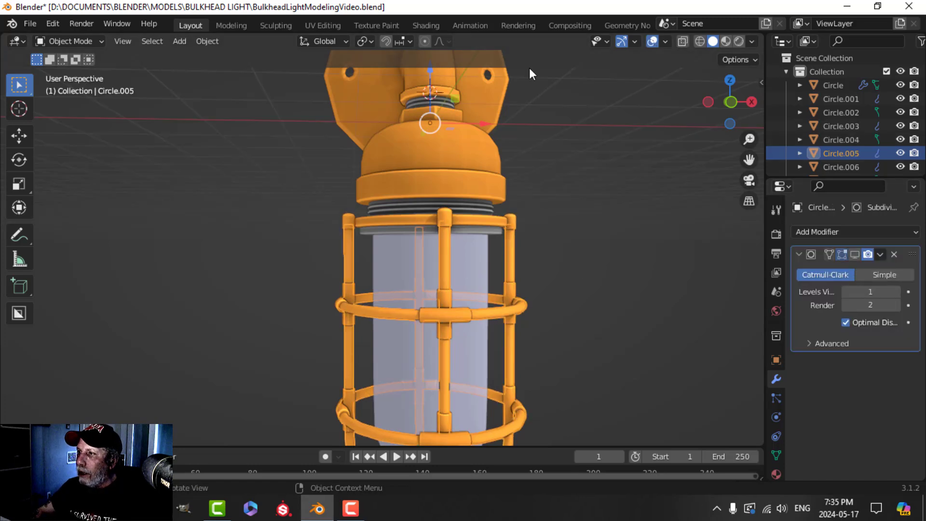
Turn on the Statistics overlay and clear the selection to show the whole scene's counts.
left_click(665, 42)
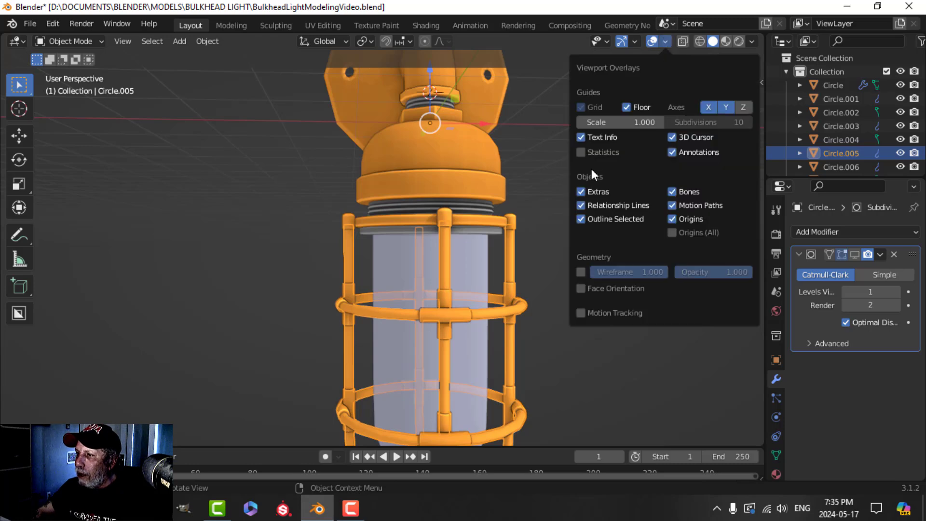
left_click(591, 152)
key("alt+a")
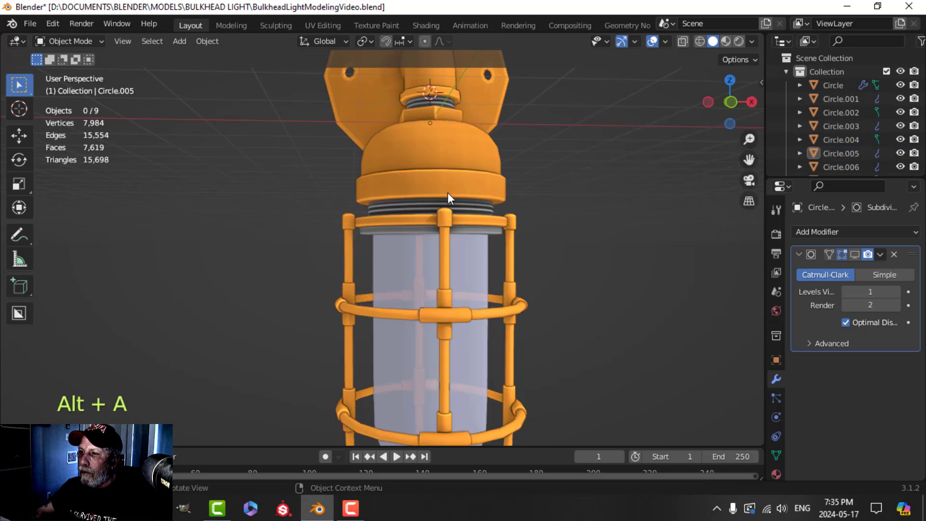
Turn off the Subdivision modifier's viewport display on the grey threaded collar, then deselect it.
left_click(469, 204)
left_click(856, 256)
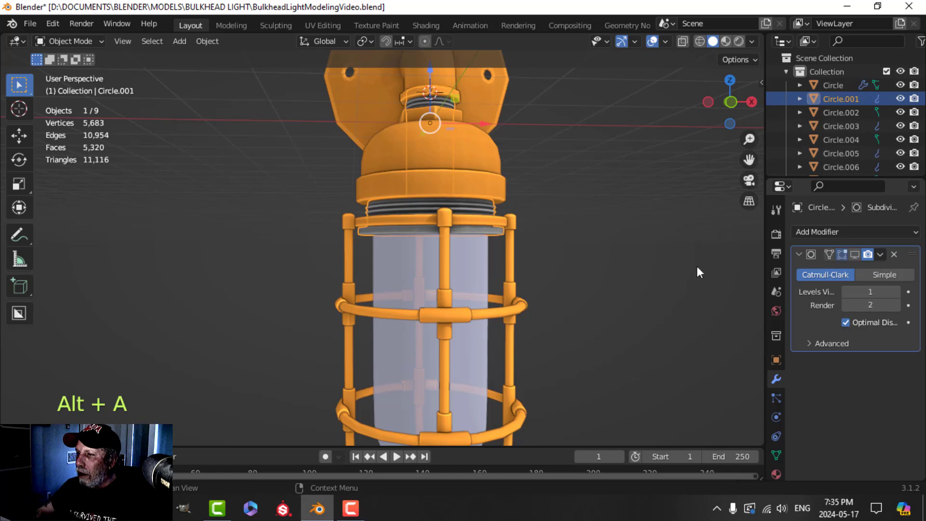
scroll(613, 279, "down", 3)
key("alt+a")
Turn off the Subdivision modifier's viewport display on the glass dome, then deselect it.
middle_click_drag(487, 337, 465, 302, "shift")
left_click(414, 280)
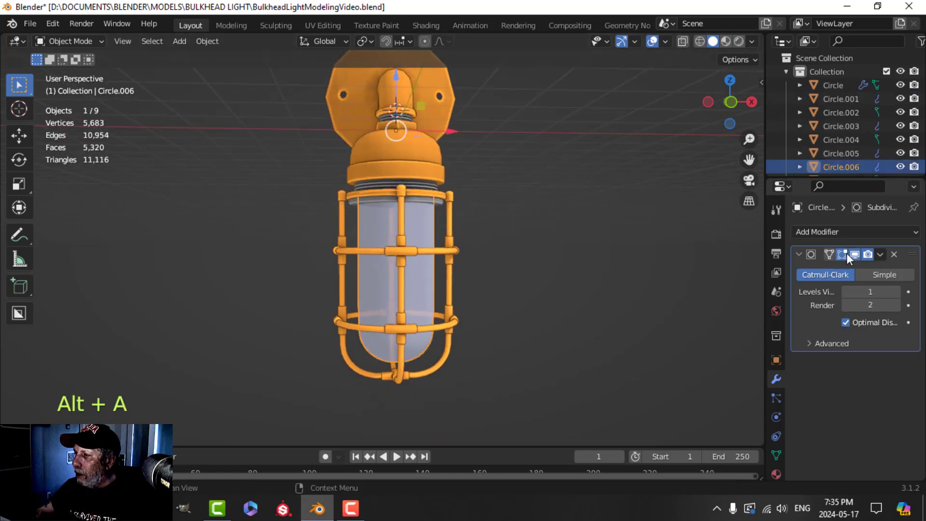
left_click(856, 255)
key("alt+a")
Check the hex nut and the threaded neck above the domed cap for active viewport subdivision.
middle_click_drag(472, 227, 378, 202)
left_click(380, 156)
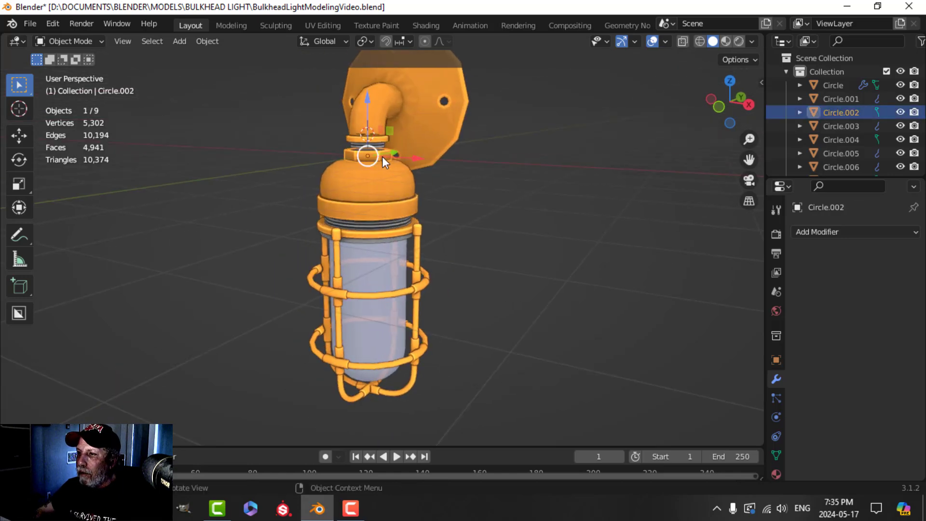
scroll(494, 199, "up", 3)
key("alt+a")
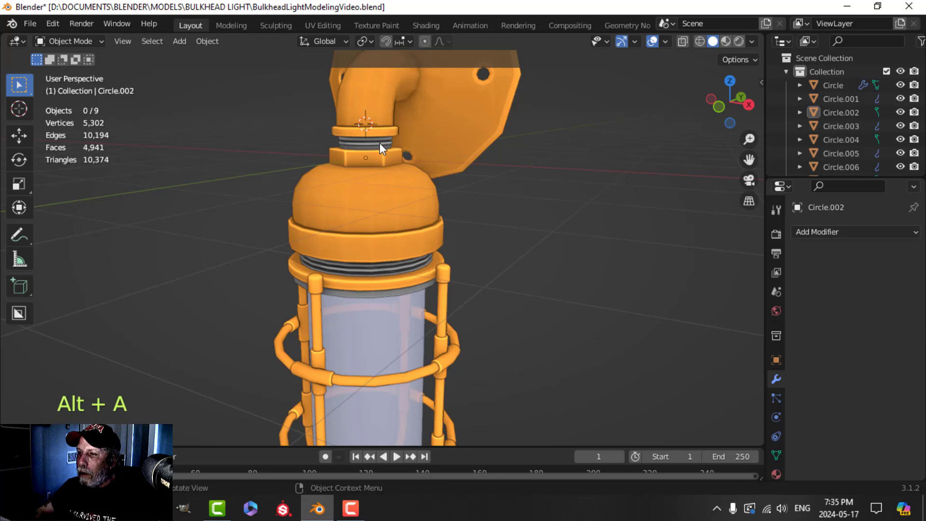
left_click(380, 143)
key("alt+a")
Turn off the Subdivision modifier's viewport display on the ring around the upper end of the glass, then deselect it.
middle_click_drag(493, 247, 418, 244, "shift")
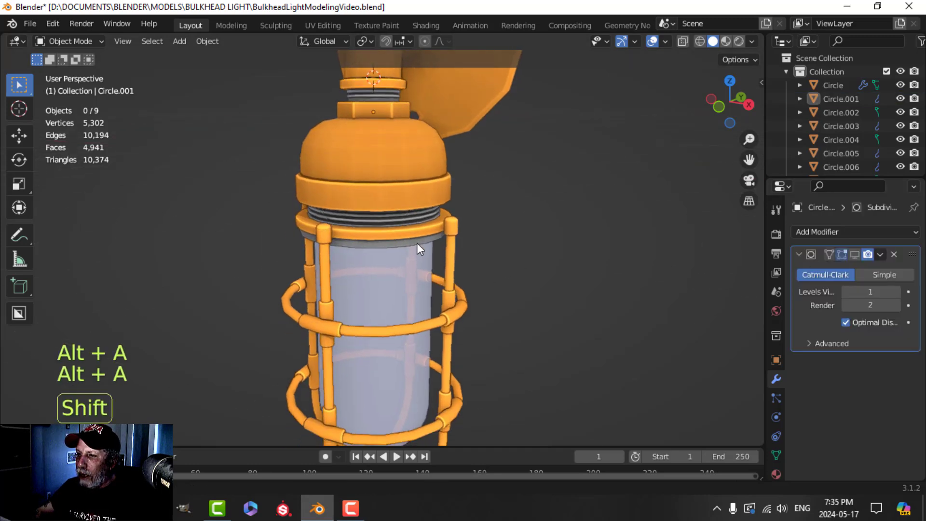
left_click(369, 237)
left_click(855, 255)
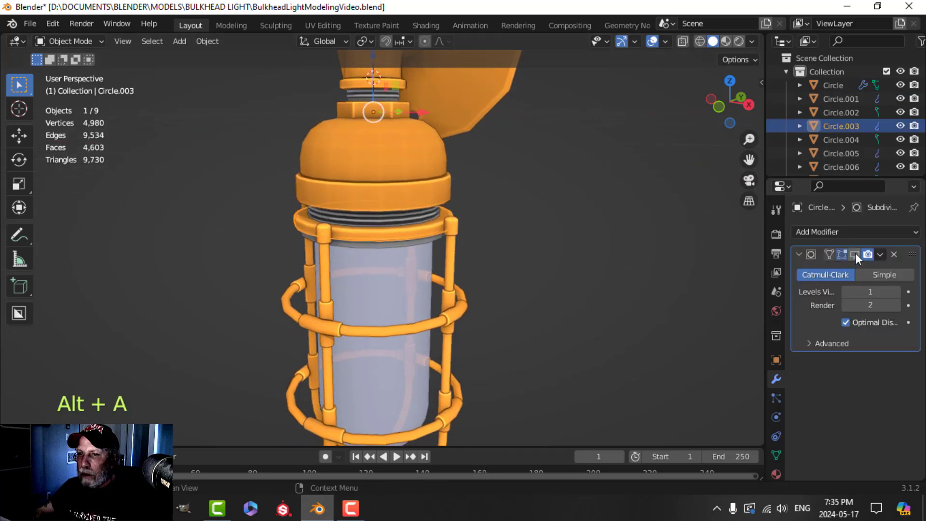
scroll(497, 276, "down", 1)
key("alt+a")
Hide the viewport gizmos and overlays for a clean view of the light, staying in Object Mode.
scroll(485, 310, "down", 1)
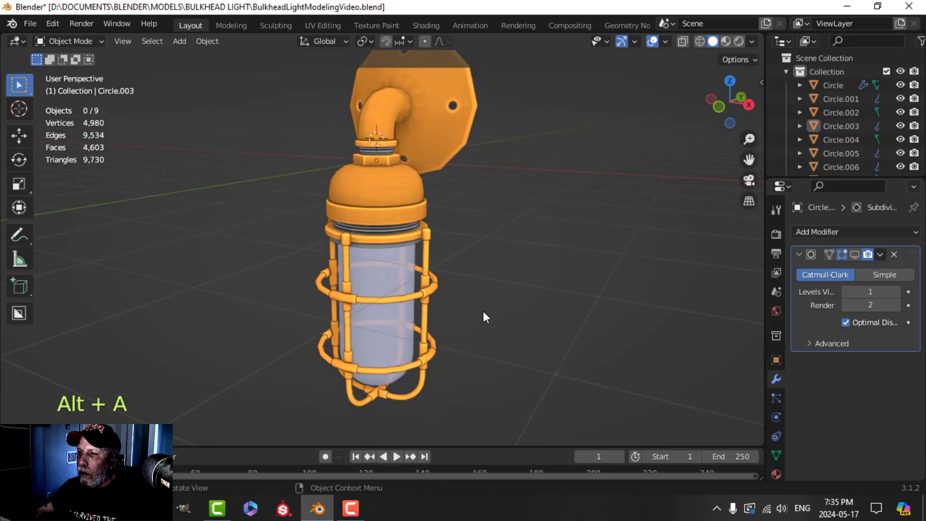
middle_click_drag(482, 300, 476, 324, "shift")
left_click(622, 42)
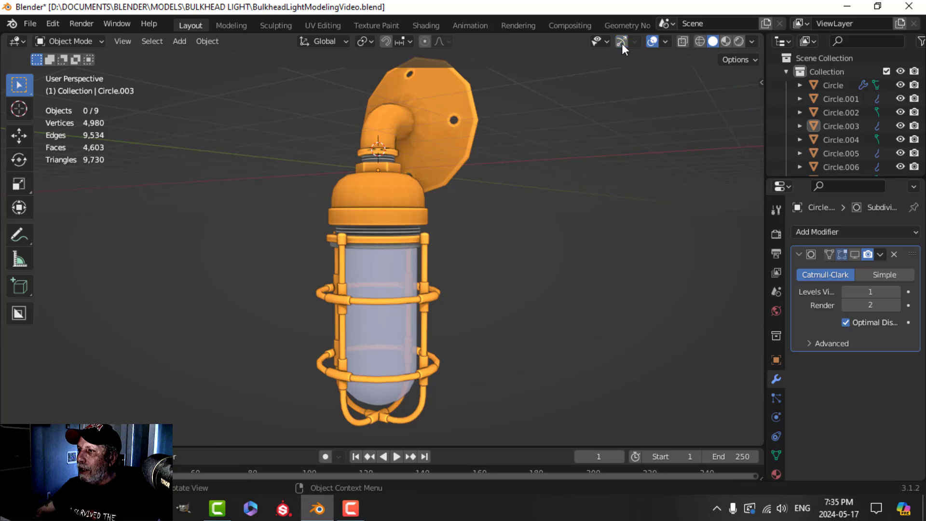
left_click(653, 42)
key("Tab")
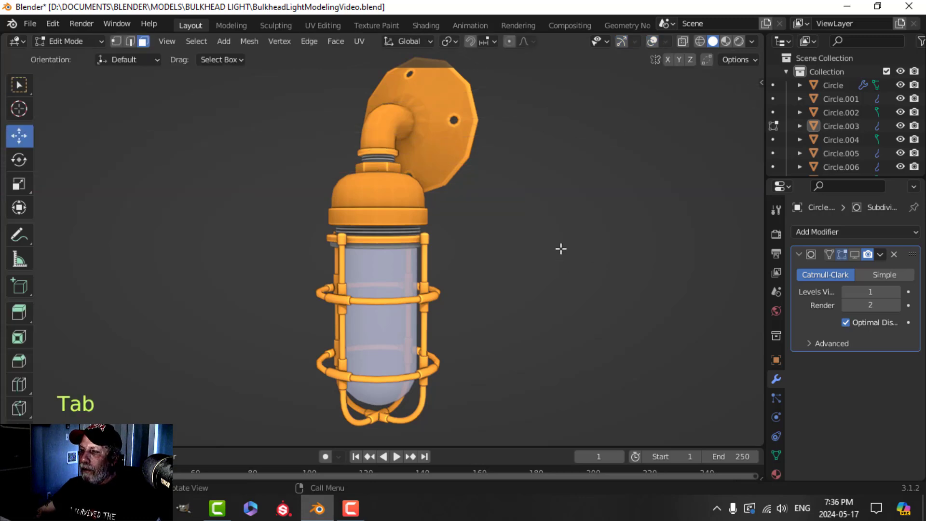
key("Tab")
Examine the reduced-polygon light around its wall plate, elbow pipe, domed cap and cage.
scroll(542, 282, "up", 2)
scroll(541, 282, "down", 4)
middle_click_drag(525, 290, 491, 292, "shift")
scroll(479, 263, "up", 3)
middle_click_drag(478, 259, 472, 361, "shift")
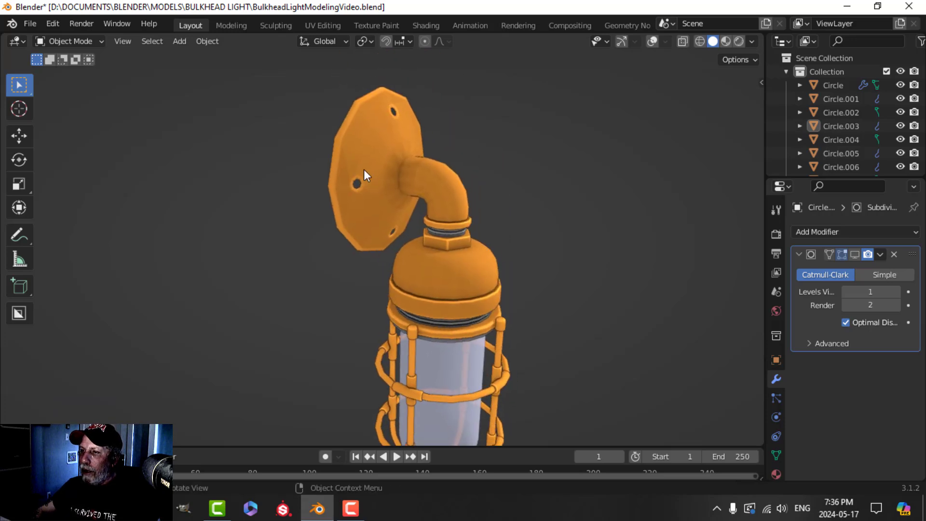
scroll(475, 222, "down", 1)
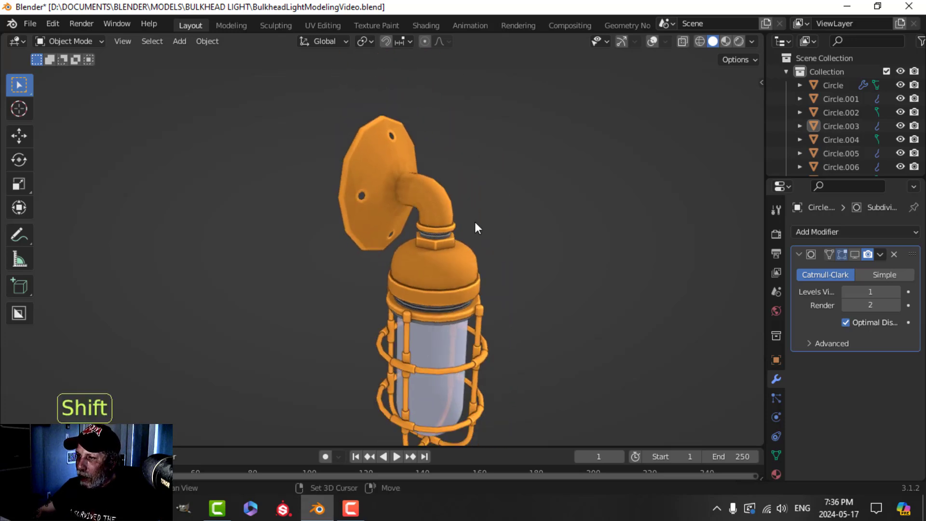
middle_click_drag(475, 221, 473, 221, "shift")
Set the viewport Cavity shading to World Space Ridge 1.364 and Valley 1.273, and Screen Space Ridge 1.433 and Valley 1.167.
left_click(752, 41)
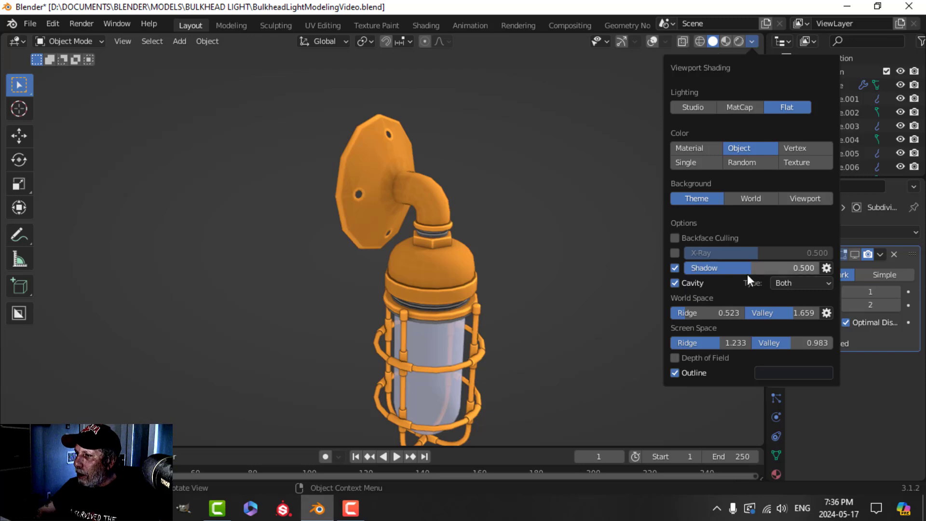
left_click_drag(788, 313, 743, 314)
mouse_move(714, 346)
left_mouse_down()
mouse_move(675, 346)
mouse_move(715, 346)
left_mouse_up()
left_click_drag(791, 344, 755, 343)
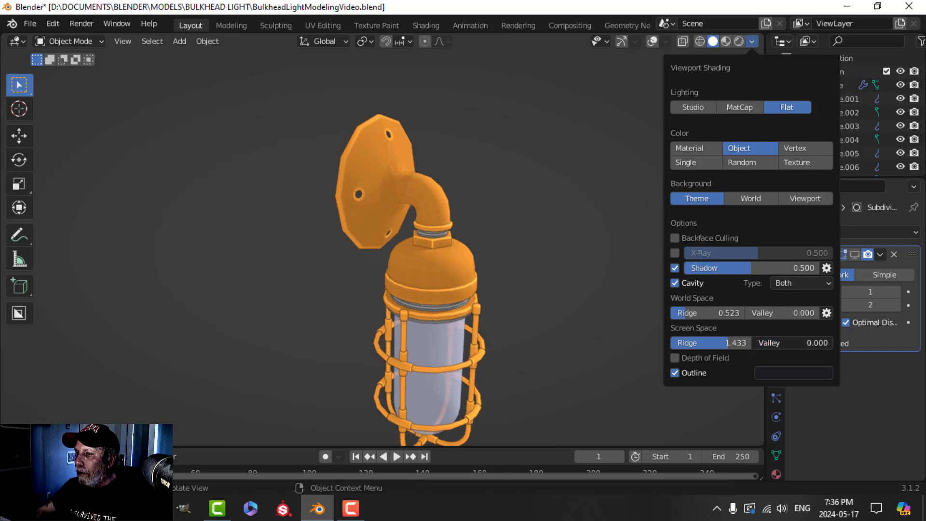
left_click_drag(753, 343, 799, 343)
left_click_drag(699, 315, 783, 313)
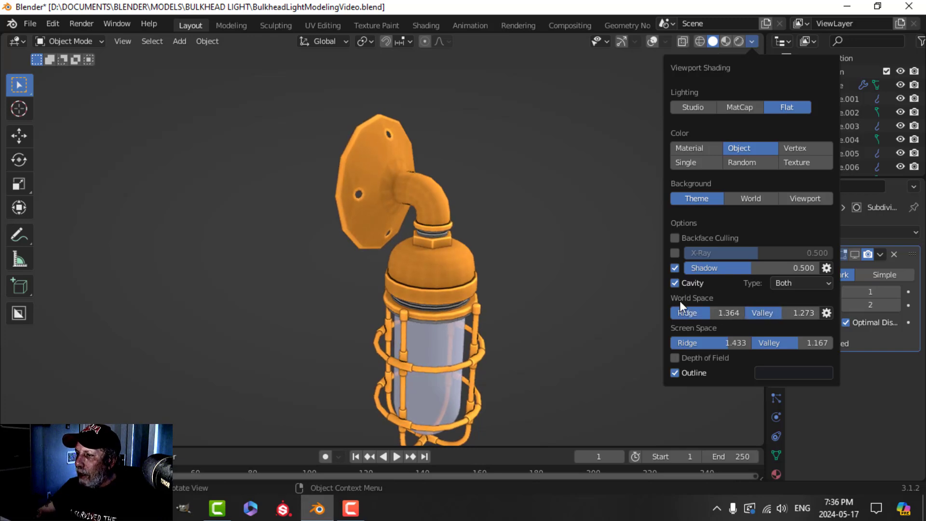
middle_click_drag(582, 268, 555, 265)
mouse_move(534, 305)
middle_mouse_down("shift")
mouse_move(540, 236)
mouse_move(514, 207)
mouse_move(470, 233)
mouse_move(512, 262)
middle_mouse_up("shift")
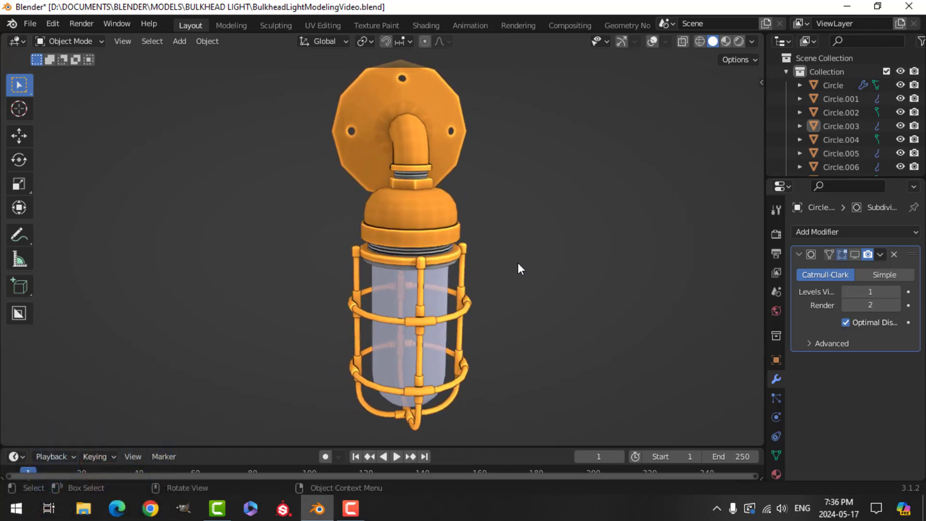